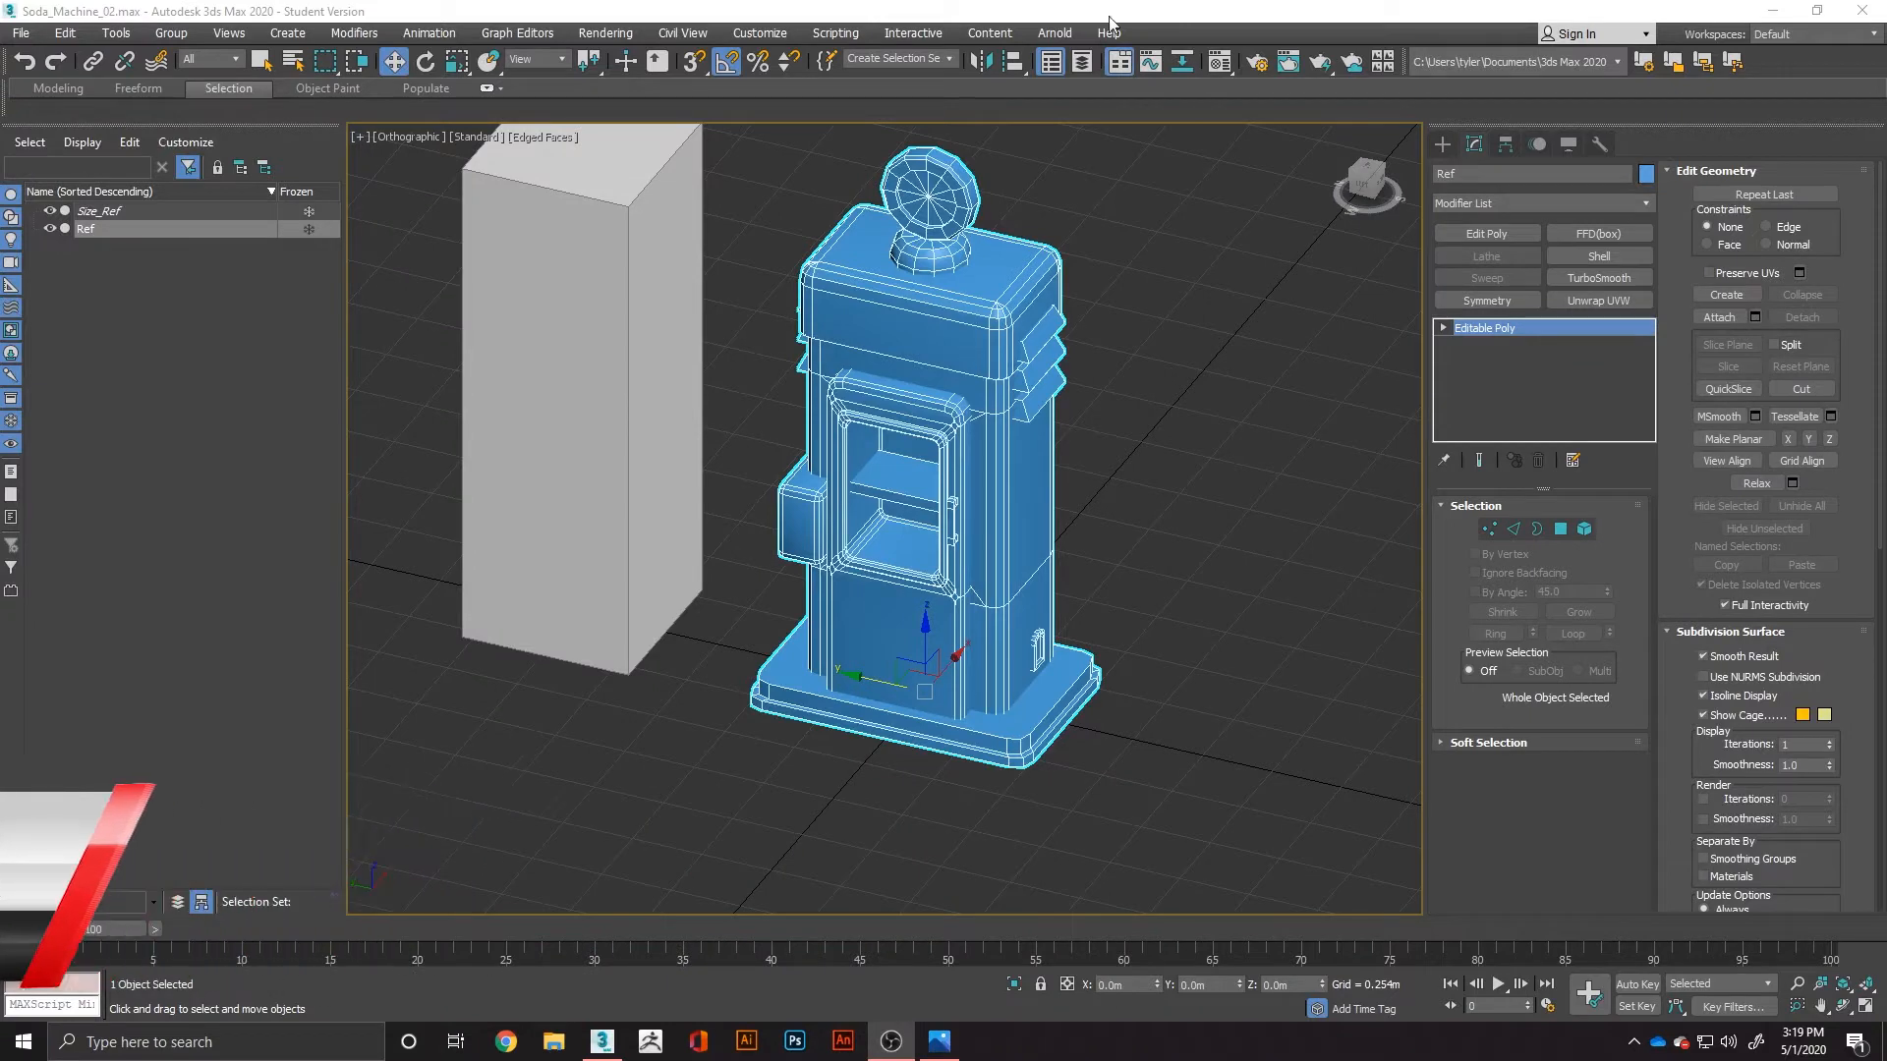
Step: Hide the Size_Ref box and freeze the Ref soda machine model
{"action": "middle_click_drag", "start_coordinate": [786, 452], "coordinate": [759, 548]}
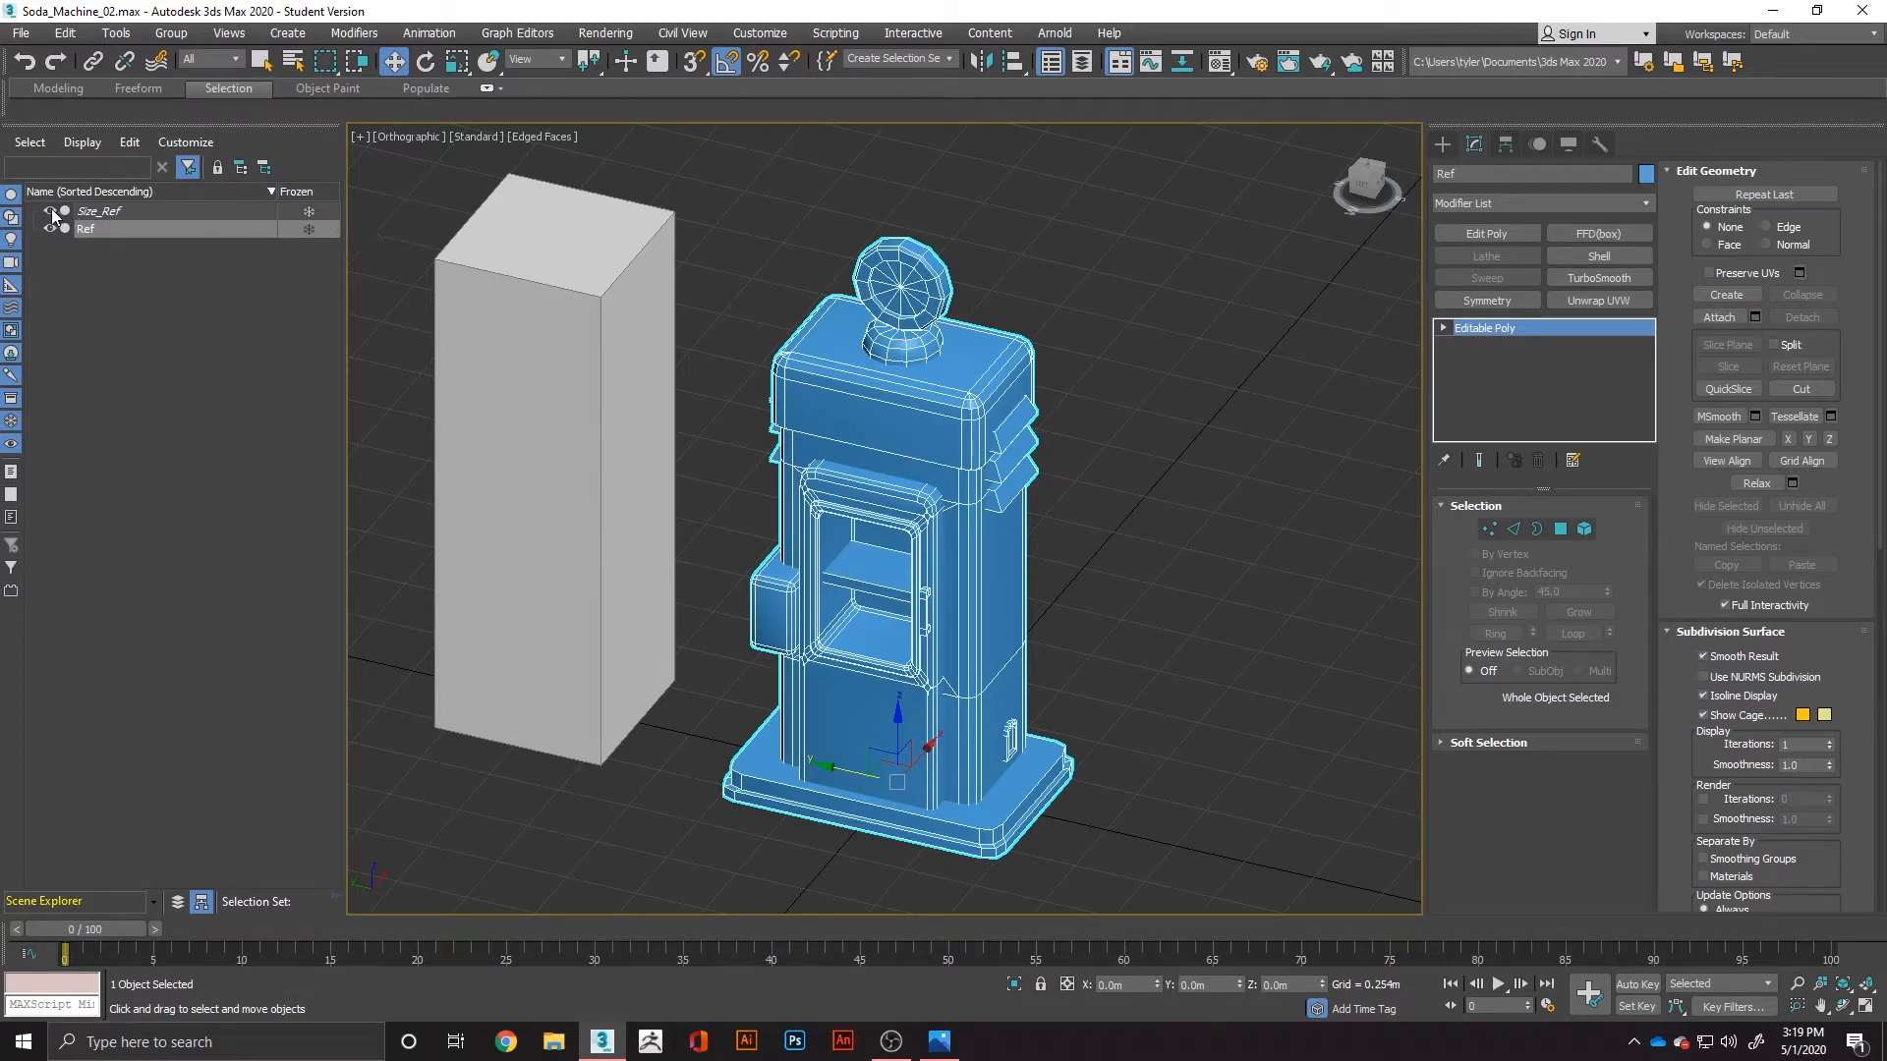
{"action": "middle_click_drag", "start_coordinate": [599, 548], "coordinate": [530, 543], "text": "alt"}
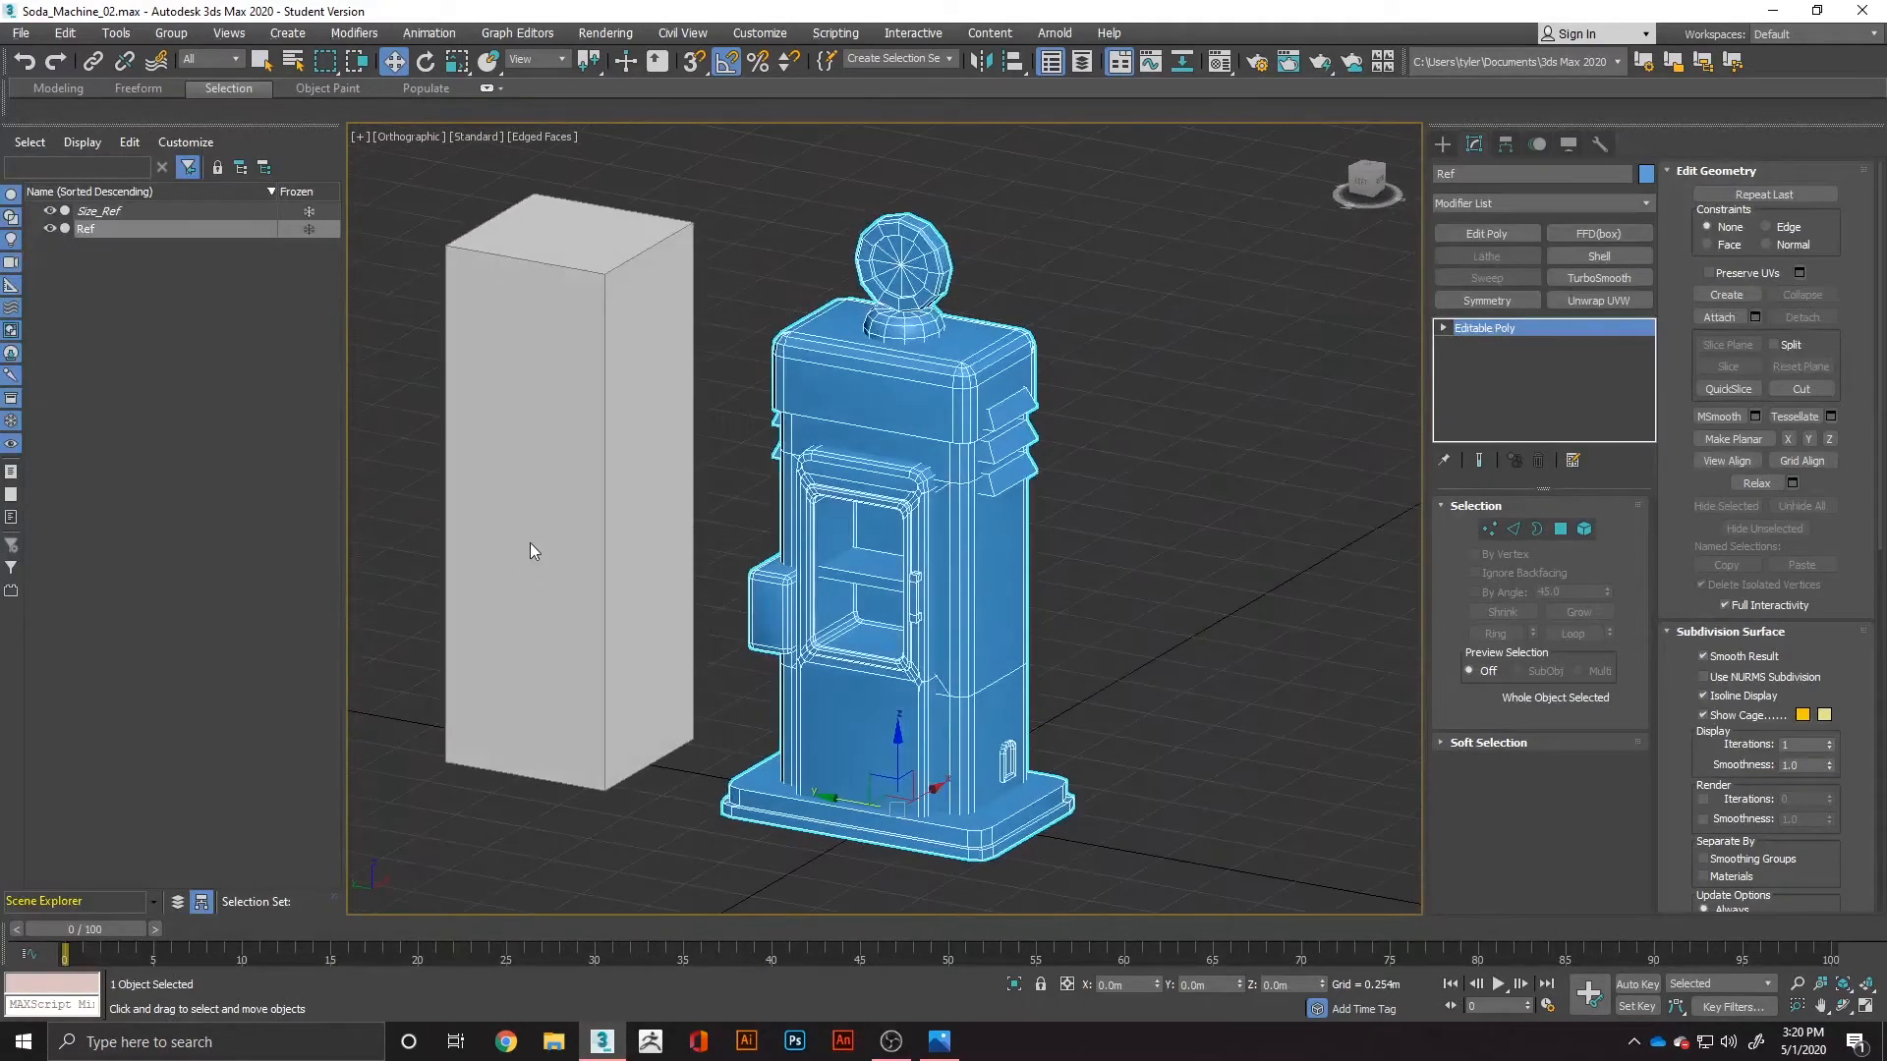
{"action": "left_click", "coordinate": [50, 212]}
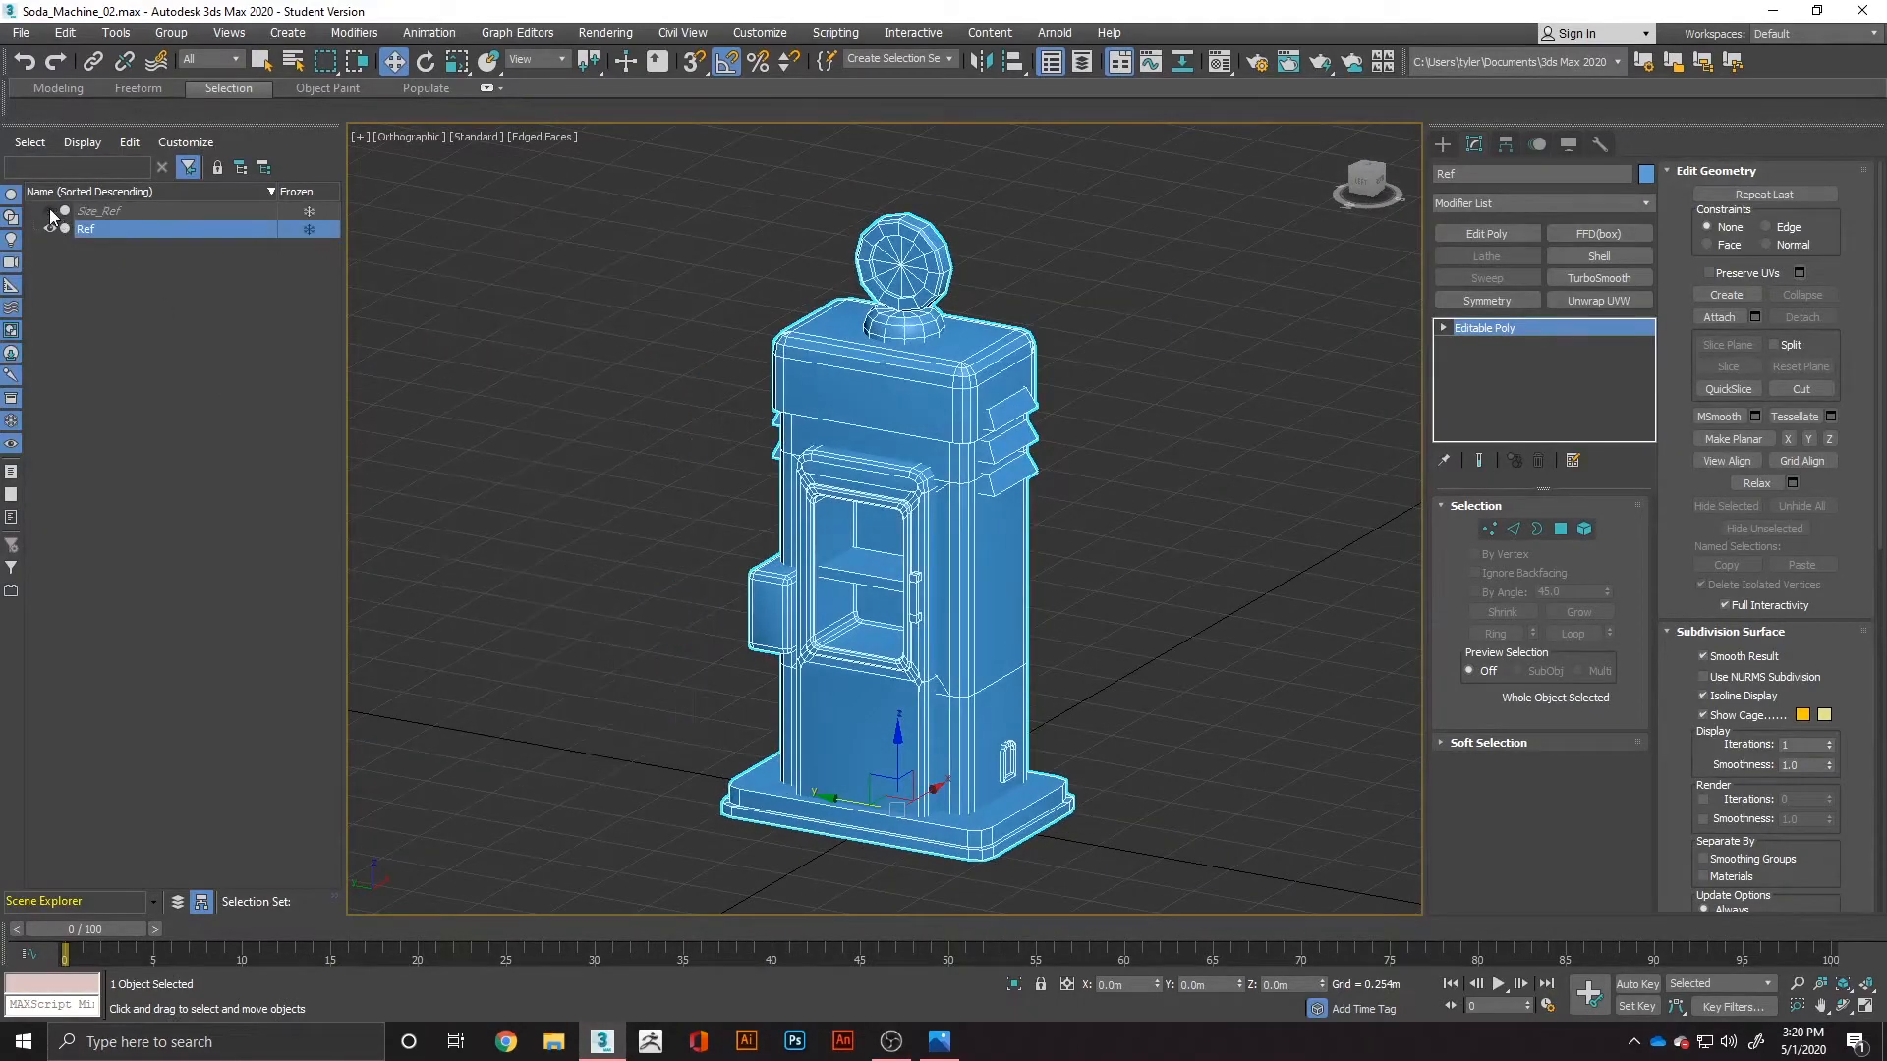
{"action": "left_click", "coordinate": [304, 232]}
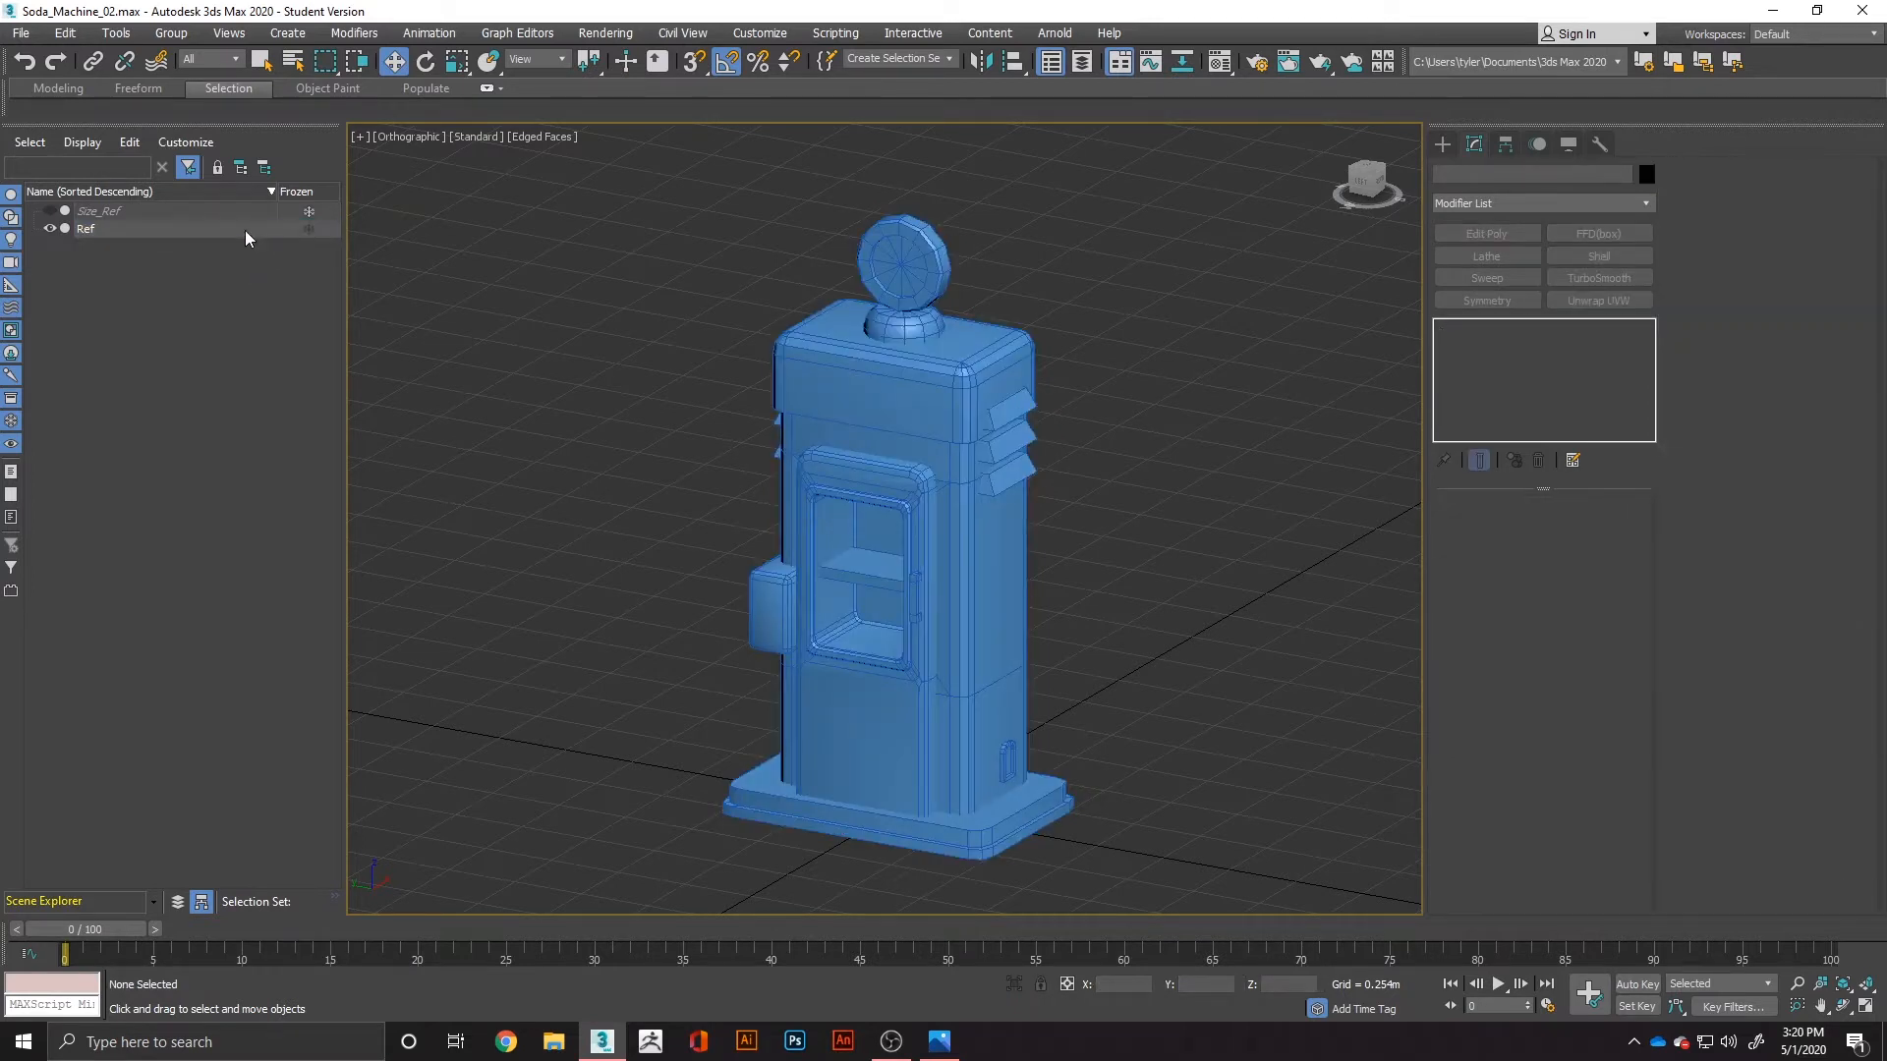
{"action": "left_click", "coordinate": [247, 230]}
{"action": "left_click", "coordinate": [309, 229]}
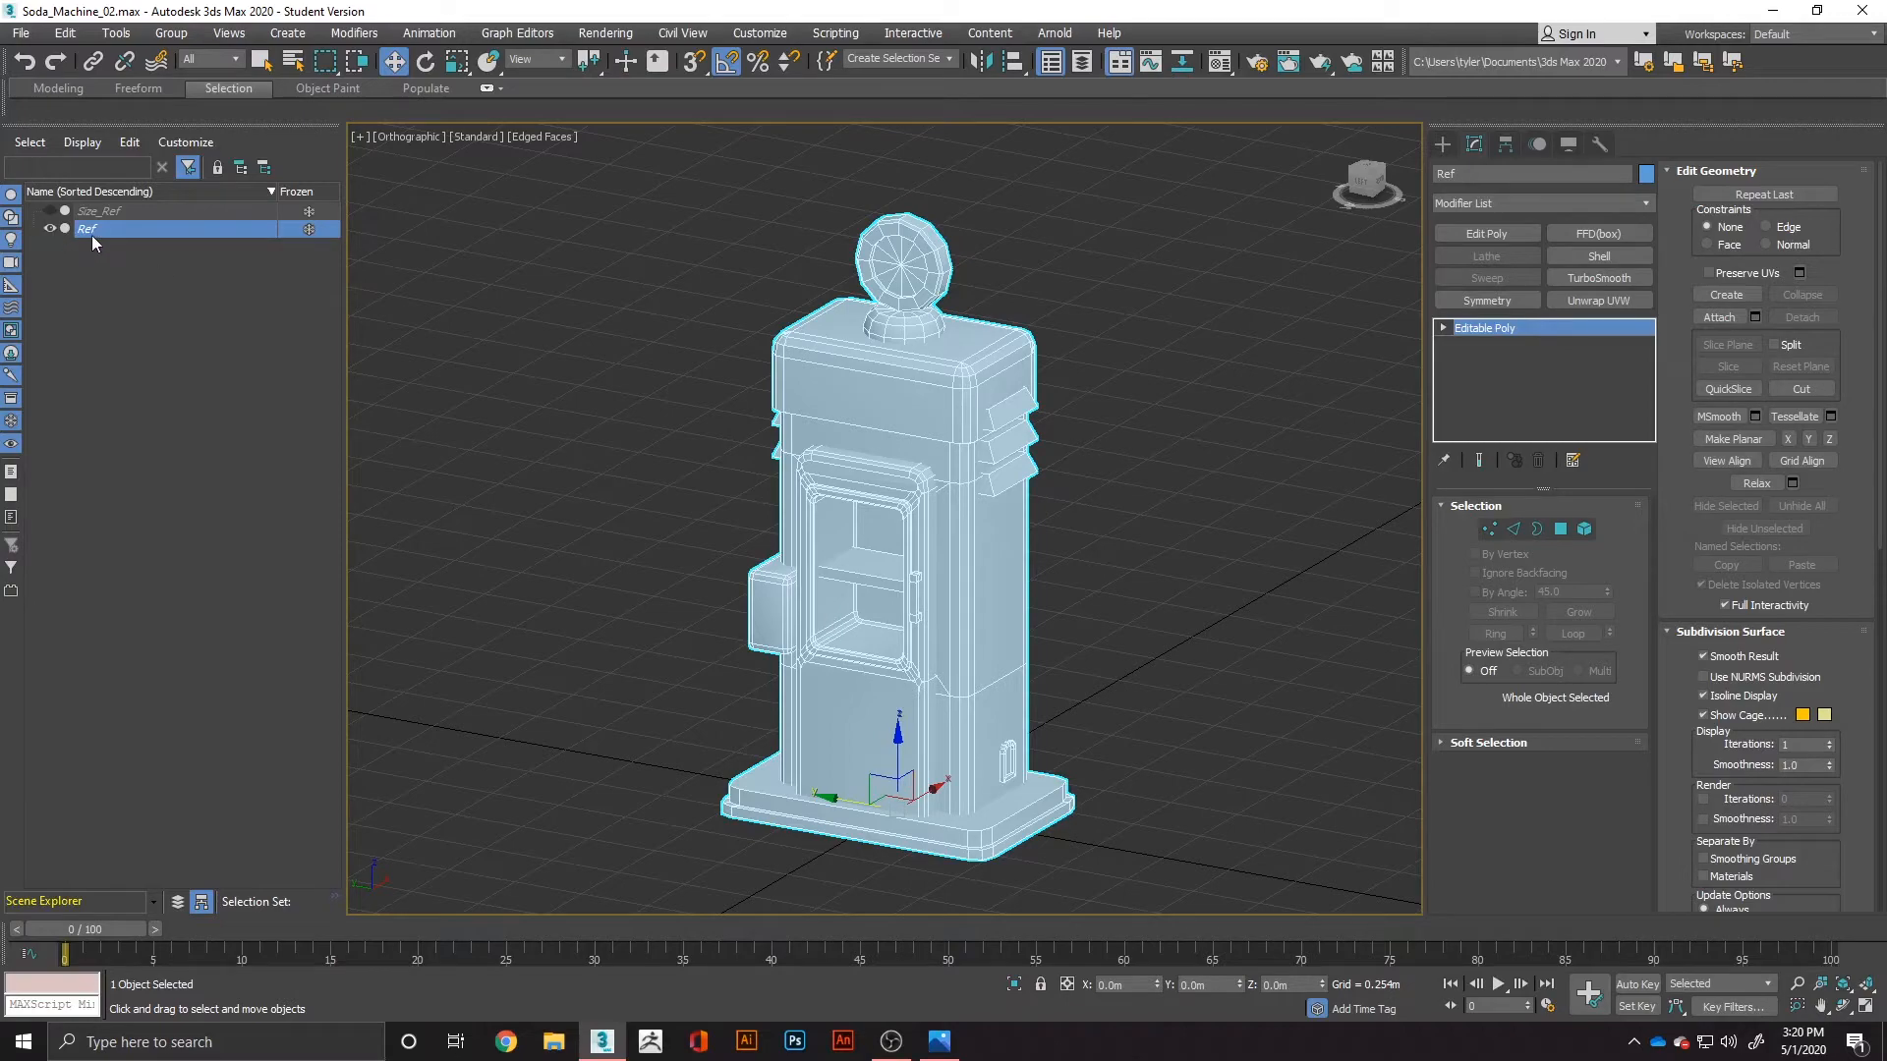
Step: Create a trial box about 1.168 by 0.86 m around the Ref model's base and convert it to an Editable Poly
{"action": "middle_click_drag", "start_coordinate": [906, 687], "coordinate": [970, 712], "text": "alt"}
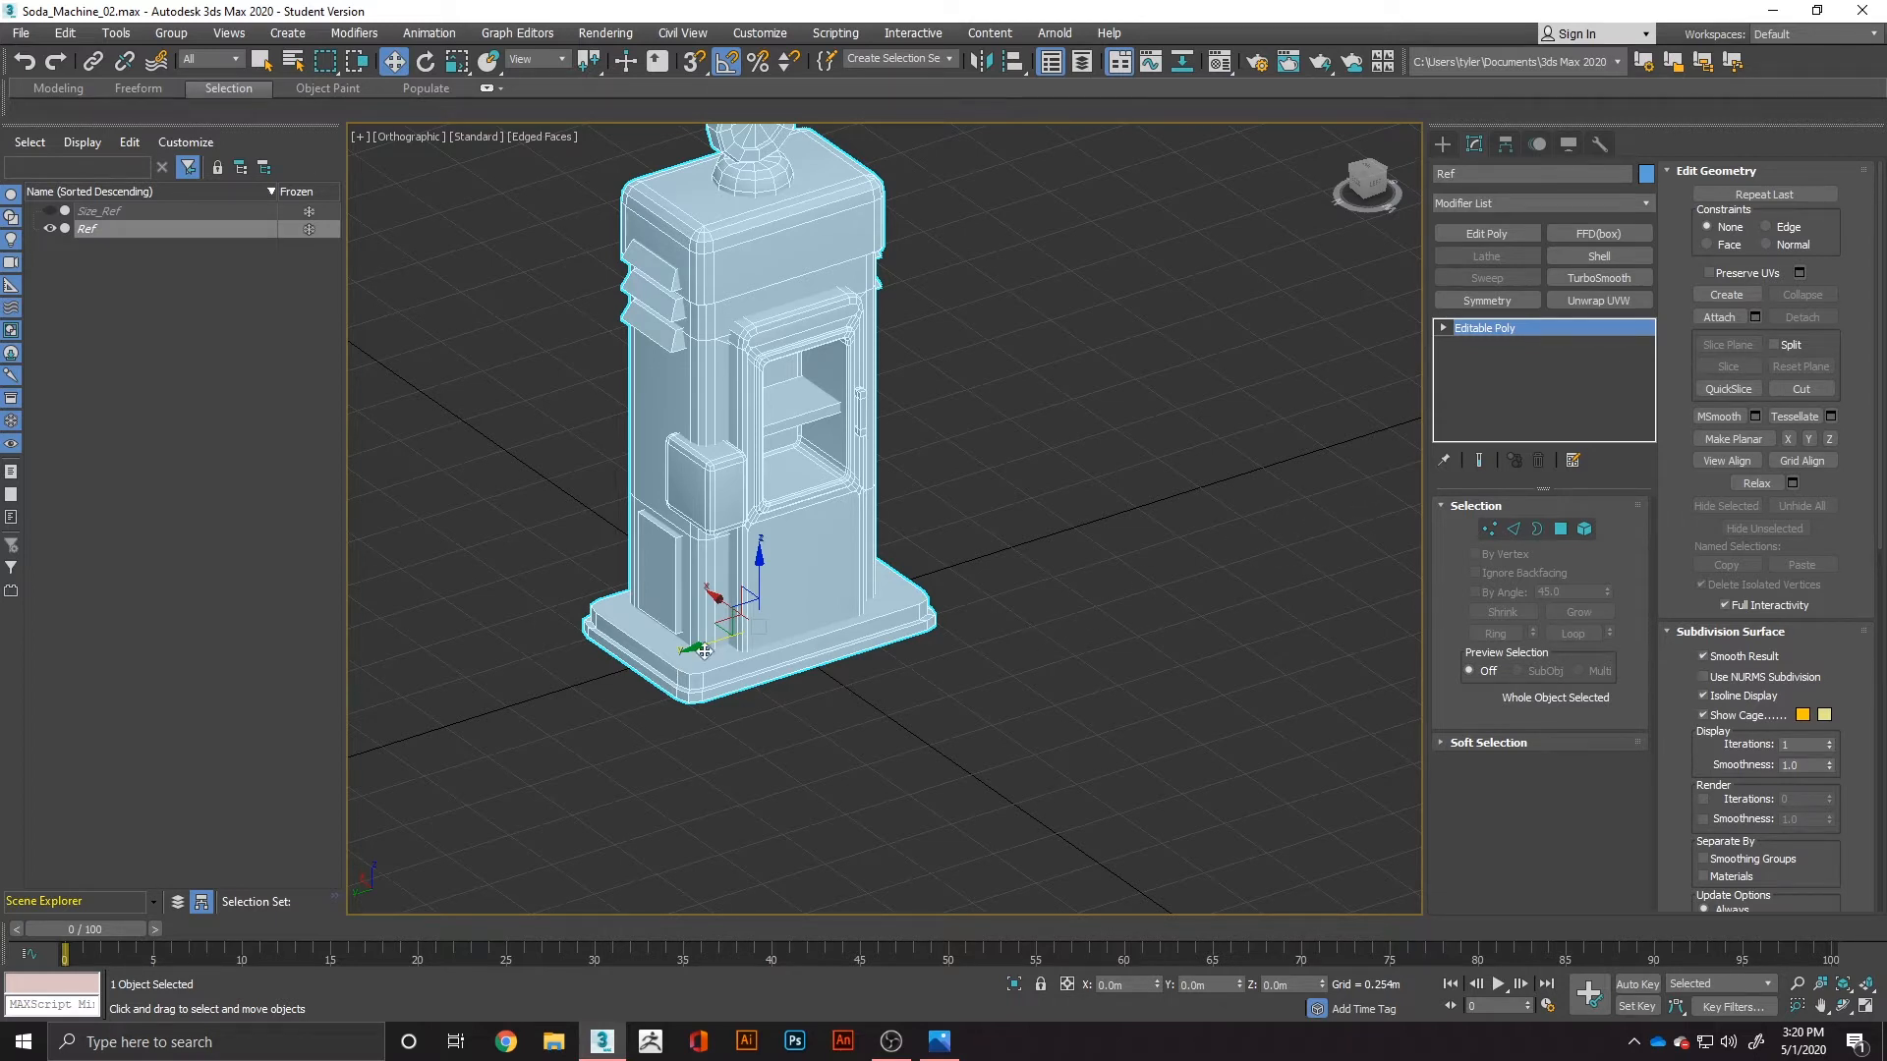
{"action": "scroll", "coordinate": [751, 709], "scroll_direction": "up", "scroll_amount": 4}
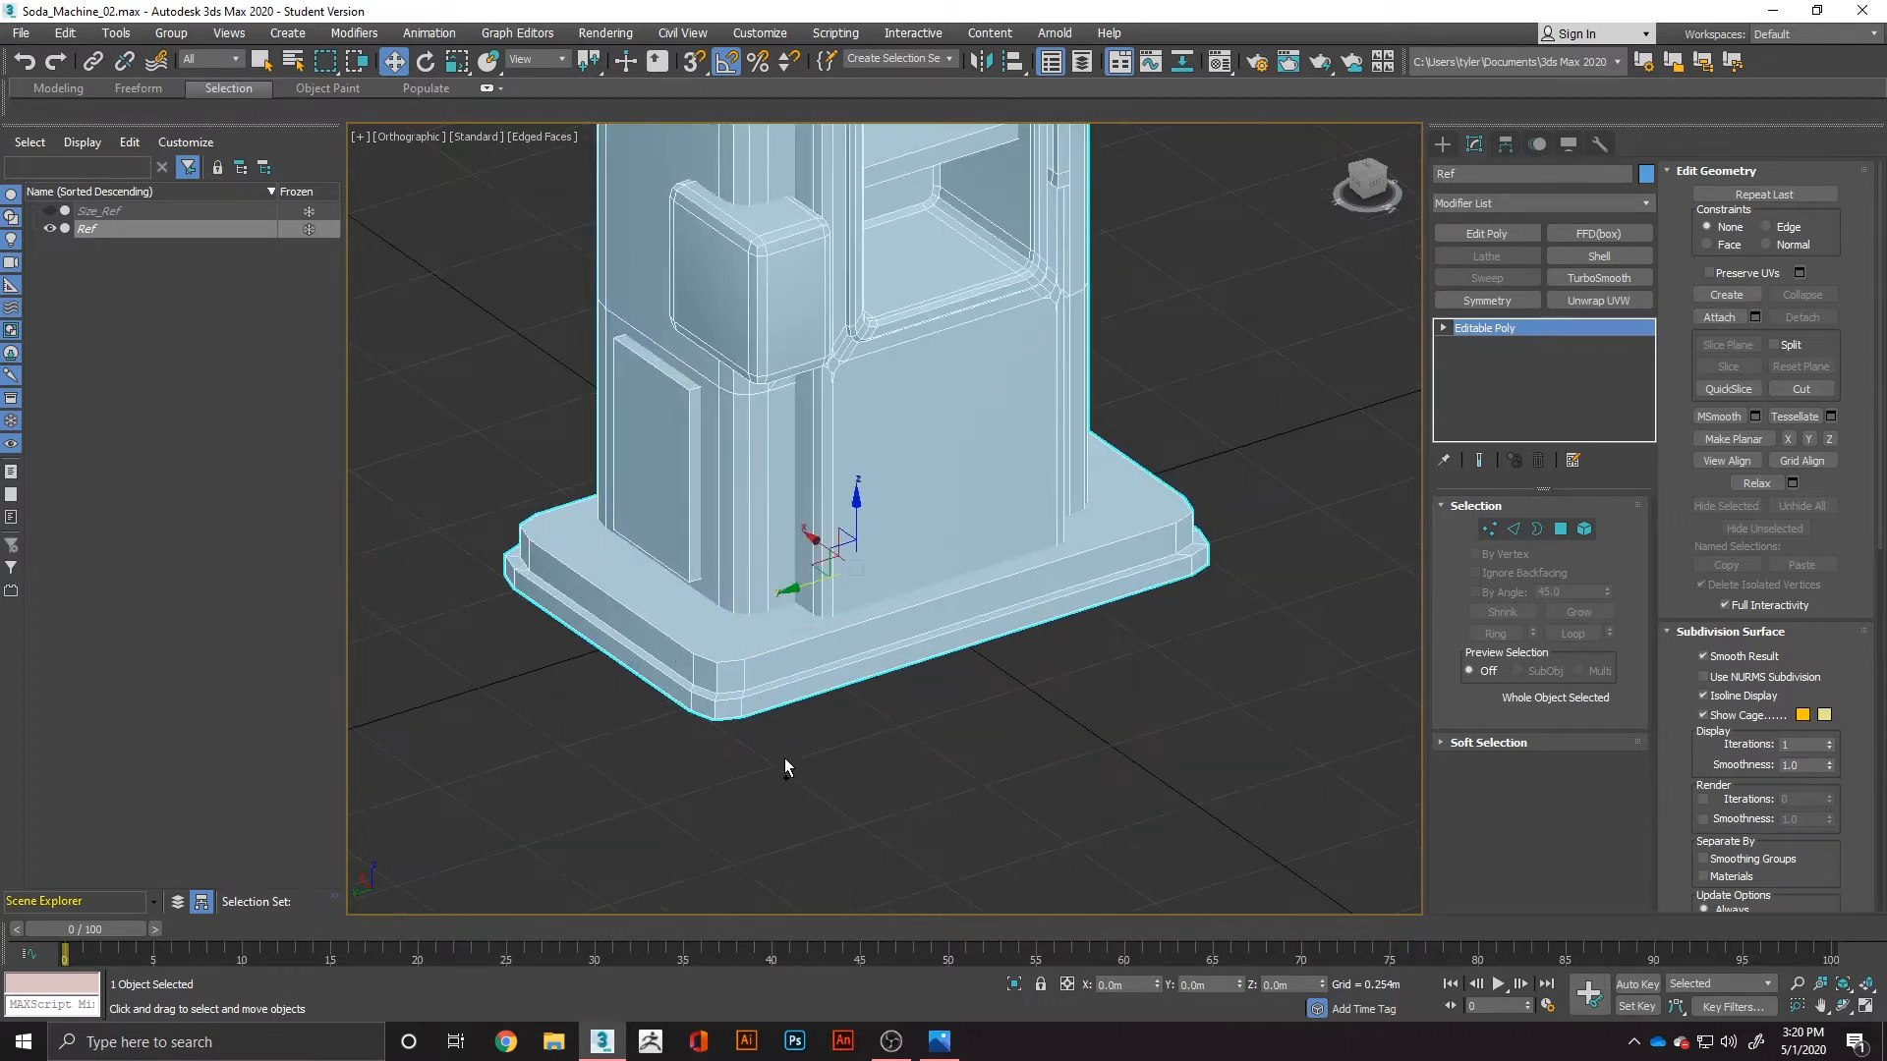
{"action": "right_click", "coordinate": [784, 757]}
{"action": "left_click", "coordinate": [817, 762]}
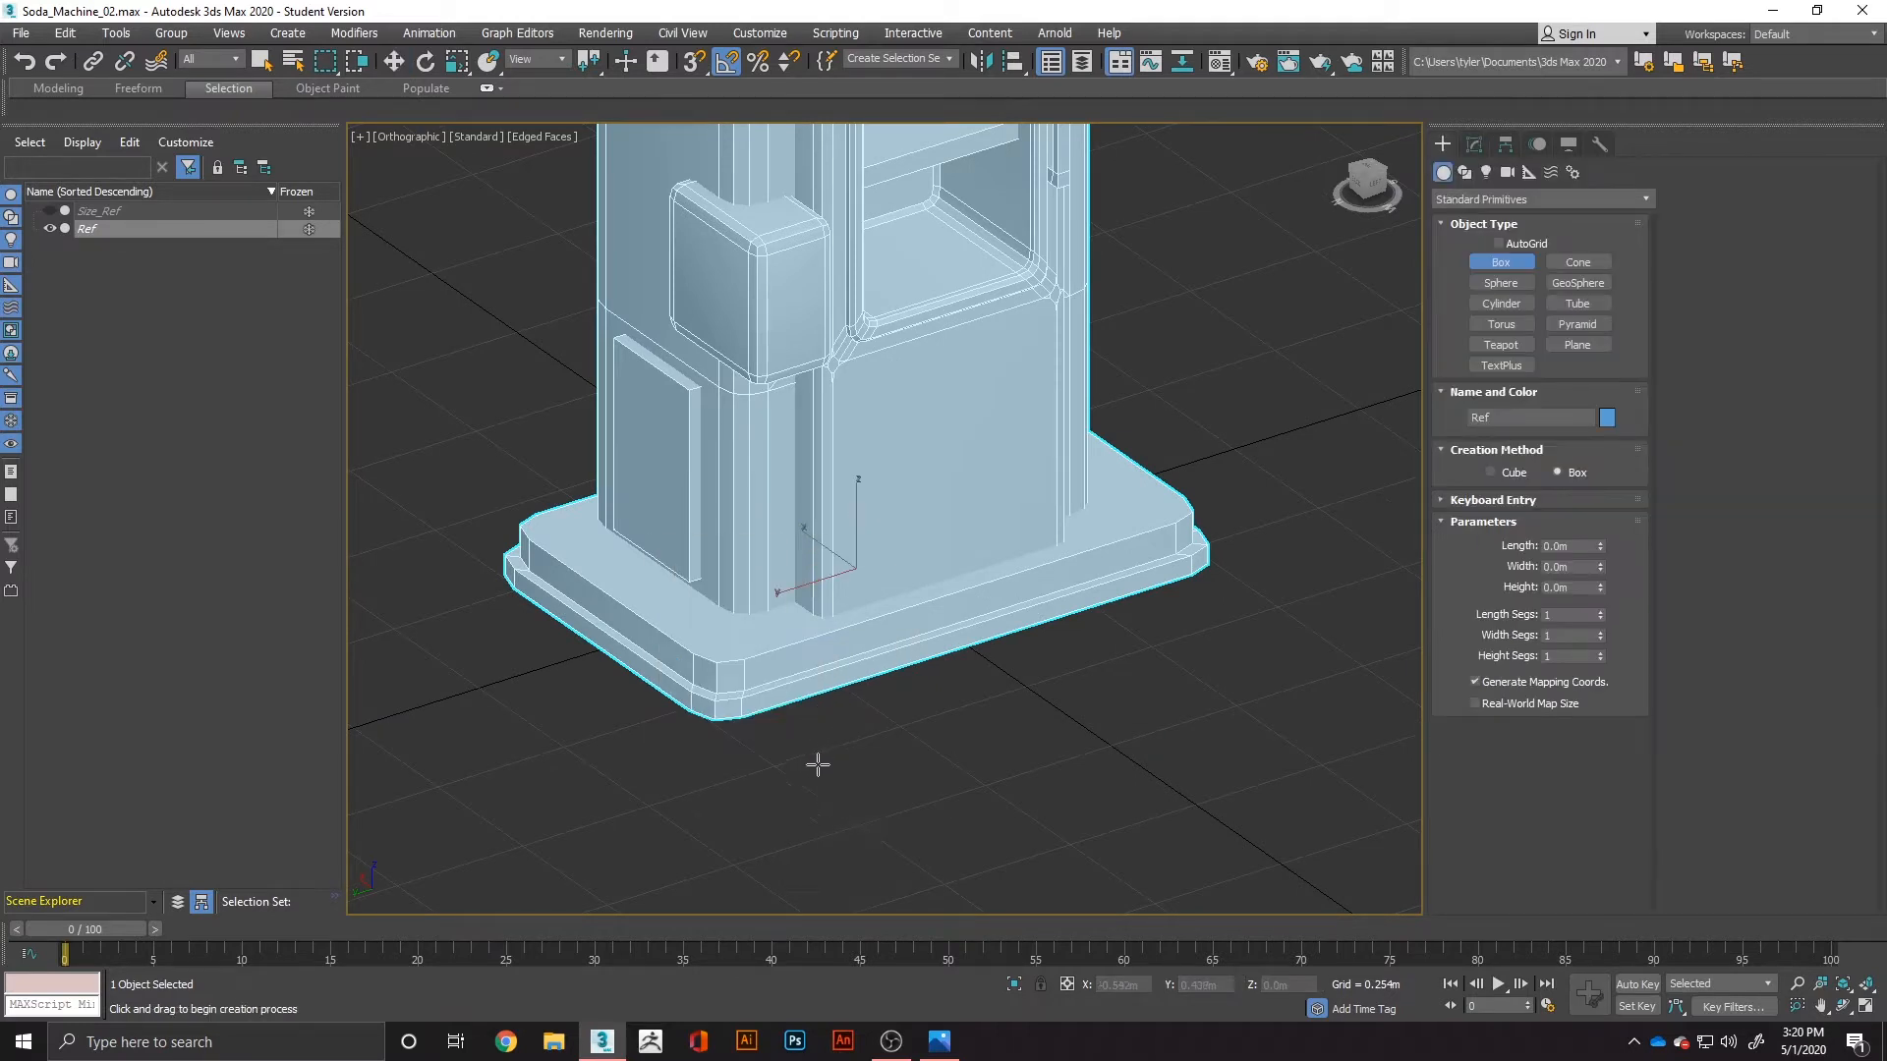
{"action": "left_click_drag", "start_coordinate": [777, 799], "coordinate": [1084, 421]}
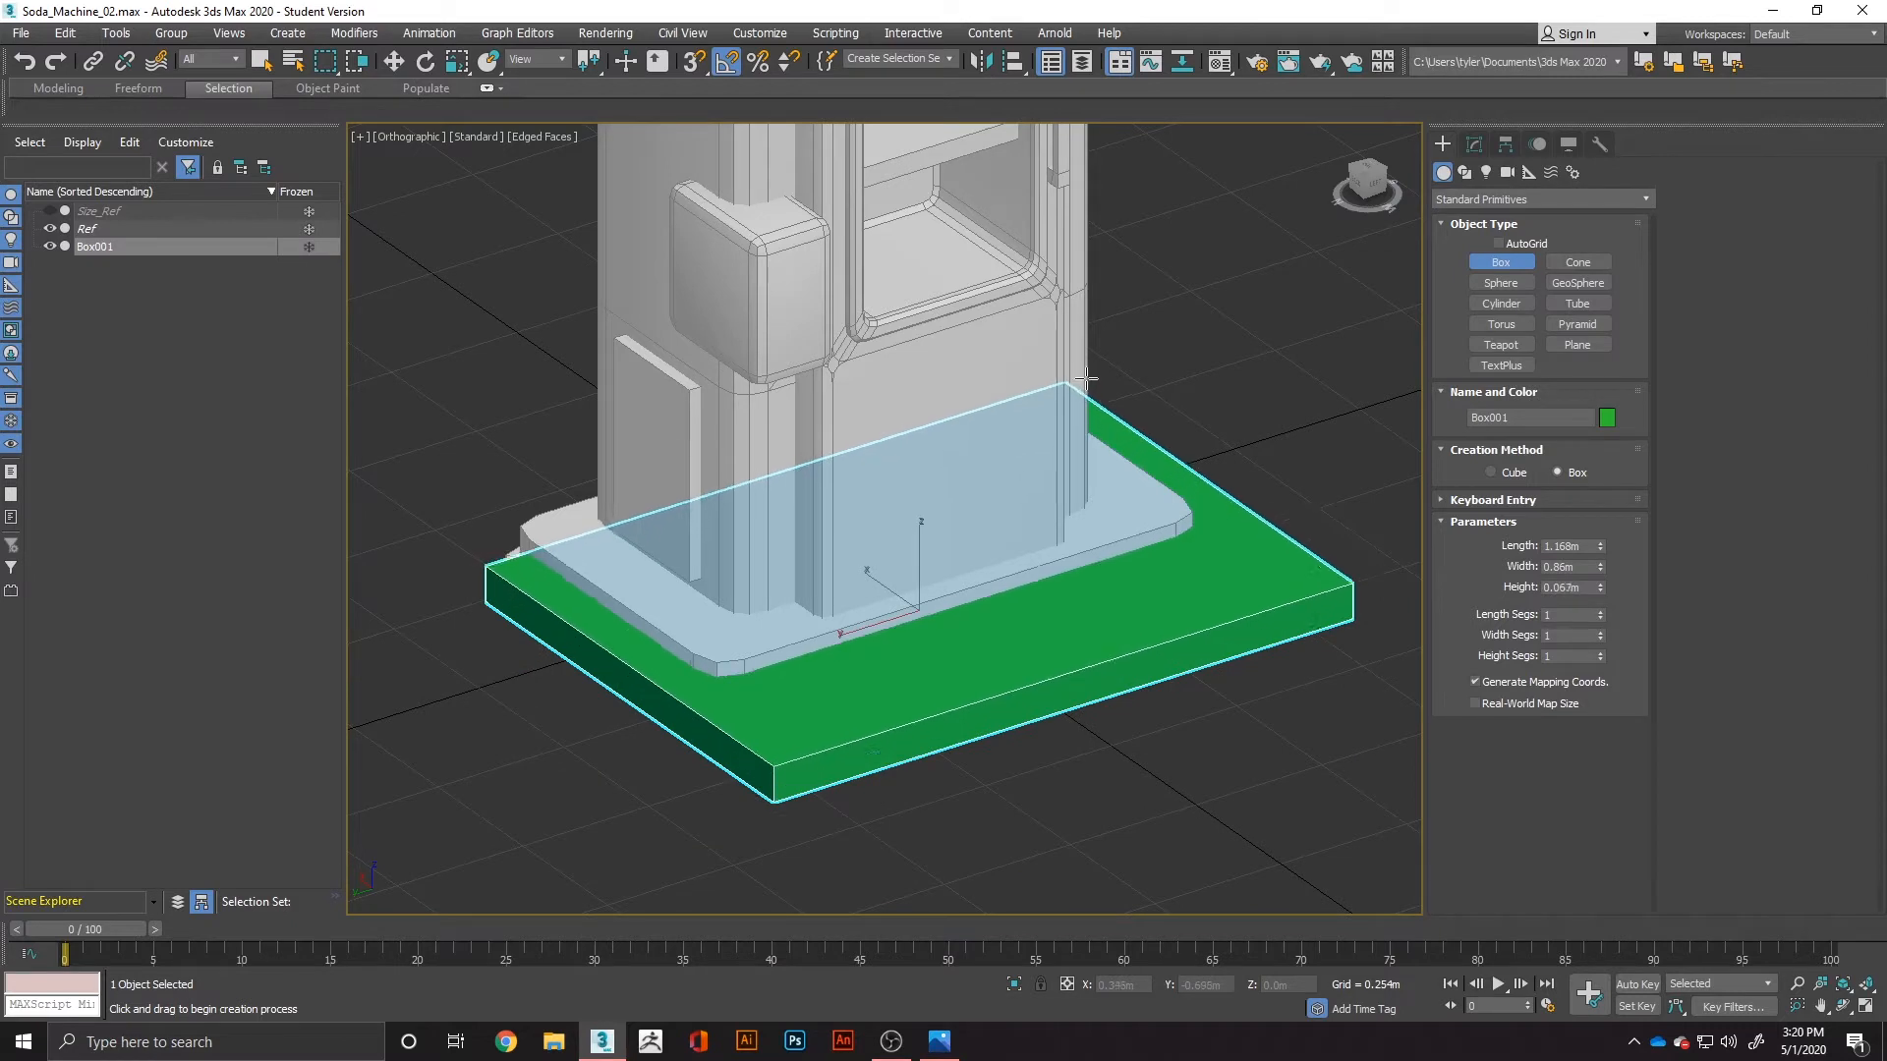
{"action": "left_click", "coordinate": [1144, 499]}
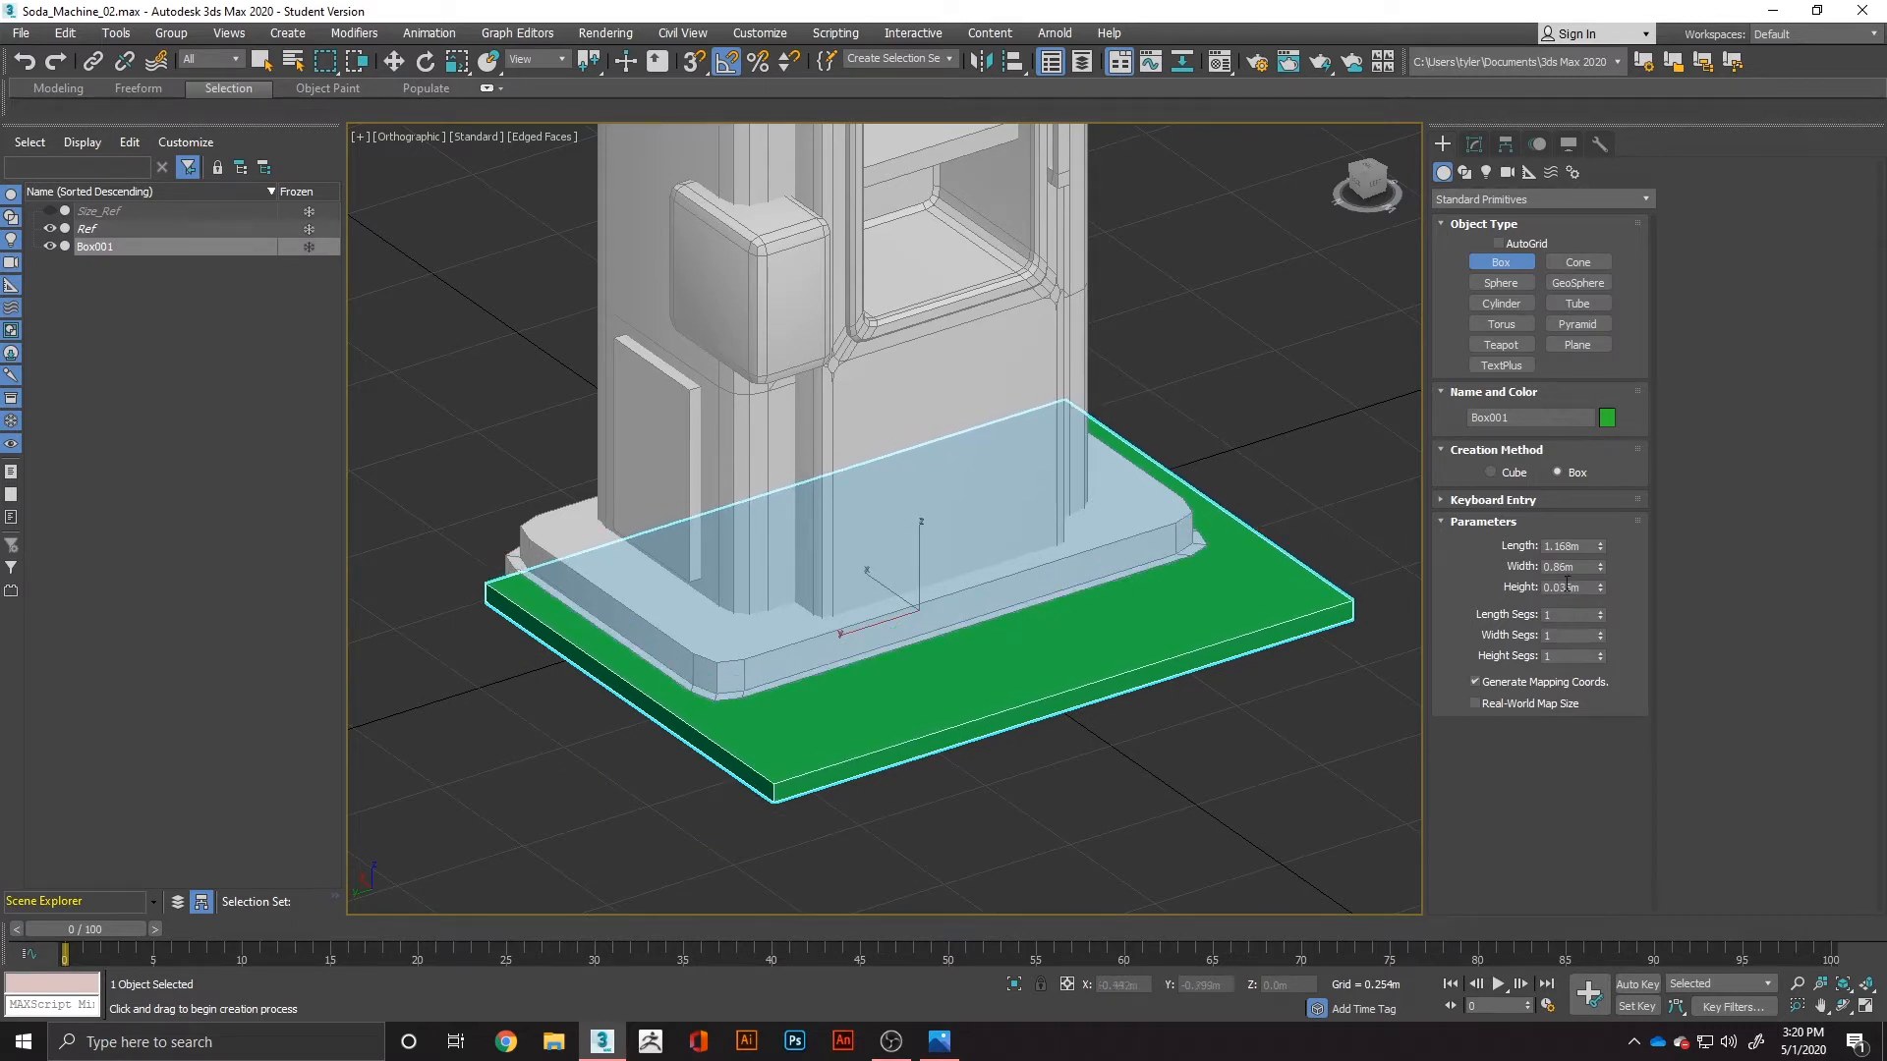
{"action": "right_click", "coordinate": [1201, 613]}
{"action": "right_click", "coordinate": [1234, 610]}
{"action": "mouse_move", "coordinate": [1219, 815]}
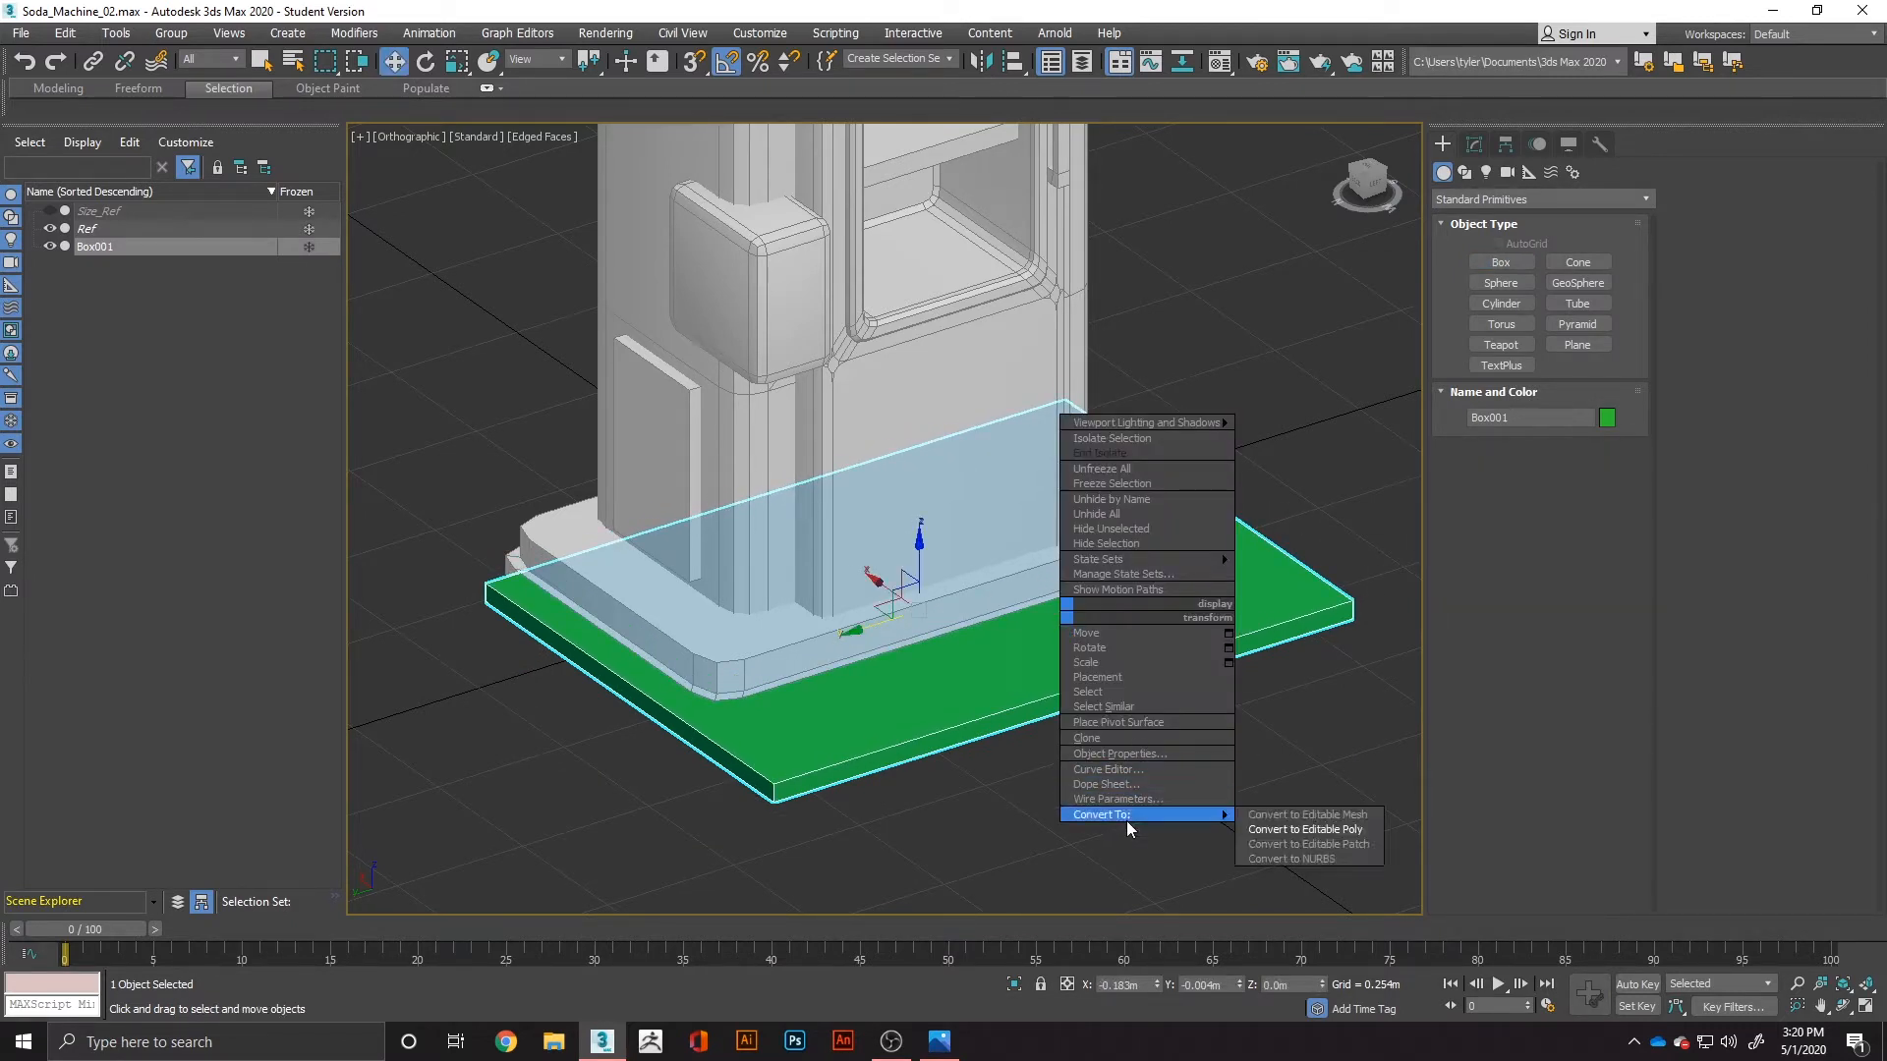
{"action": "left_click", "coordinate": [1310, 831]}
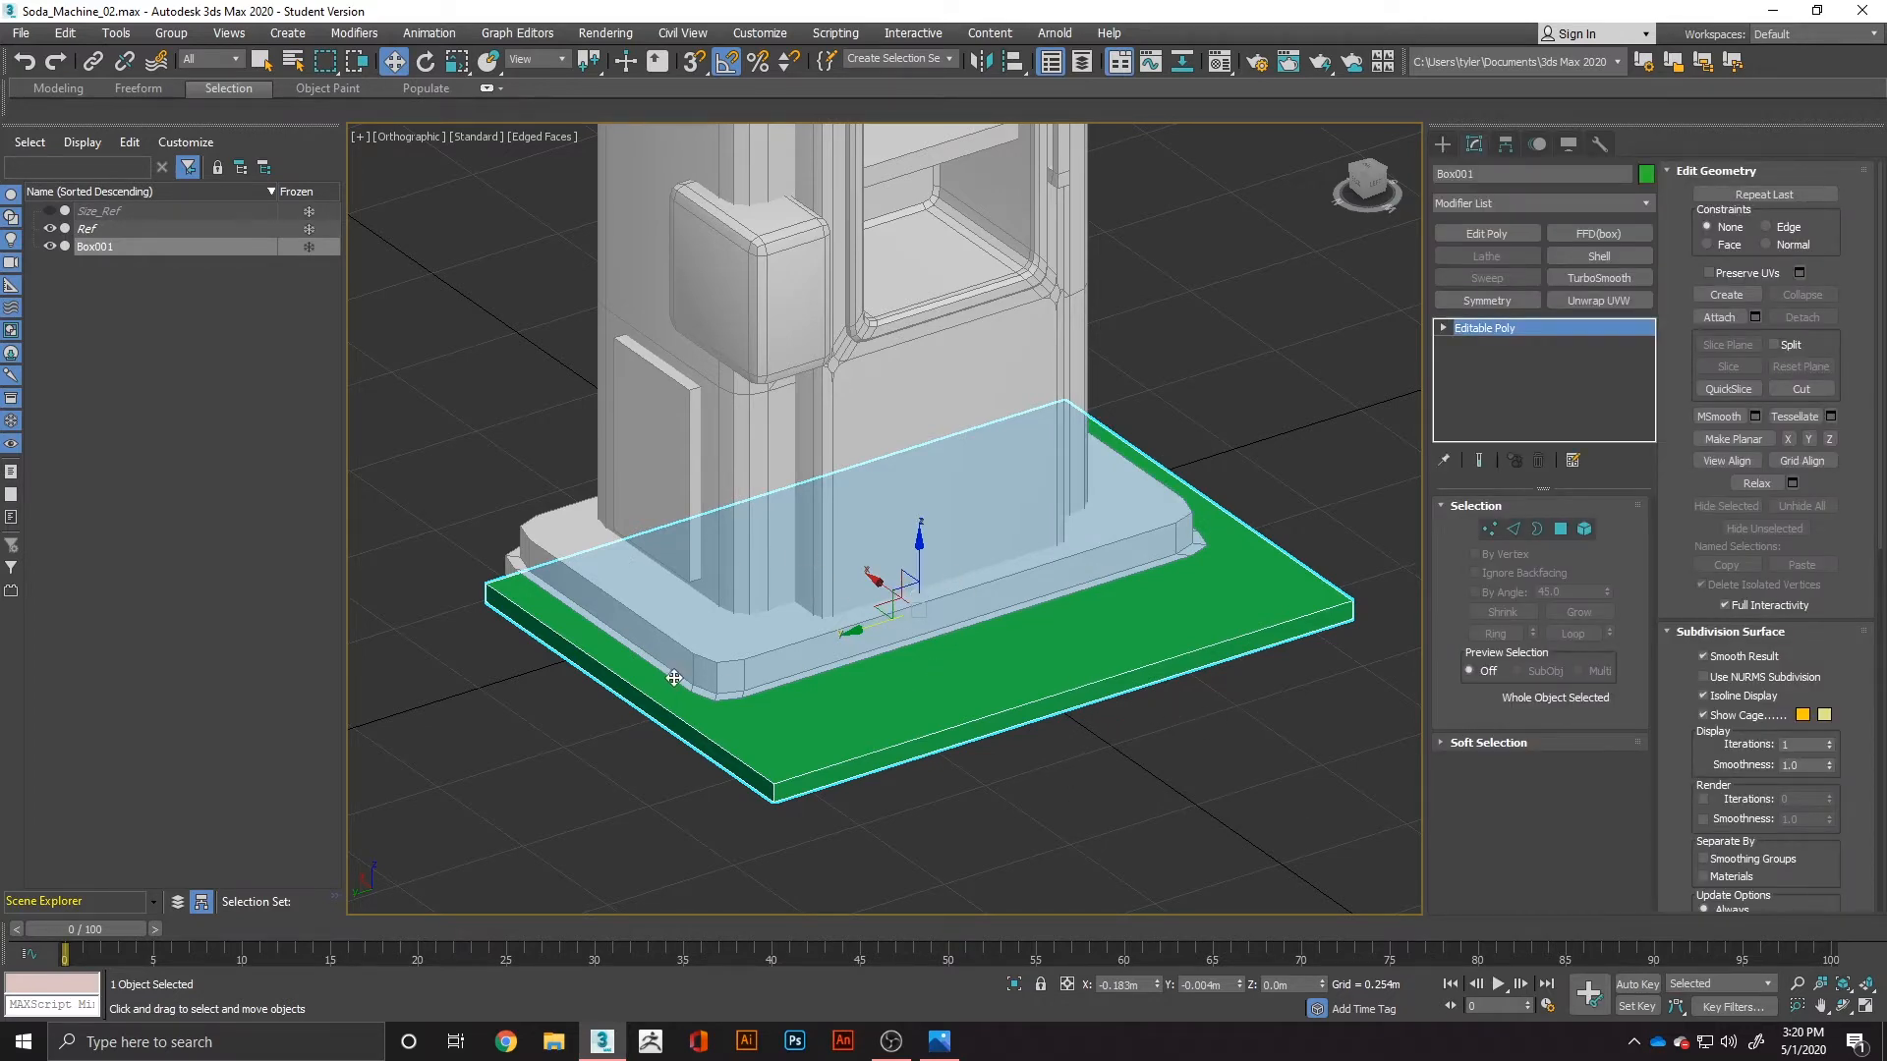
Step: Delete the trial box around the base
{"action": "middle_click_drag", "start_coordinate": [674, 678], "coordinate": [1271, 583], "text": "alt"}
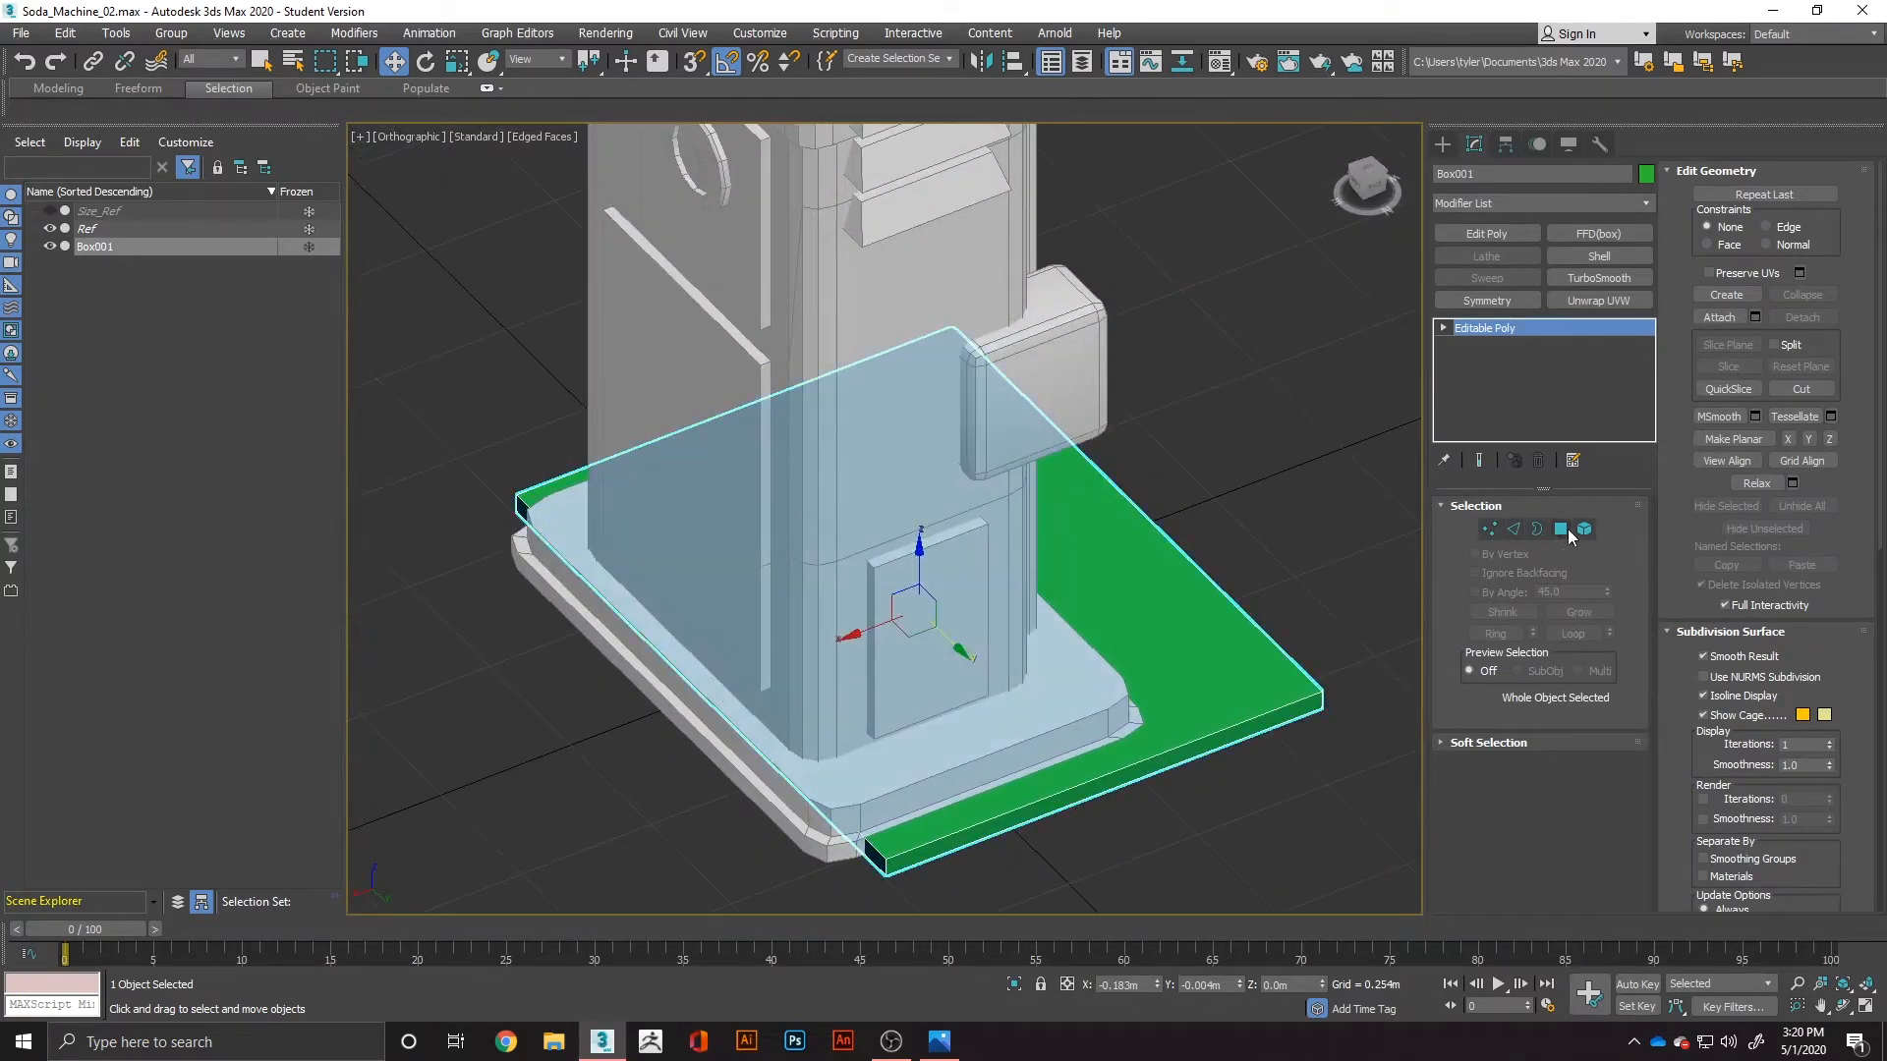
{"action": "left_click", "coordinate": [1390, 489]}
{"action": "left_click", "coordinate": [1192, 615]}
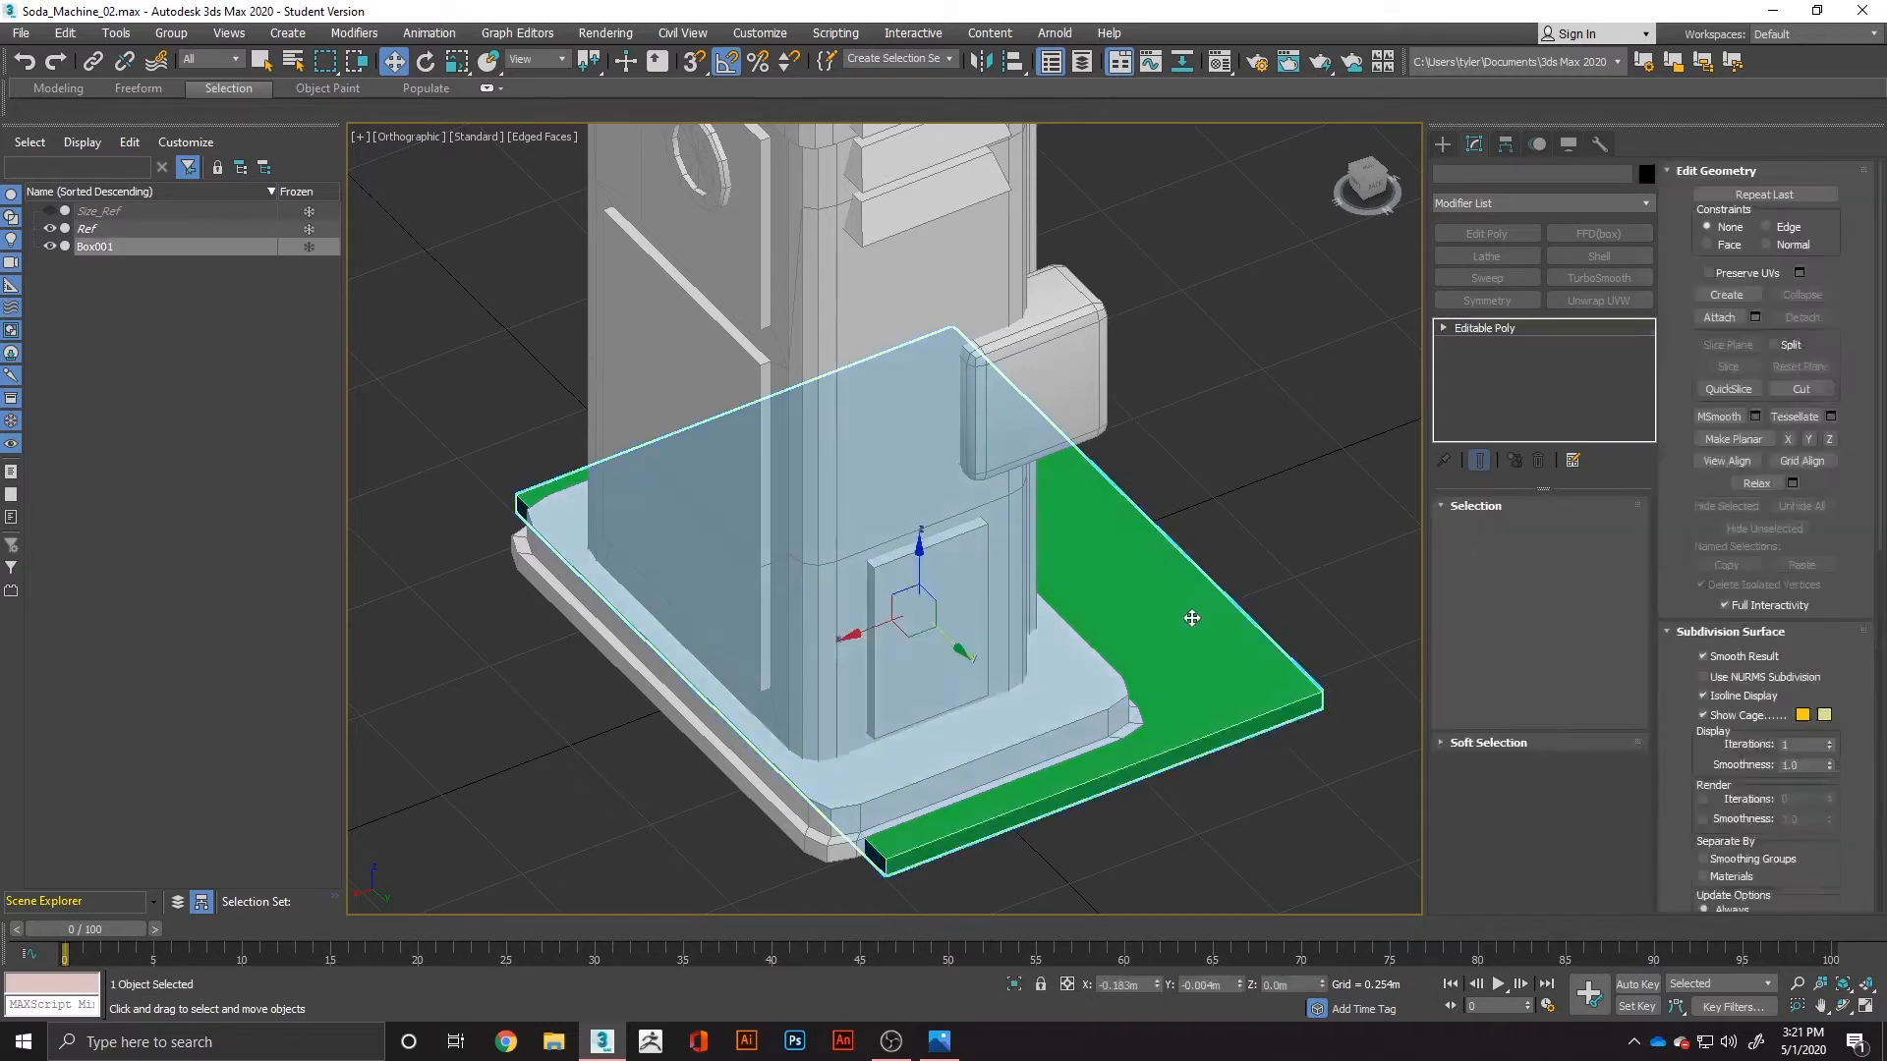
{"action": "key", "text": "Delete"}
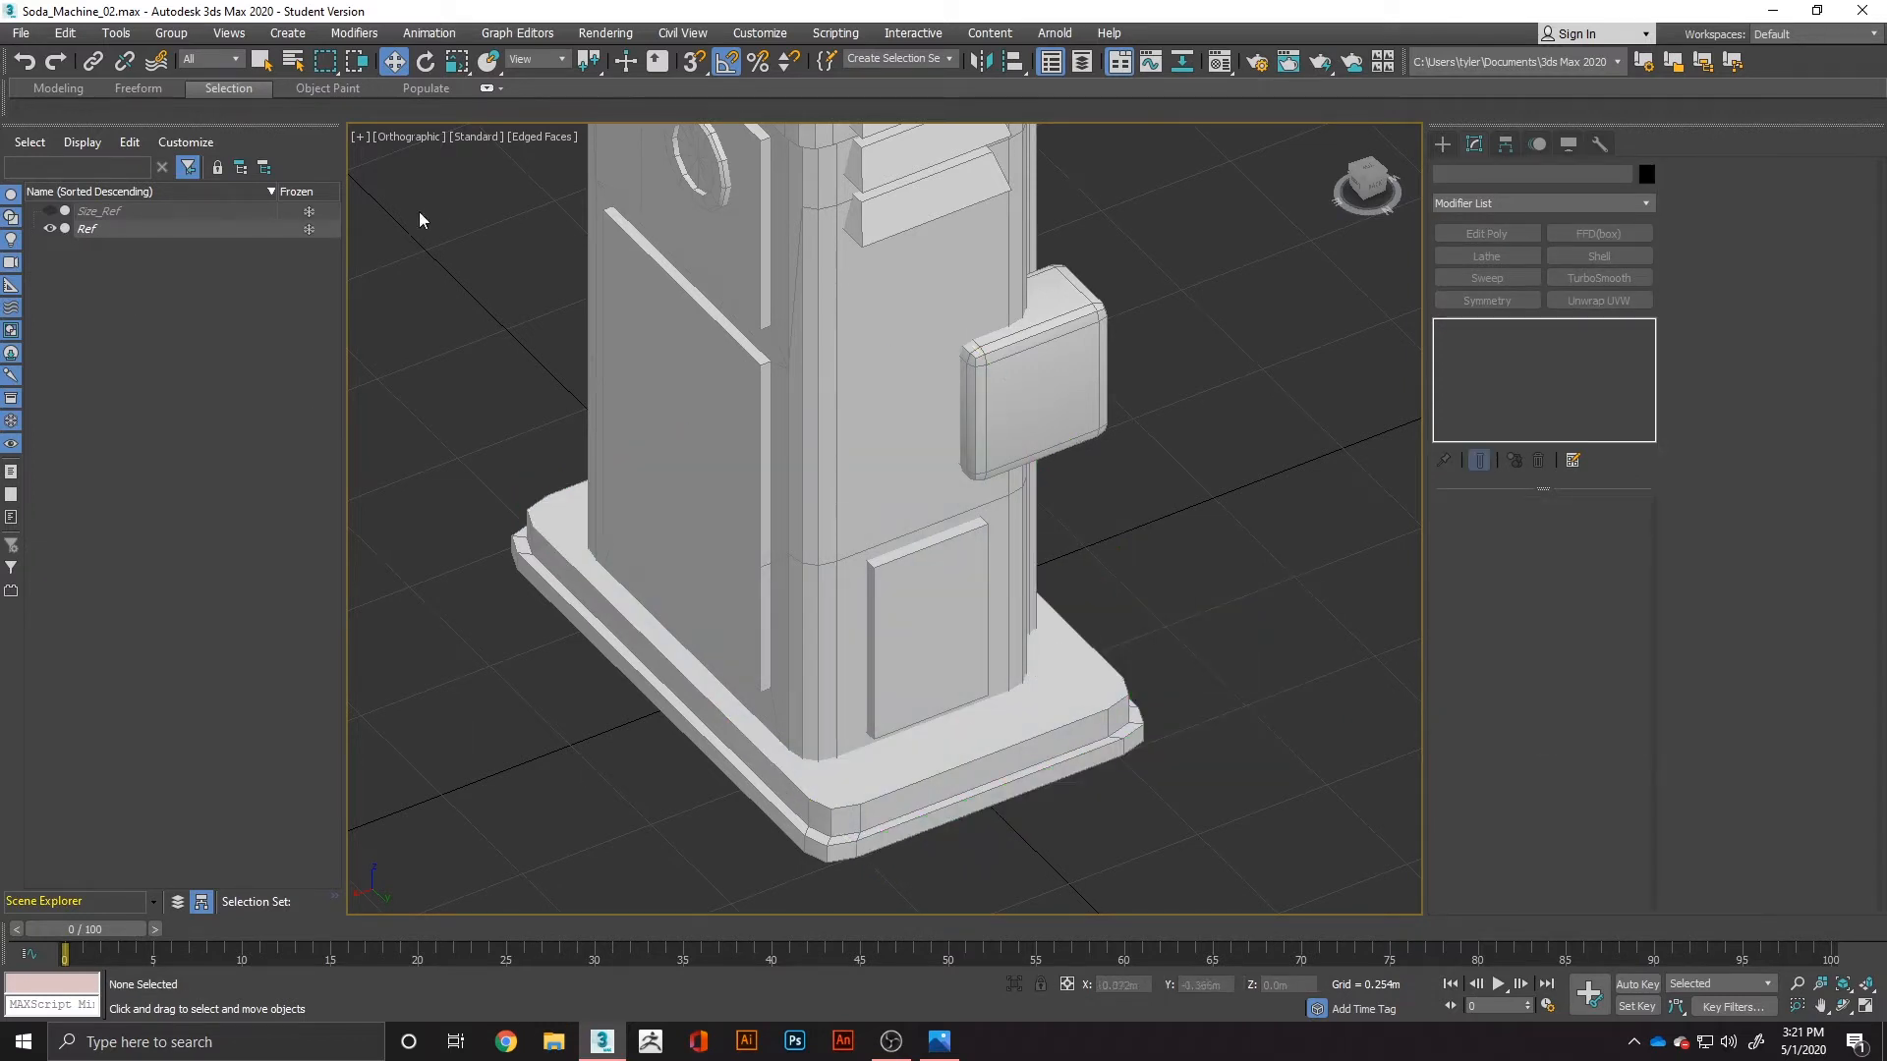
Step: Unfreeze the Ref model, freeze it again and clear the selection
{"action": "left_click", "coordinate": [306, 229]}
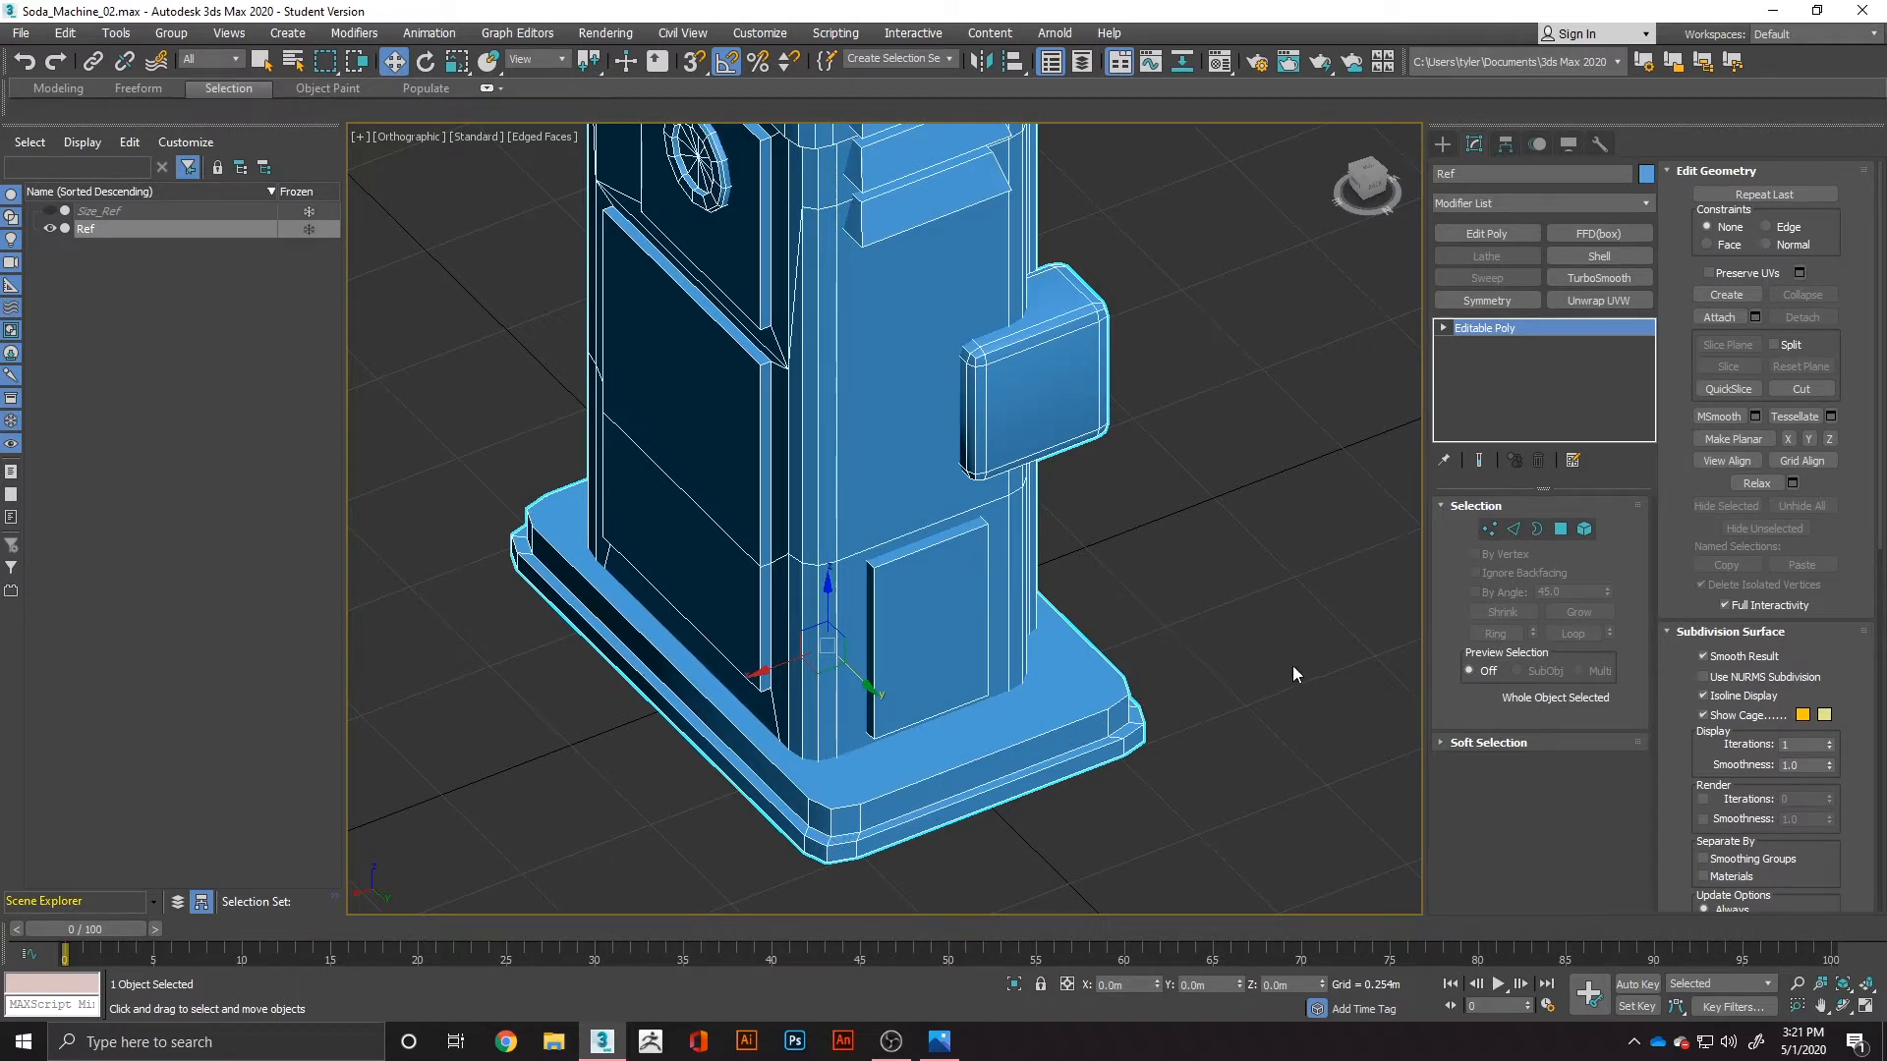
{"action": "left_click", "coordinate": [309, 228]}
{"action": "left_click", "coordinate": [1223, 609]}
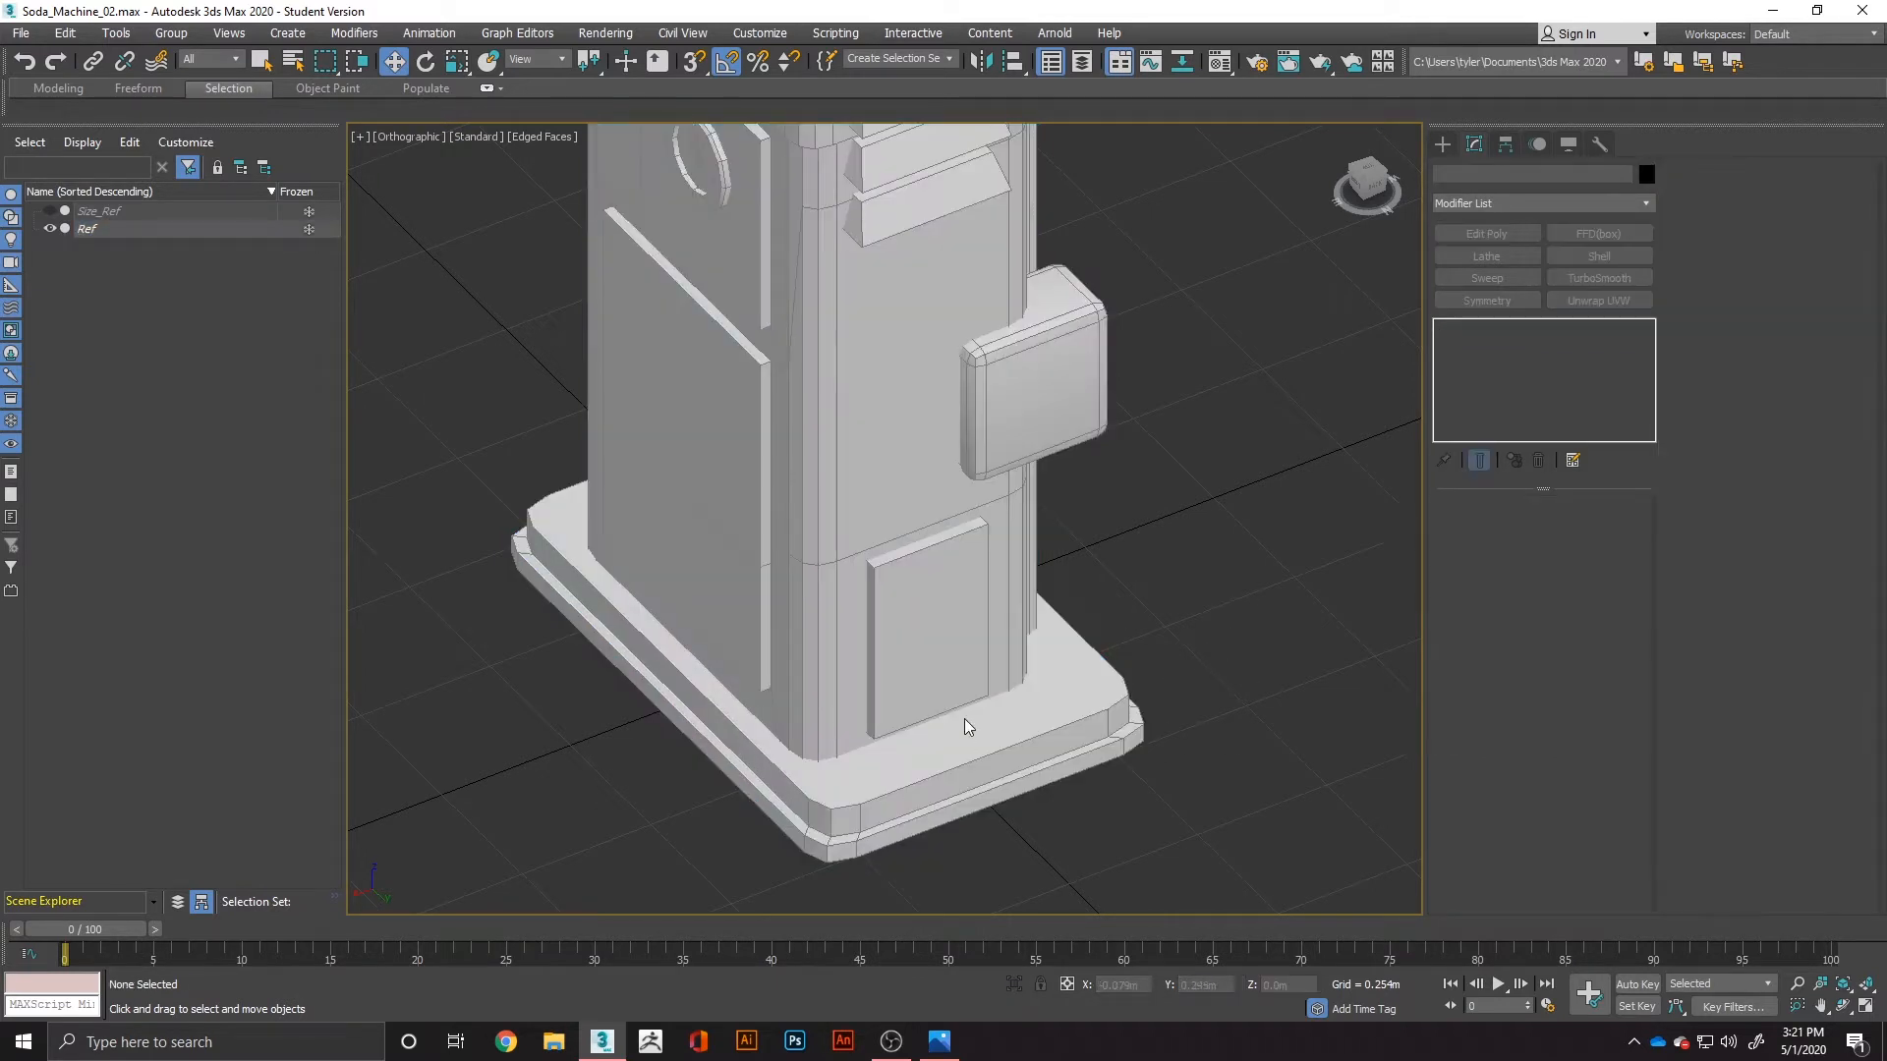
Step: Create a box about 0.16 by 0.647 by 0.214 m along one side of the Ref base and convert it to an Editable Poly
{"action": "right_click", "coordinate": [1230, 680]}
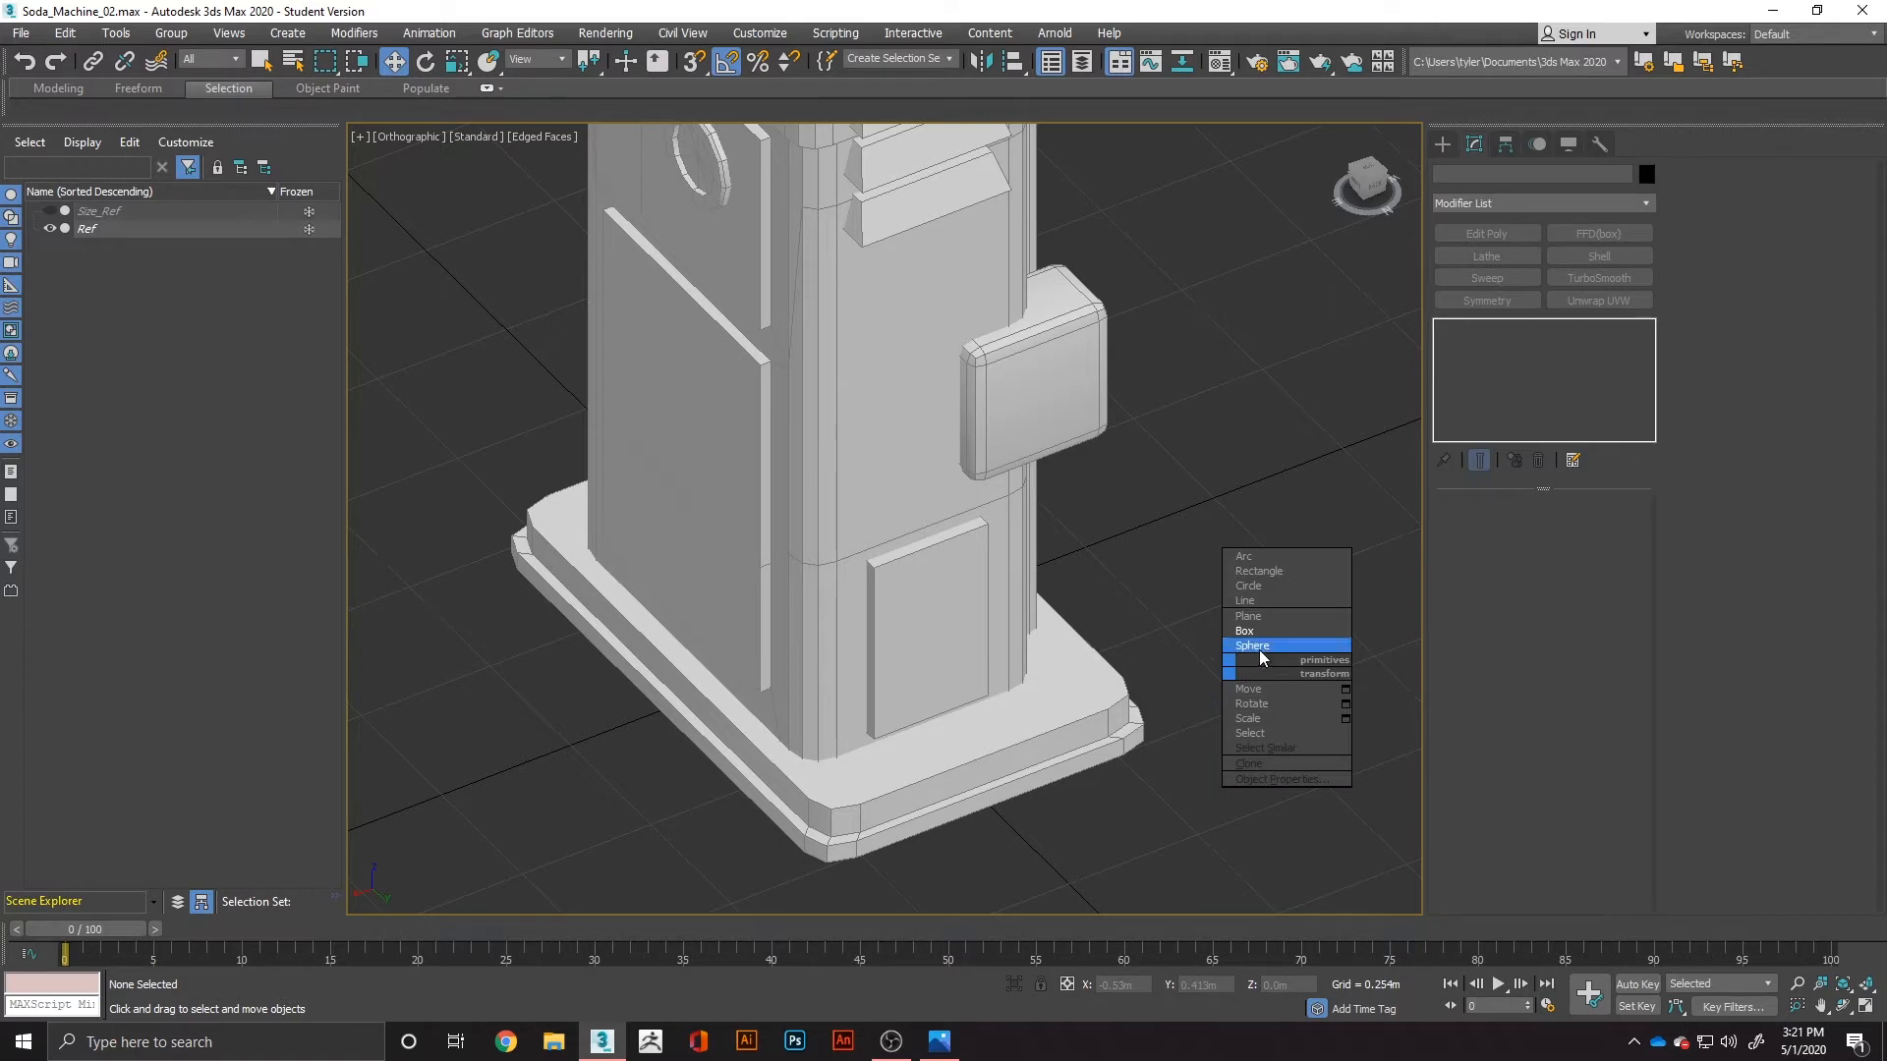
{"action": "left_click", "coordinate": [1258, 649]}
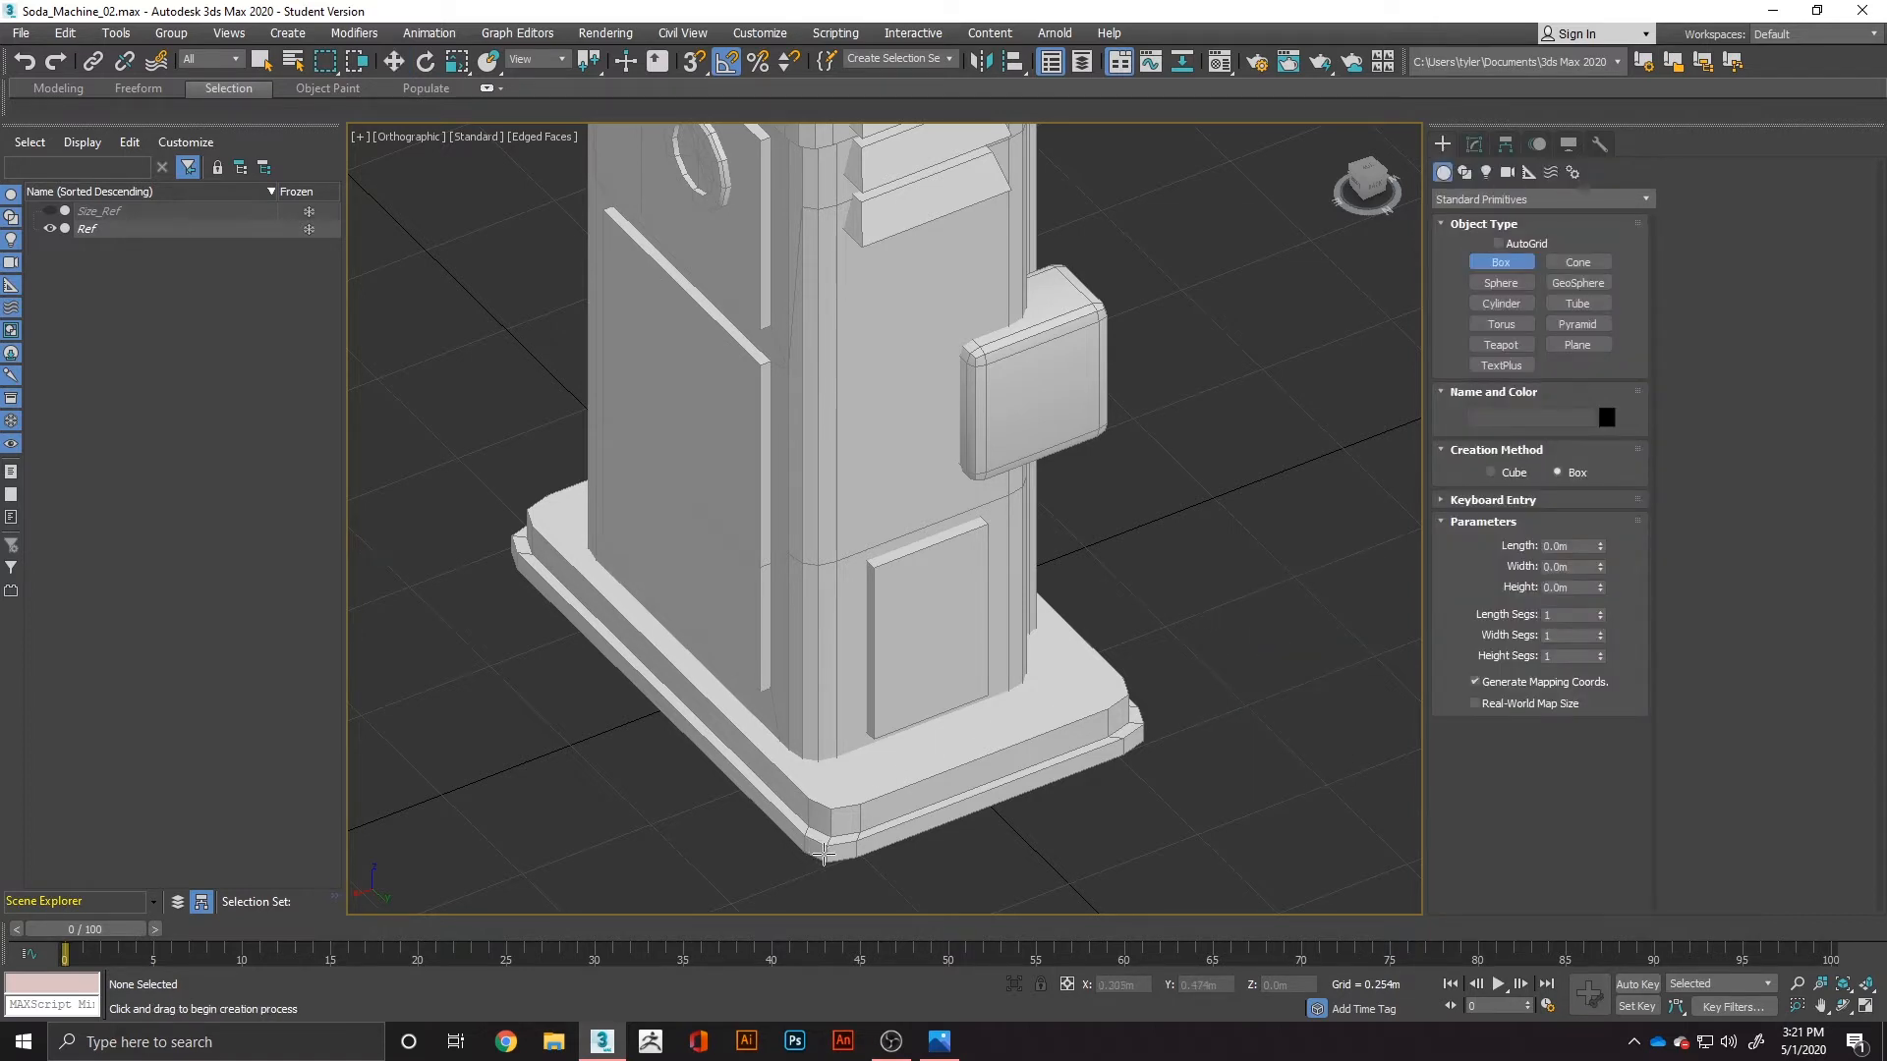
{"action": "left_click_drag", "start_coordinate": [824, 853], "coordinate": [1105, 678]}
{"action": "left_click", "coordinate": [796, 394]}
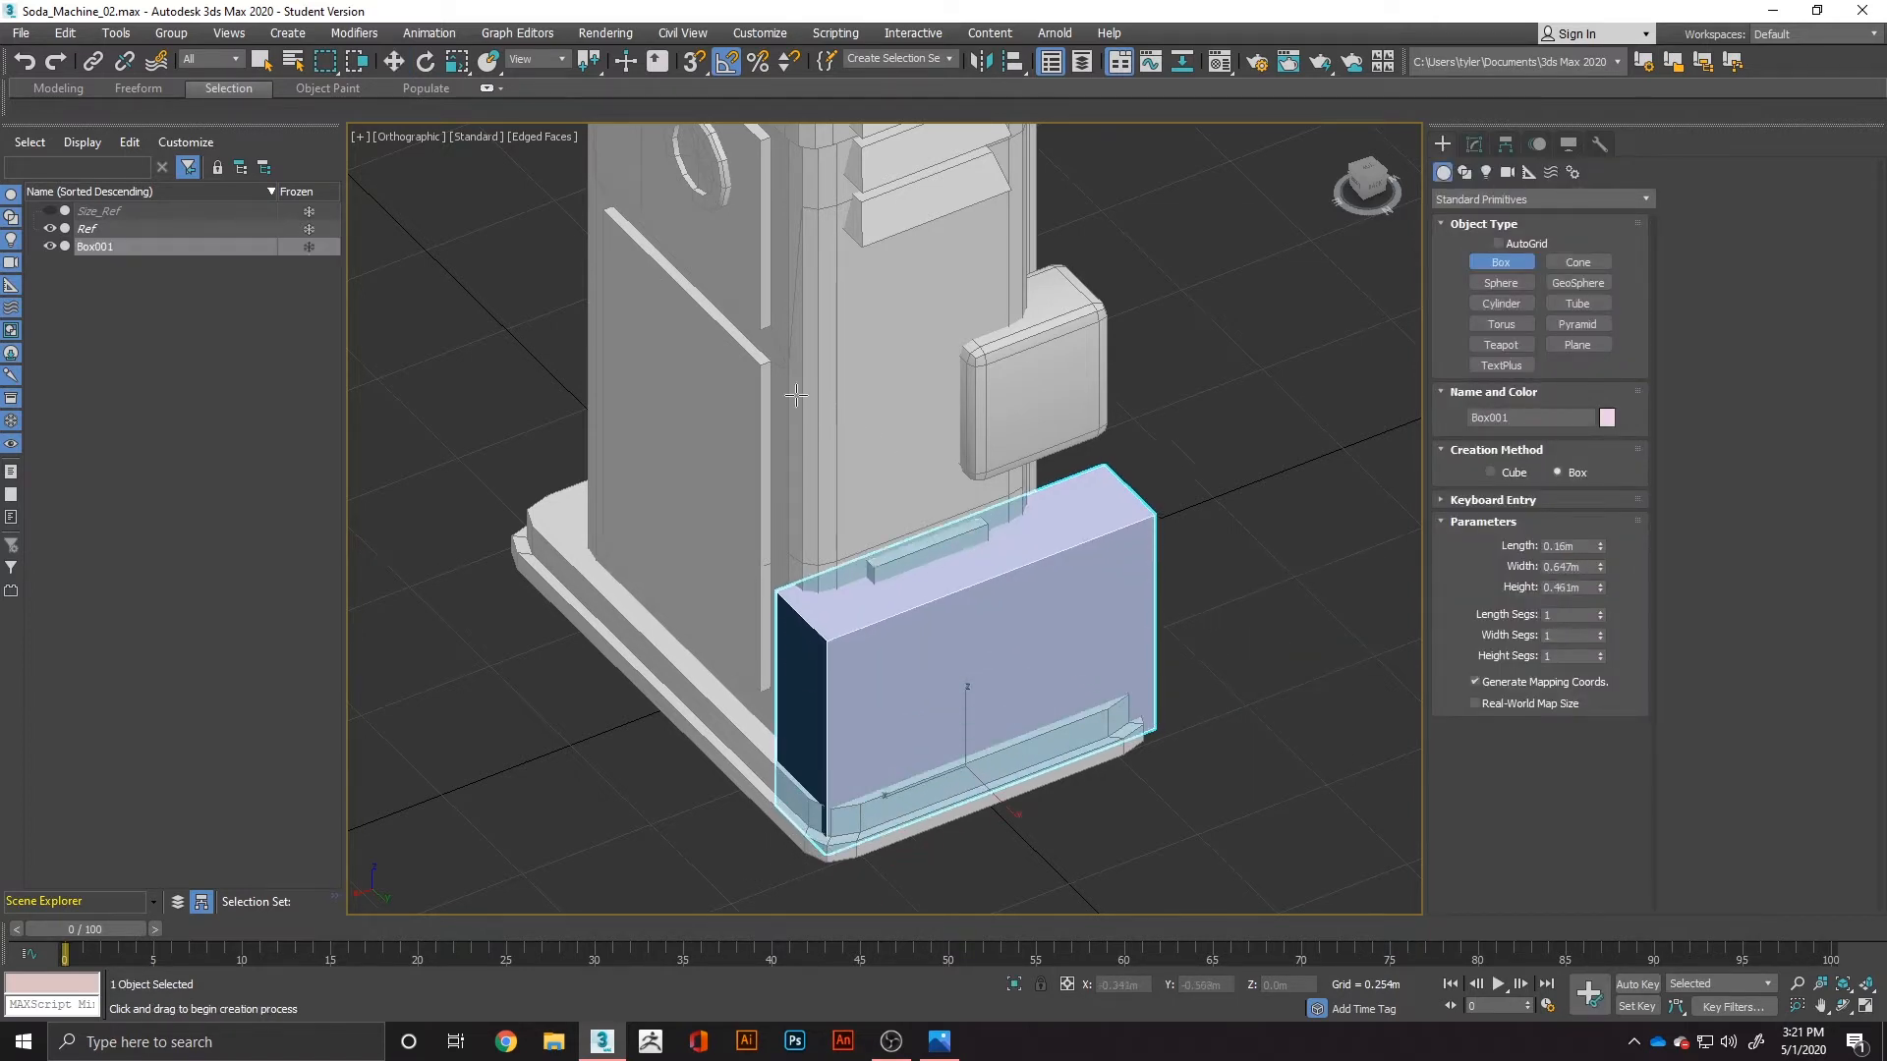
{"action": "left_click", "coordinate": [811, 551]}
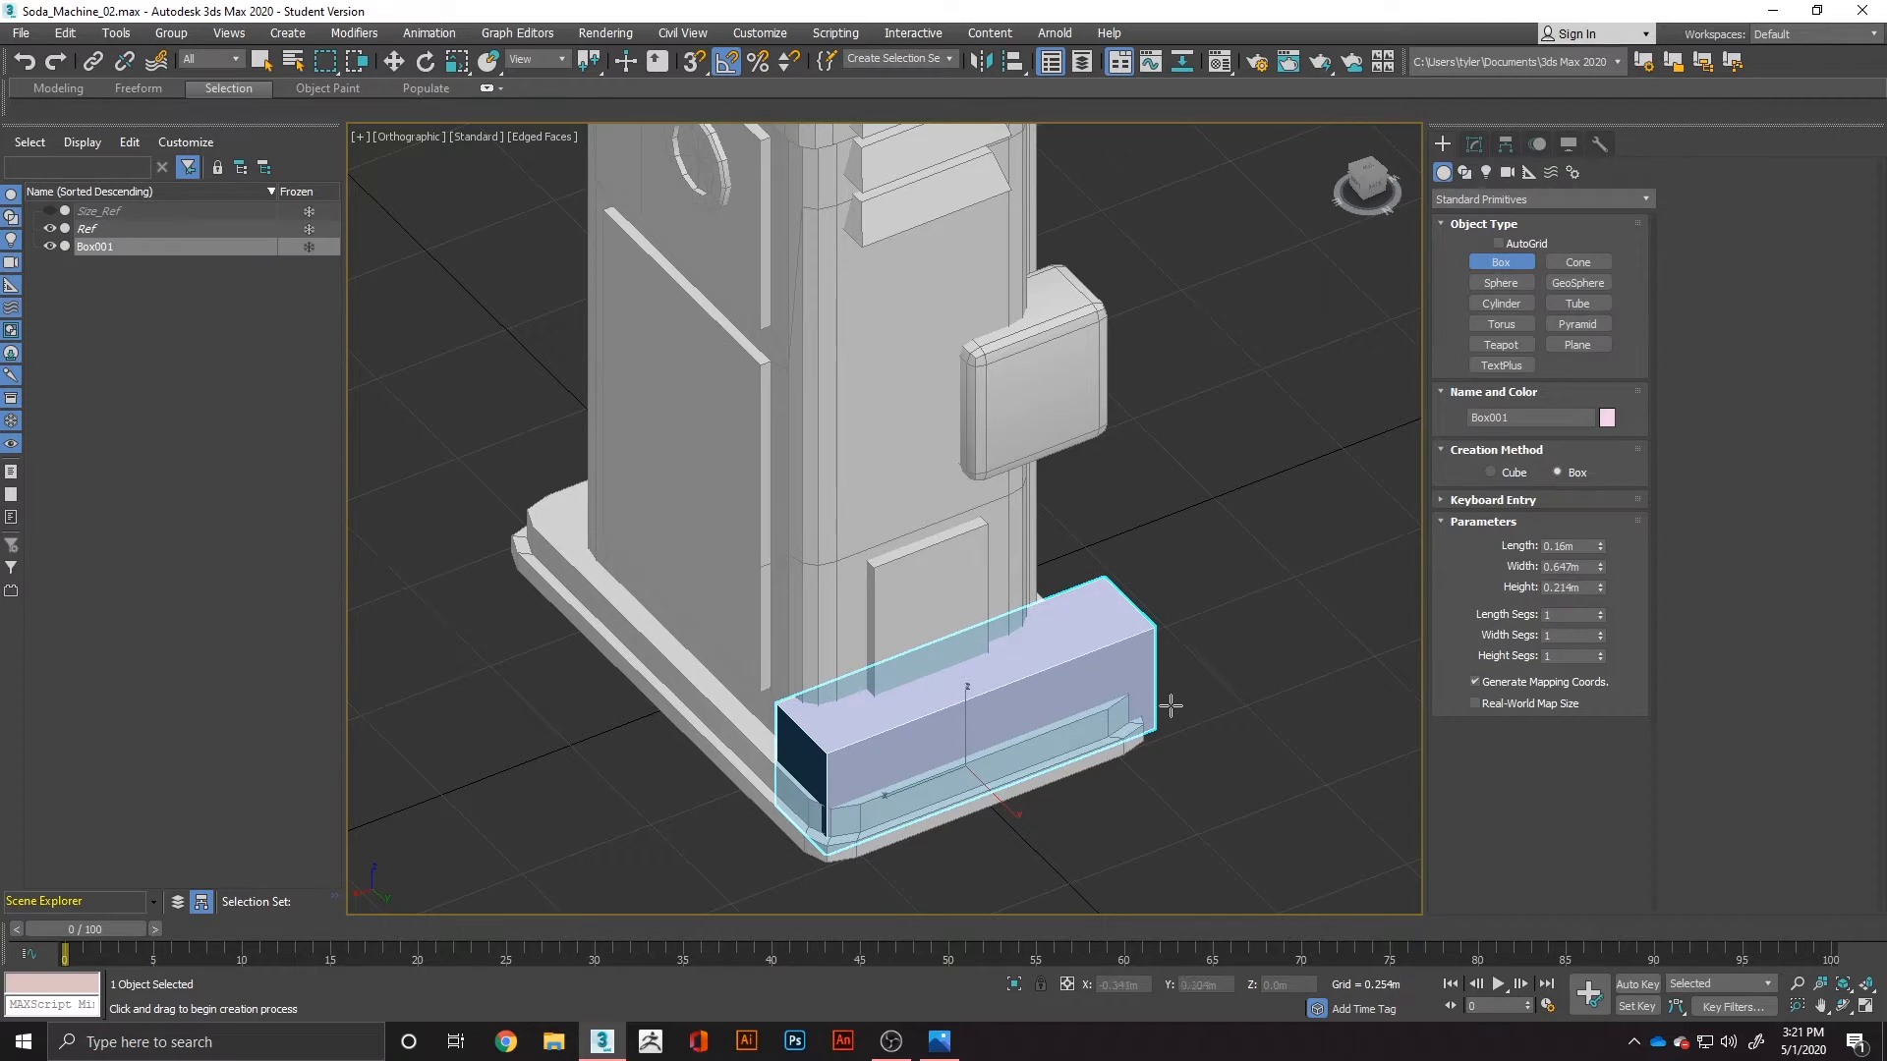
{"action": "right_click", "coordinate": [1085, 665]}
{"action": "right_click", "coordinate": [1073, 715]}
{"action": "mouse_move", "coordinate": [1130, 917]}
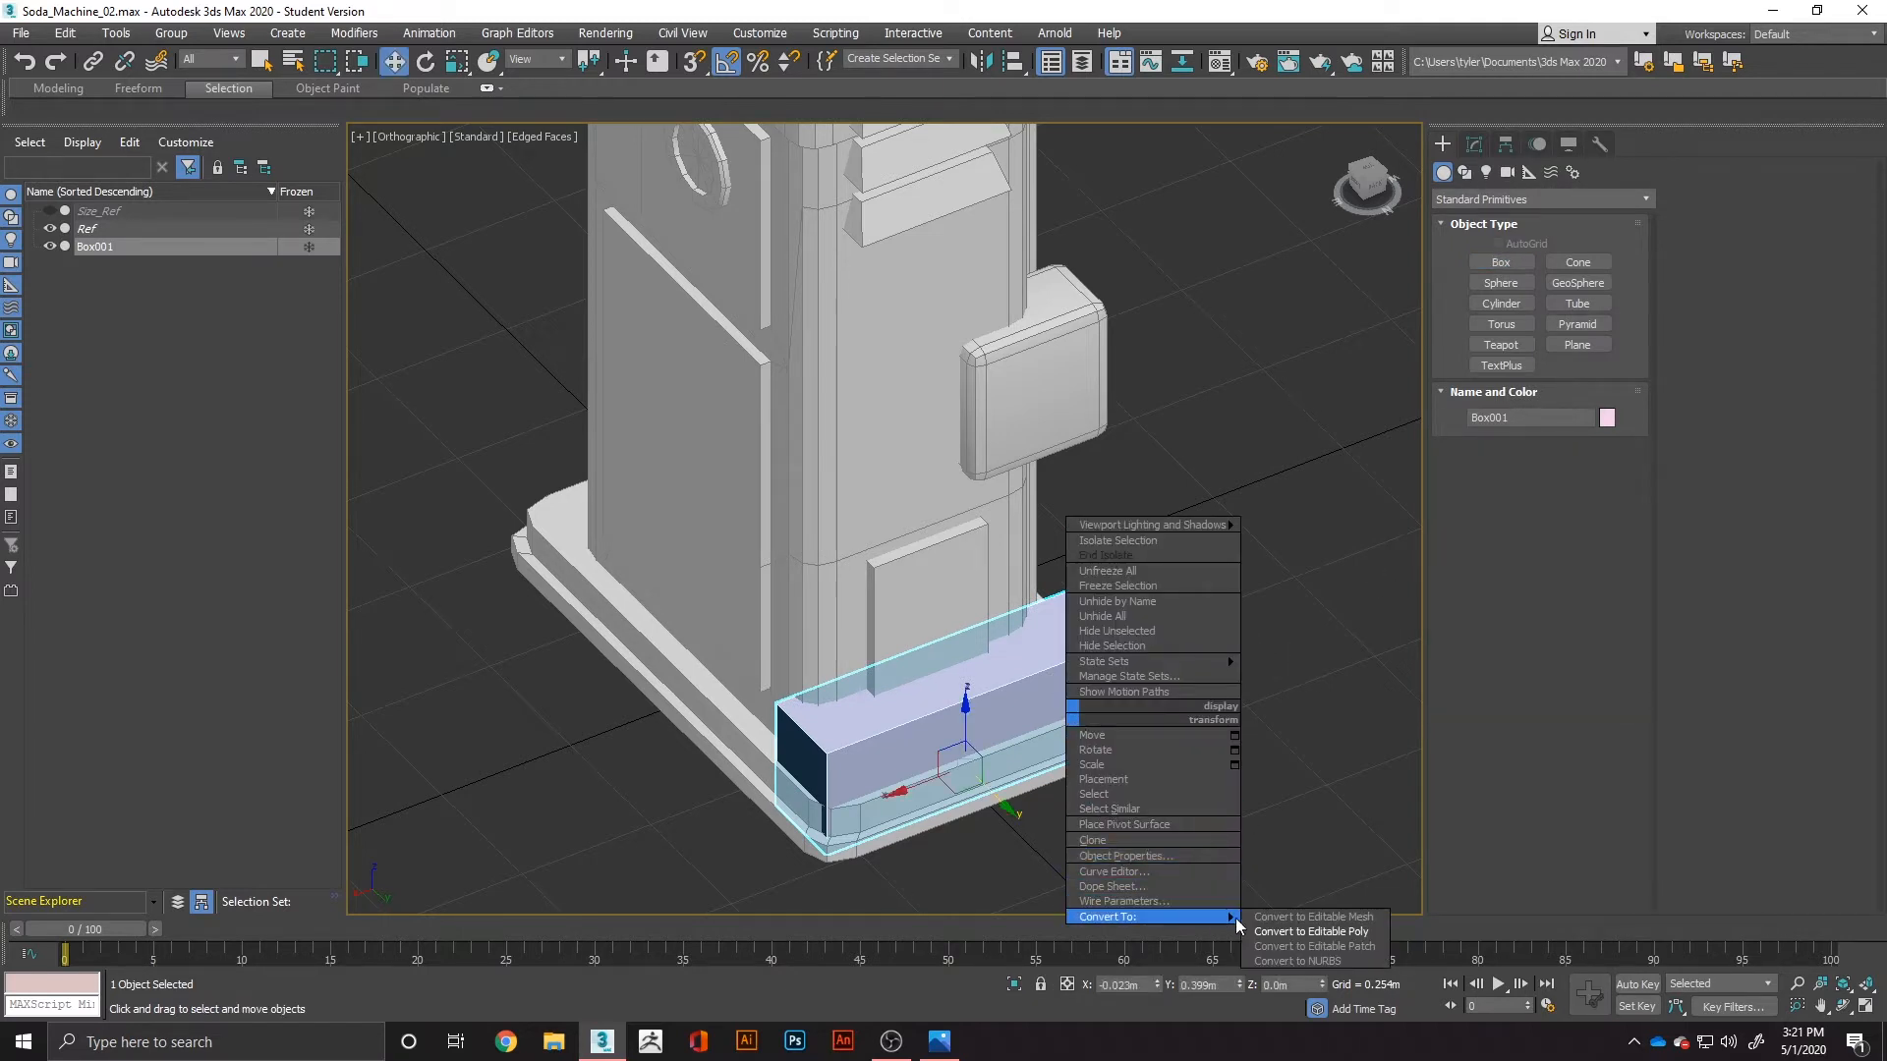
{"action": "left_click", "coordinate": [1278, 931]}
Step: With vertex snapping on, move the box's side polygons out to the outer edges of the Ref model's lowest base tier
{"action": "left_click", "coordinate": [1561, 528]}
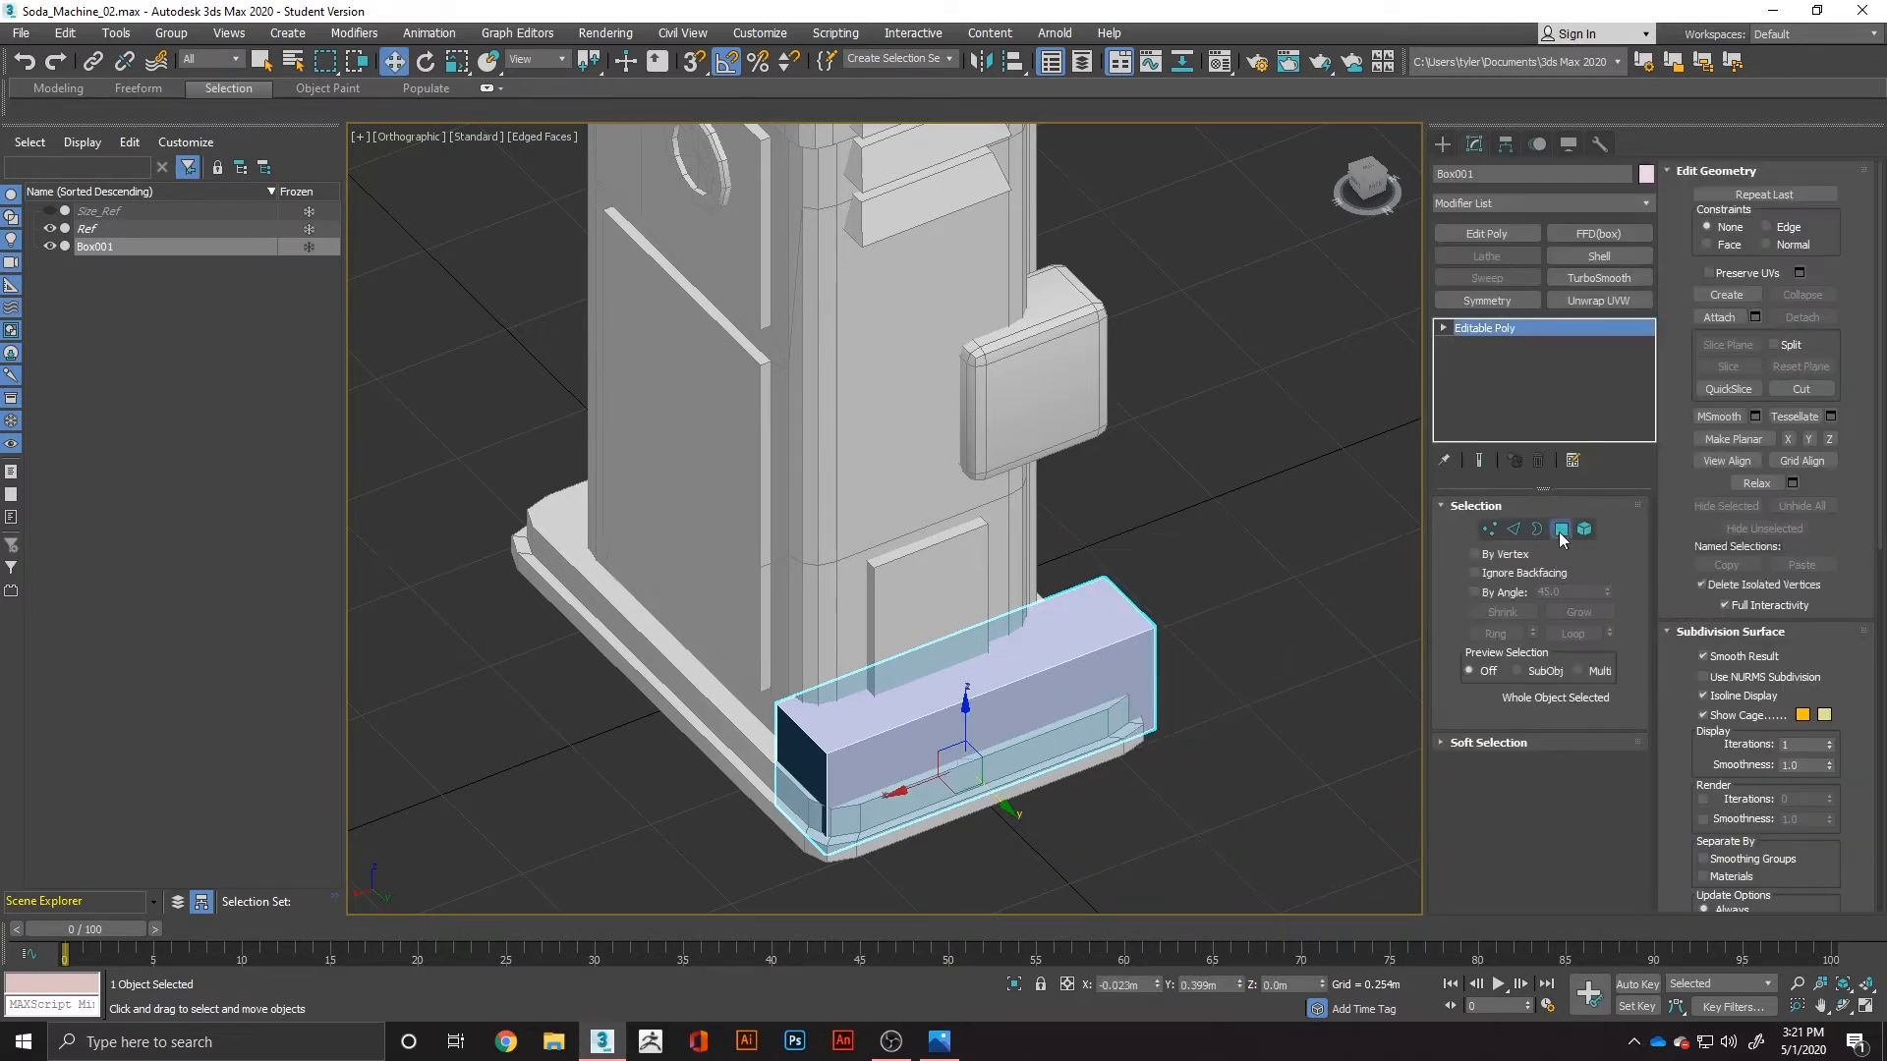
{"action": "left_click", "coordinate": [1022, 718]}
{"action": "key", "text": "s"}
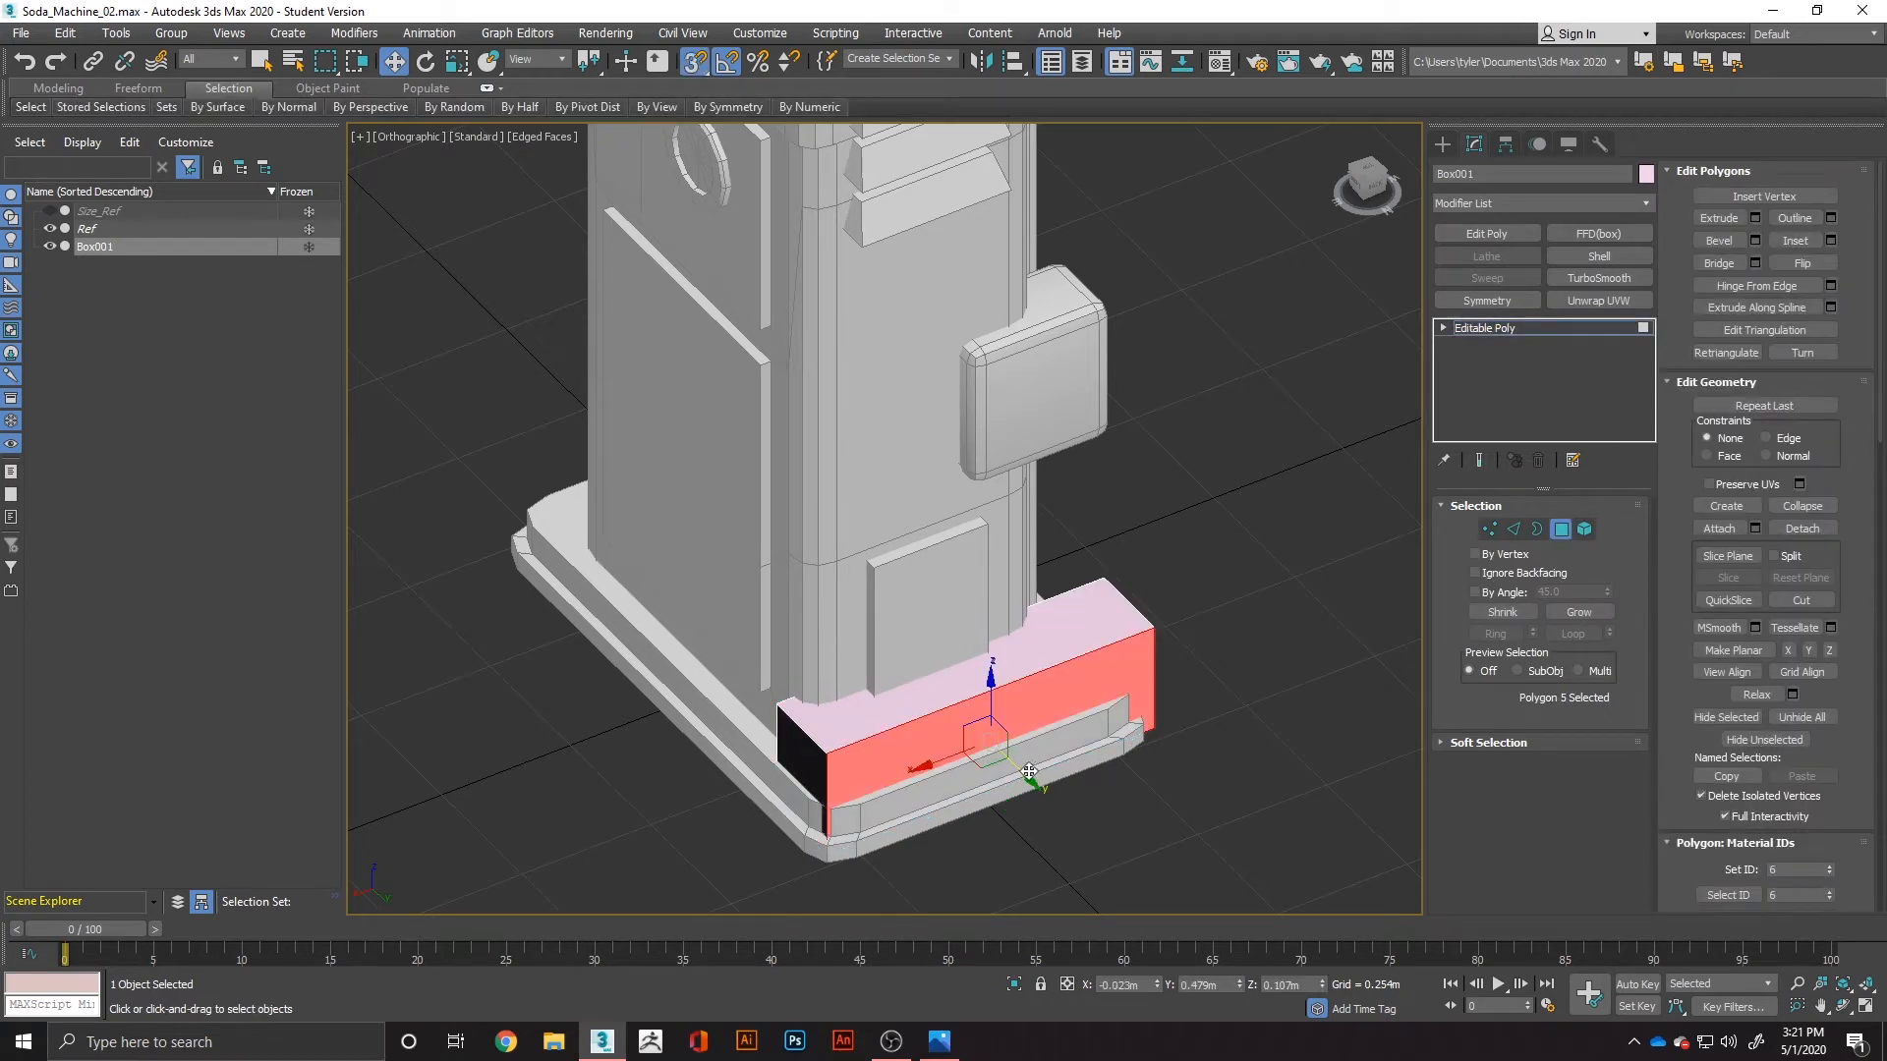
{"action": "left_click_drag", "start_coordinate": [1030, 781], "coordinate": [801, 835]}
{"action": "left_click", "coordinate": [823, 806]}
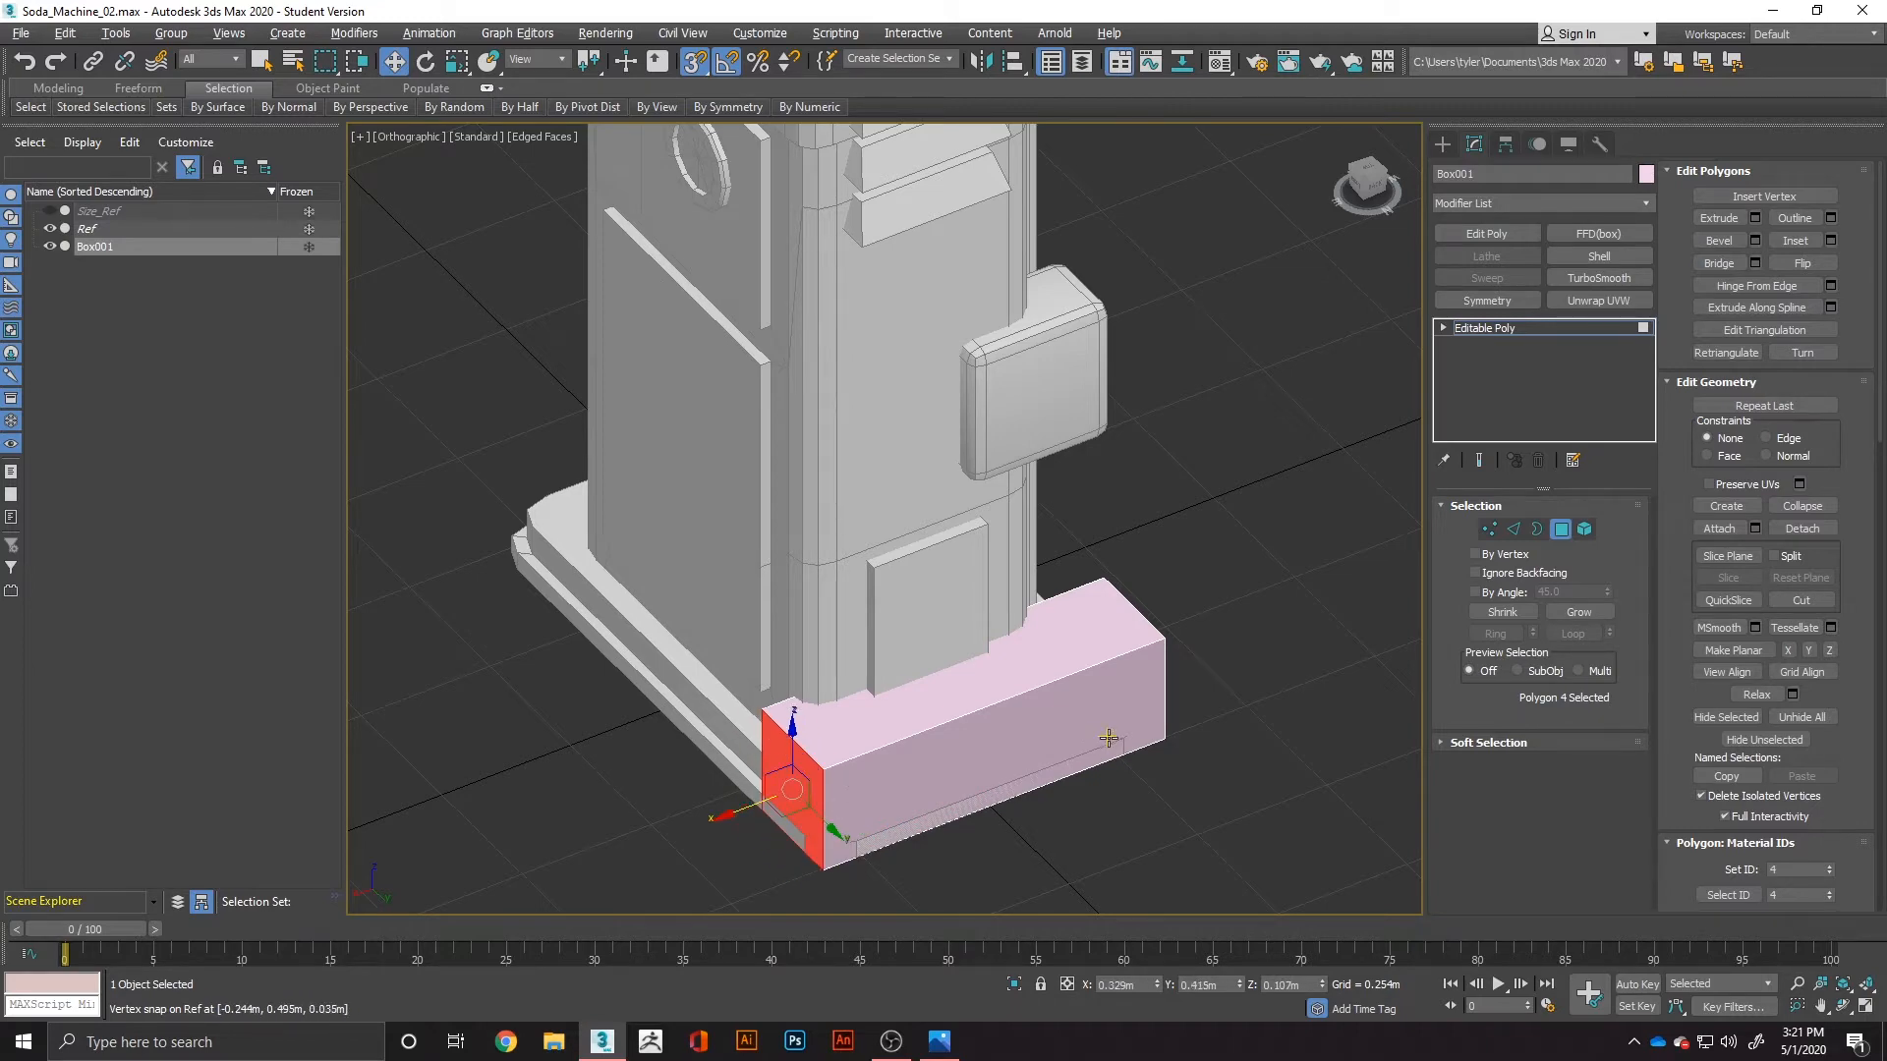
{"action": "middle_click_drag", "start_coordinate": [1111, 740], "coordinate": [719, 432], "text": "alt"}
{"action": "left_click", "coordinate": [849, 558]}
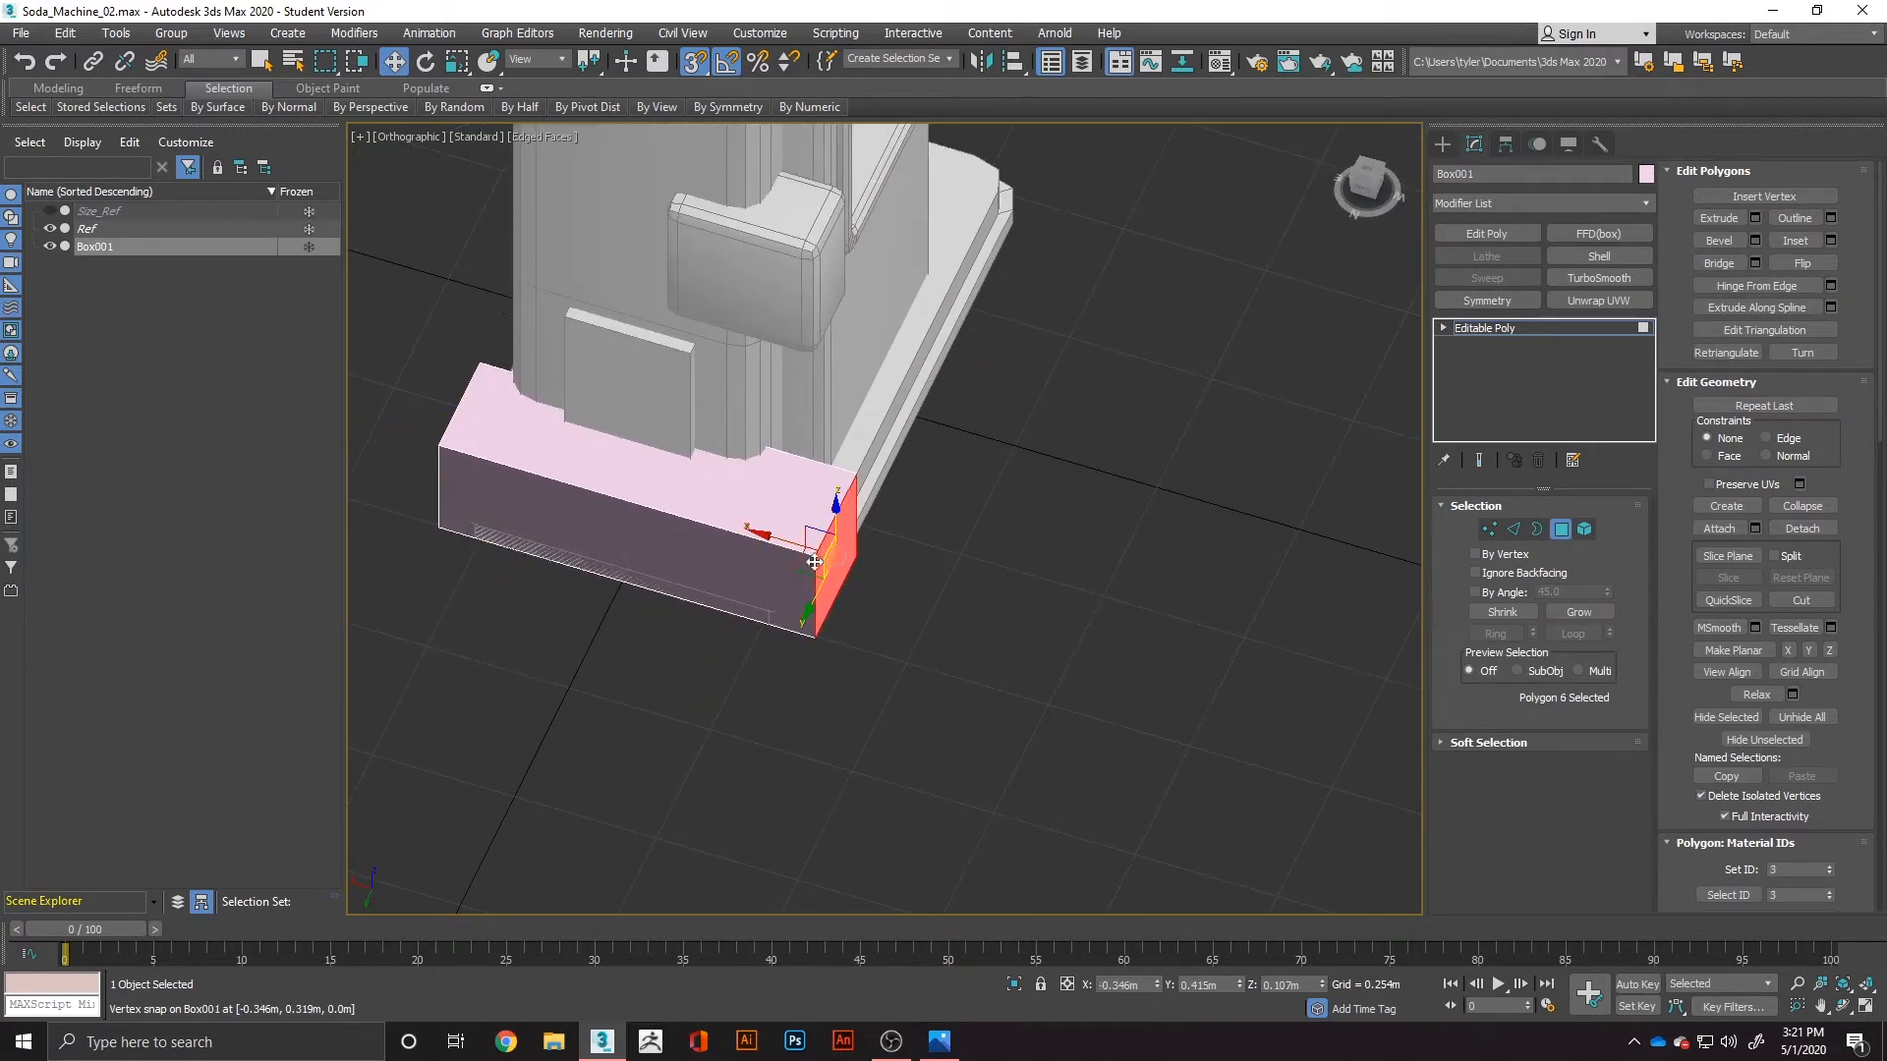
{"action": "left_click_drag", "start_coordinate": [797, 546], "coordinate": [1012, 215]}
{"action": "middle_click_drag", "start_coordinate": [969, 471], "coordinate": [900, 517], "text": "alt"}
{"action": "left_click", "coordinate": [901, 516]}
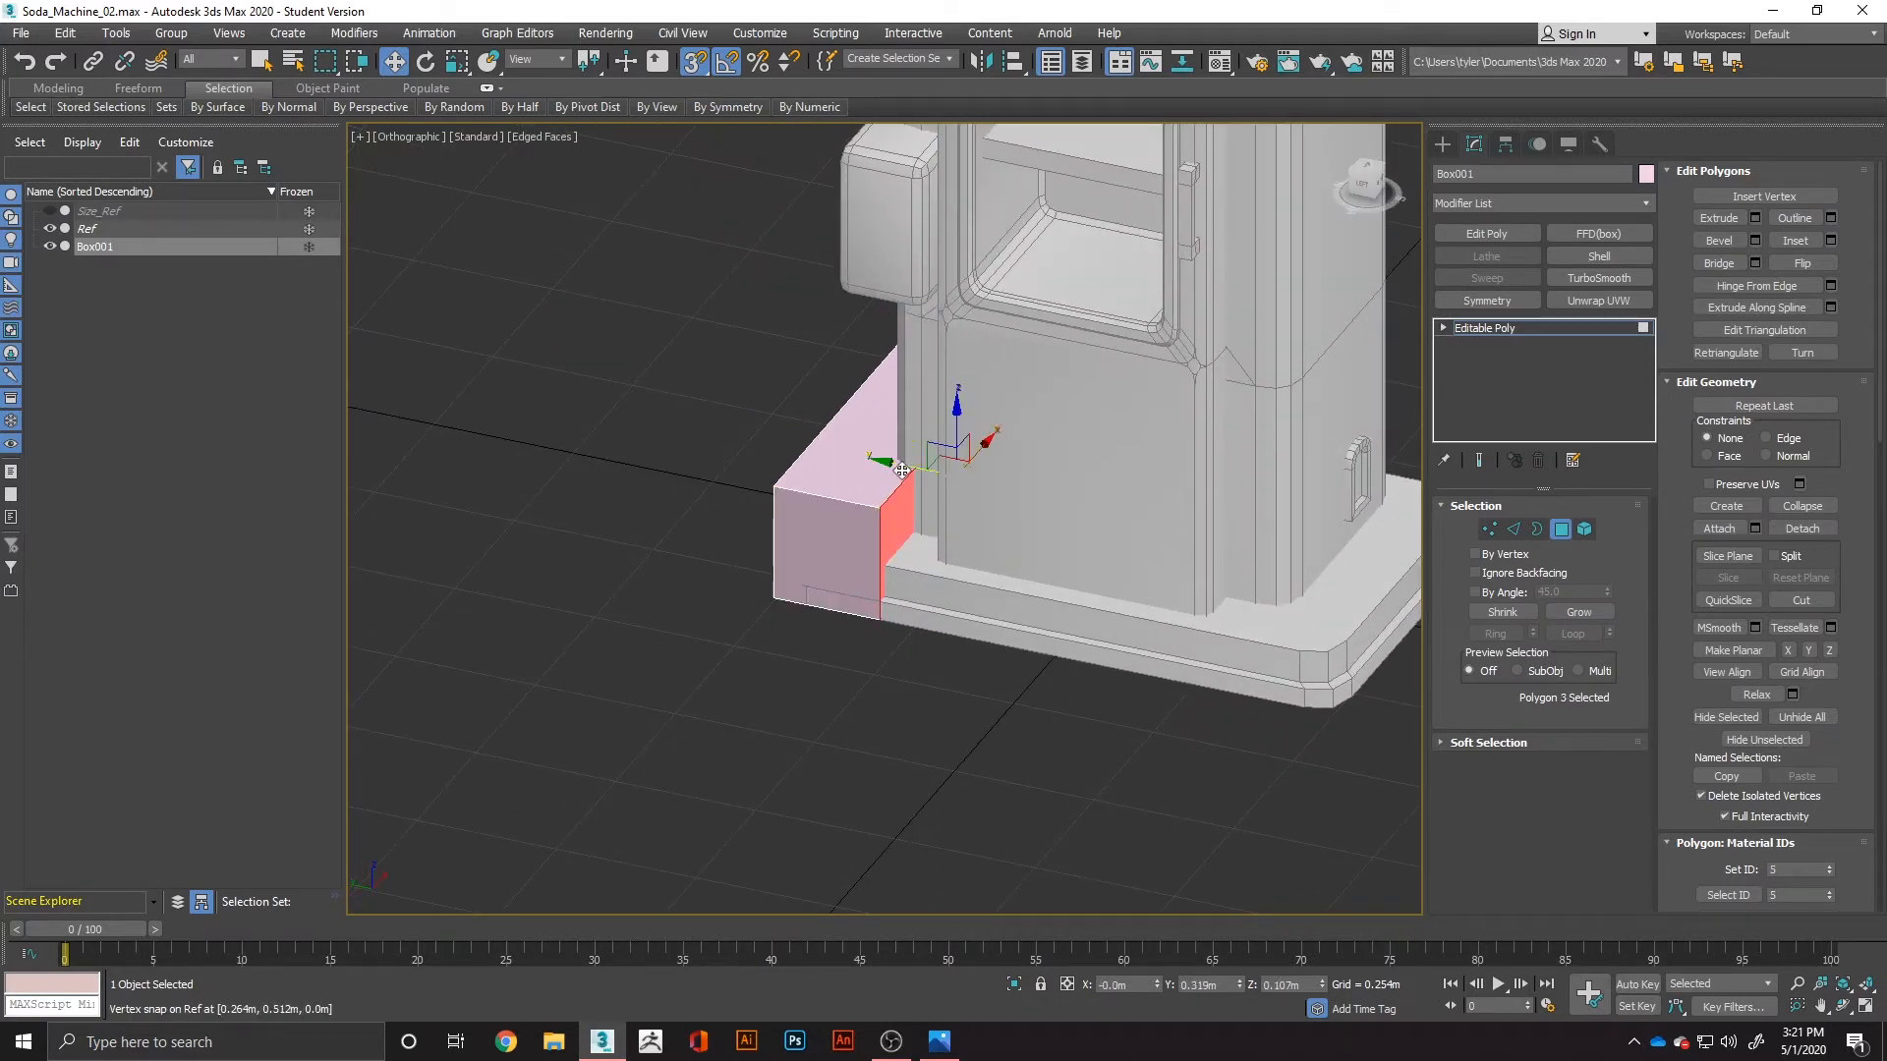
{"action": "left_click_drag", "start_coordinate": [901, 470], "coordinate": [1361, 688]}
Step: Snap the box's top polygon down to the top of the lowest base tier, and turn snapping off
{"action": "left_click", "coordinate": [1175, 453]}
{"action": "left_click_drag", "start_coordinate": [1131, 402], "coordinate": [1316, 694]}
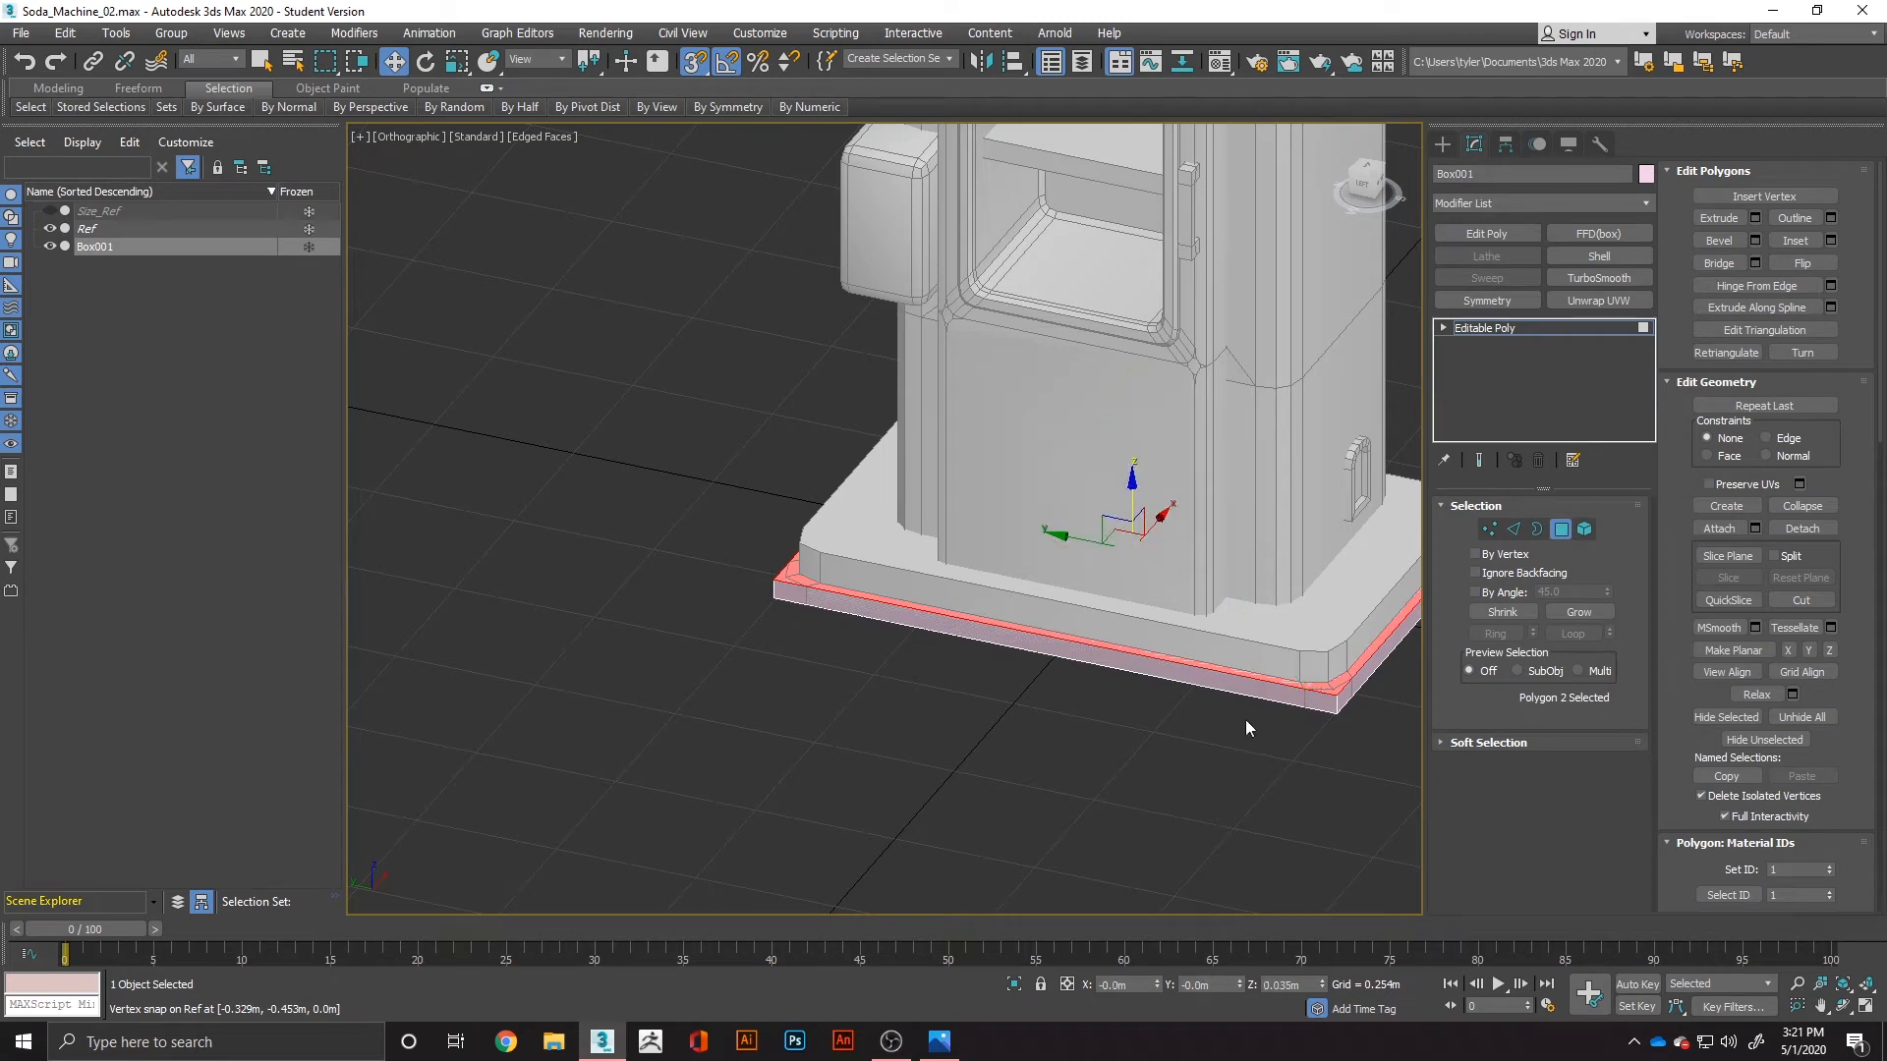
{"action": "mouse_move", "coordinate": [1032, 661]}
{"action": "middle_mouse_down", "text": "alt"}
{"action": "mouse_move", "coordinate": [838, 663]}
{"action": "mouse_move", "coordinate": [935, 678]}
{"action": "mouse_move", "coordinate": [1012, 637]}
{"action": "middle_mouse_up", "text": "alt"}
{"action": "key", "text": "s"}
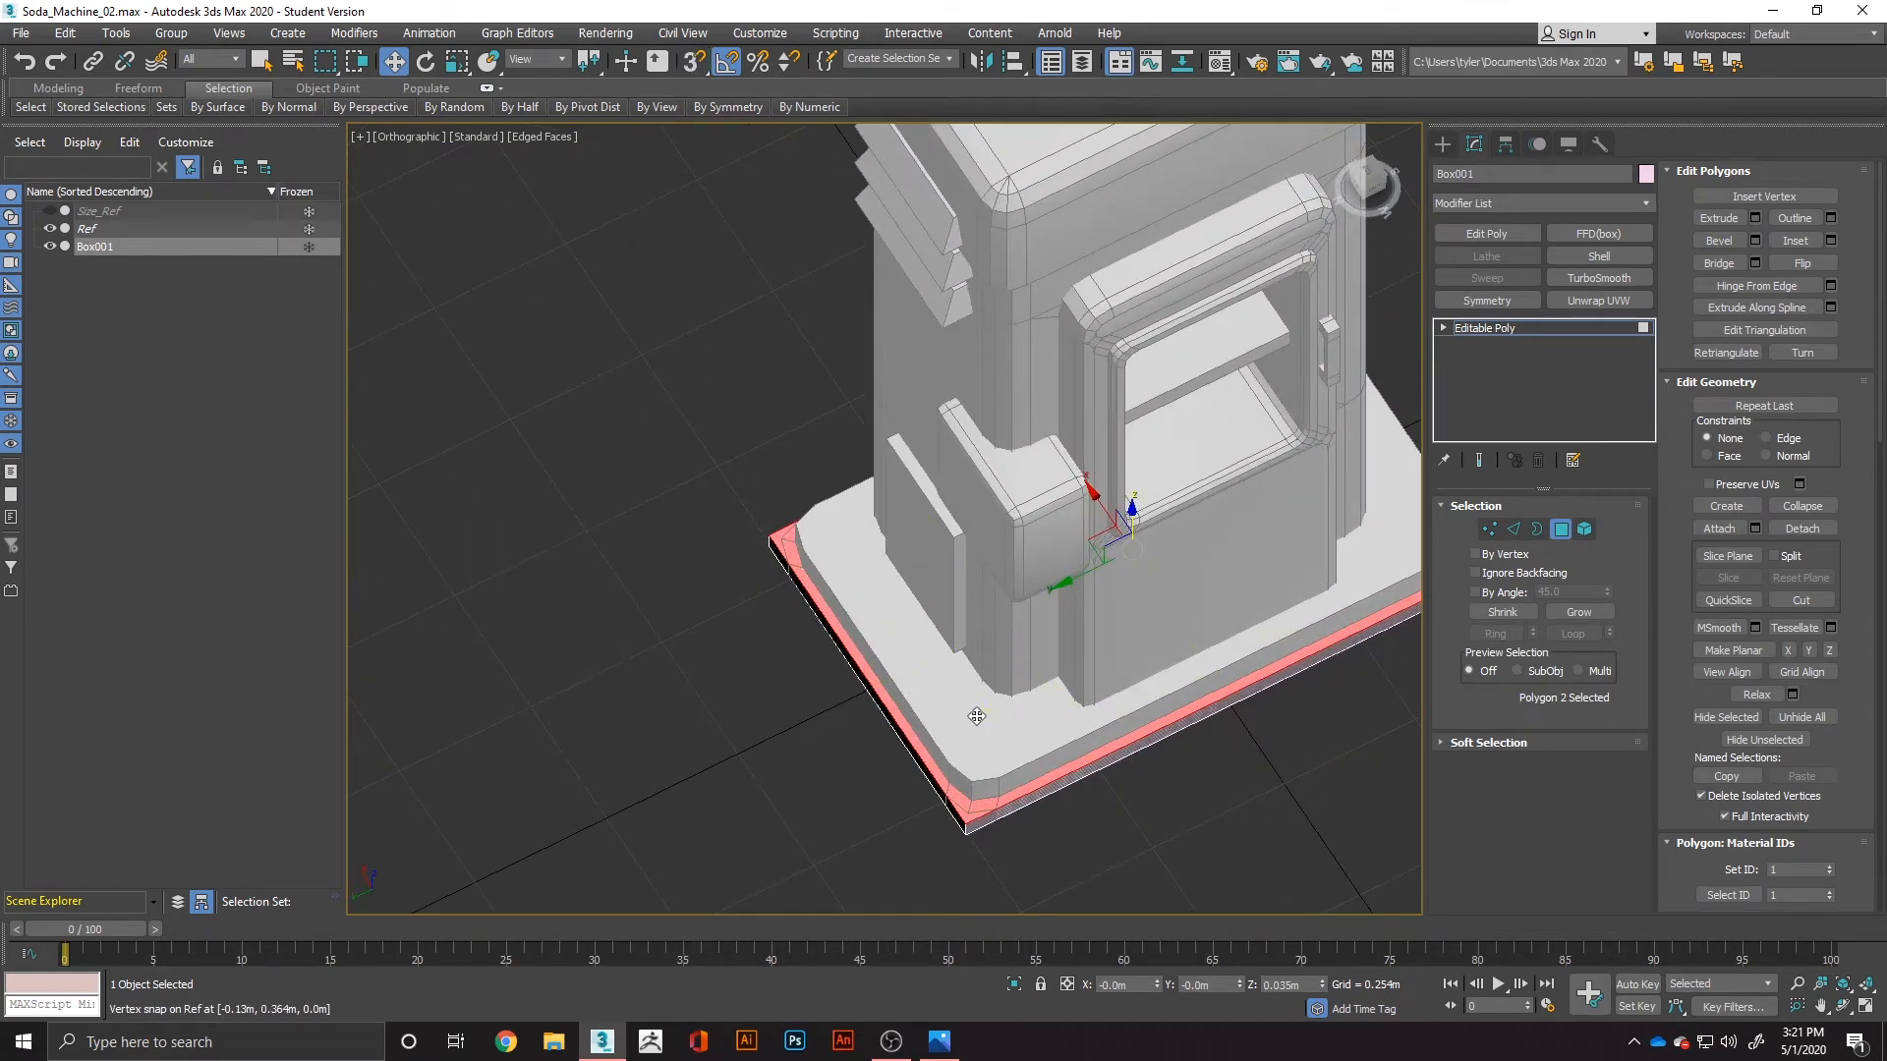
Step: Inset the box's top polygon by 0.018 m to line up with the base's upper tier
{"action": "scroll", "coordinate": [1022, 798], "scroll_direction": "up", "scroll_amount": 2}
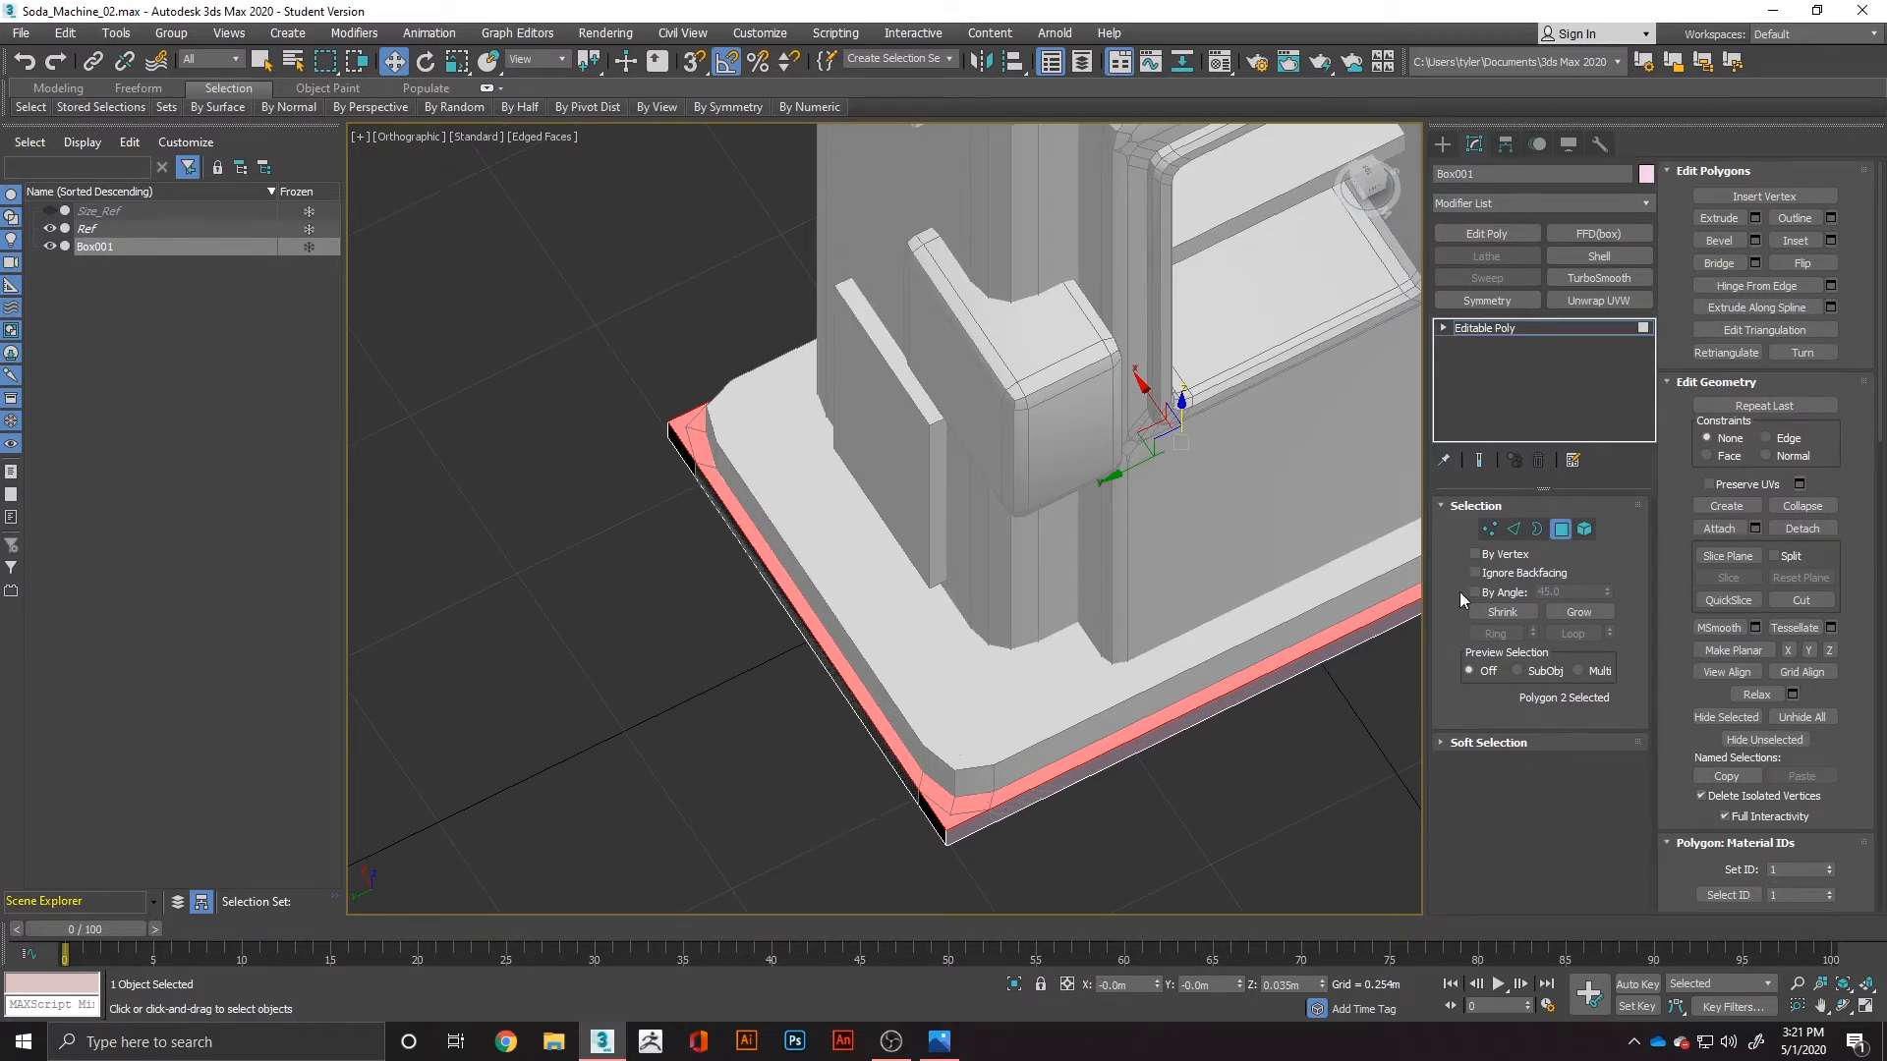
{"action": "right_click", "coordinate": [963, 793]}
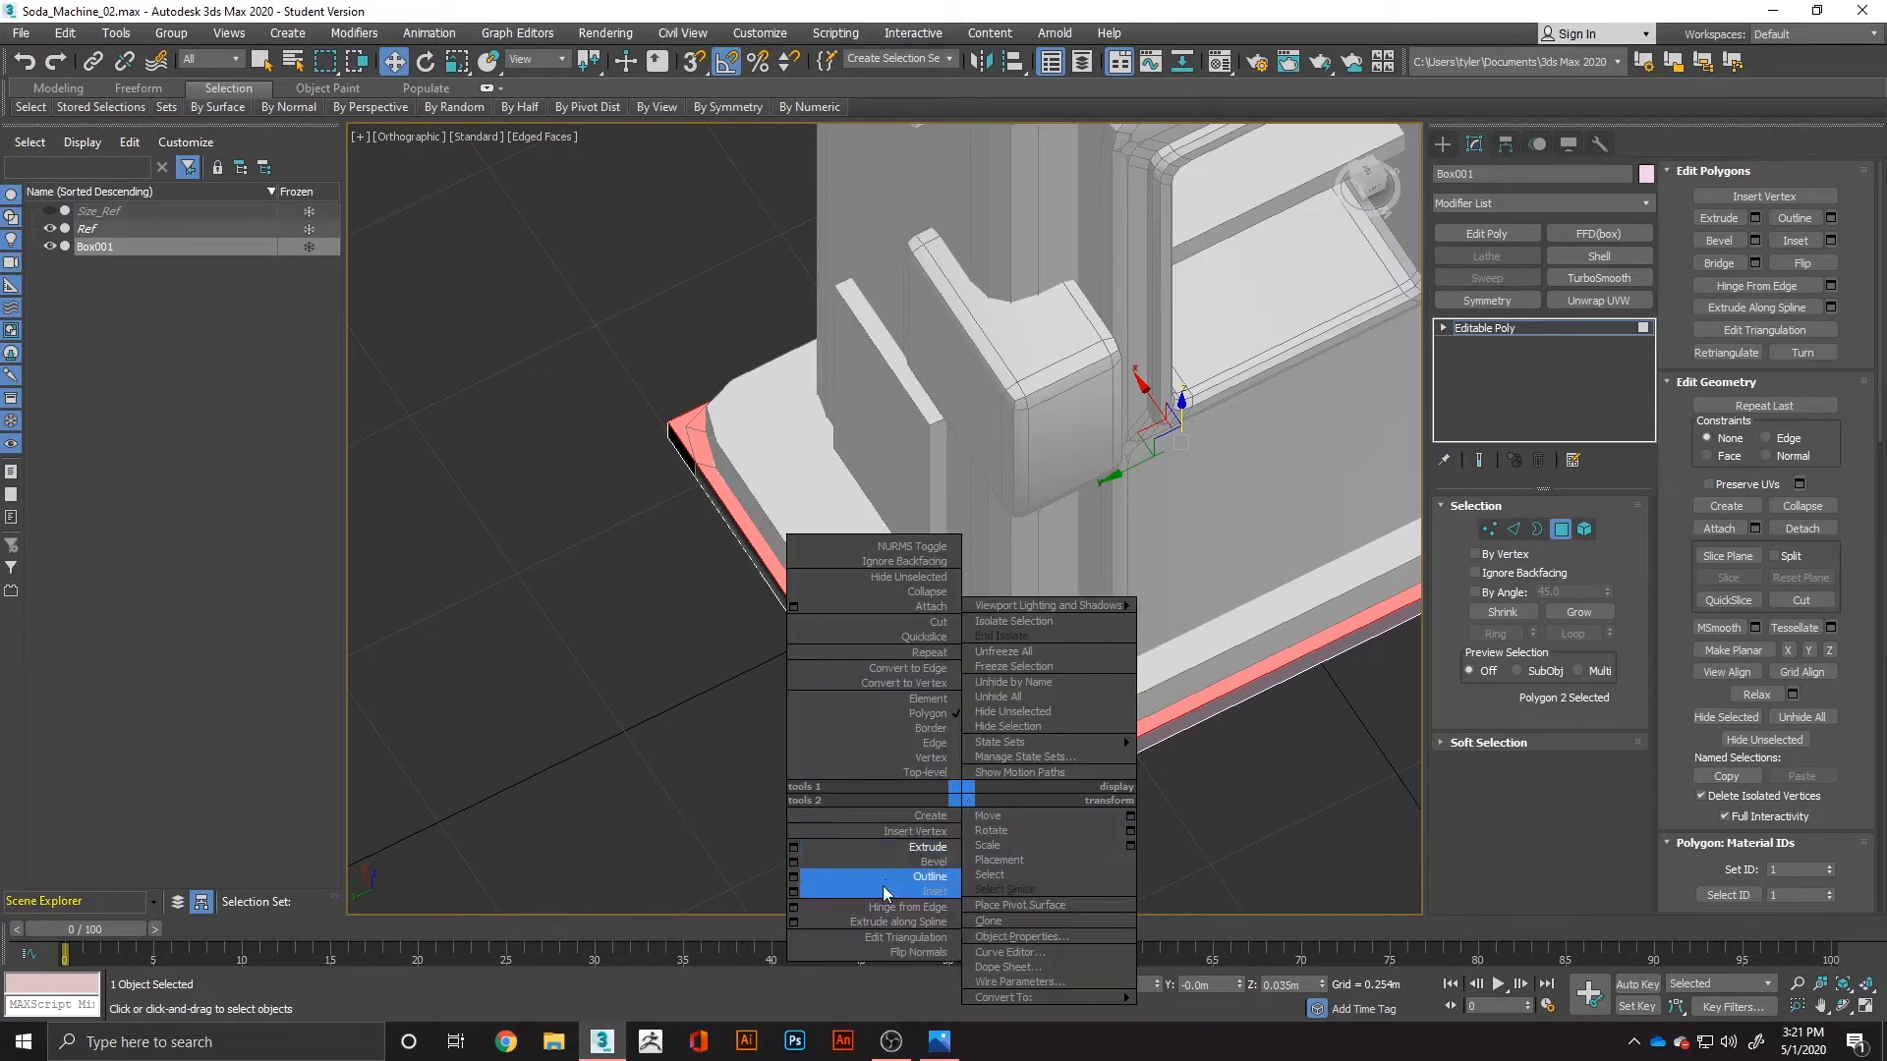
{"action": "left_click", "coordinate": [808, 895]}
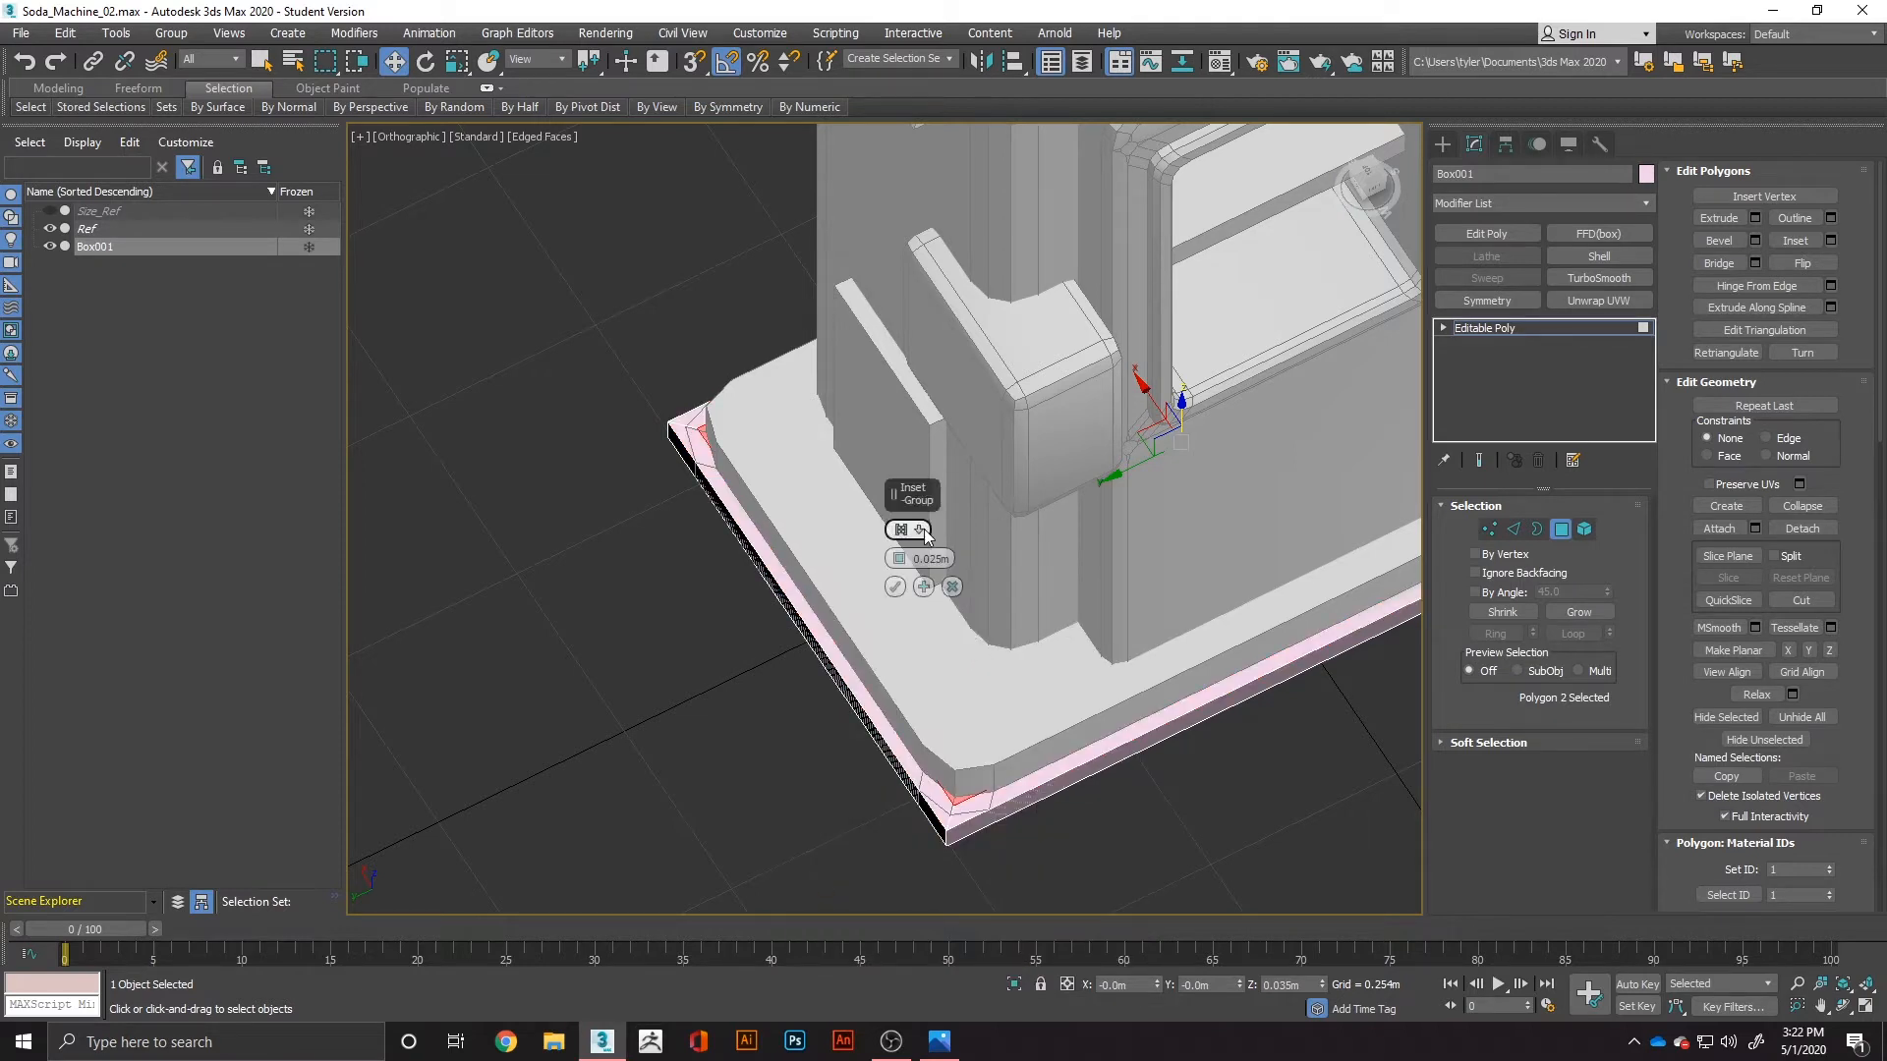
{"action": "left_click_drag", "start_coordinate": [898, 571], "coordinate": [898, 559]}
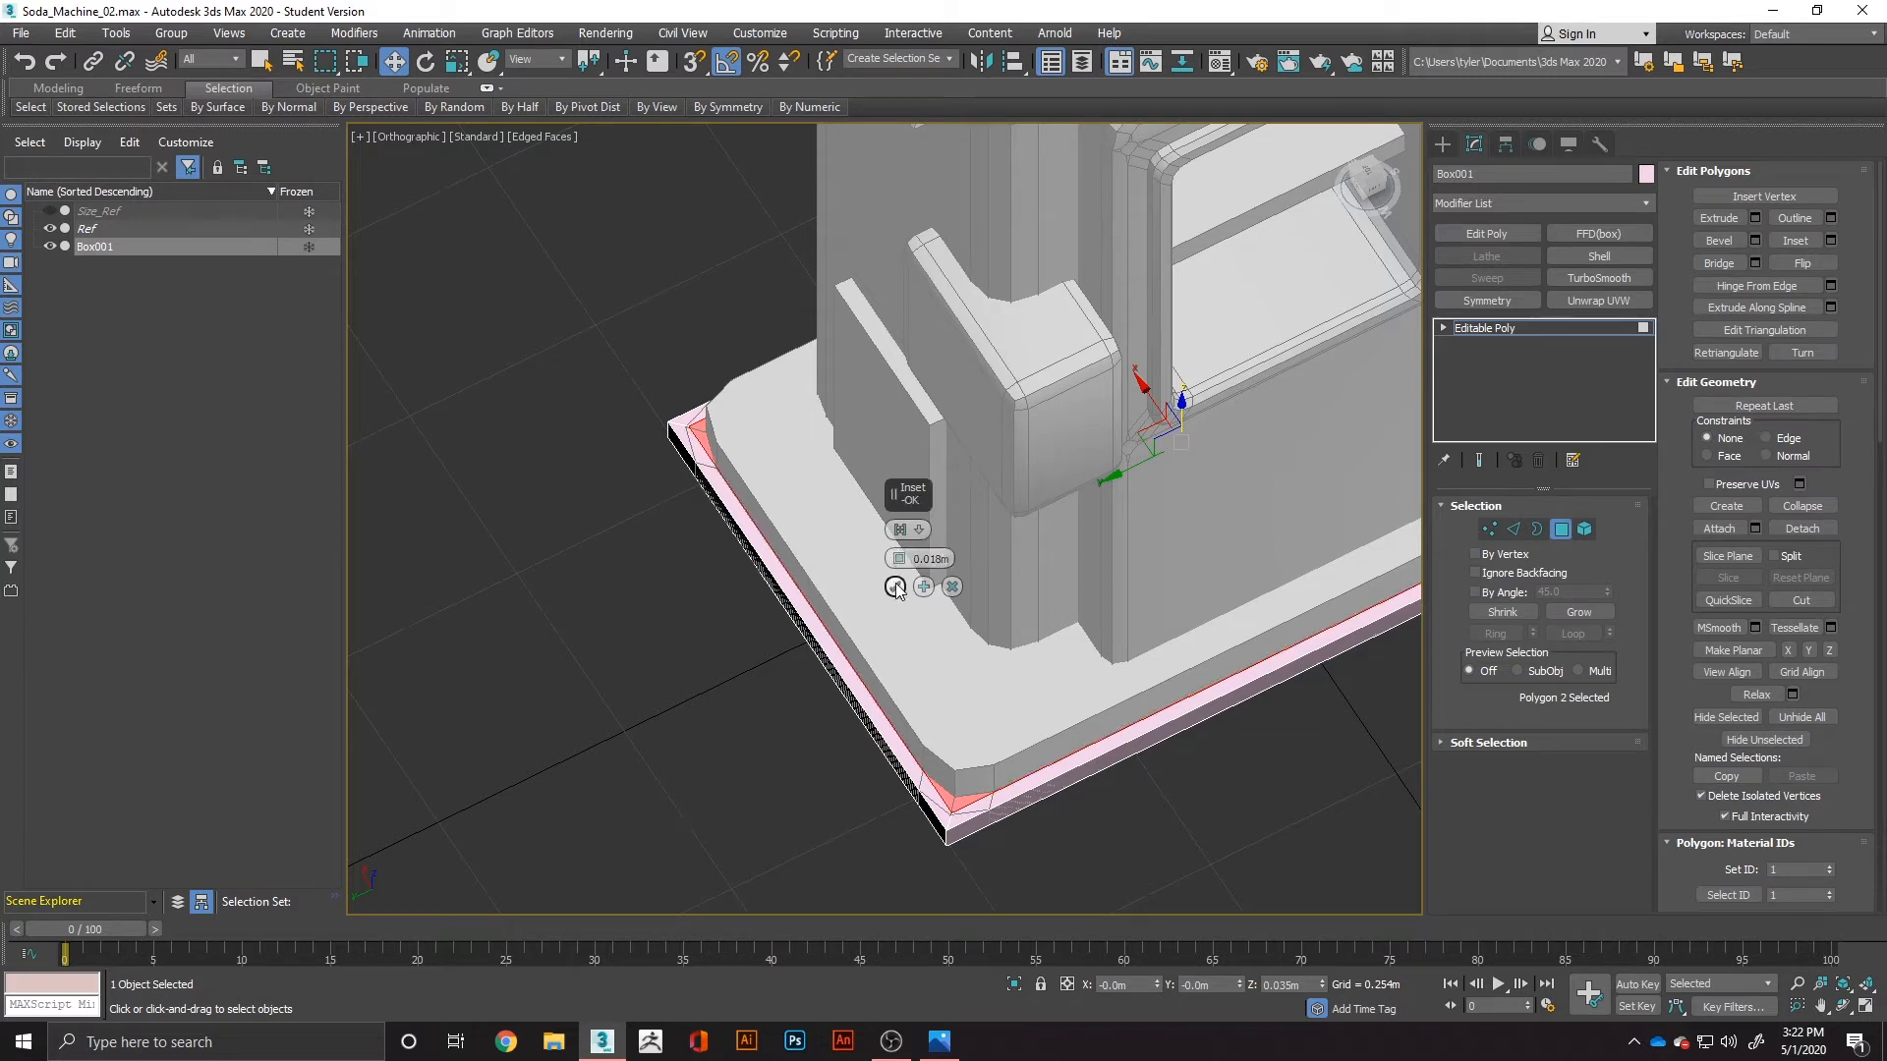
{"action": "left_click", "coordinate": [895, 587]}
Step: Extrude the inset top polygon upward to start the base's upper tier
{"action": "right_click", "coordinate": [911, 655]}
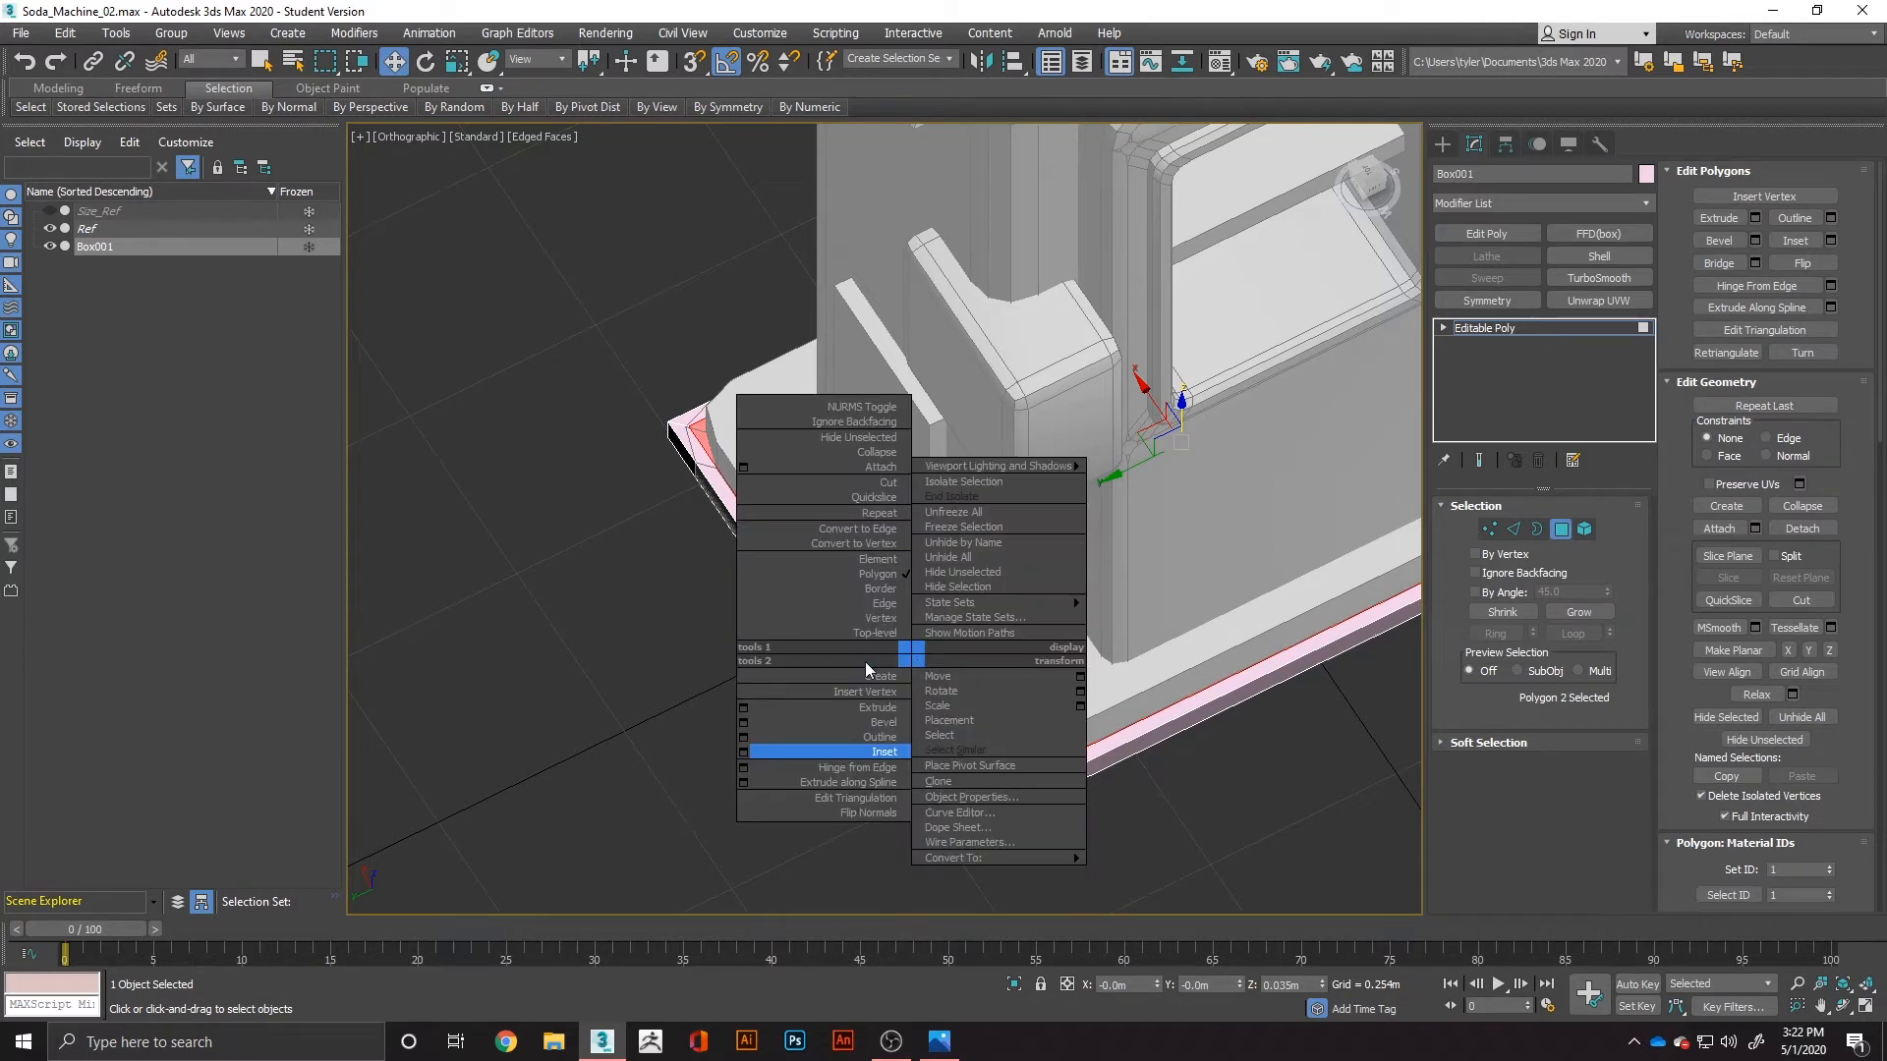
{"action": "left_click", "coordinate": [743, 708]}
{"action": "left_click", "coordinate": [896, 587]}
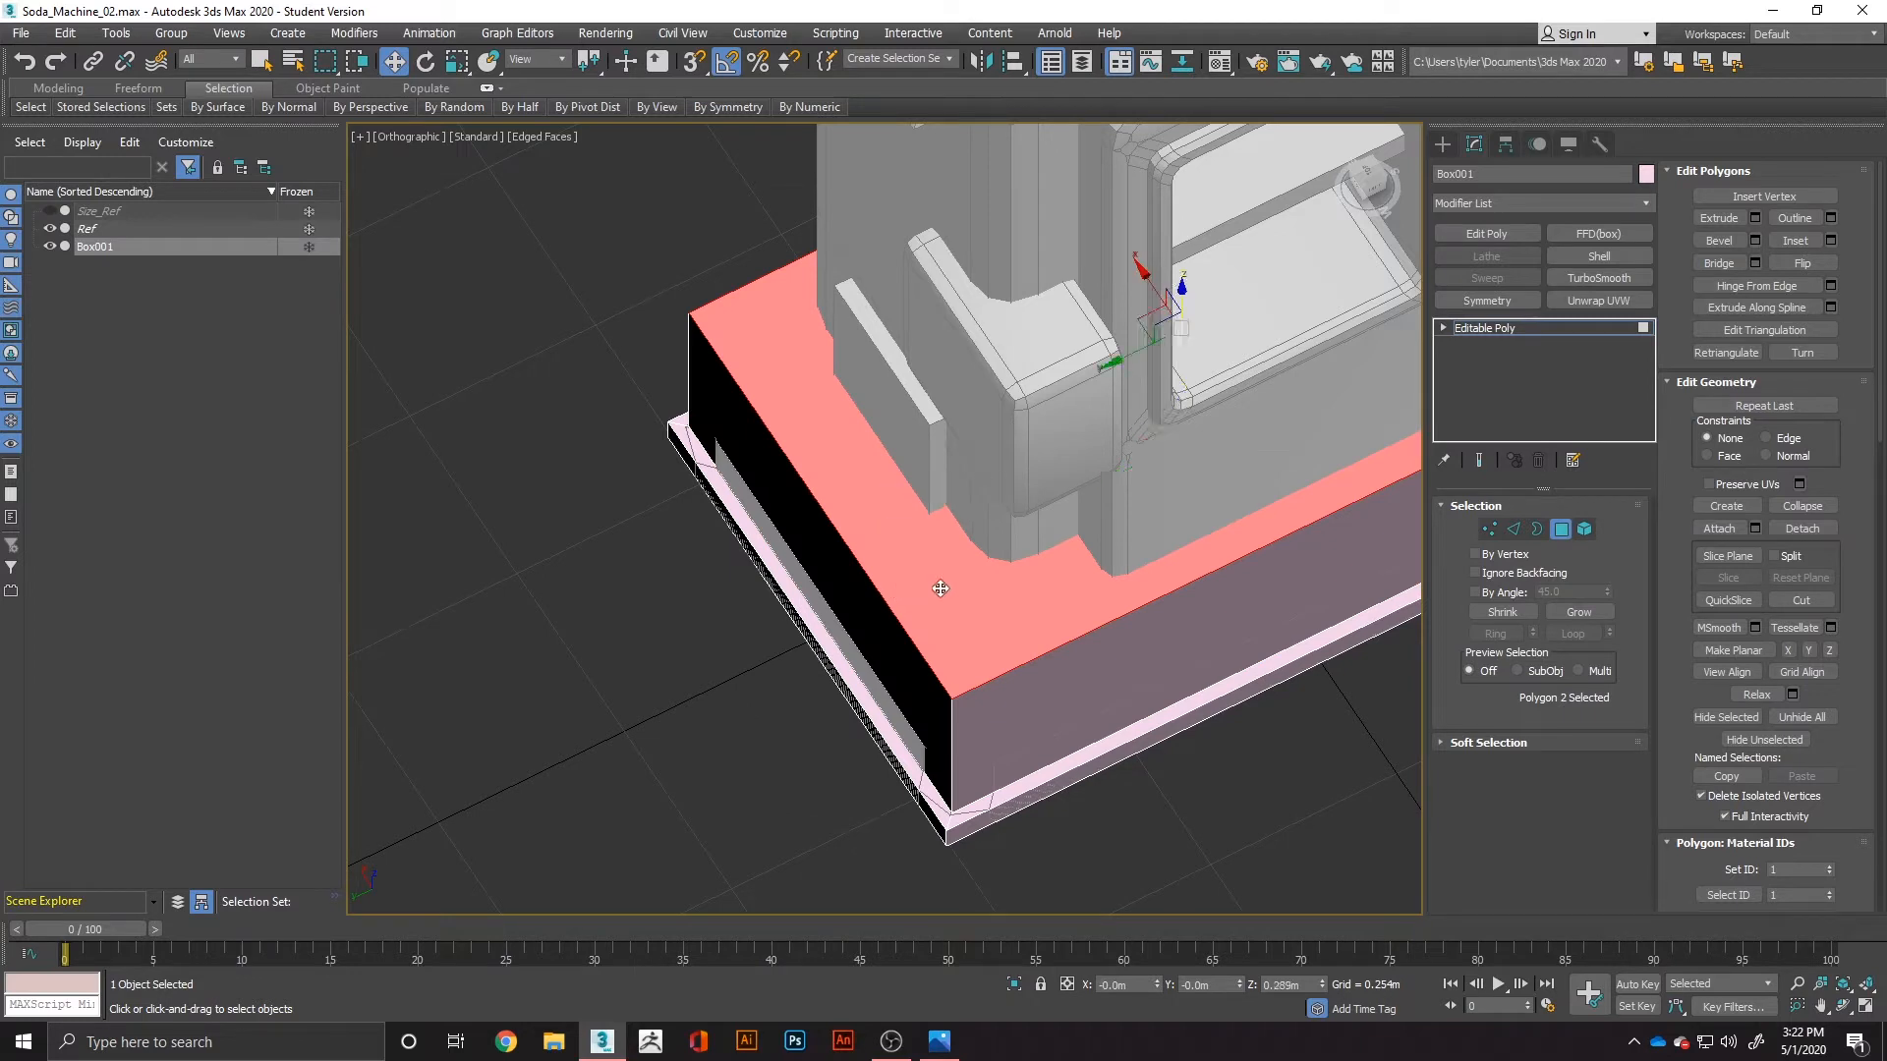
Step: With snapping on, move the box's top polygon down to the height of the Ref model's upper base tier
{"action": "middle_click_drag", "start_coordinate": [1087, 594], "coordinate": [1096, 550], "text": "alt"}
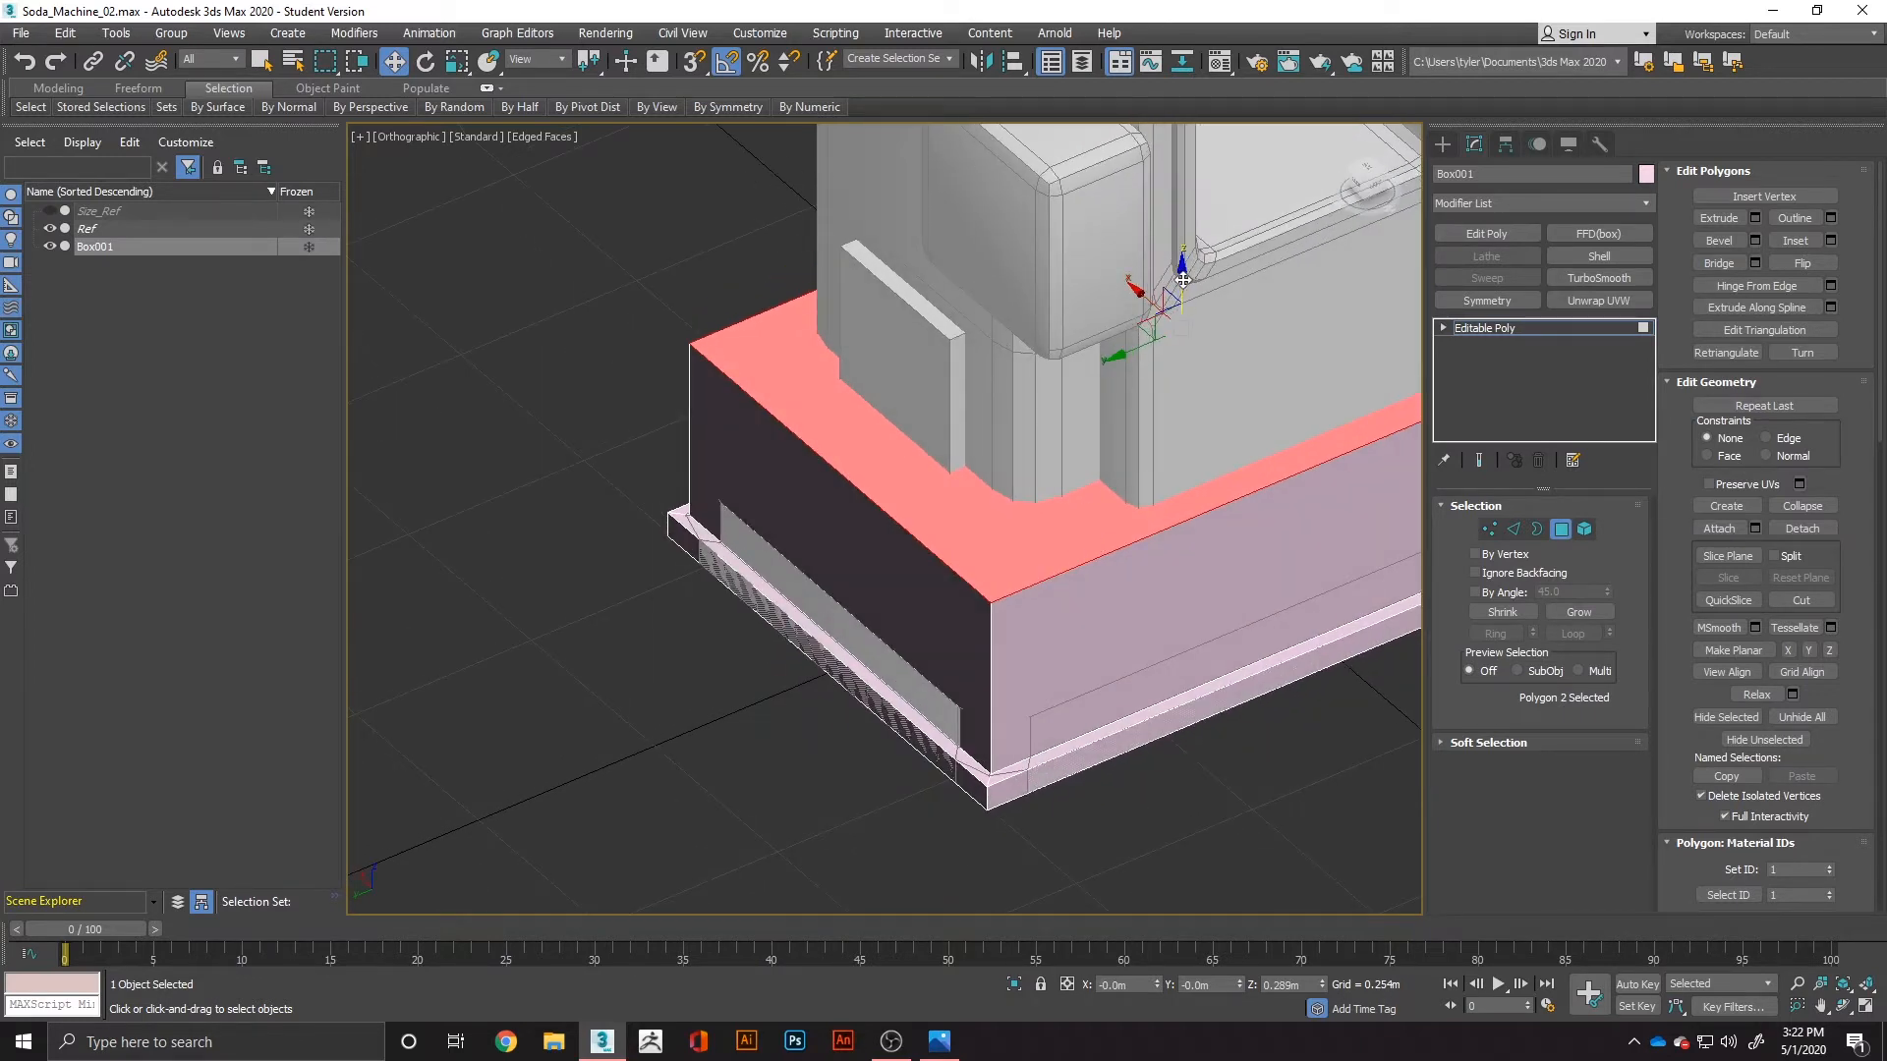
{"action": "key", "text": "s"}
{"action": "left_click_drag", "start_coordinate": [1182, 280], "coordinate": [963, 712]}
{"action": "middle_click_drag", "start_coordinate": [963, 709], "coordinate": [912, 696], "text": "alt"}
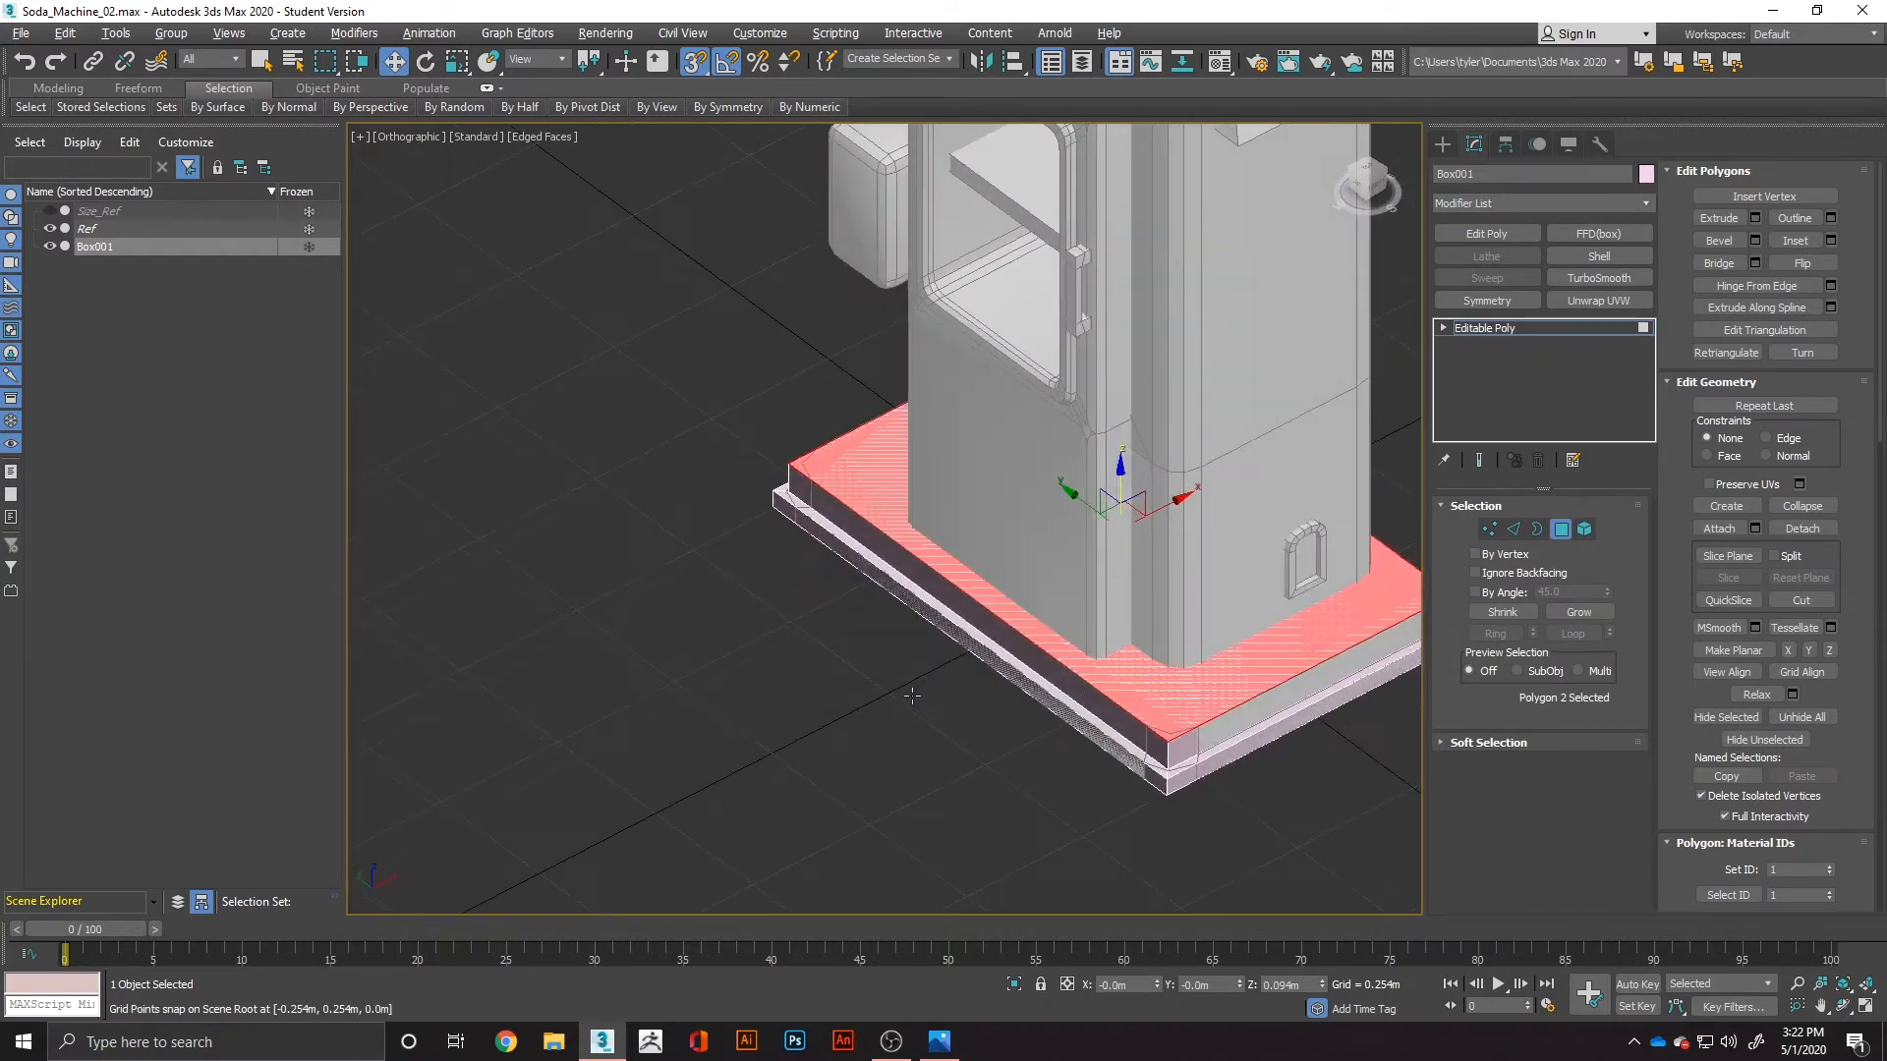
Step: Convert the box to Editable Poly again to leave polygon editing, and turn snapping off
{"action": "right_click", "coordinate": [1041, 617]}
{"action": "mouse_move", "coordinate": [1087, 822]}
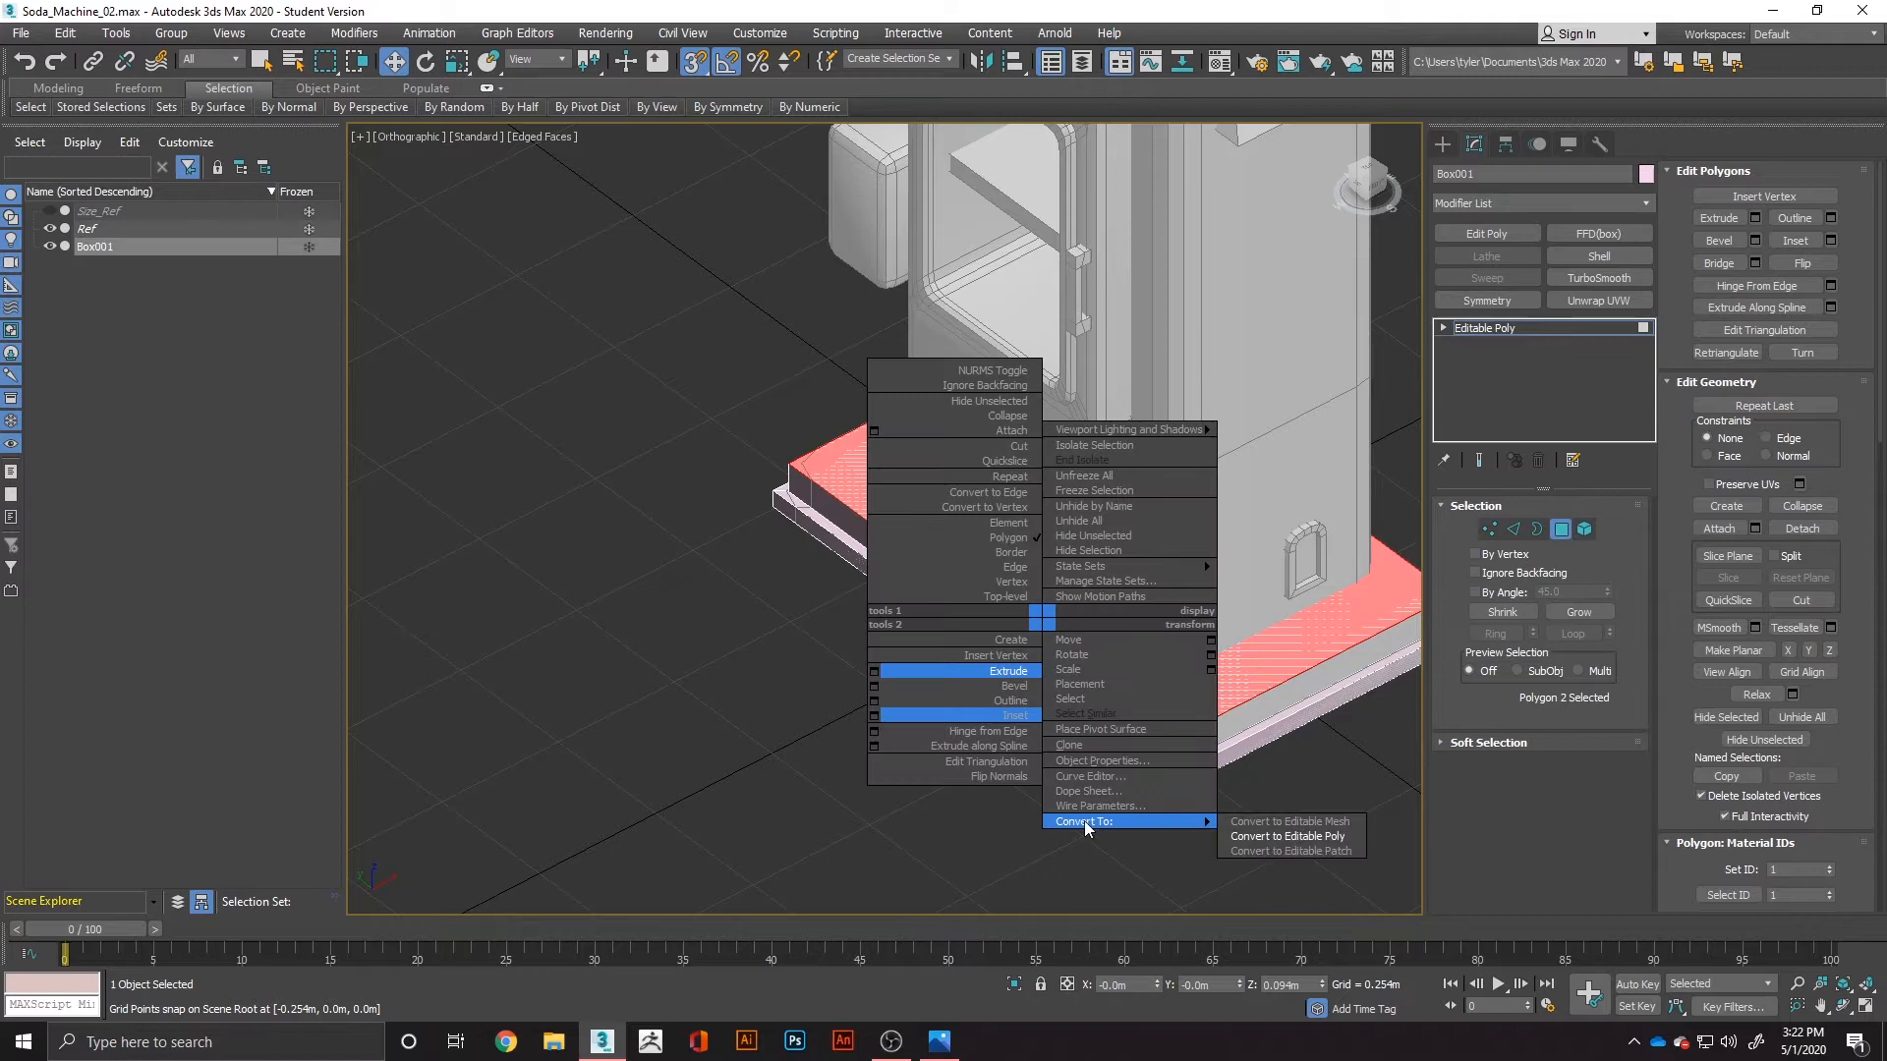
{"action": "left_click", "coordinate": [1234, 830]}
{"action": "key", "text": "s"}
Step: Change the base's object color to blue
{"action": "middle_click_drag", "start_coordinate": [903, 696], "coordinate": [993, 670]}
{"action": "middle_click_drag", "start_coordinate": [835, 431], "coordinate": [633, 422]}
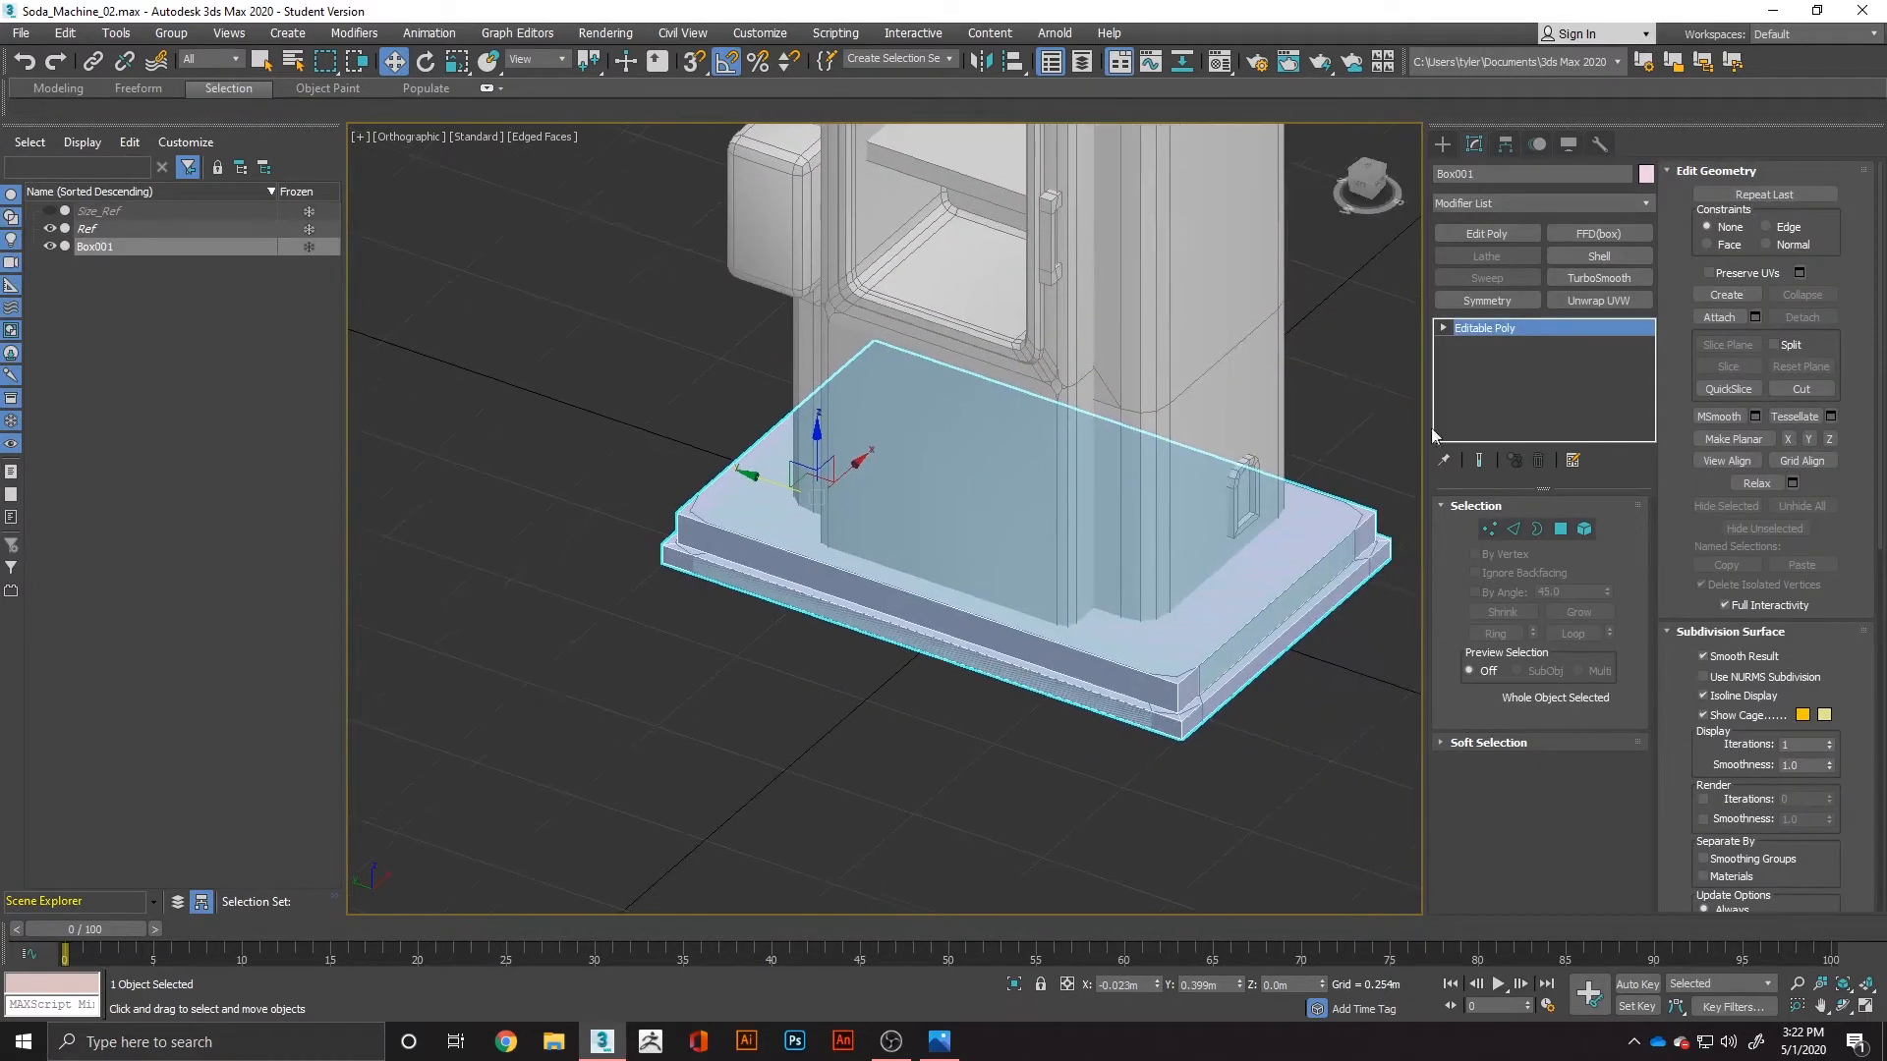
{"action": "left_click", "coordinate": [1646, 173]}
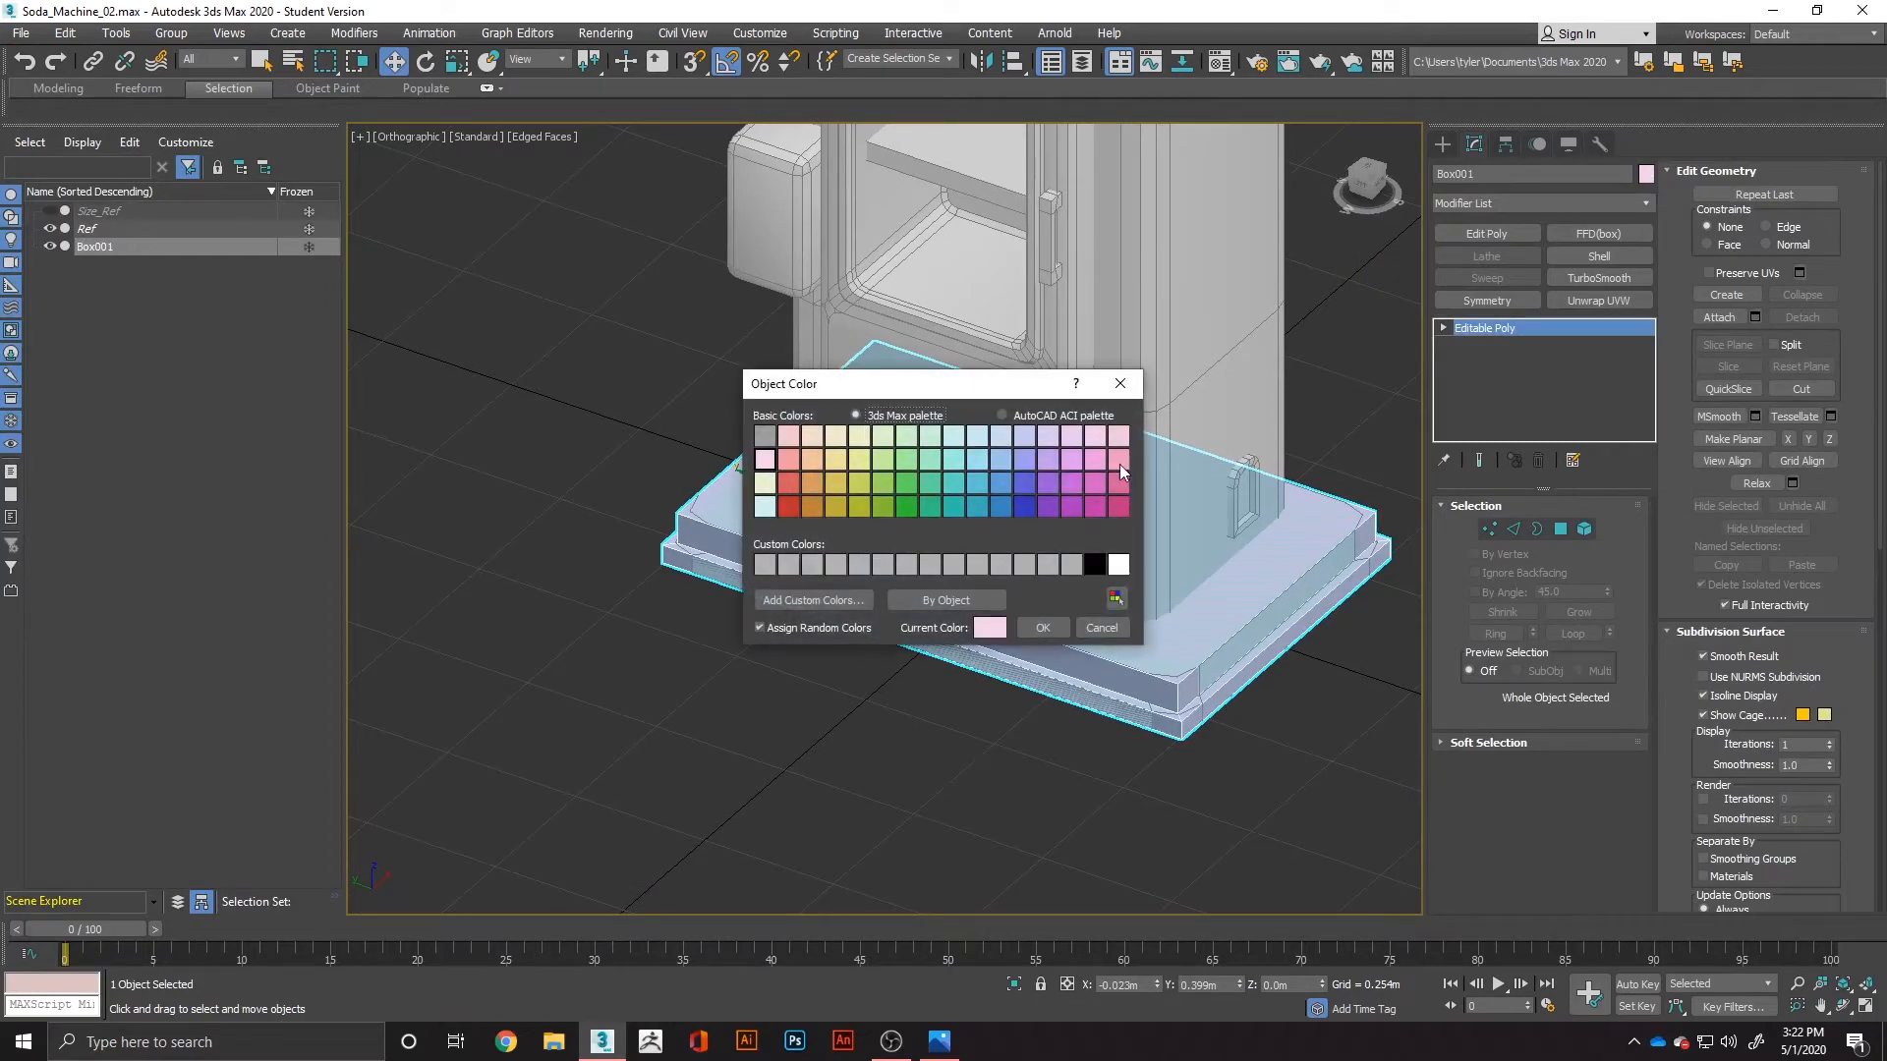
{"action": "left_click", "coordinate": [1000, 482]}
{"action": "left_click", "coordinate": [1043, 628]}
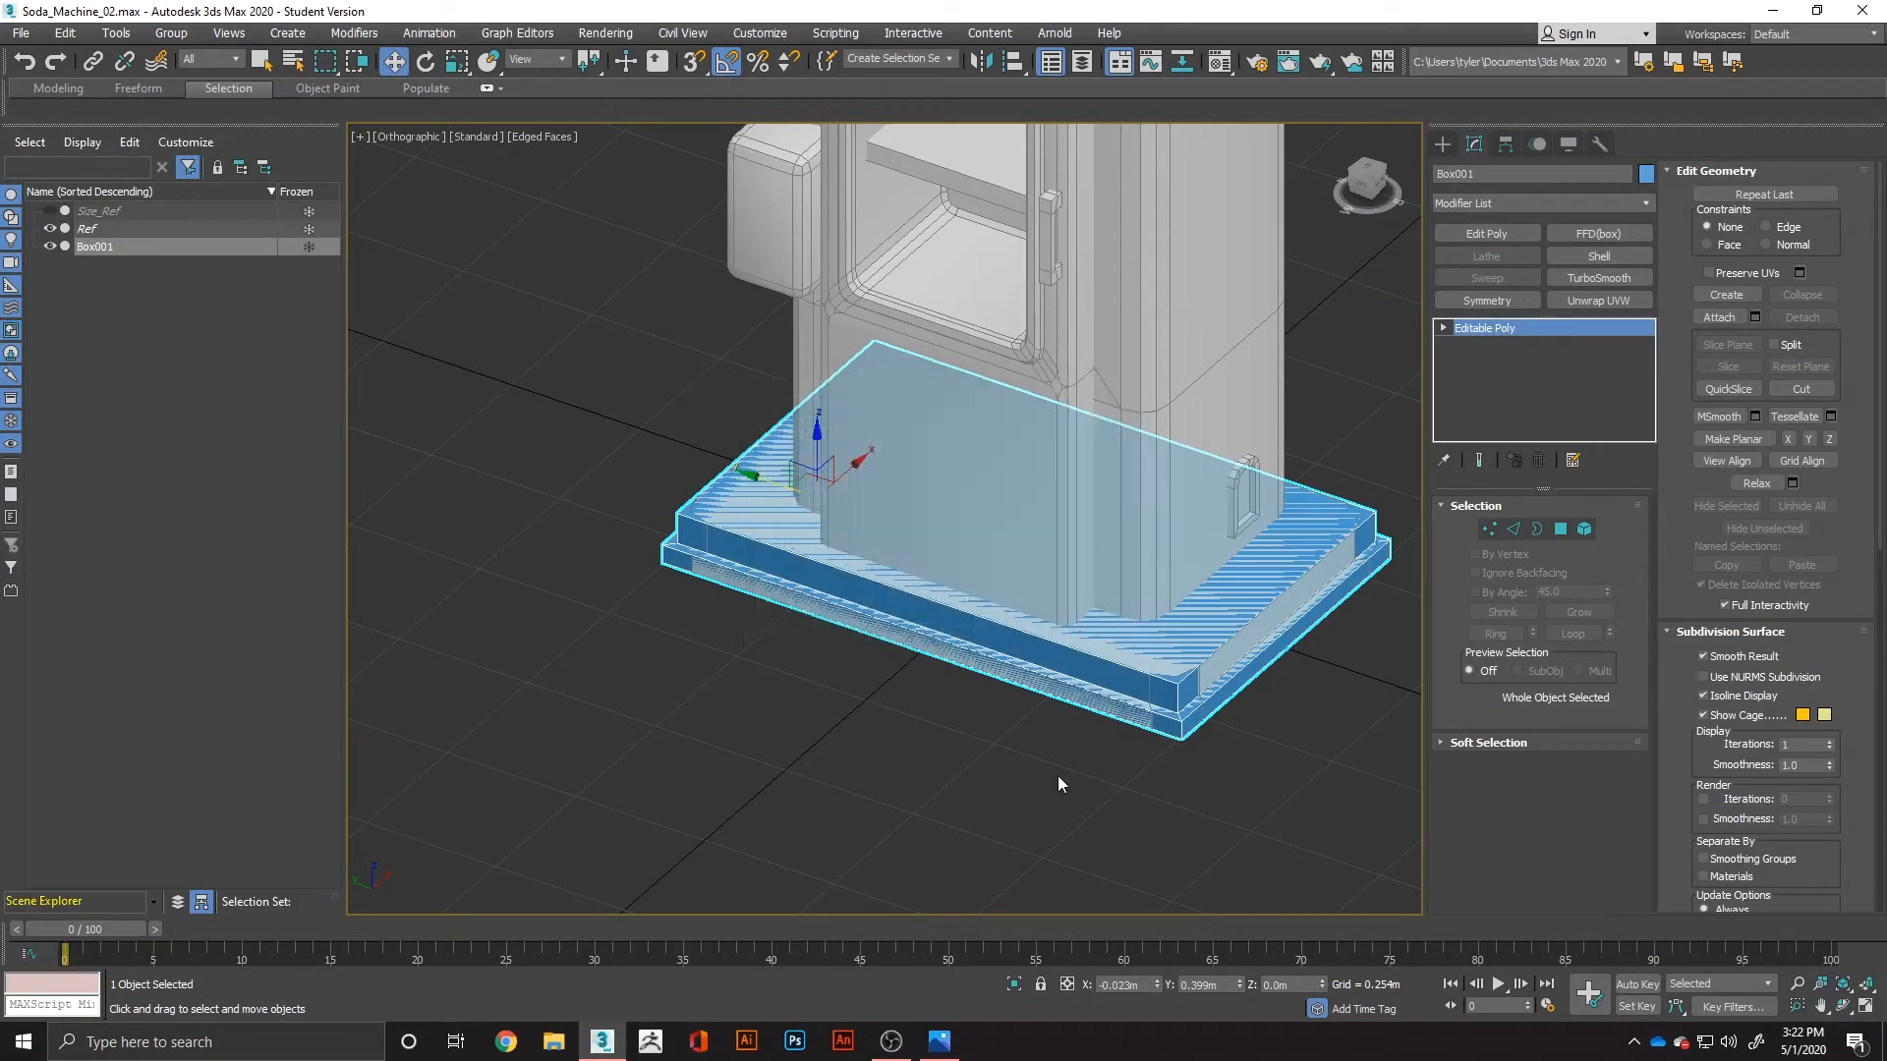
{"action": "left_click", "coordinate": [1058, 775]}
Step: Select the vertical edges of both base tiers at all four corners, including the short edges joining the tiers
{"action": "scroll", "coordinate": [805, 585], "scroll_direction": "up", "scroll_amount": 3}
{"action": "middle_click_drag", "start_coordinate": [683, 560], "coordinate": [1020, 475], "text": "alt"}
{"action": "left_click", "coordinate": [1020, 475]}
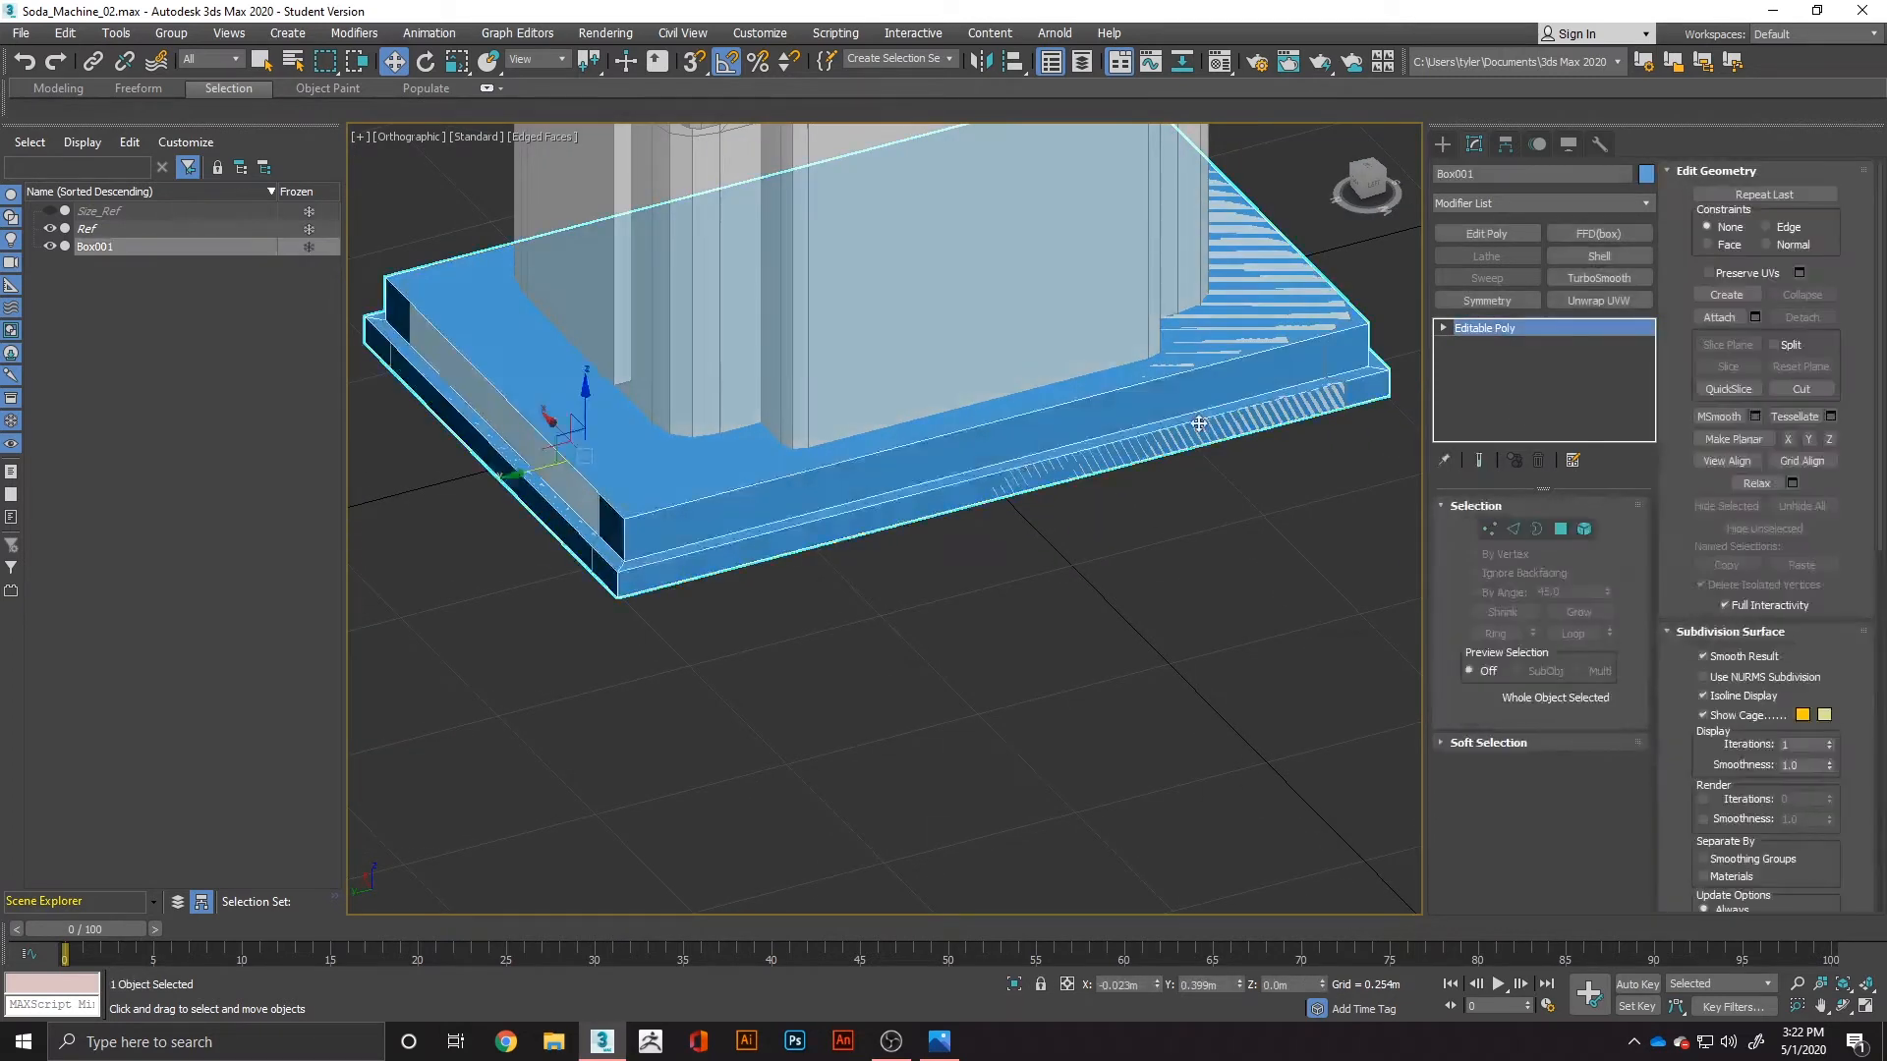
{"action": "key", "text": "2"}
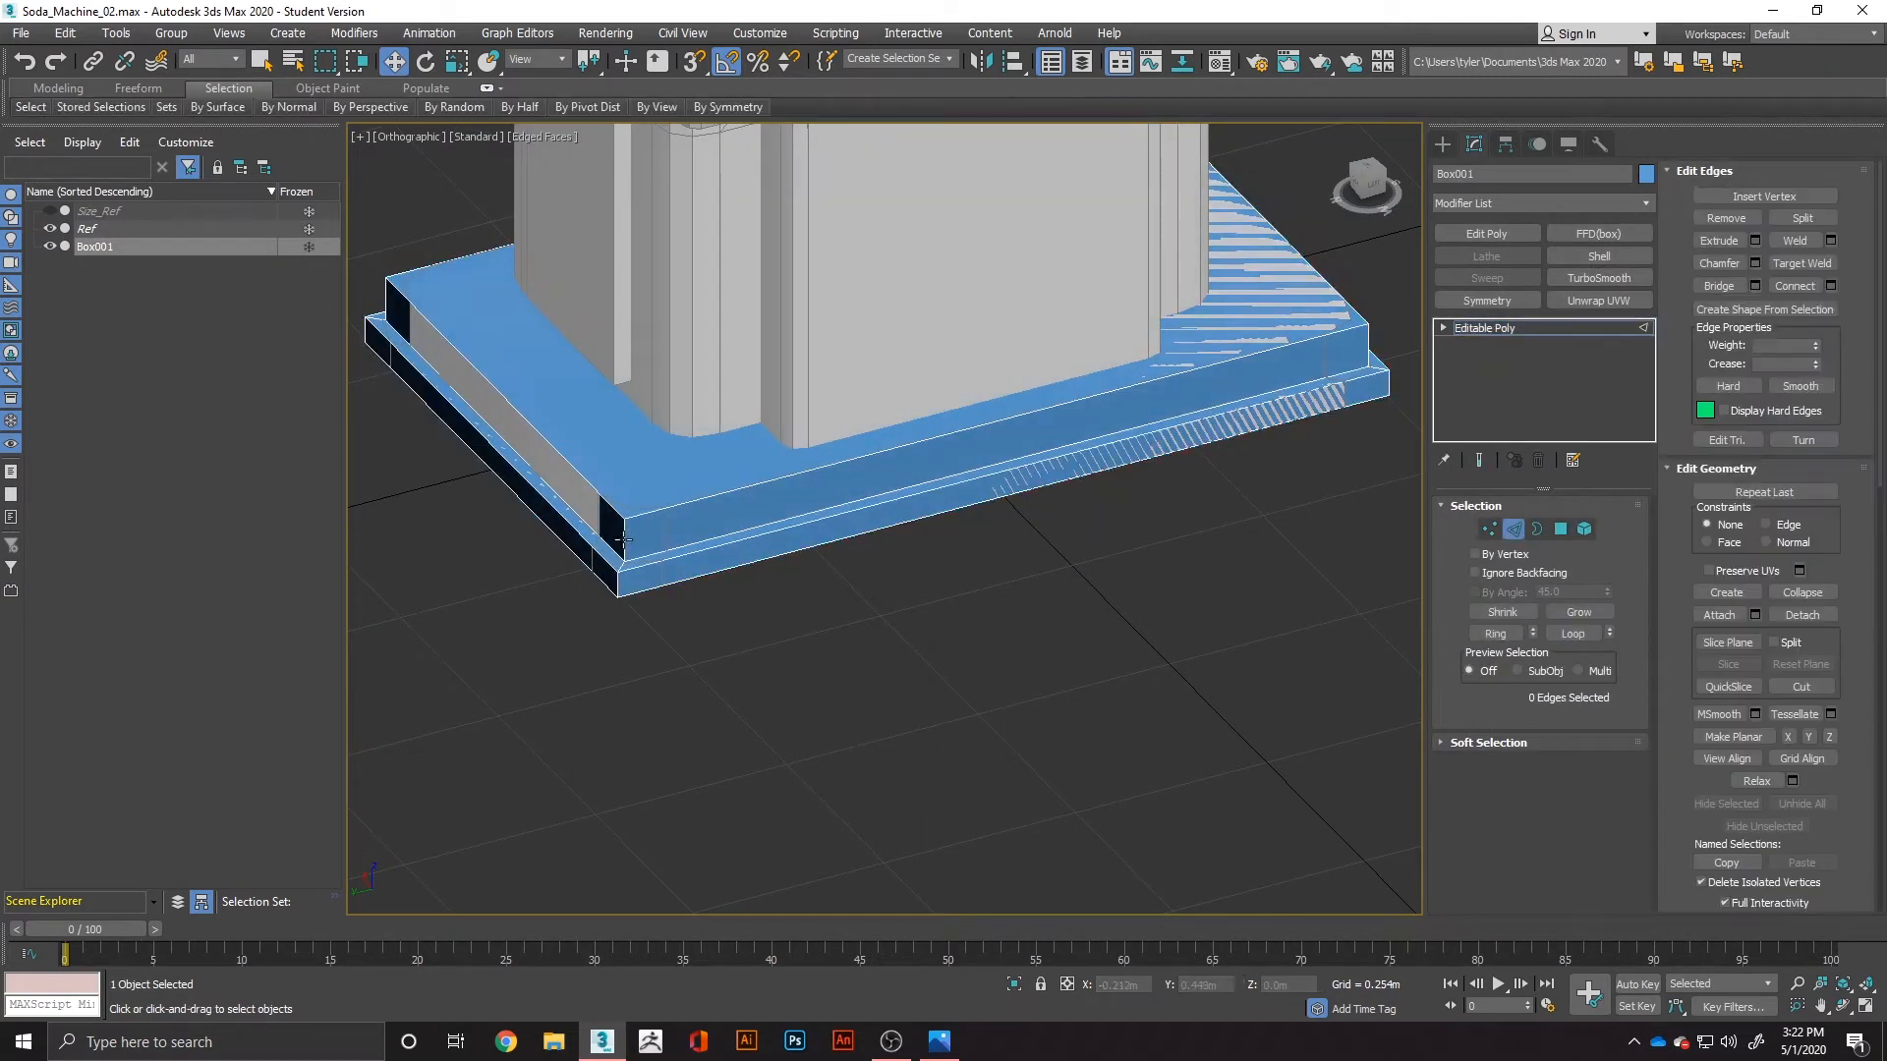
{"action": "double_click", "coordinate": [623, 538]}
{"action": "double_click", "coordinate": [389, 315], "text": "ctrl"}
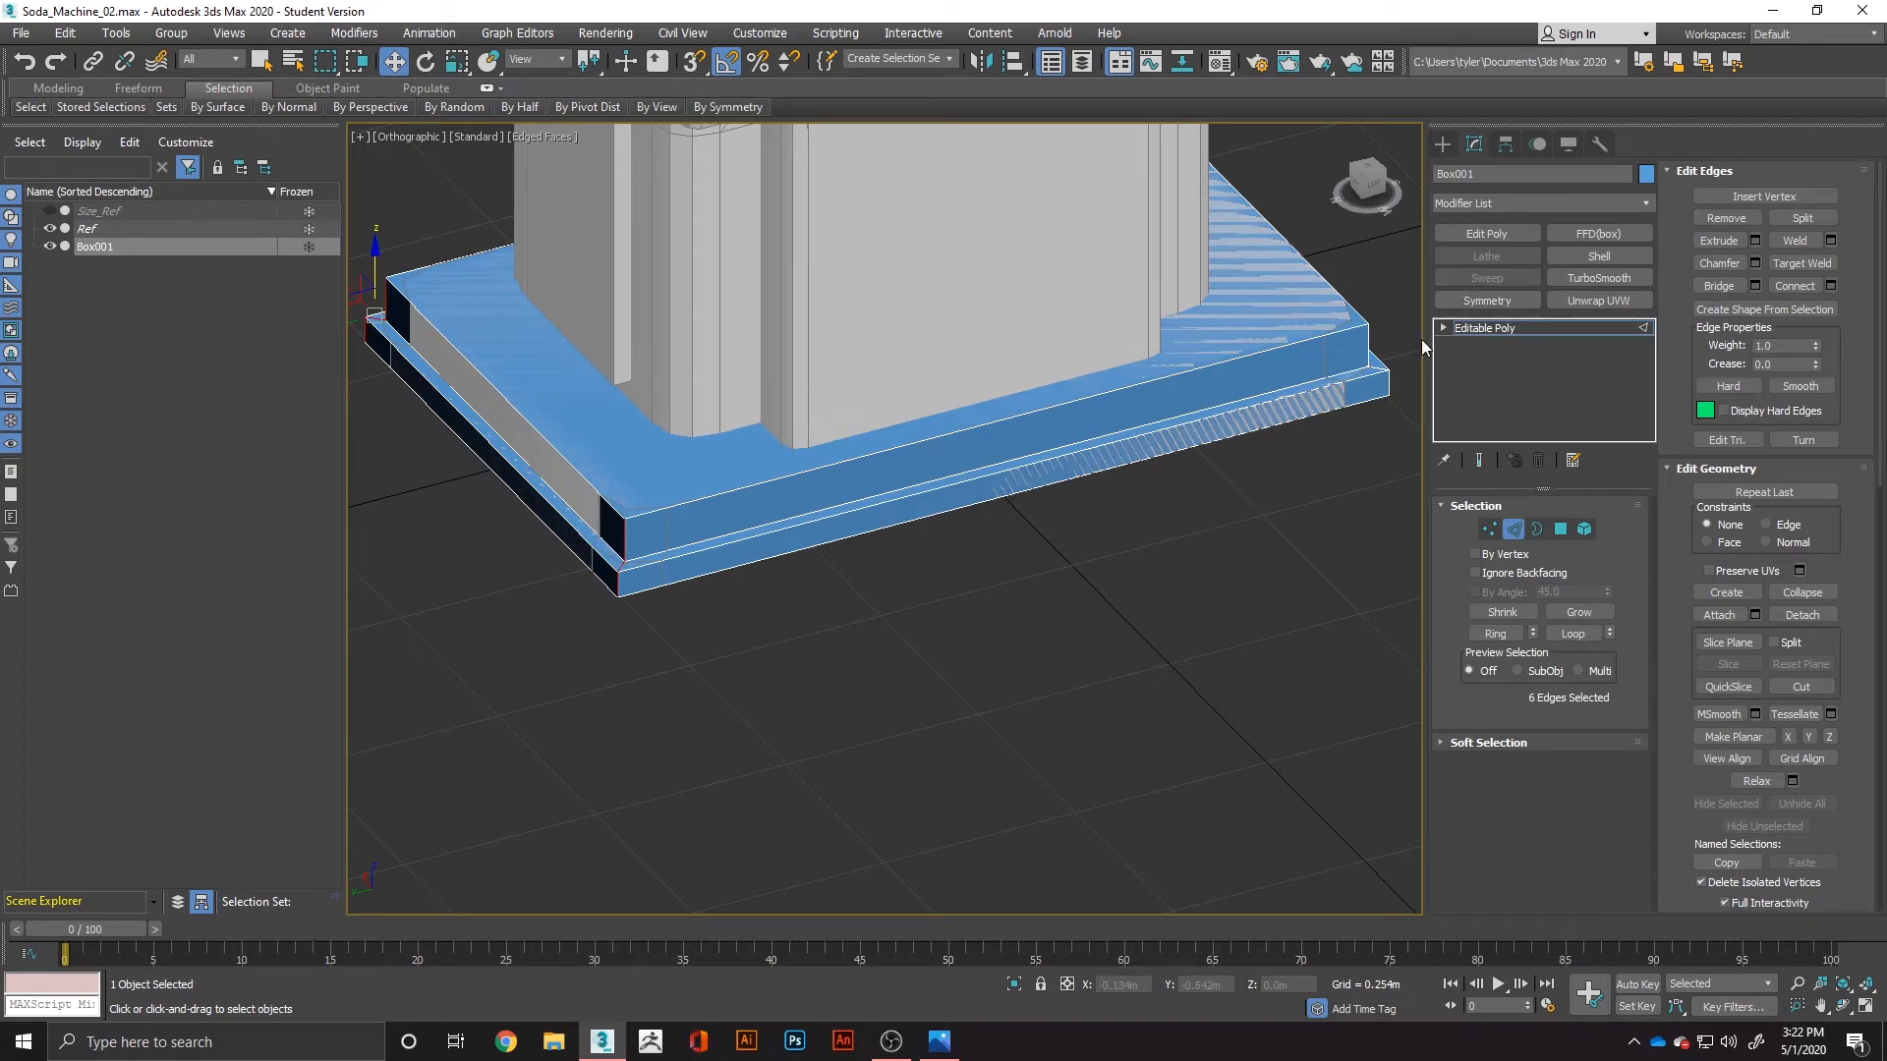
{"action": "double_click", "coordinate": [1369, 345], "text": "ctrl"}
{"action": "scroll", "coordinate": [1368, 346], "scroll_direction": "down", "scroll_amount": 4}
{"action": "middle_click_drag", "start_coordinate": [1369, 346], "coordinate": [1116, 404], "text": "alt"}
{"action": "scroll", "coordinate": [1116, 405], "scroll_direction": "up", "scroll_amount": 5}
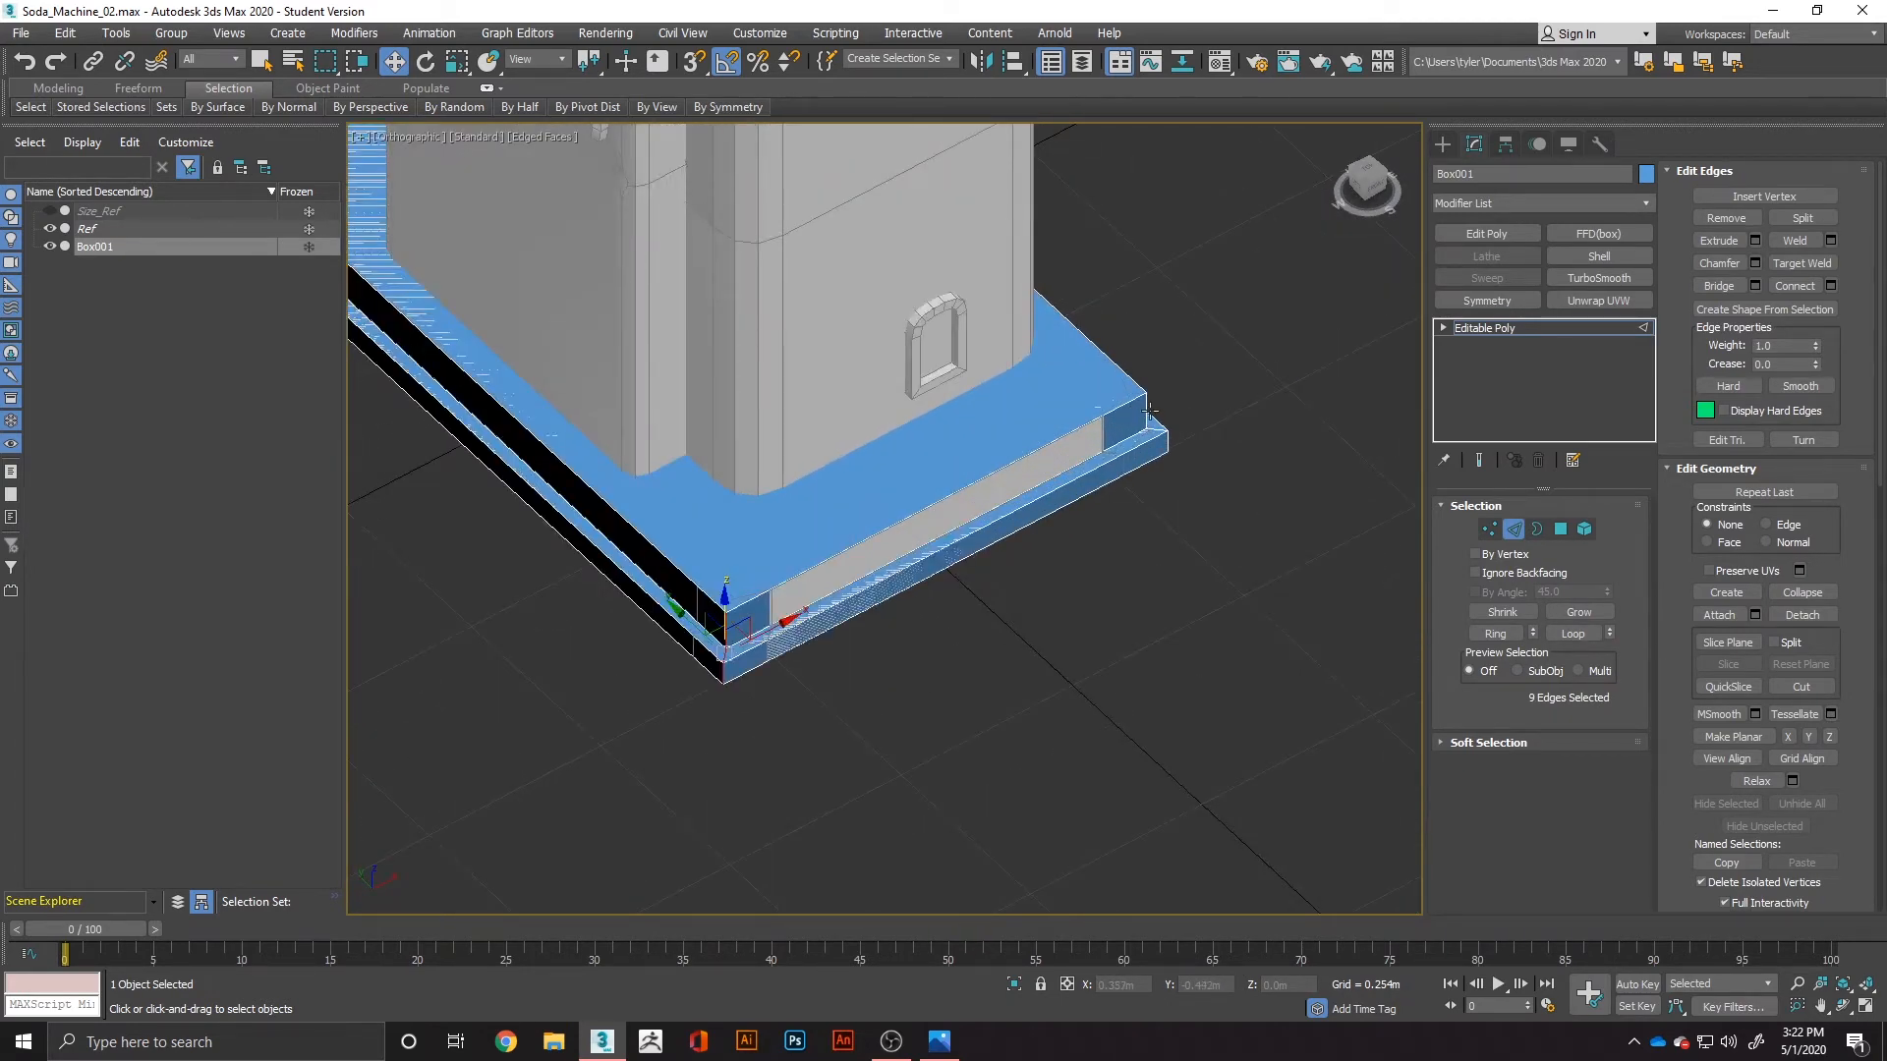
{"action": "double_click", "coordinate": [1150, 409], "text": "ctrl"}
{"action": "scroll", "coordinate": [1139, 408], "scroll_direction": "up", "scroll_amount": 3}
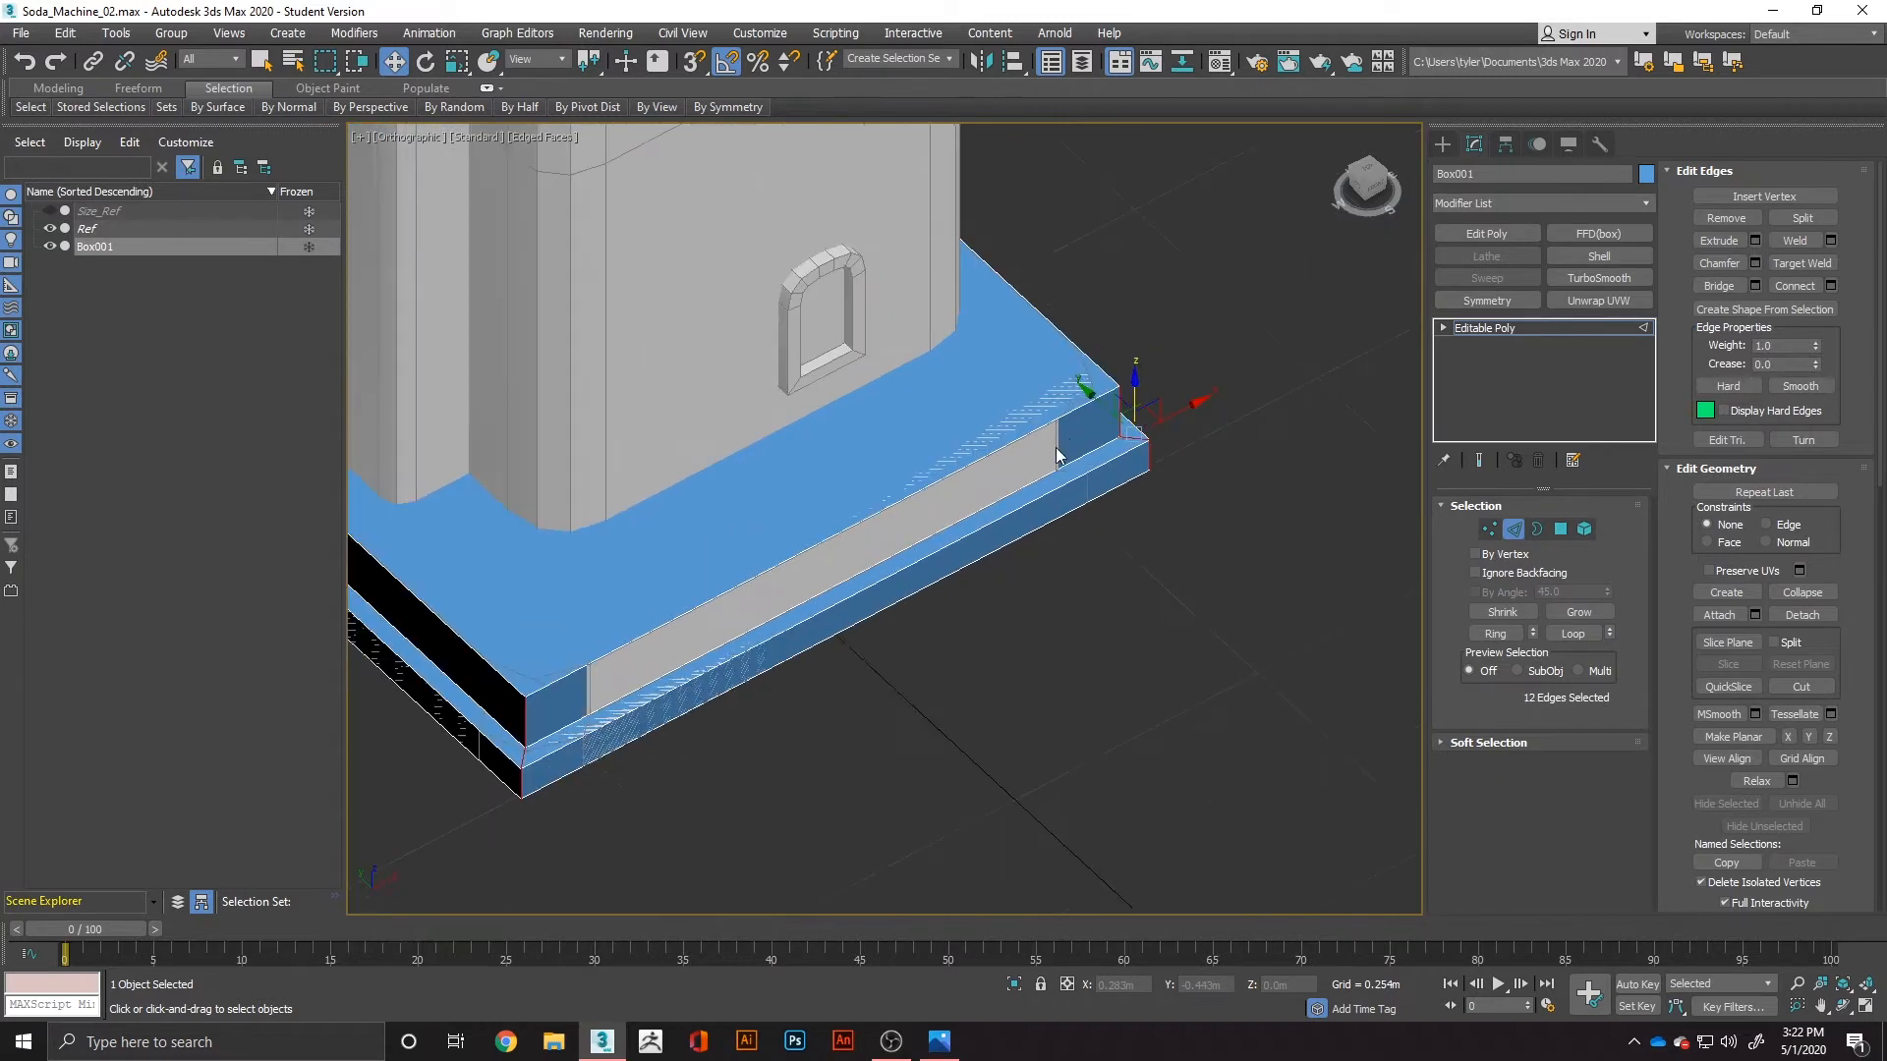
{"action": "middle_click_drag", "start_coordinate": [1056, 449], "coordinate": [1338, 376]}
Step: Round the selected corner edges with a Quad Chamfer of 0.07 m, 2 segments and 0.5 edge tension
{"action": "right_click", "coordinate": [712, 641]}
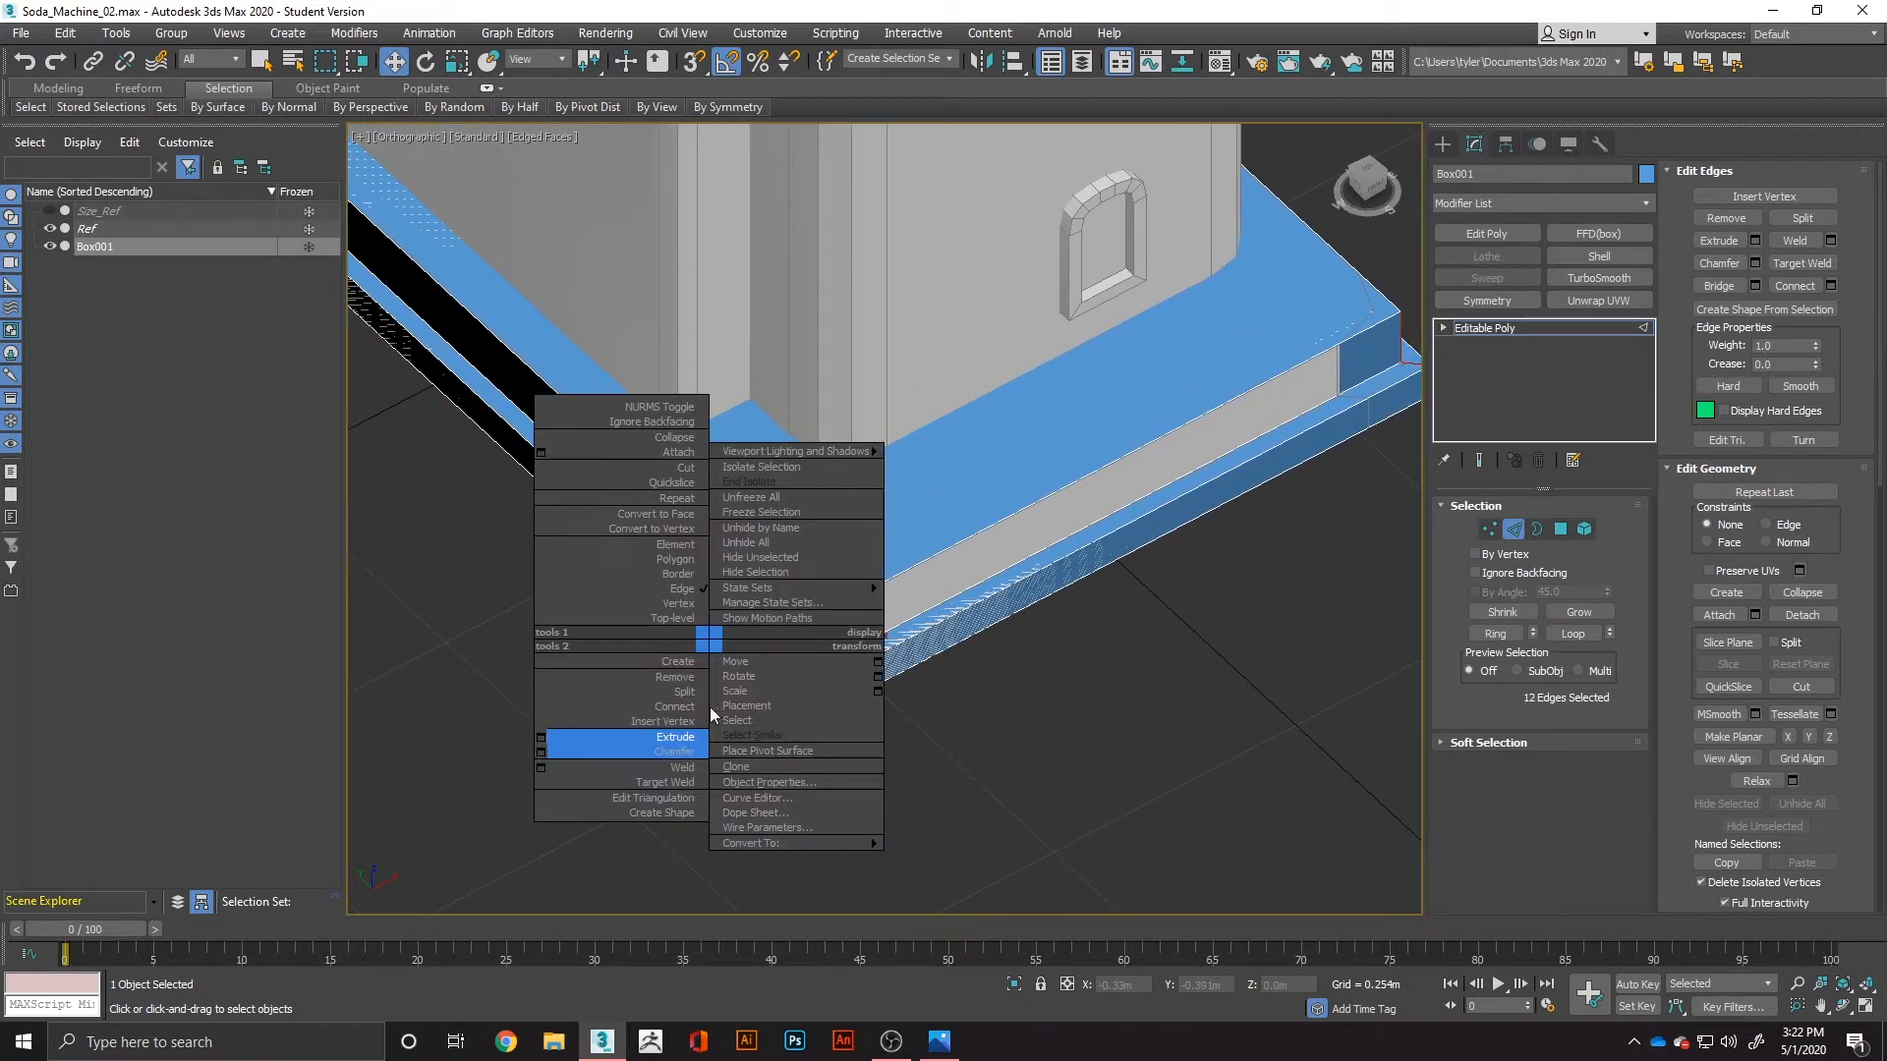
{"action": "left_click", "coordinate": [543, 752]}
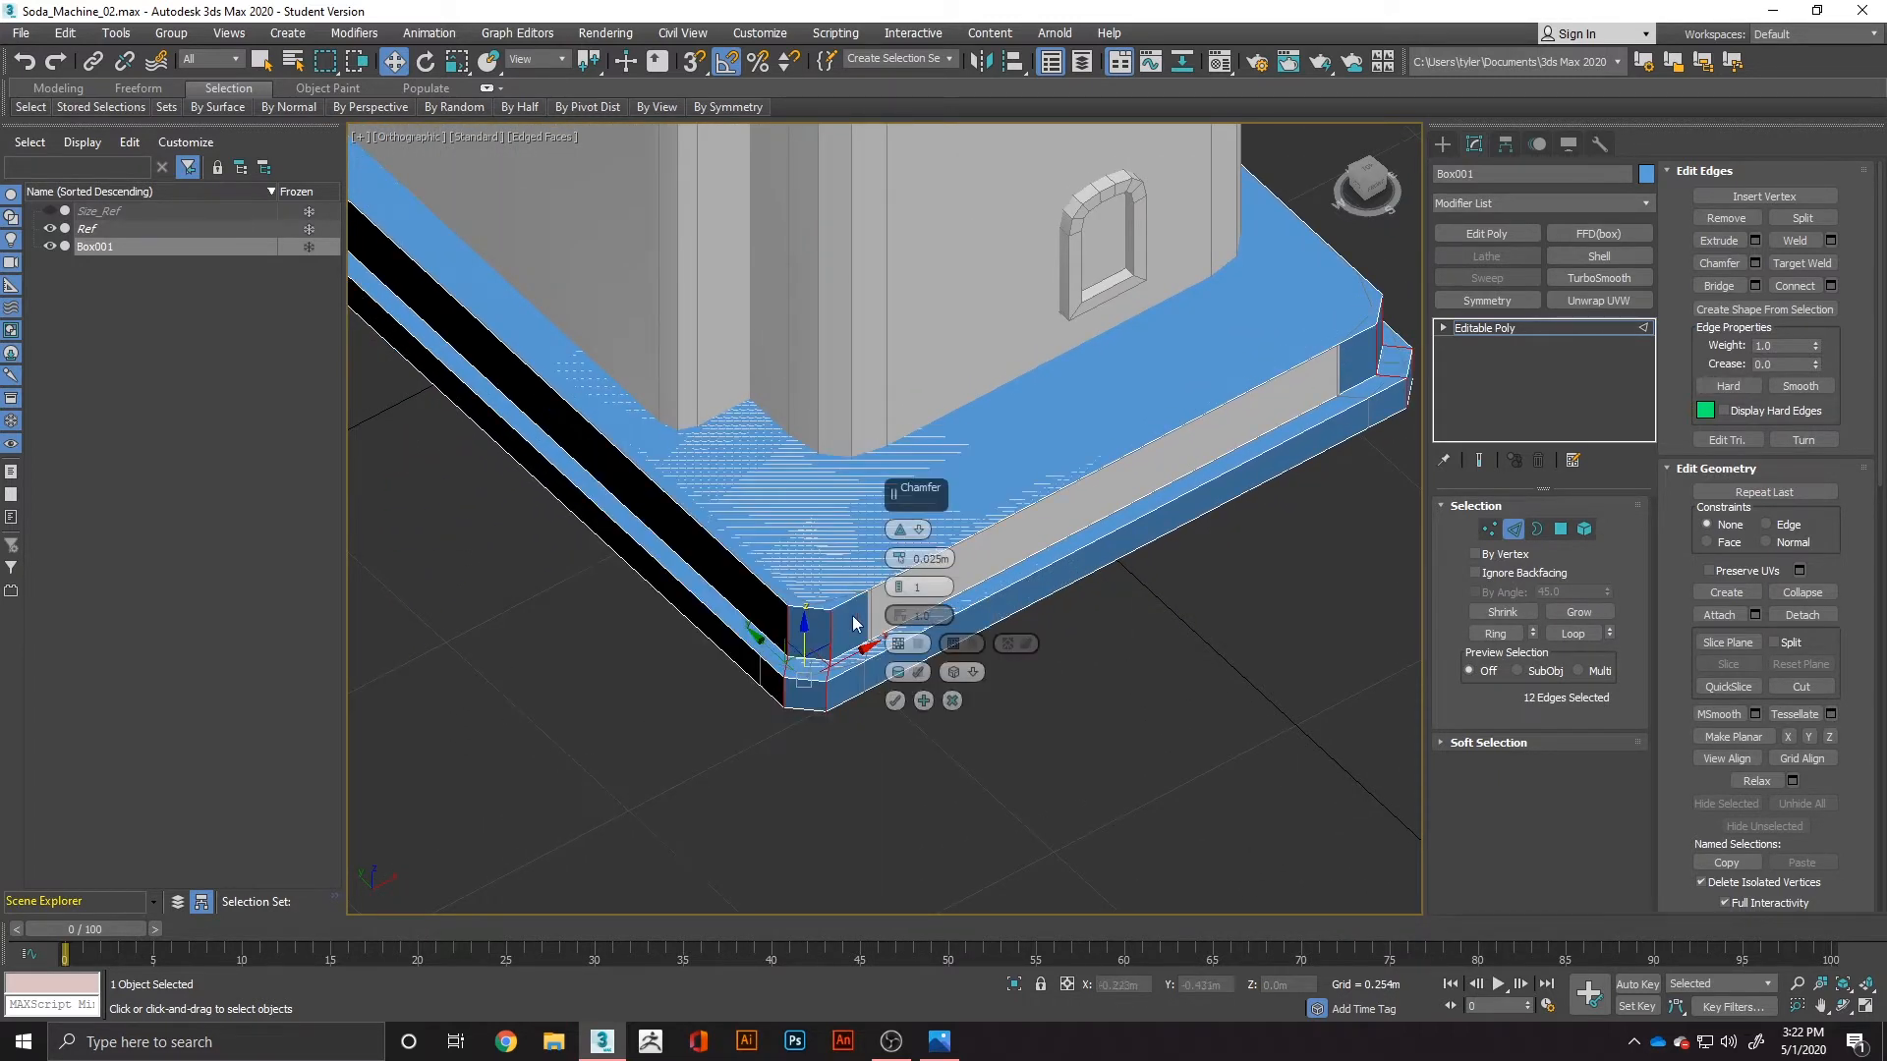
{"action": "left_click", "coordinate": [919, 531]}
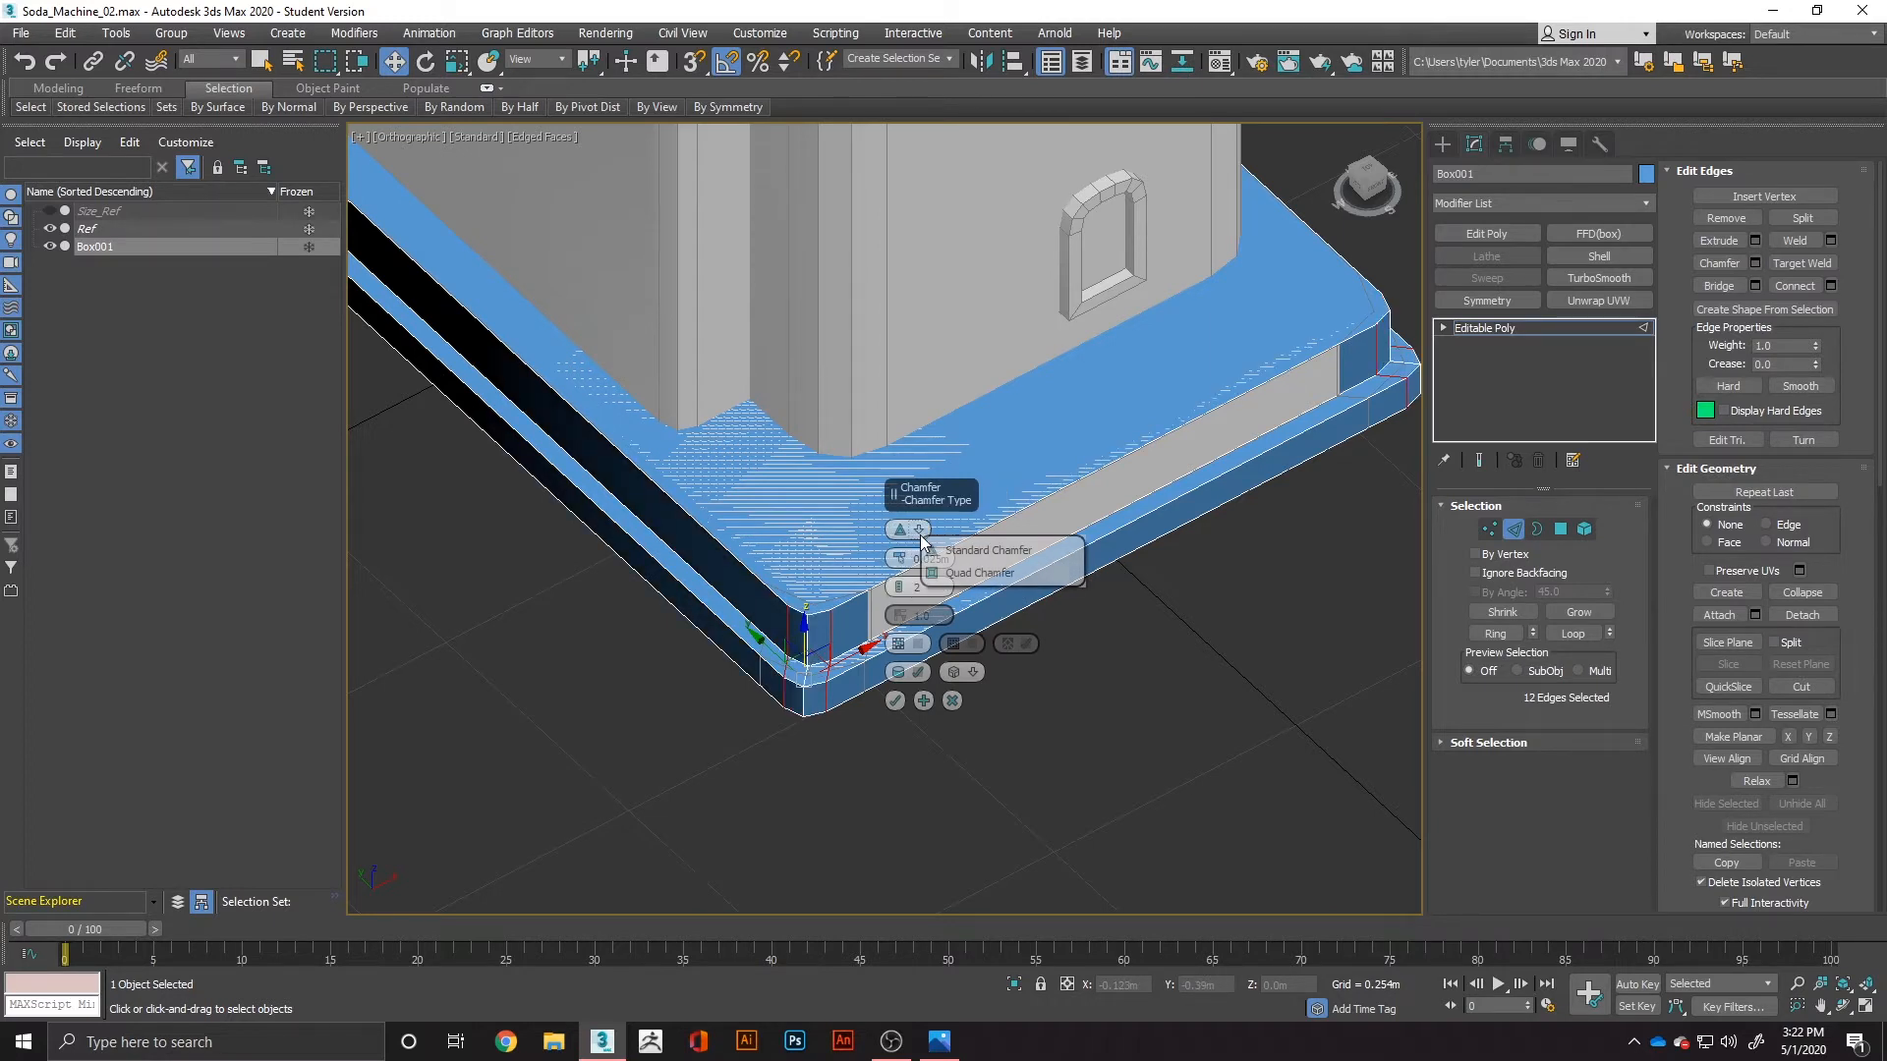
{"action": "left_click", "coordinate": [926, 573]}
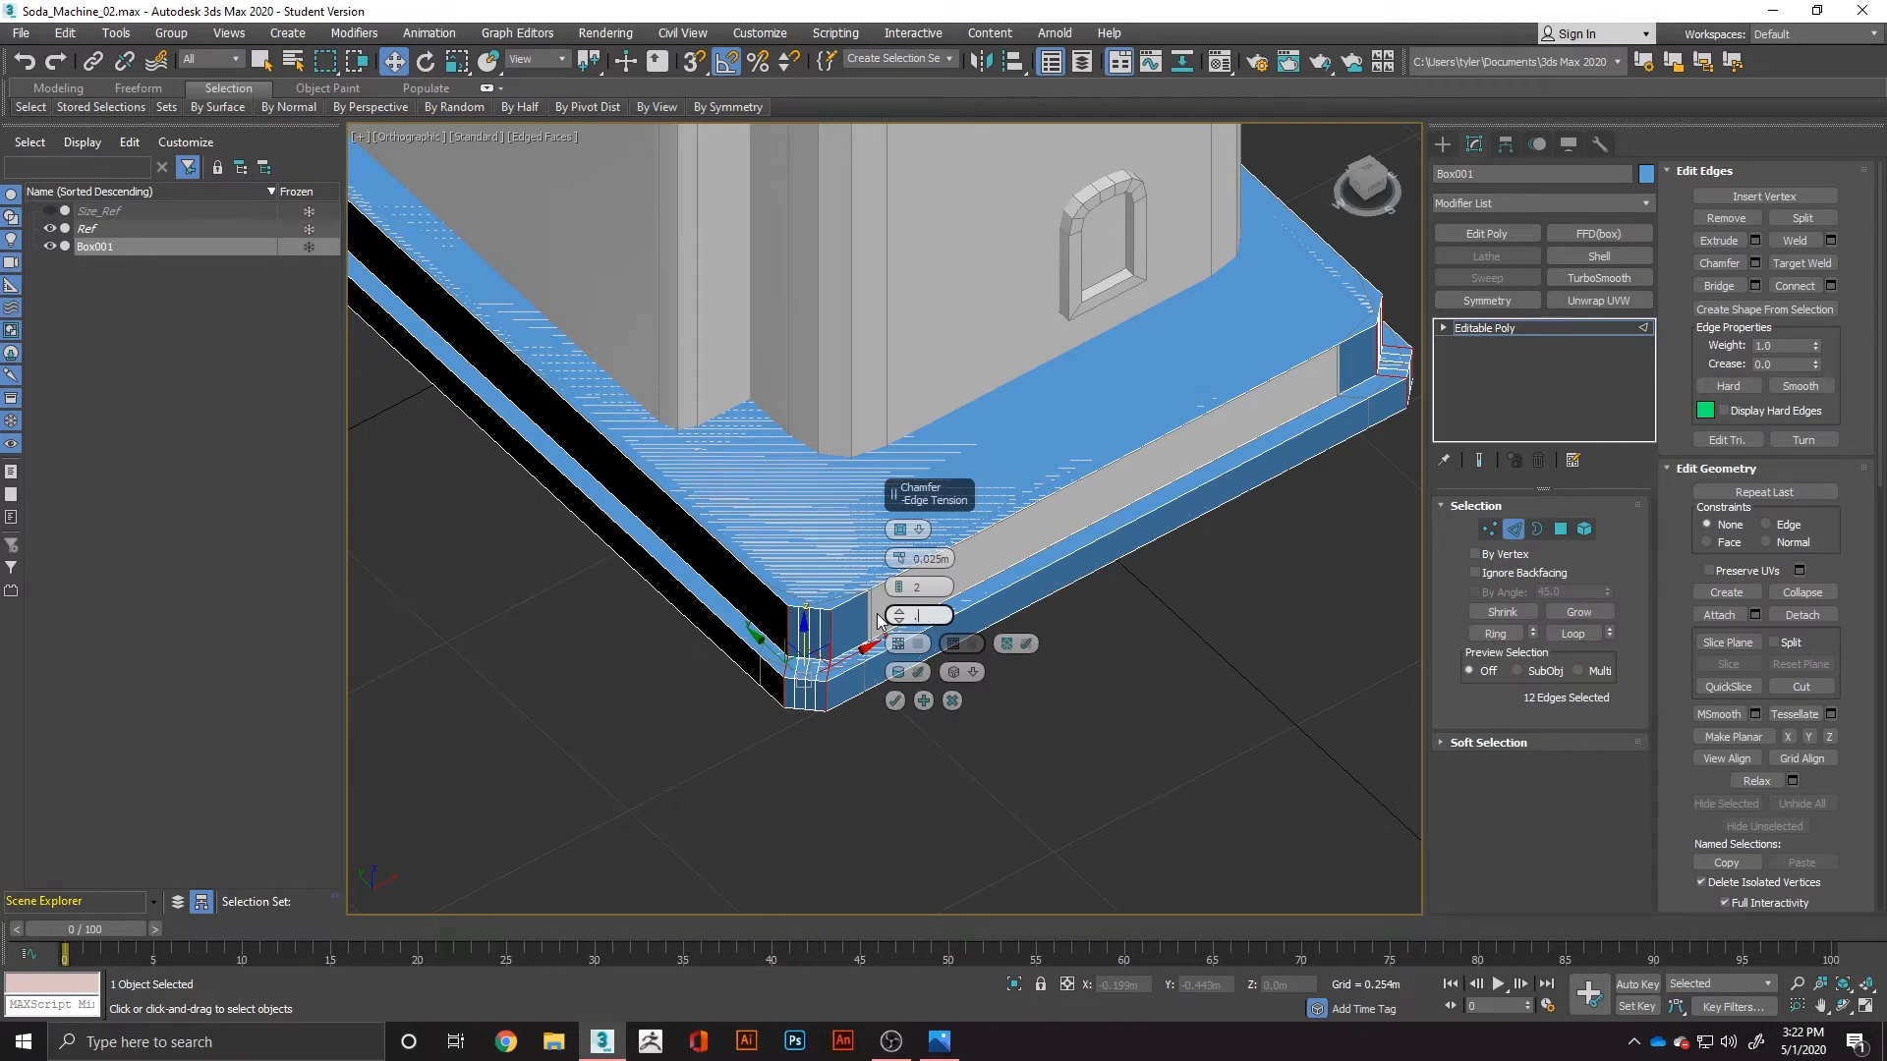
{"action": "type", "text": "5"}
{"action": "key", "text": "Return"}
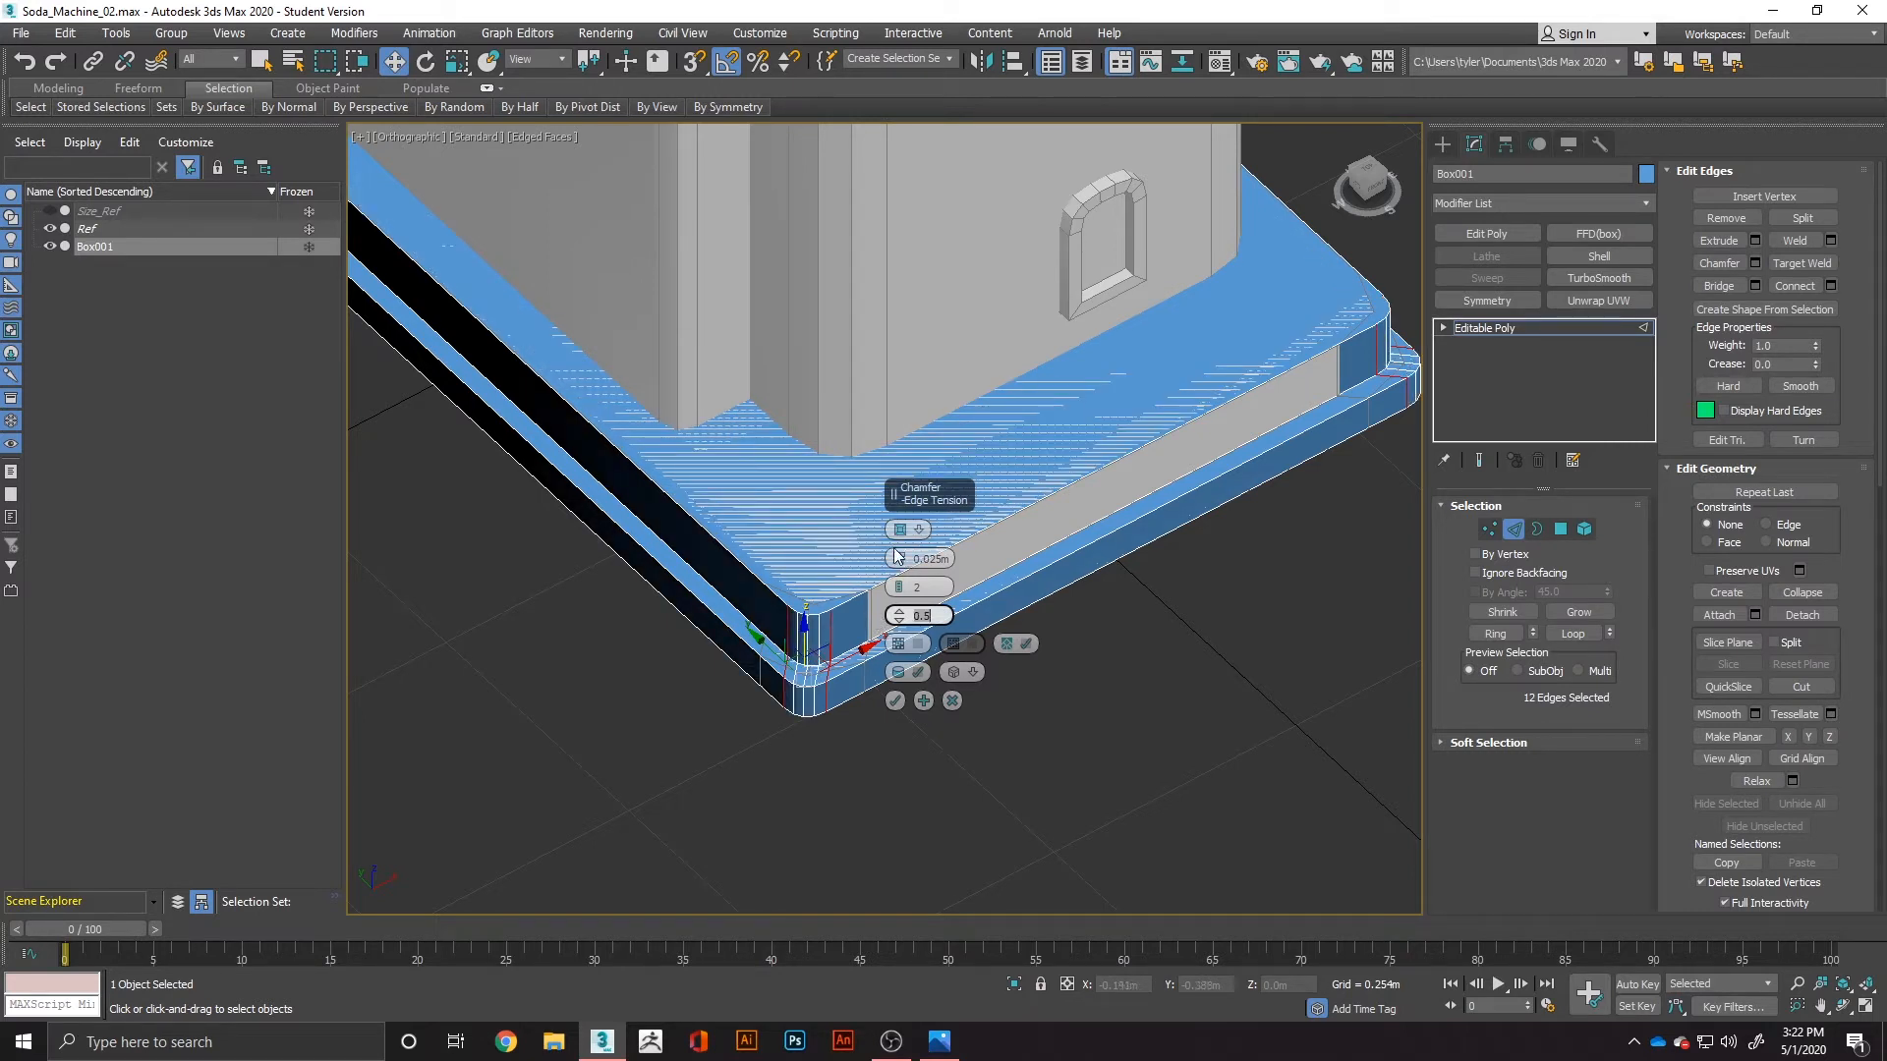
{"action": "left_click_drag", "start_coordinate": [900, 561], "coordinate": [908, 509]}
{"action": "left_click_drag", "start_coordinate": [909, 501], "coordinate": [910, 499]}
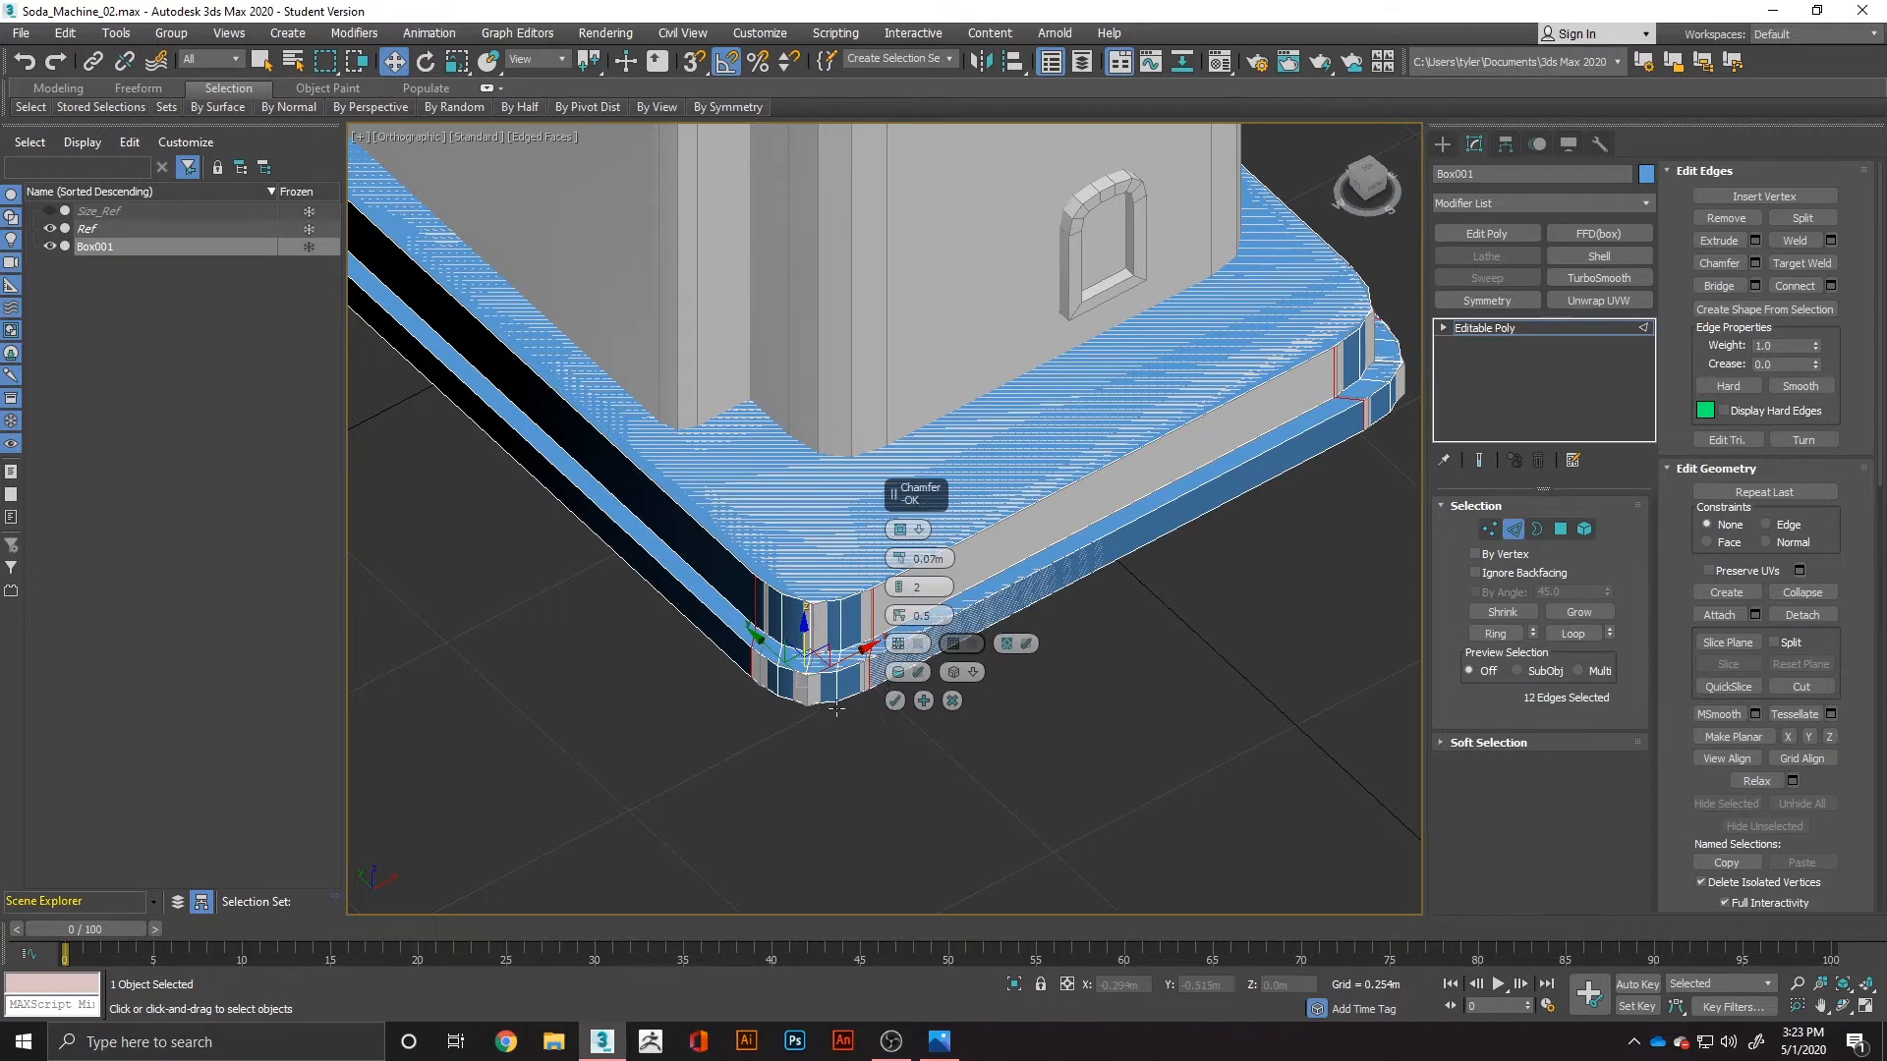
{"action": "middle_click_drag", "start_coordinate": [836, 708], "coordinate": [881, 751], "text": "alt"}
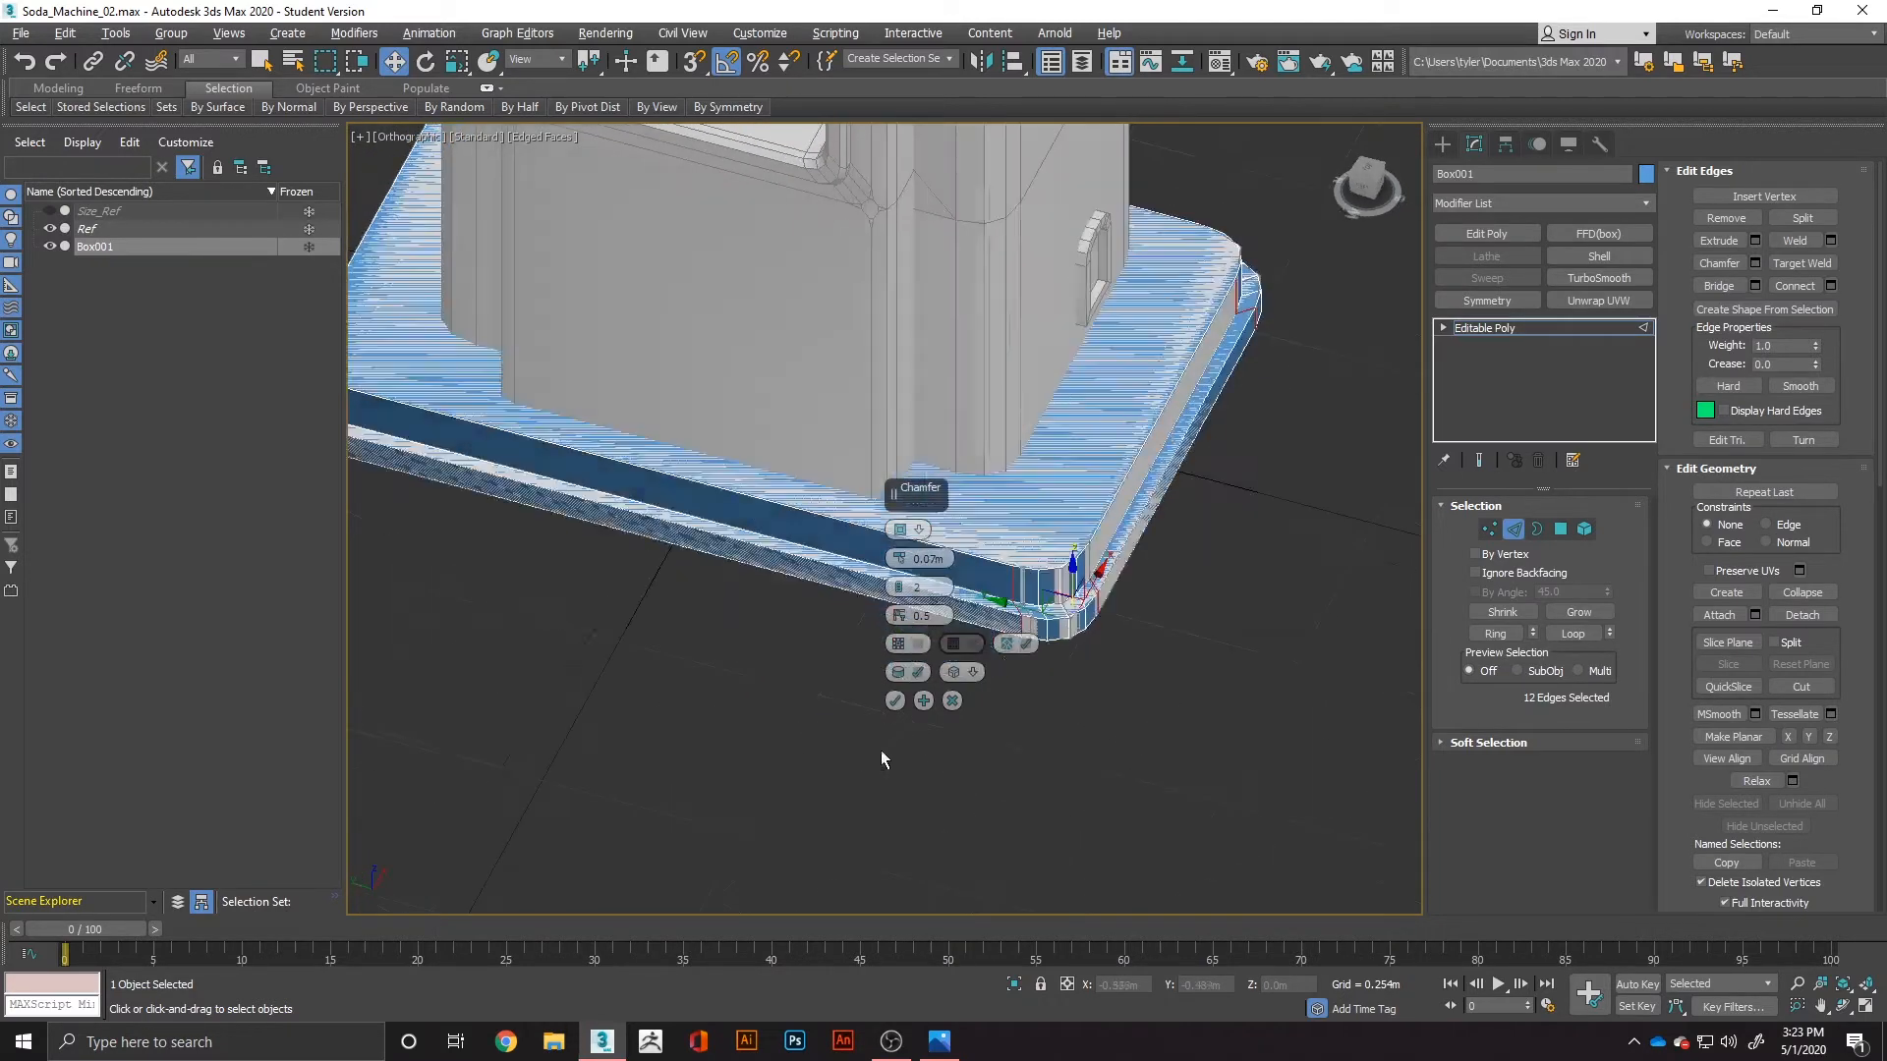
{"action": "left_click", "coordinate": [895, 700]}
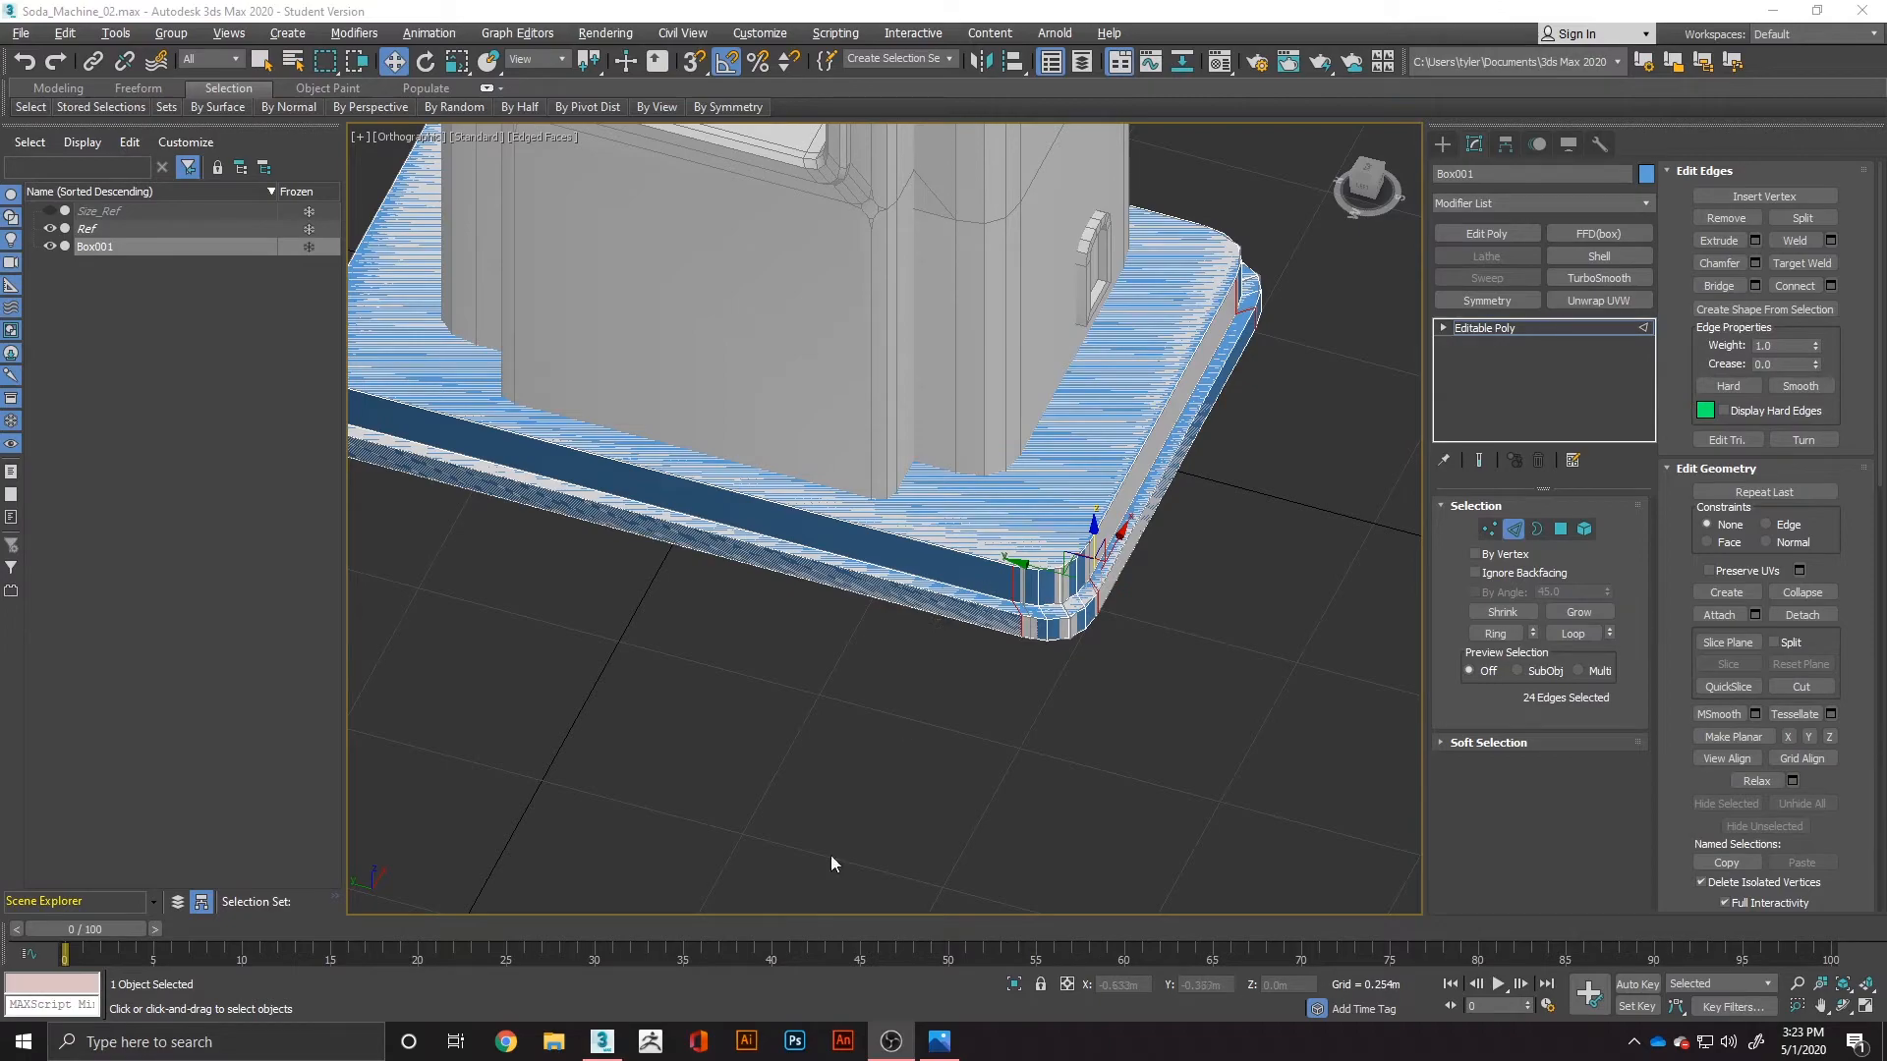
Step: Consult the vending machine concept art and chamfer the lower tier's upper outer edge loop by 0.01 m with 2 segments
{"action": "key", "text": "alt+Tab"}
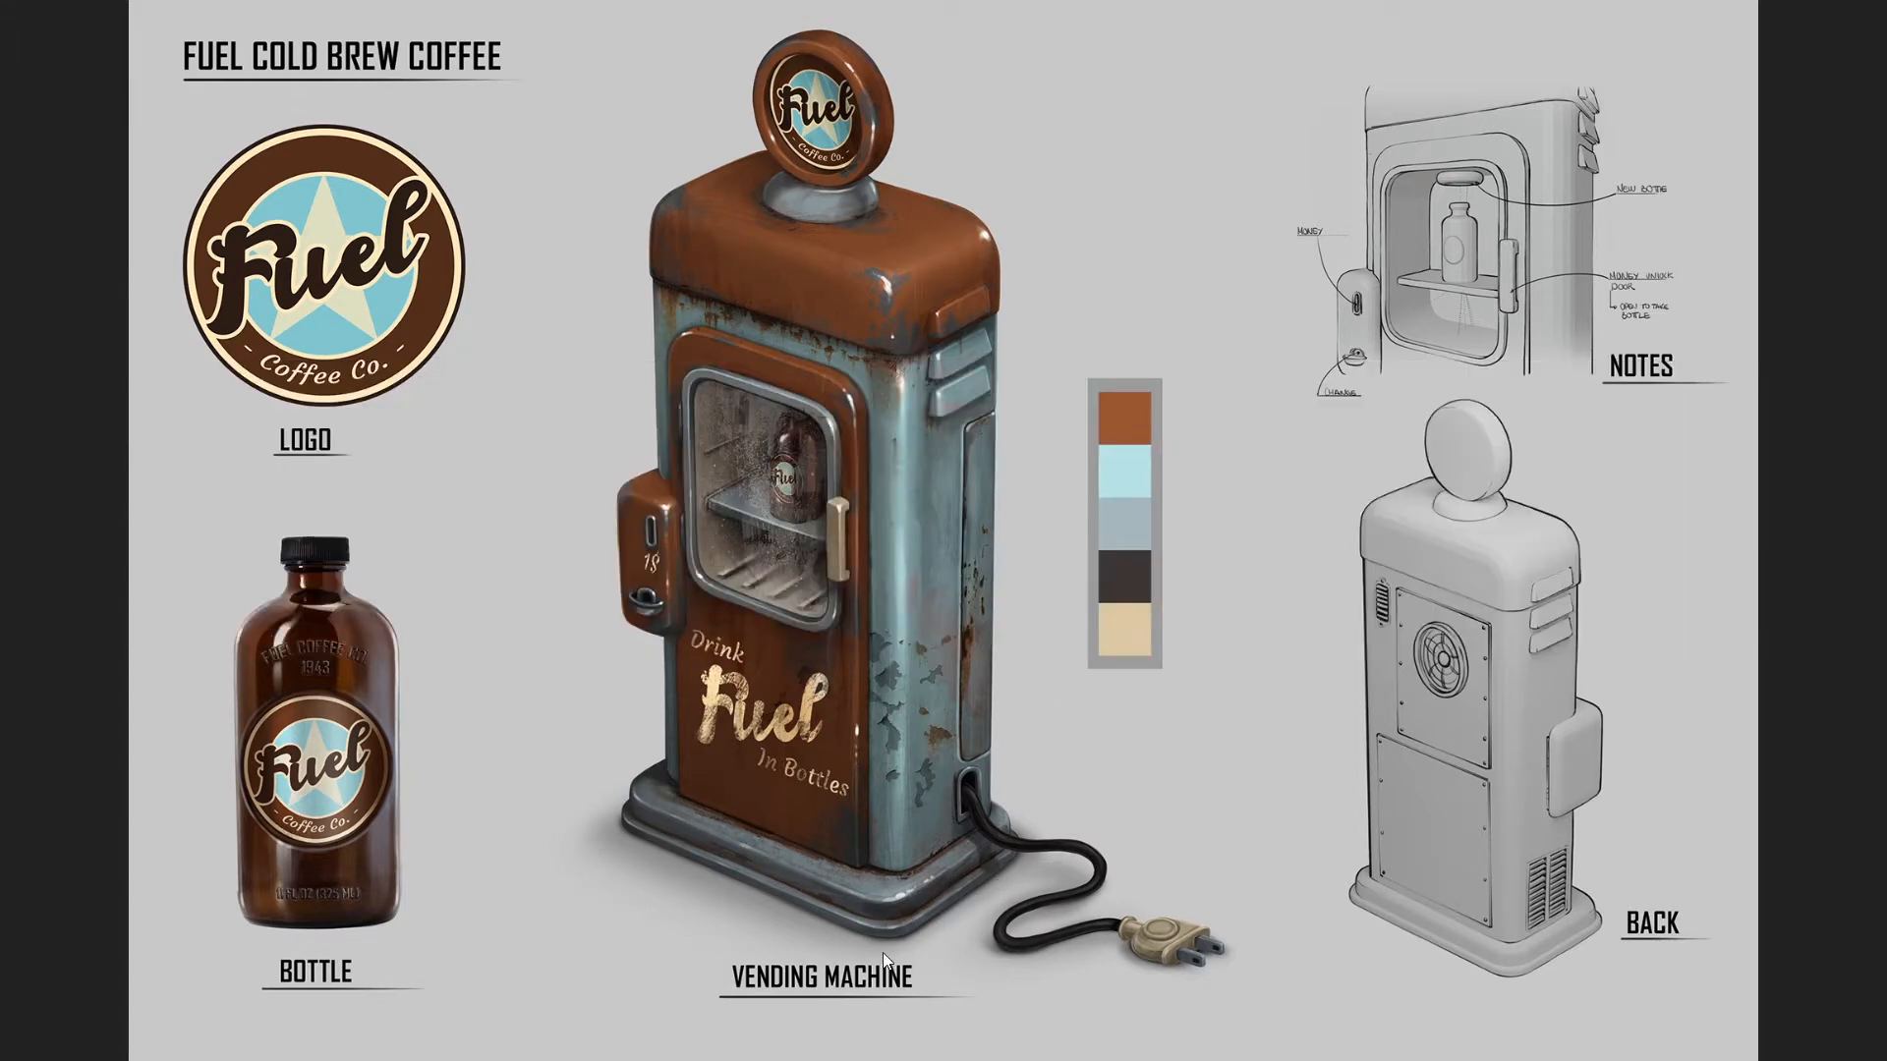
{"action": "key", "text": "alt+Tab"}
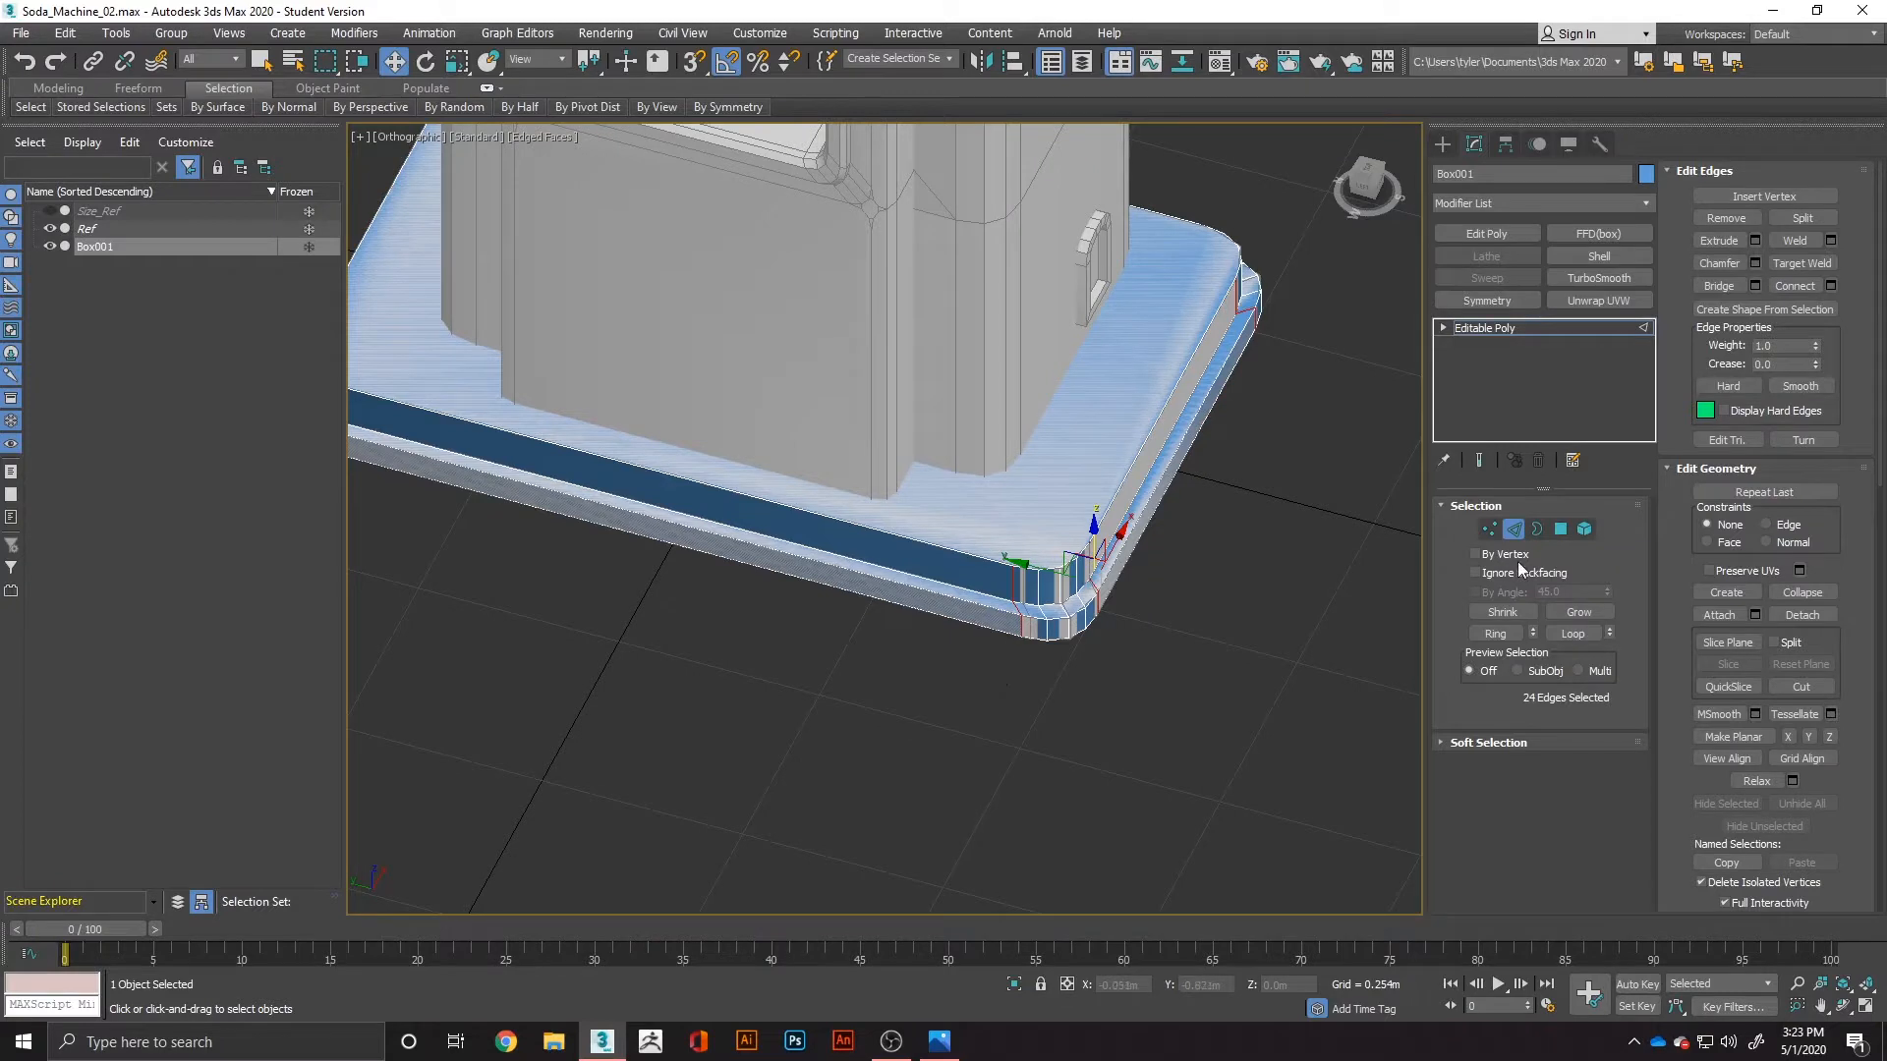
{"action": "double_click", "coordinate": [983, 606]}
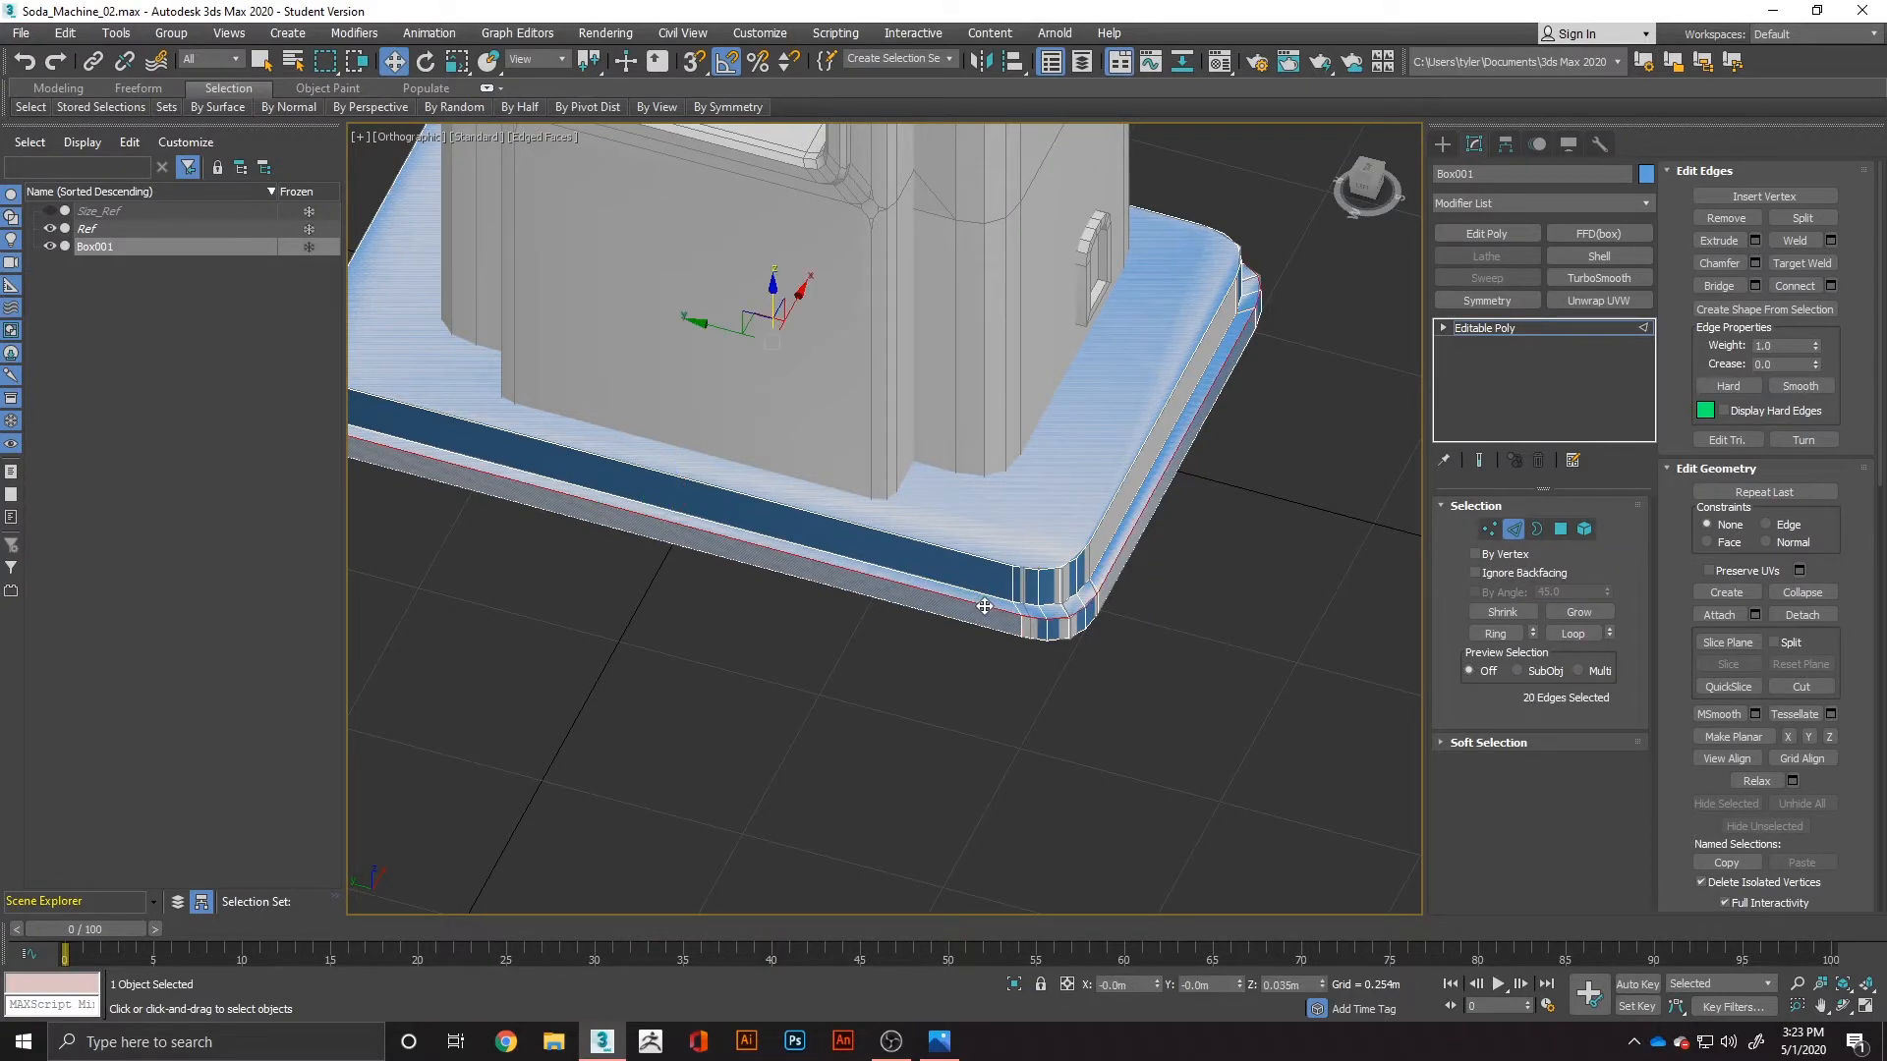
{"action": "right_click", "coordinate": [964, 599]}
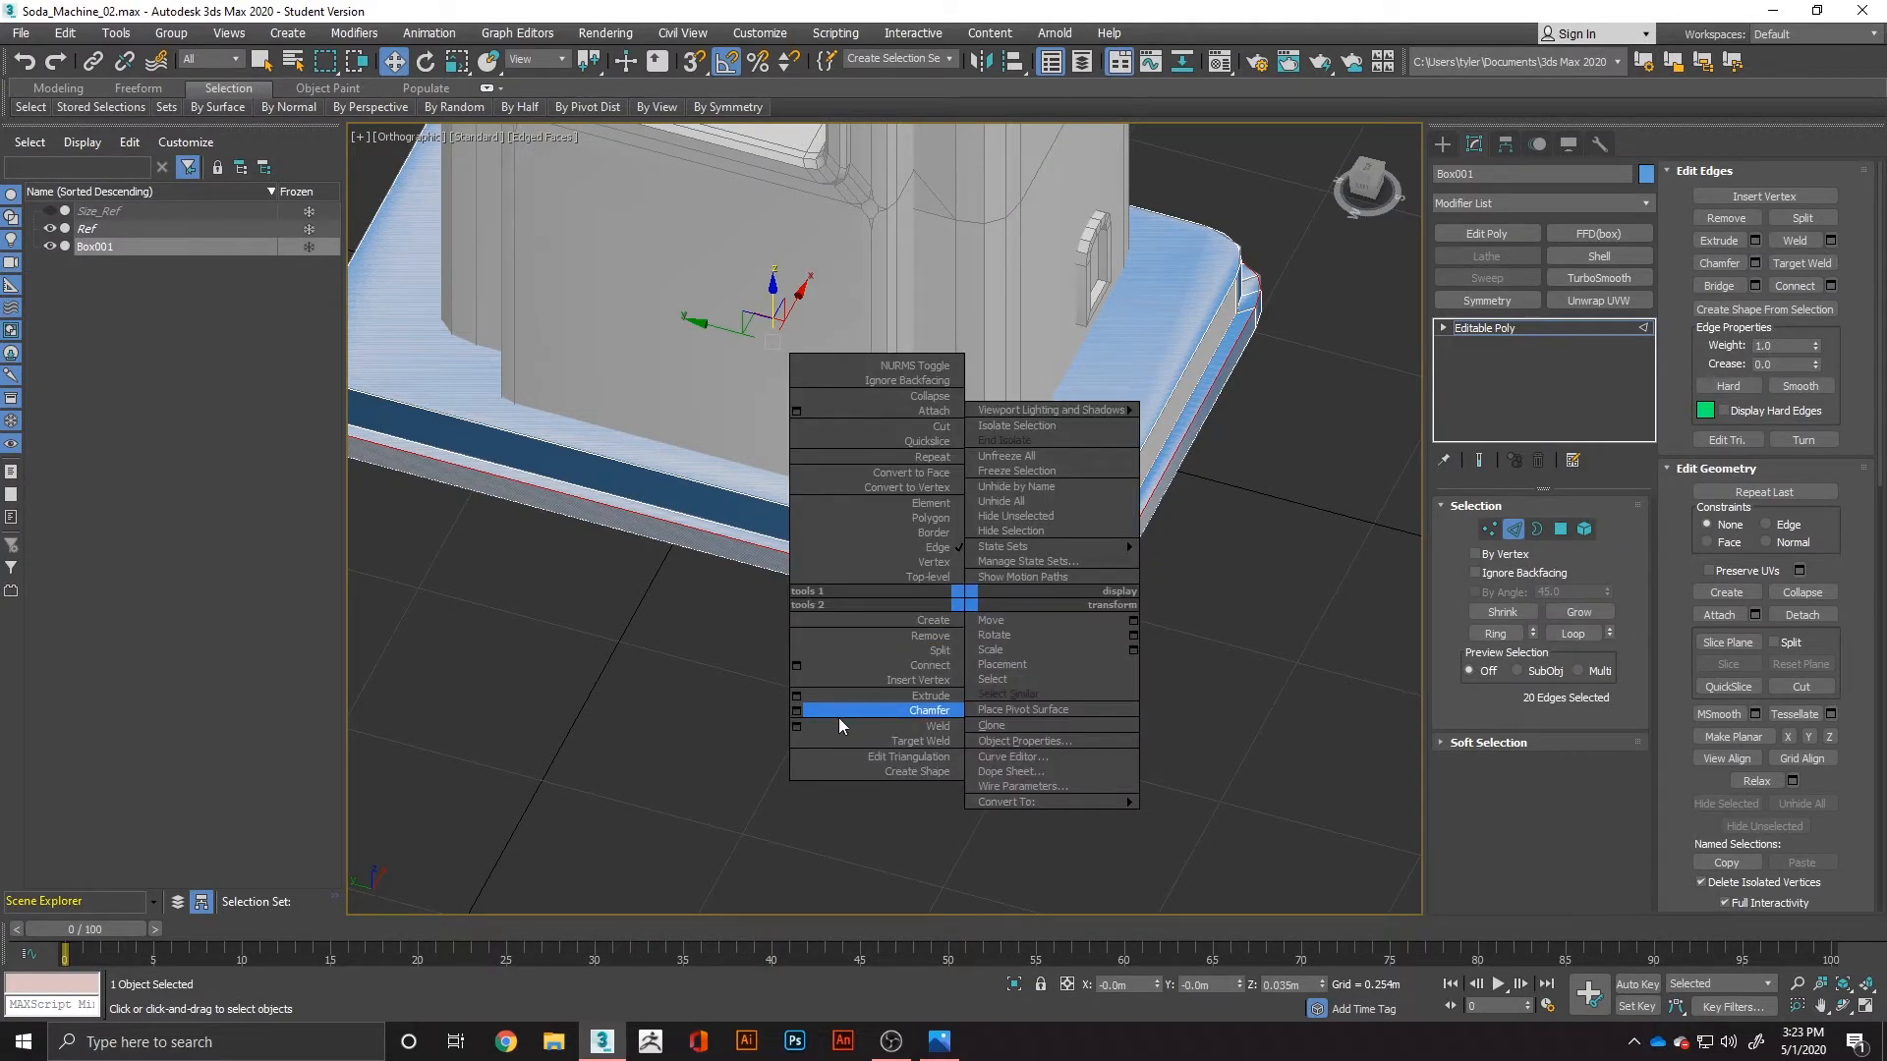
{"action": "left_click", "coordinate": [805, 711]}
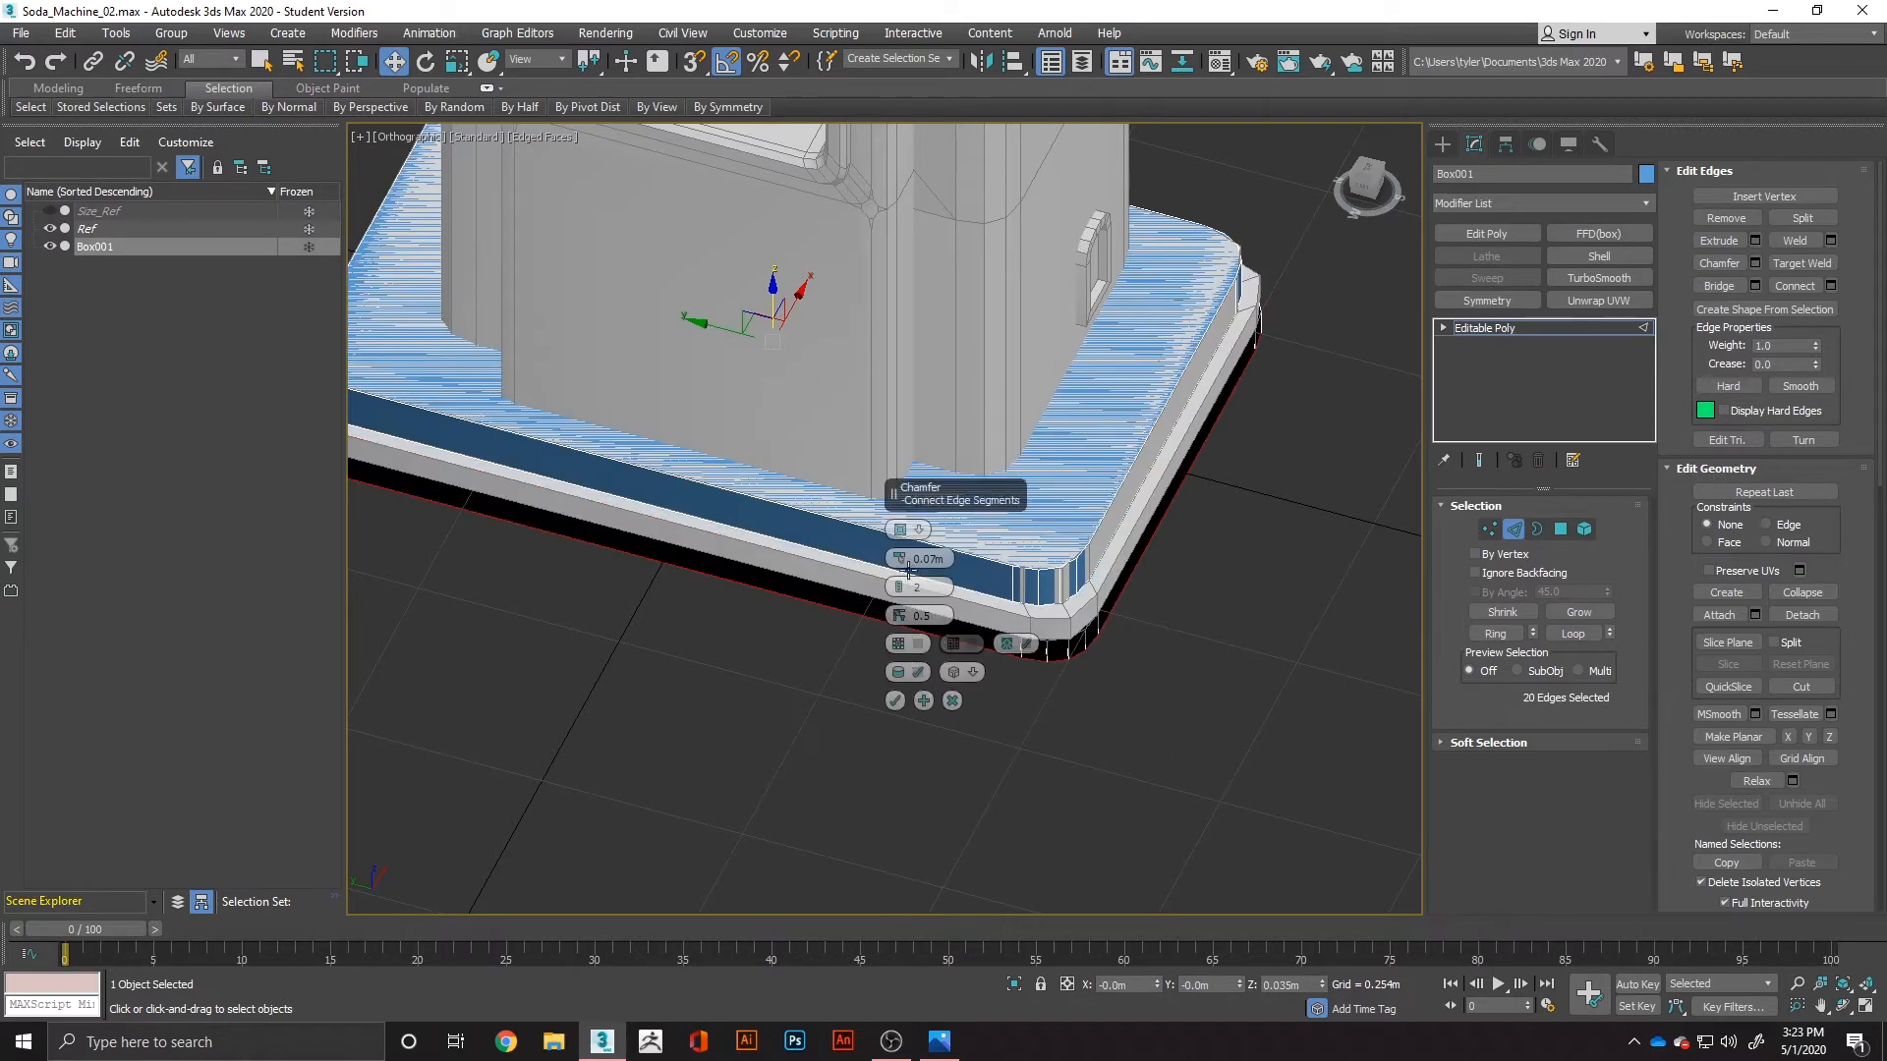
{"action": "left_click_drag", "start_coordinate": [897, 552], "coordinate": [903, 543]}
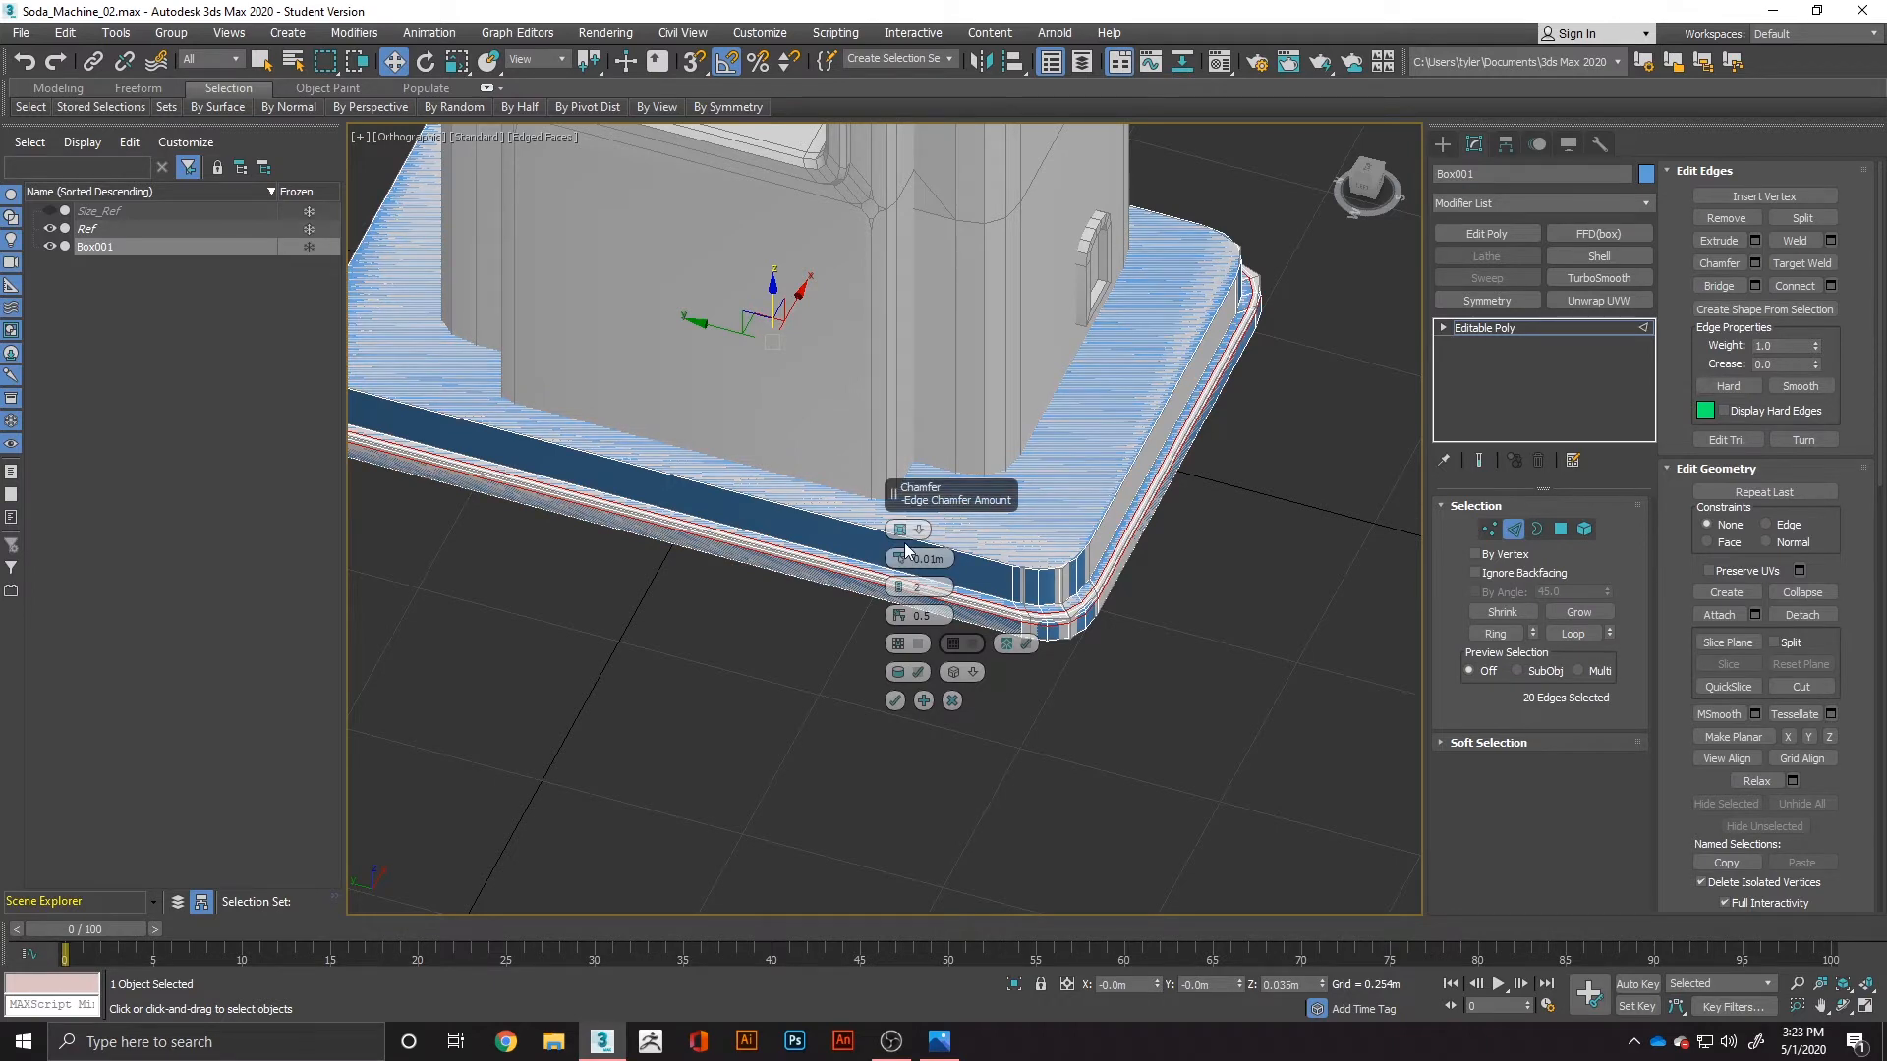
{"action": "middle_click_drag", "start_coordinate": [1075, 602], "coordinate": [1124, 628], "text": "alt"}
{"action": "left_click", "coordinate": [895, 701]}
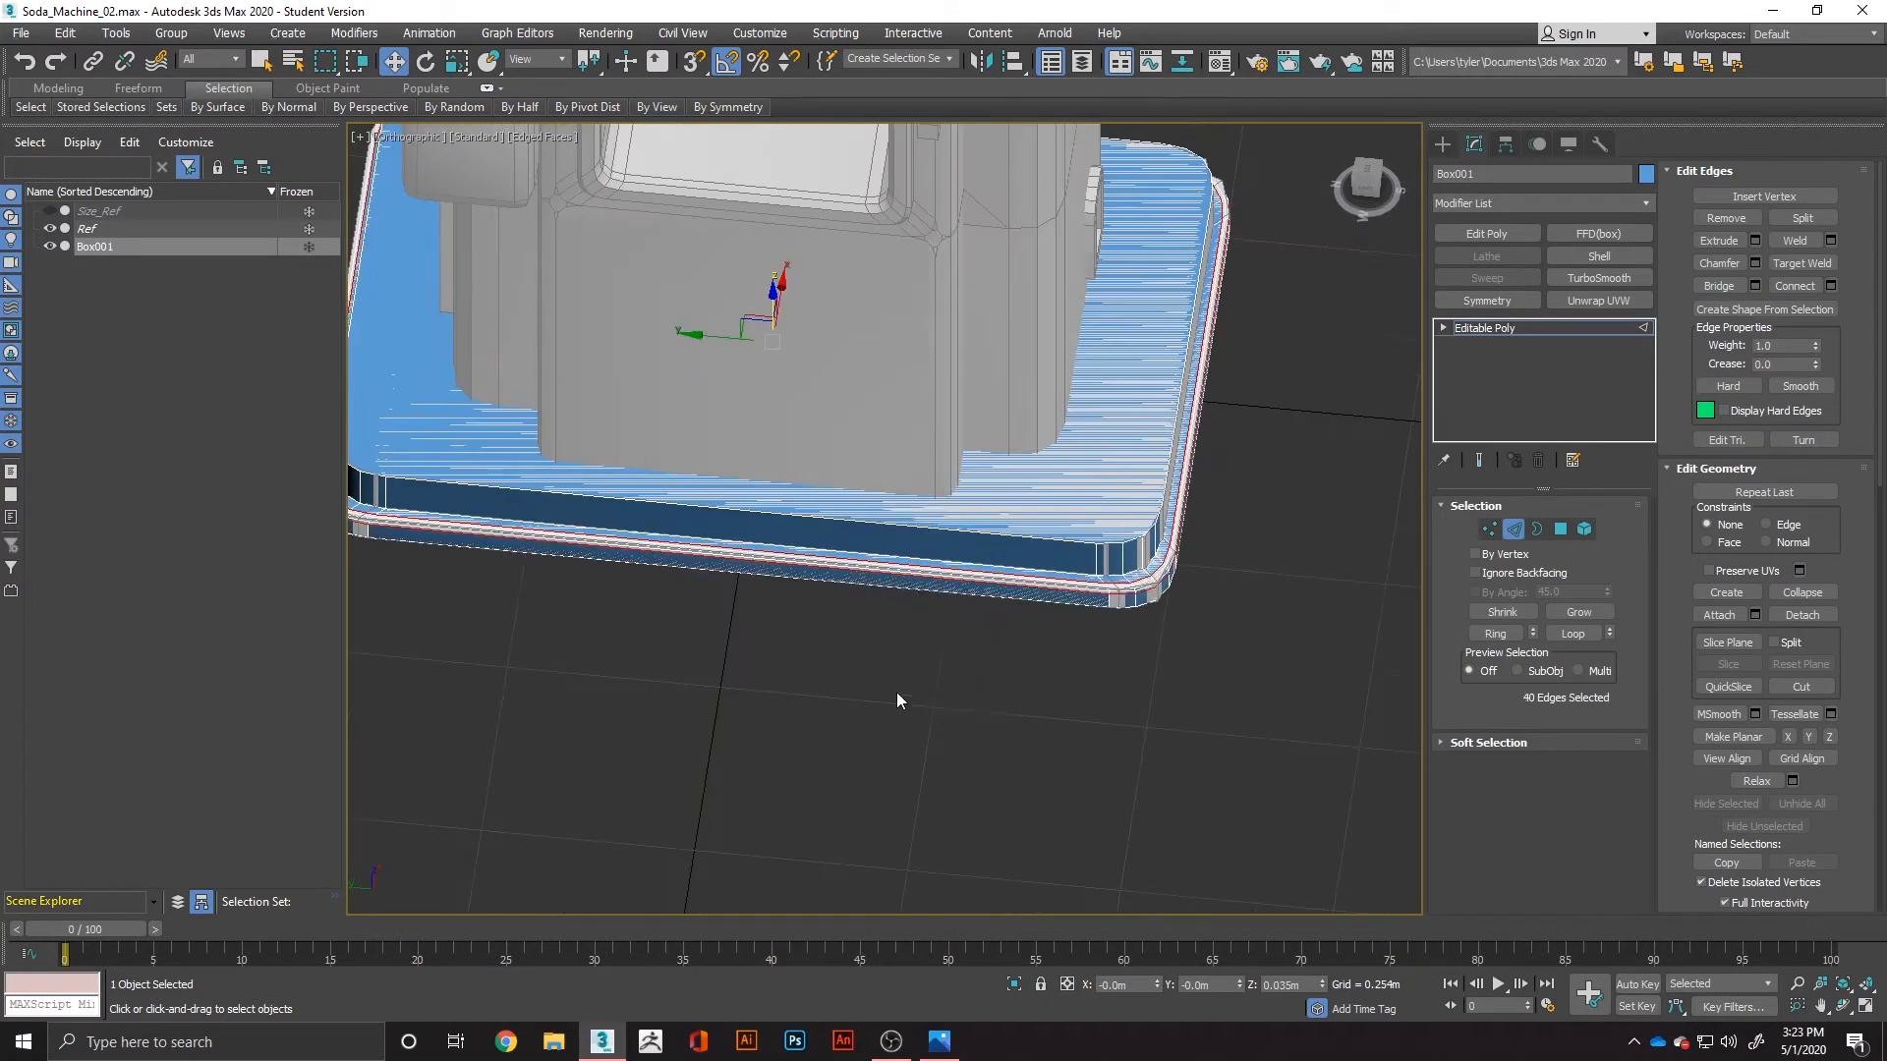
Step: Hide the Ref model and examine the base's rounded corner and chamfered rim up close
{"action": "left_click", "coordinate": [51, 228]}
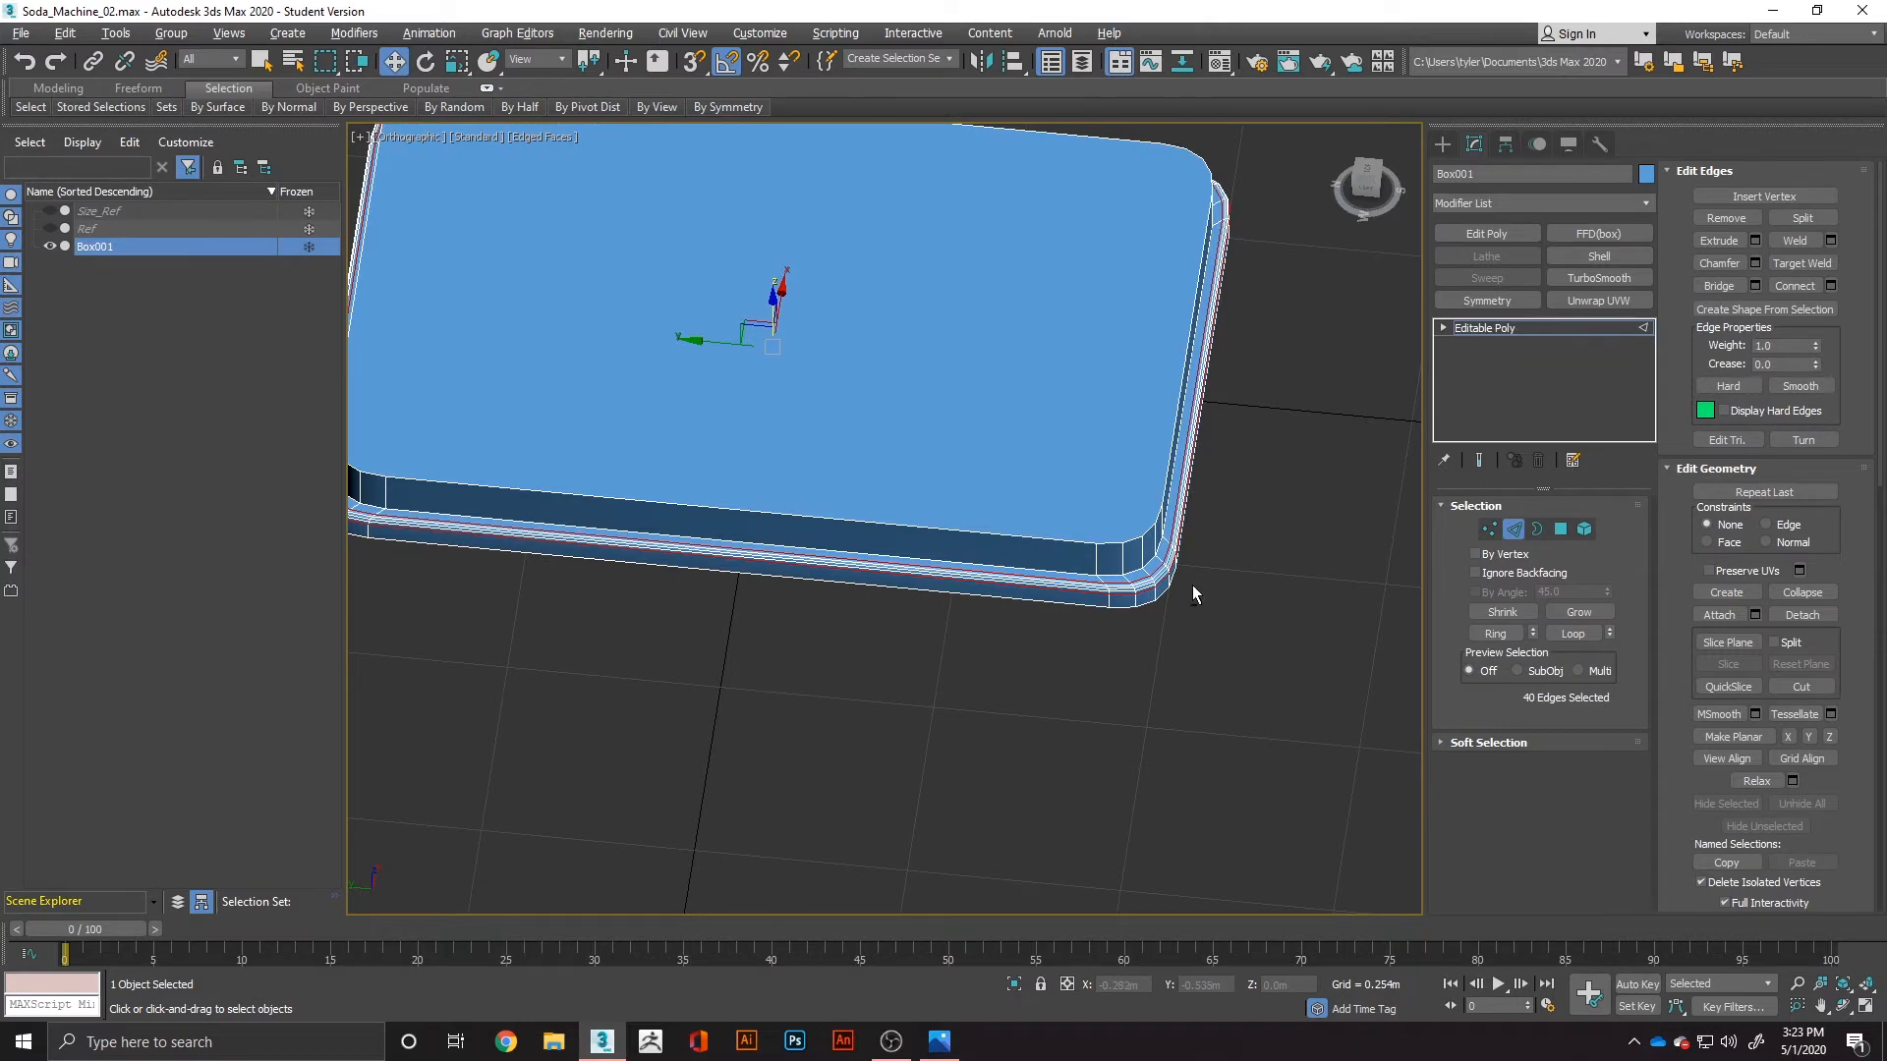
{"action": "middle_click_drag", "start_coordinate": [1192, 586], "coordinate": [976, 541], "text": "alt"}
{"action": "scroll", "coordinate": [885, 551], "scroll_direction": "up", "scroll_amount": 5}
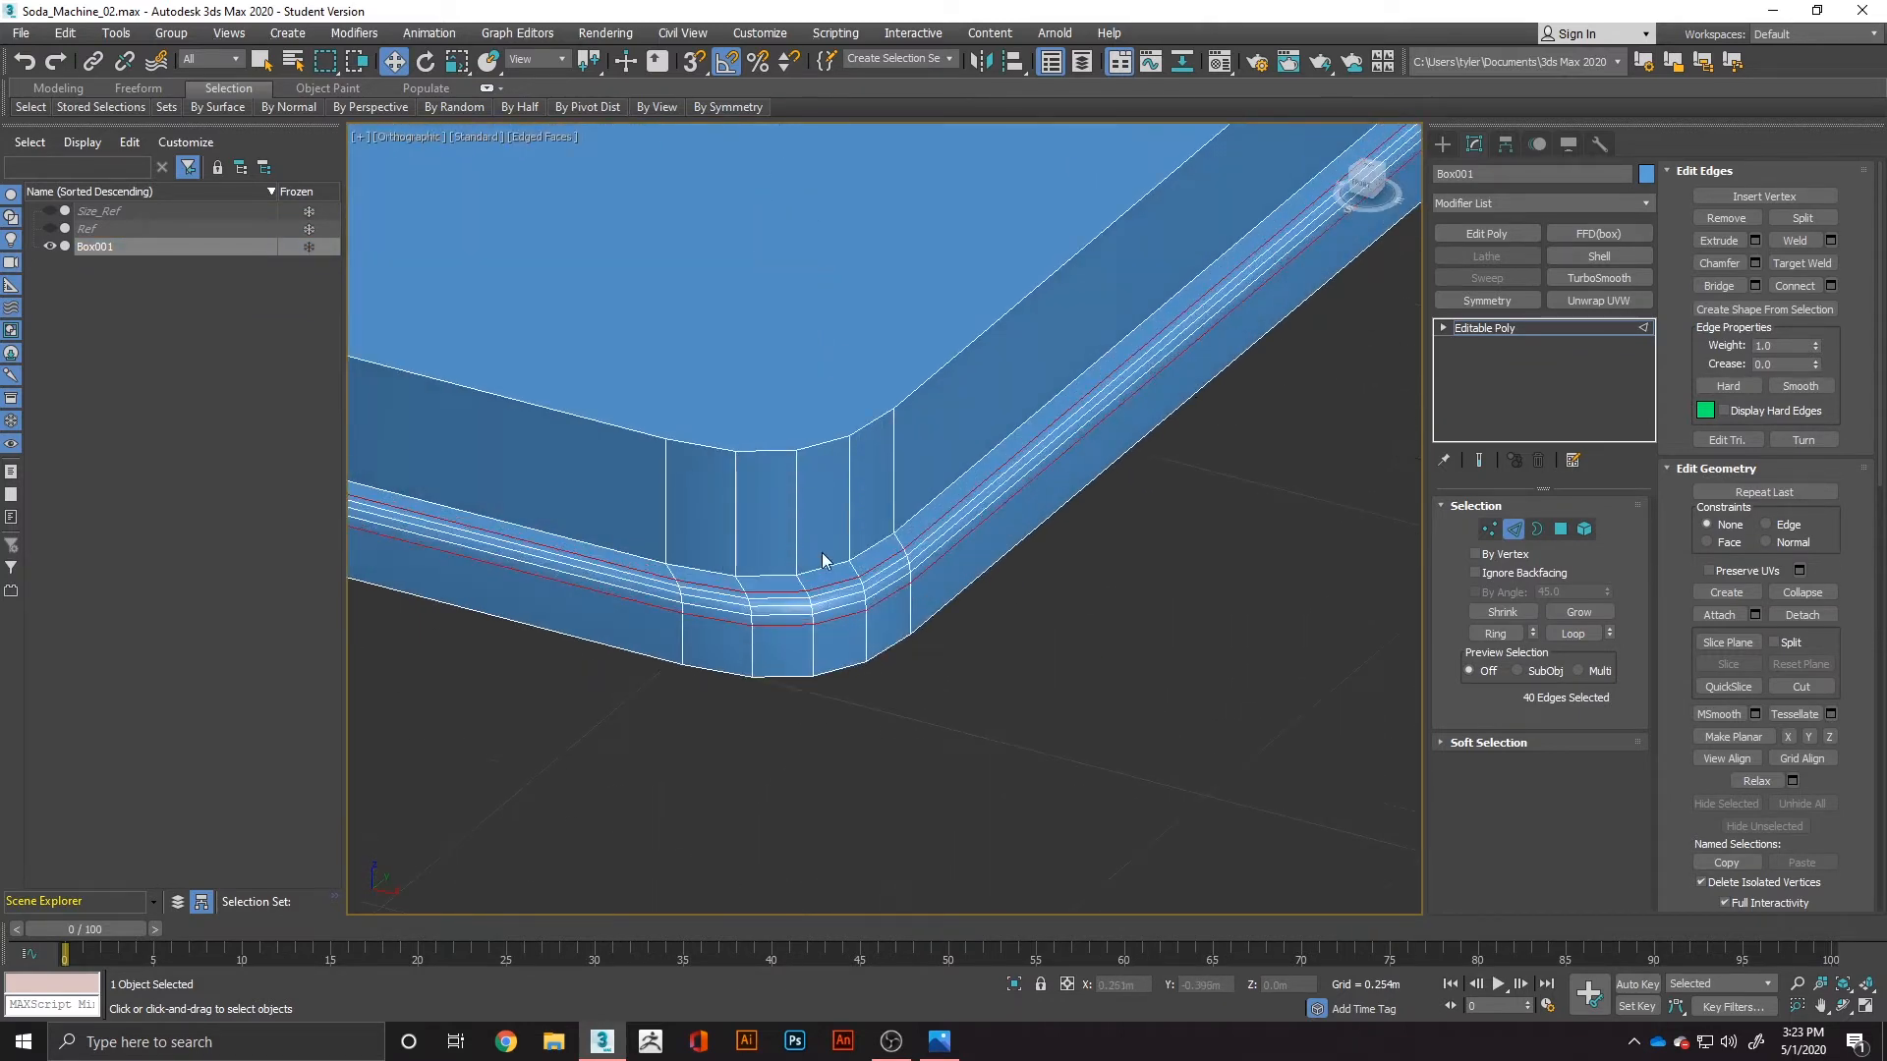
{"action": "middle_click_drag", "start_coordinate": [824, 560], "coordinate": [937, 552], "text": "alt"}
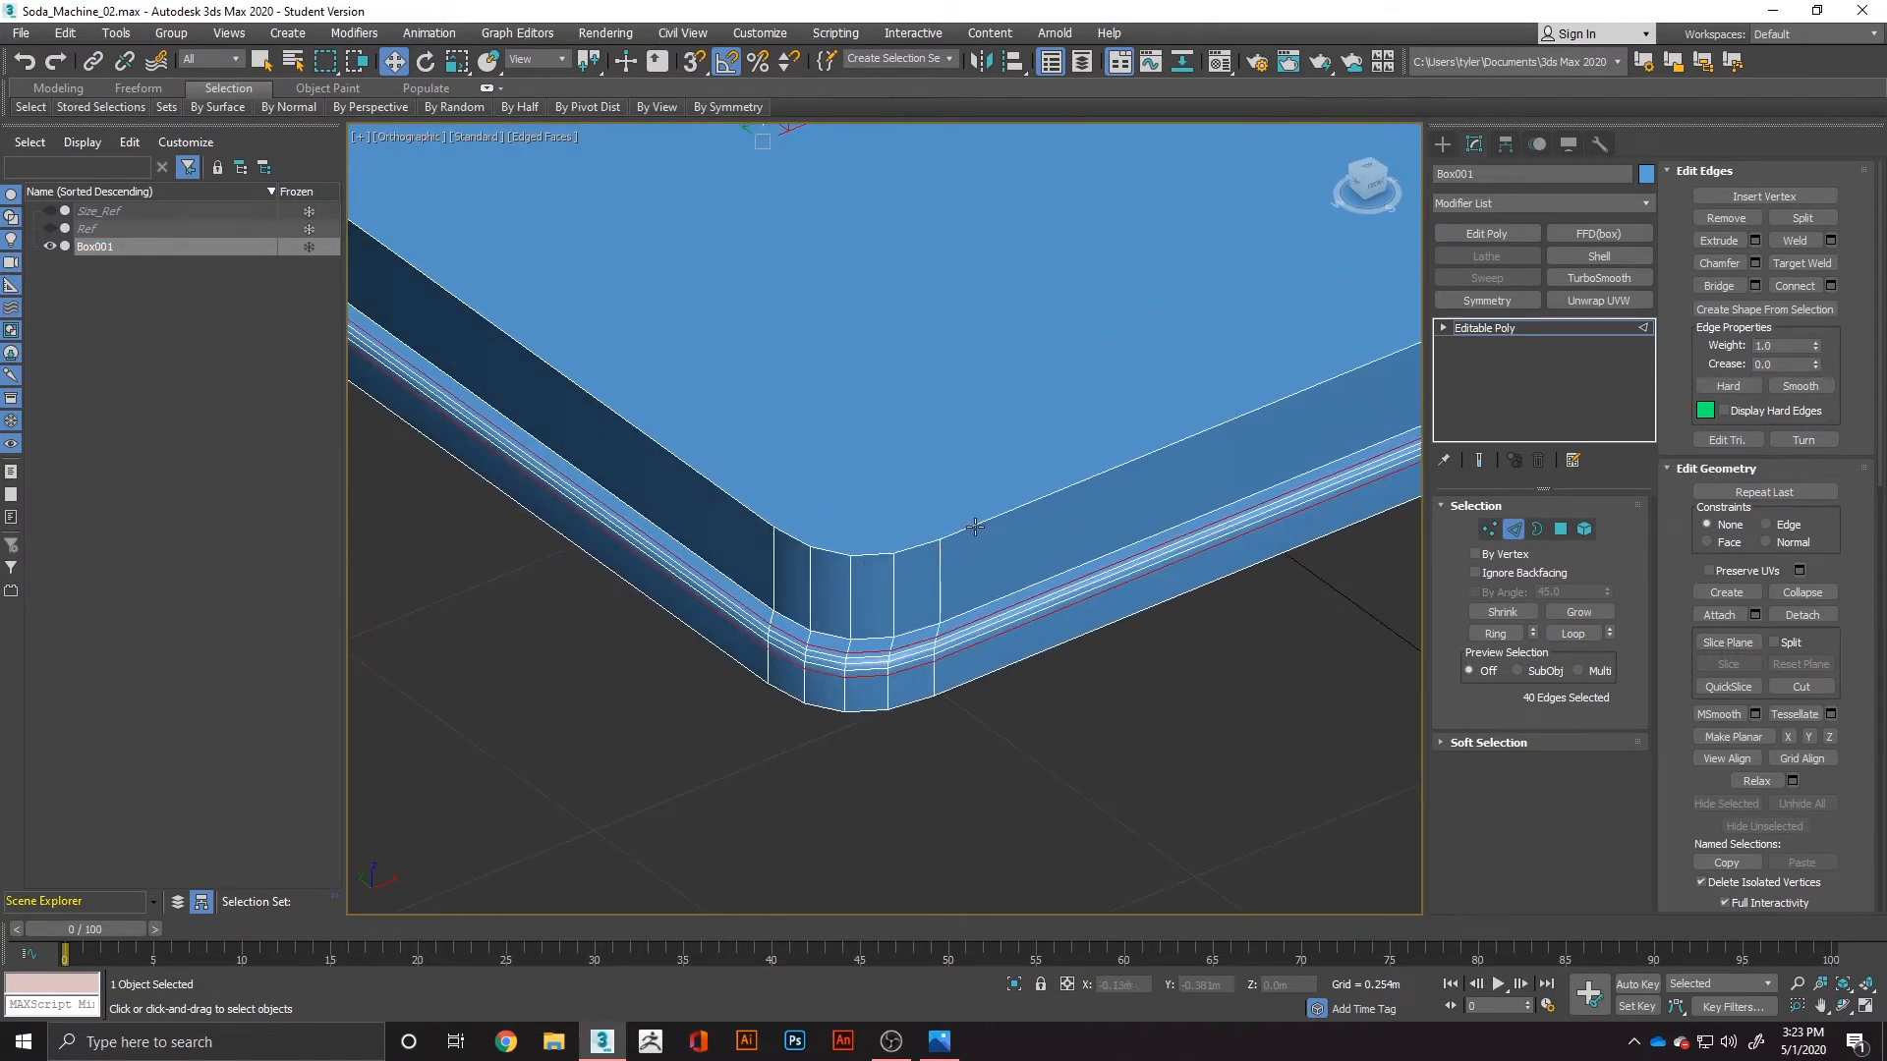
{"action": "left_click", "coordinate": [975, 528]}
{"action": "scroll", "coordinate": [982, 524], "scroll_direction": "down", "scroll_amount": 5}
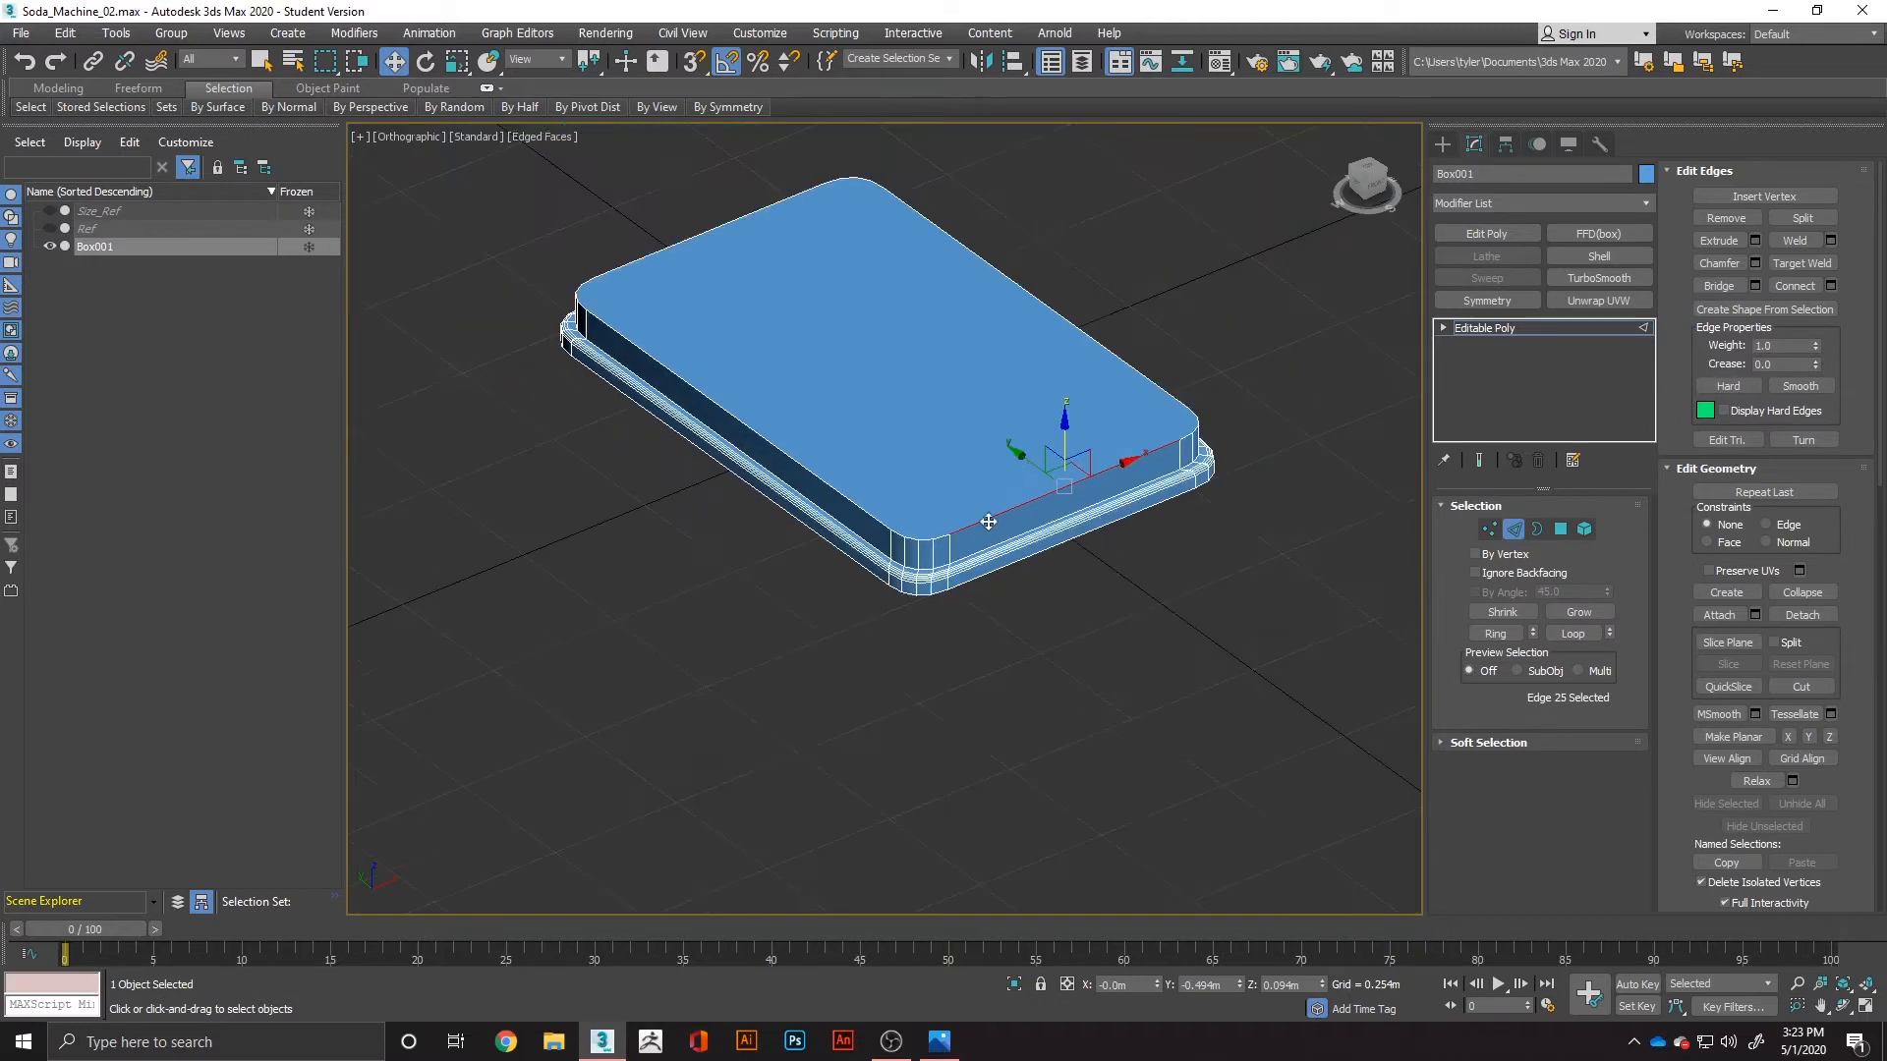
Step: Inset the base's top polygon and collapse the inset polygon into a single center vertex
{"action": "left_click", "coordinate": [1560, 529]}
{"action": "left_click", "coordinate": [979, 462]}
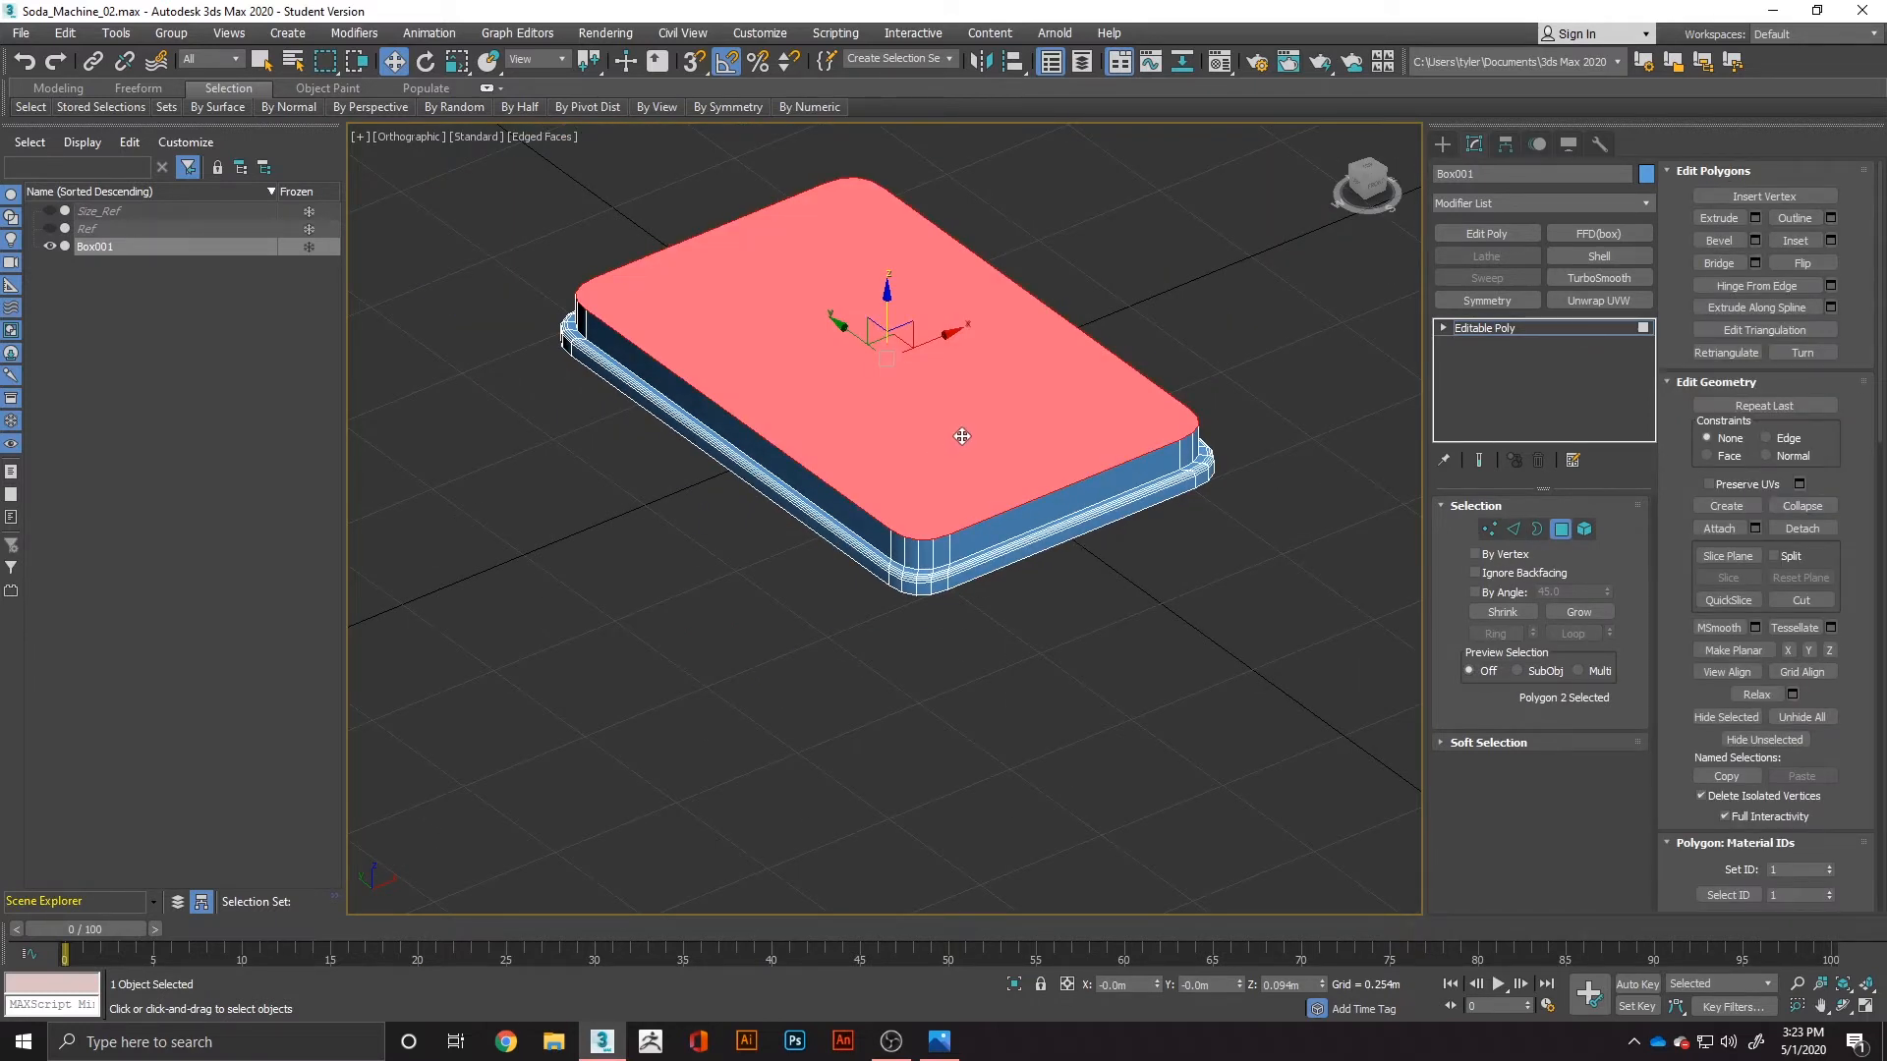
{"action": "right_click", "coordinate": [958, 436]}
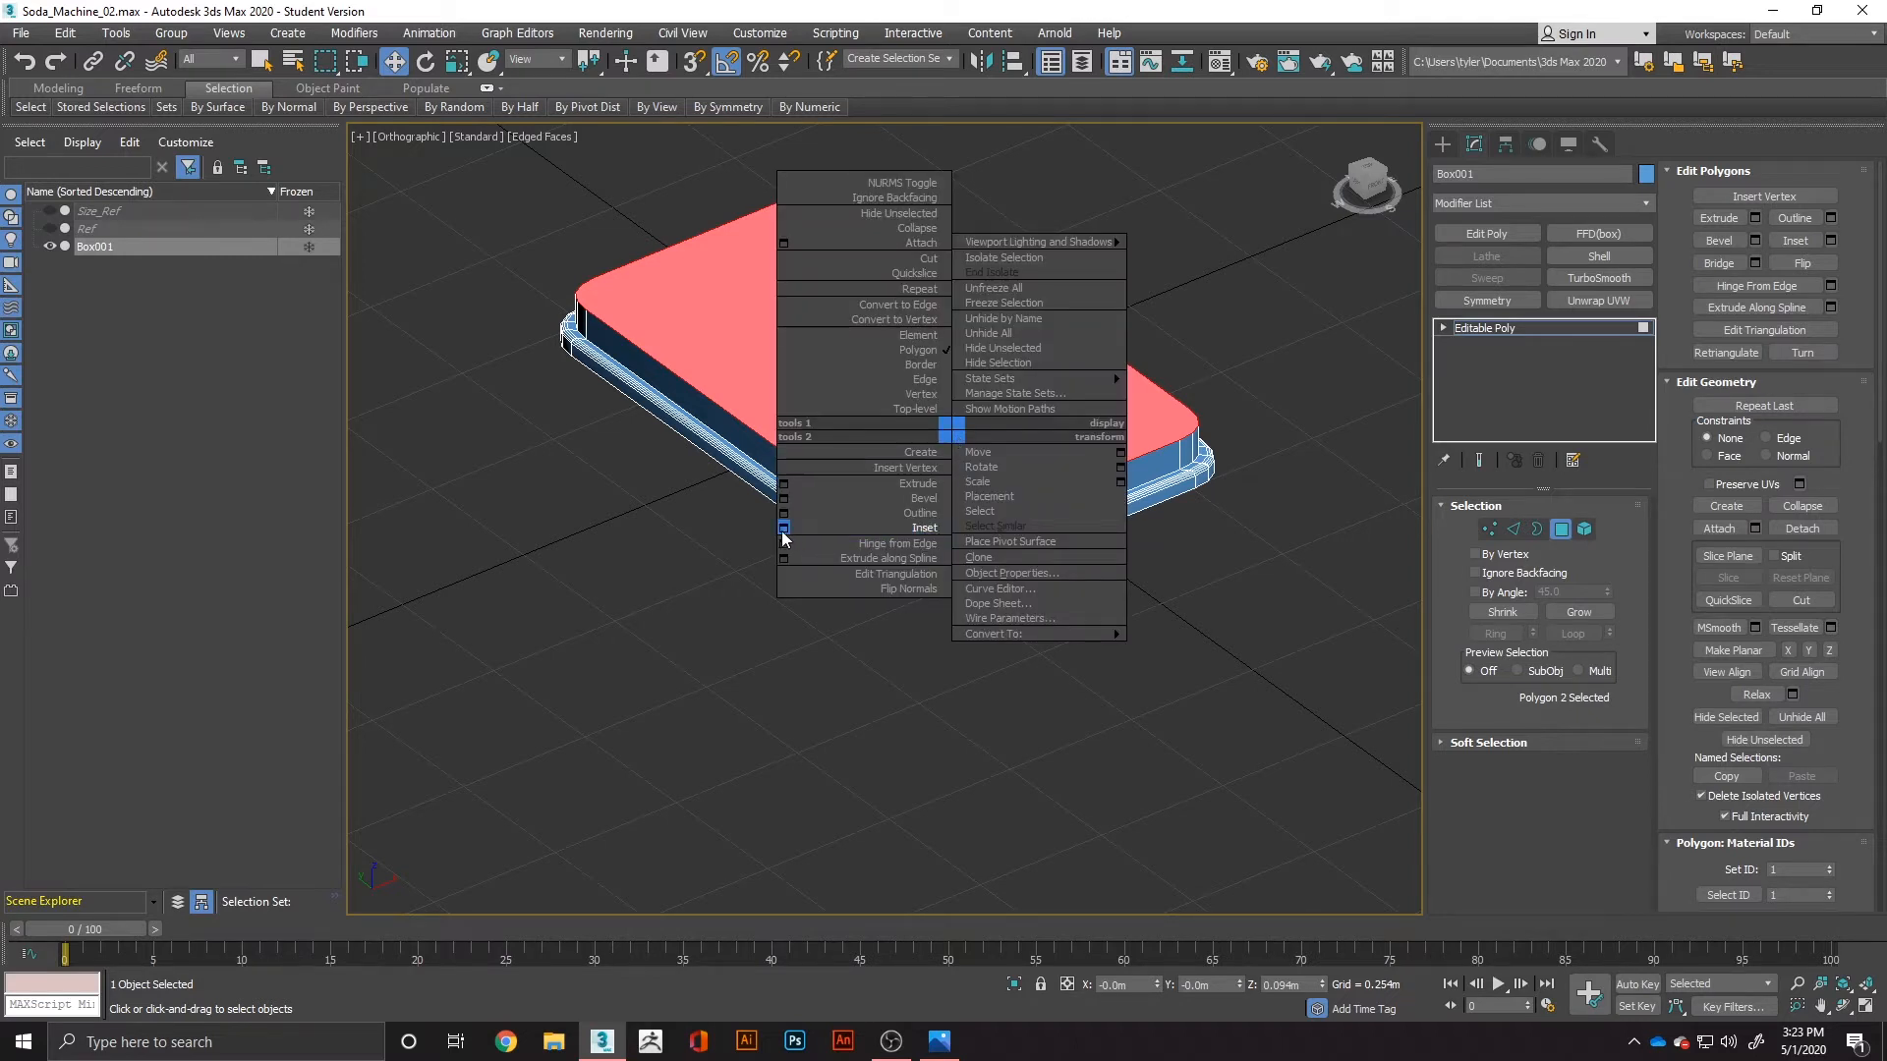
{"action": "left_click", "coordinate": [812, 535]}
{"action": "left_click", "coordinate": [894, 586]}
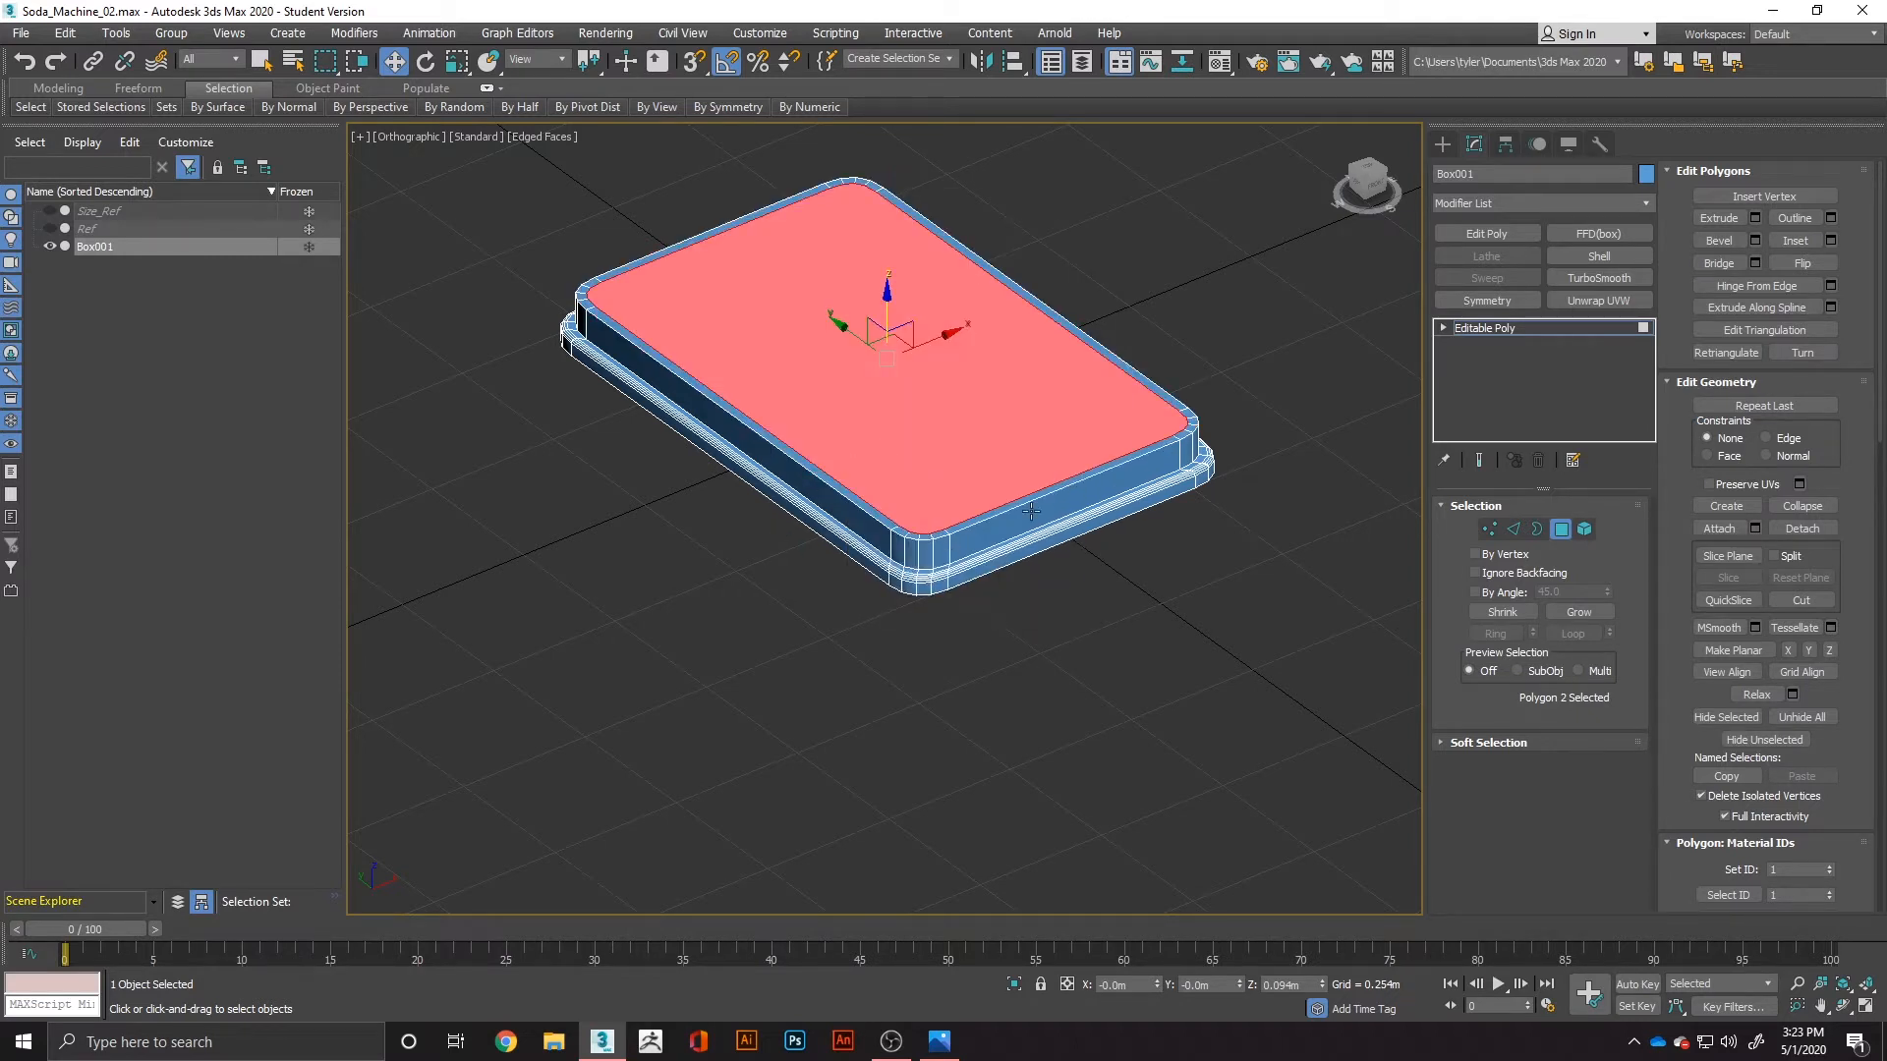
{"action": "left_click", "coordinate": [1819, 508]}
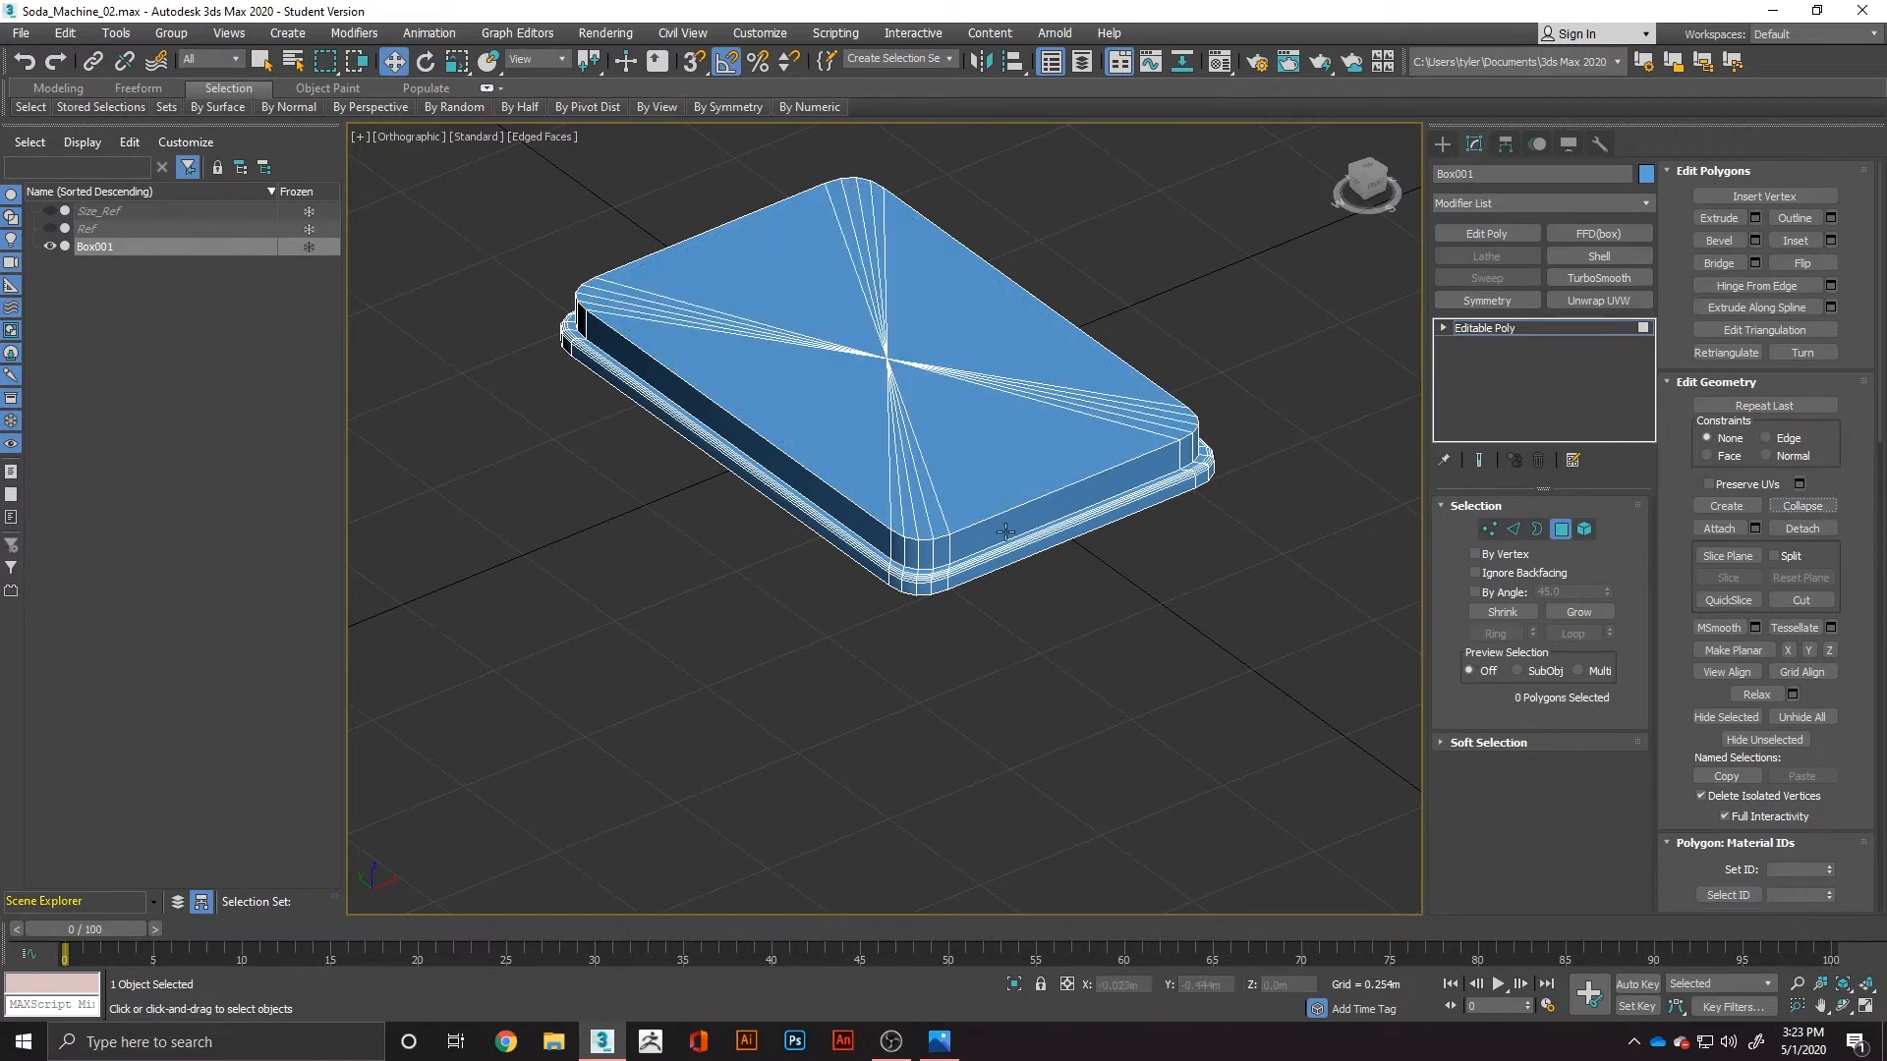
Step: Chamfer the upper tier's top outer edge loop by 0.026 m with 3 segments
{"action": "left_click", "coordinate": [1515, 528]}
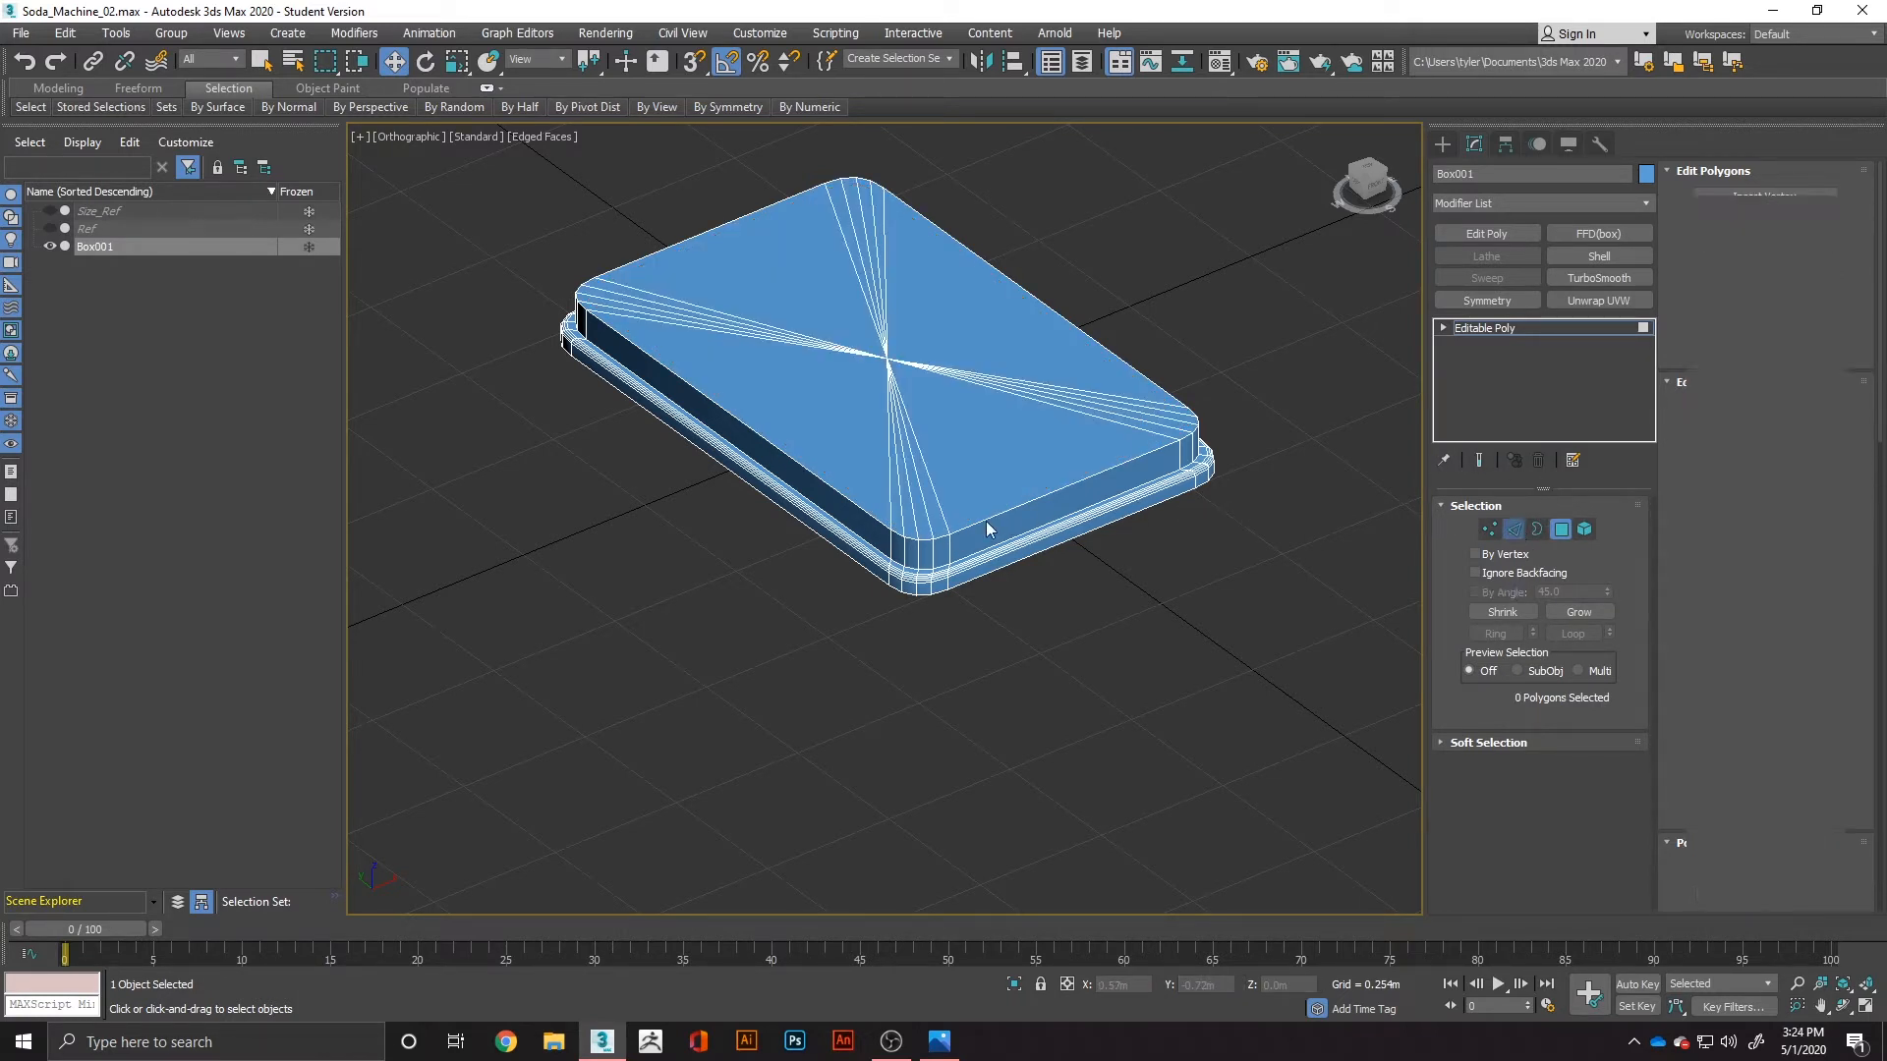
{"action": "double_click", "coordinate": [995, 517]}
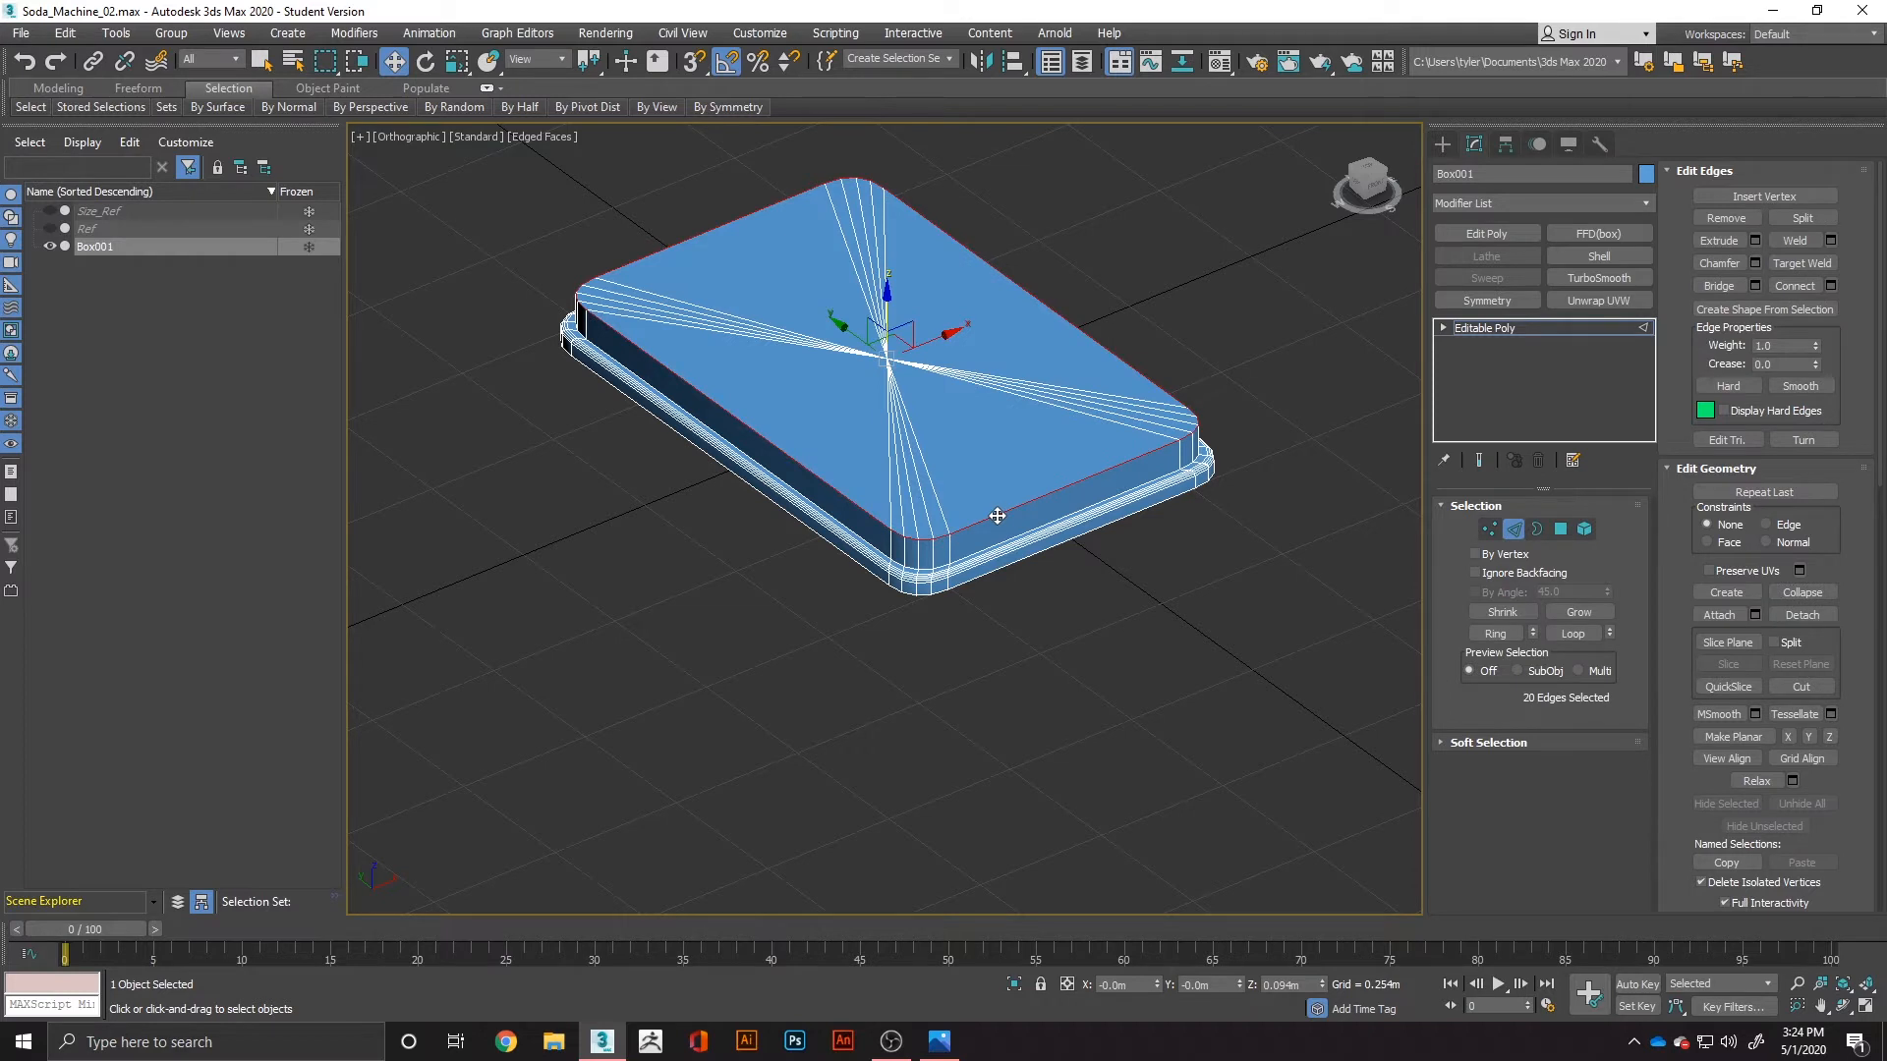
{"action": "right_click", "coordinate": [829, 411]}
{"action": "left_click", "coordinate": [656, 518]}
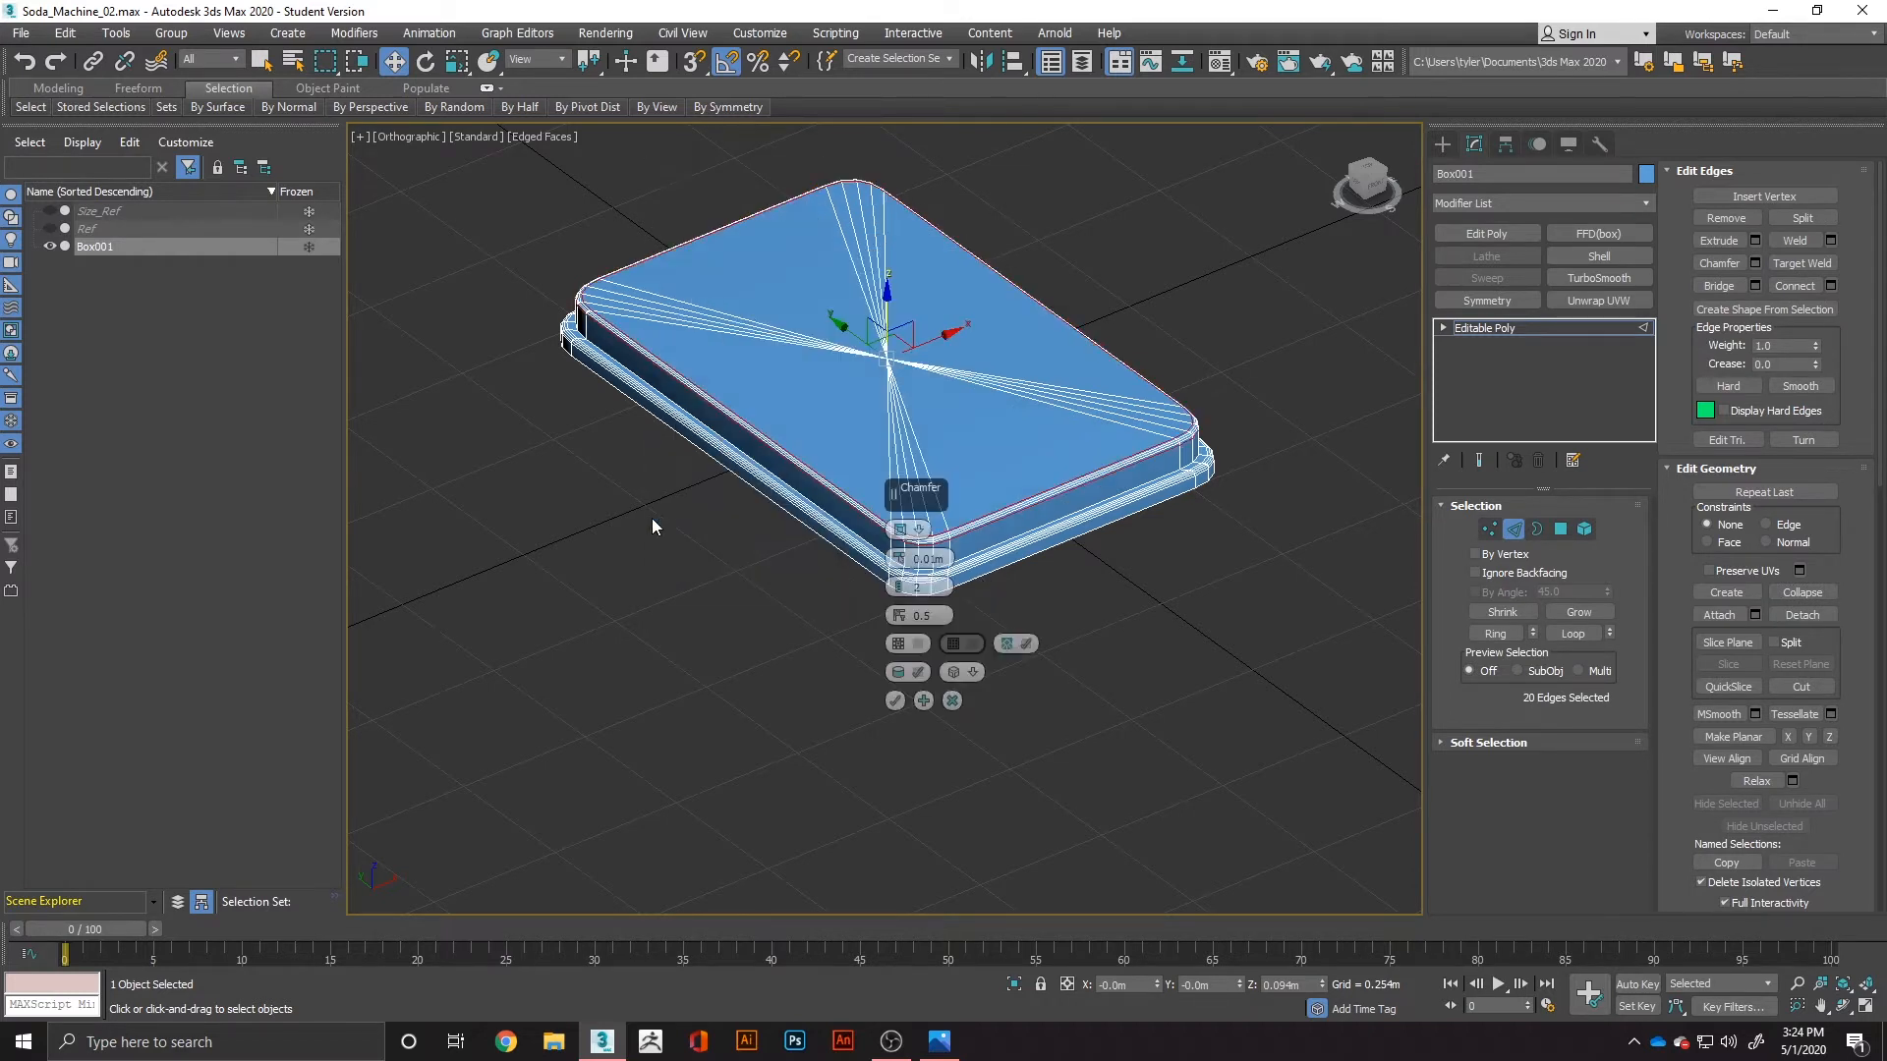
{"action": "scroll", "coordinate": [896, 564], "scroll_direction": "up", "scroll_amount": 3}
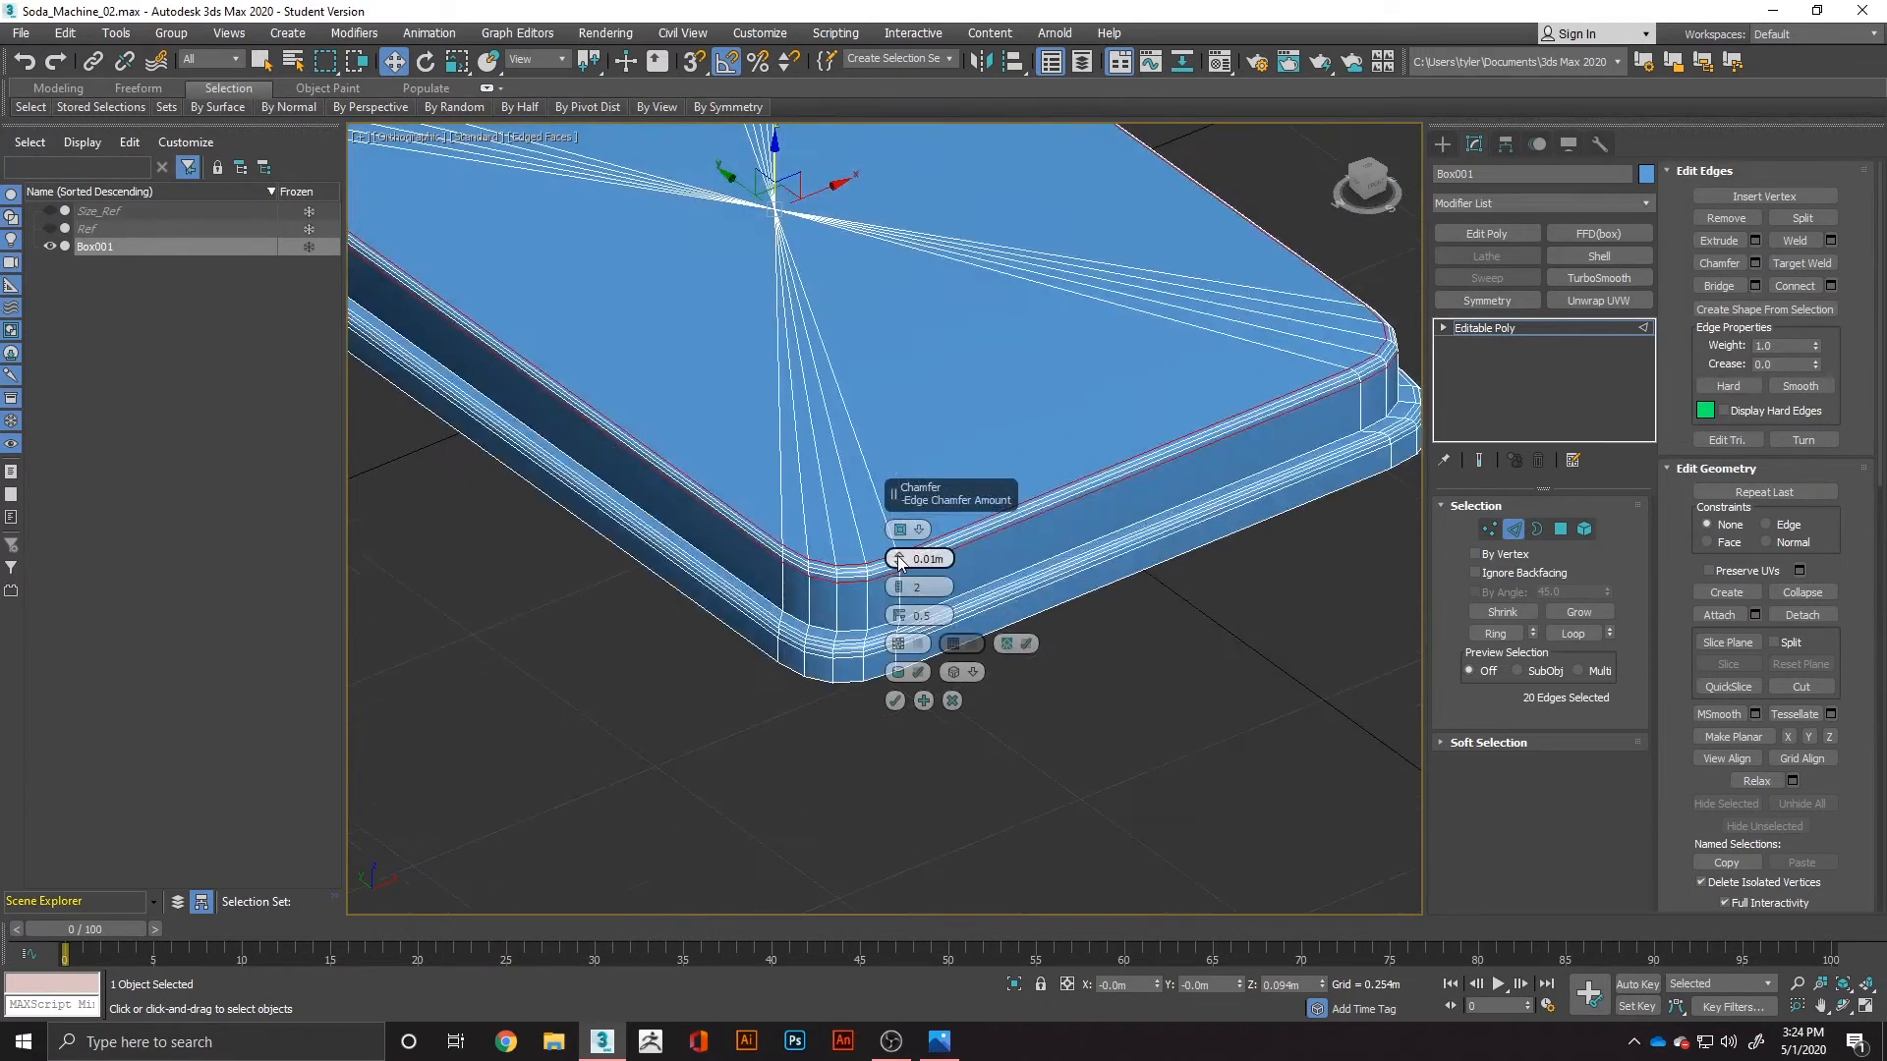
{"action": "mouse_move", "coordinate": [900, 560]}
{"action": "left_mouse_down"}
{"action": "mouse_move", "coordinate": [897, 536]}
{"action": "mouse_move", "coordinate": [900, 577]}
{"action": "left_mouse_up"}
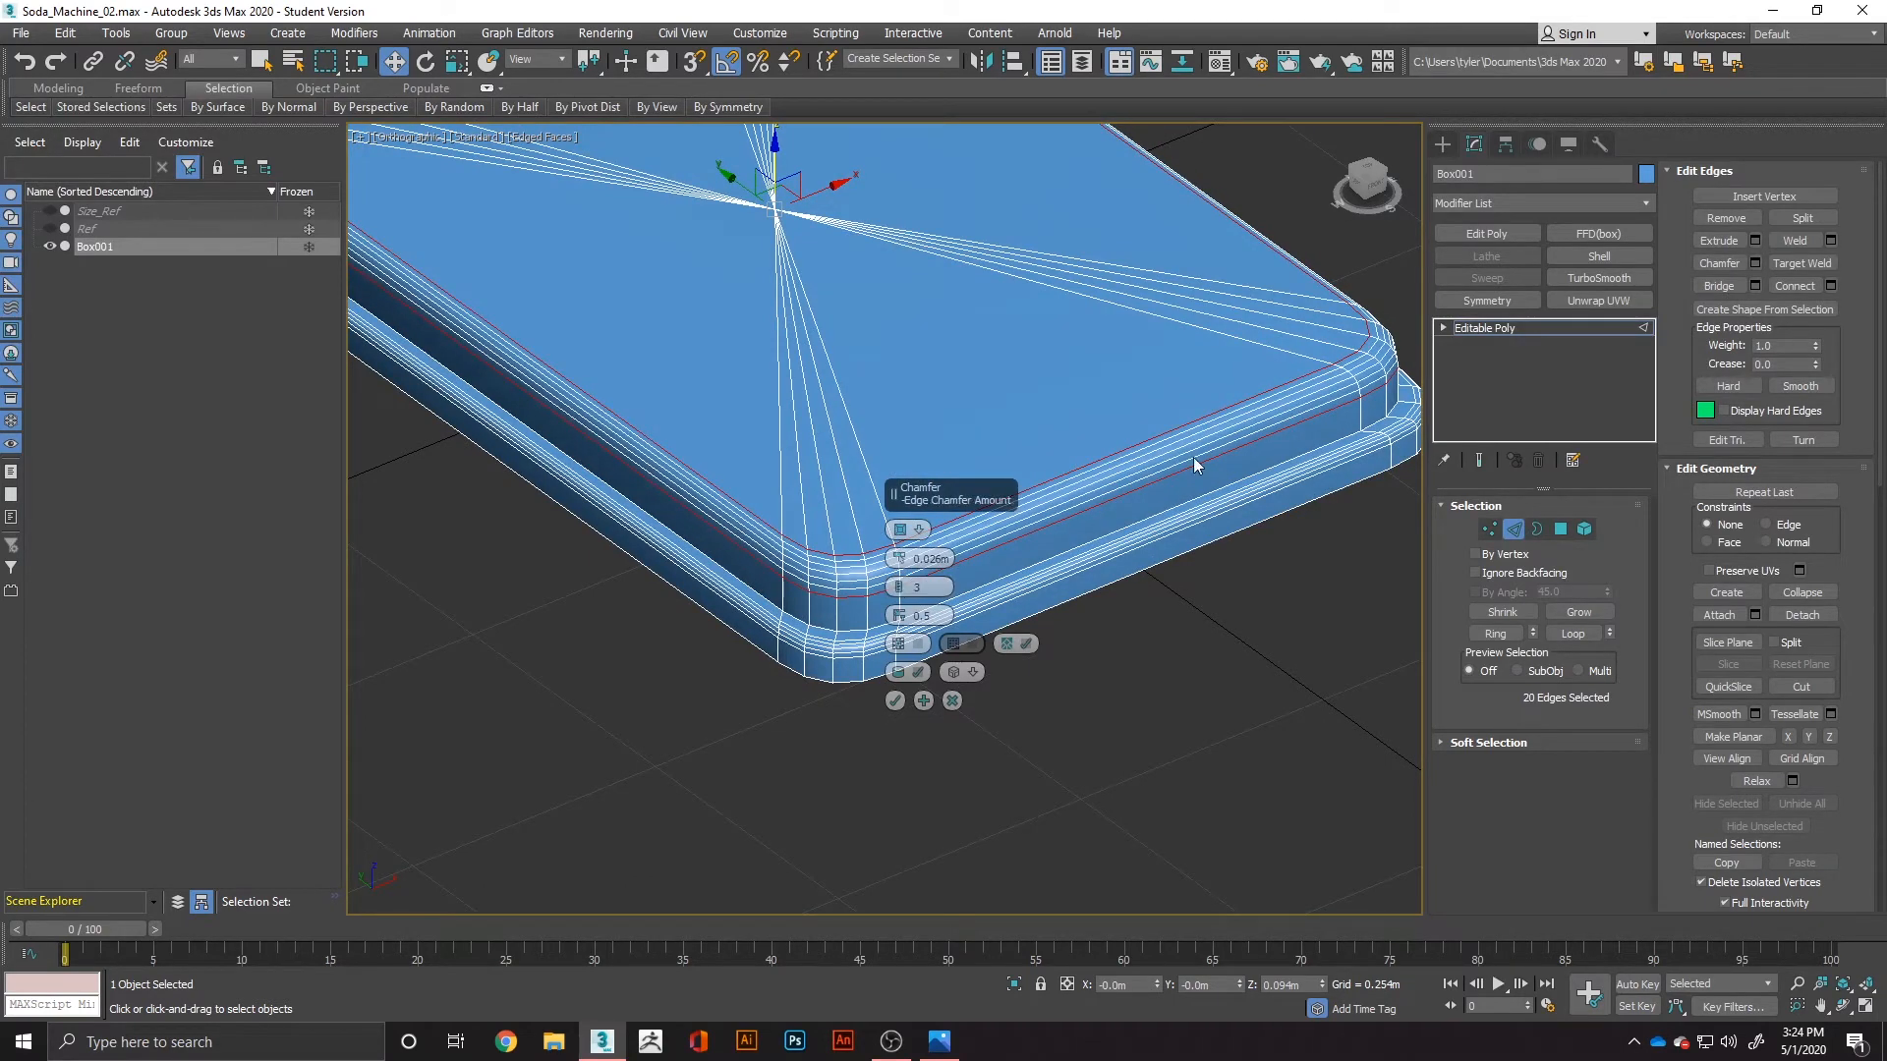
Step: Compare the rim with the vending machine concept art, reduce the chamfer amount to 0.019 m and apply it
{"action": "scroll", "coordinate": [1248, 452], "scroll_direction": "down", "scroll_amount": 3}
{"action": "middle_click_drag", "start_coordinate": [1274, 474], "coordinate": [1120, 431], "text": "alt"}
{"action": "key", "text": "alt+Tab"}
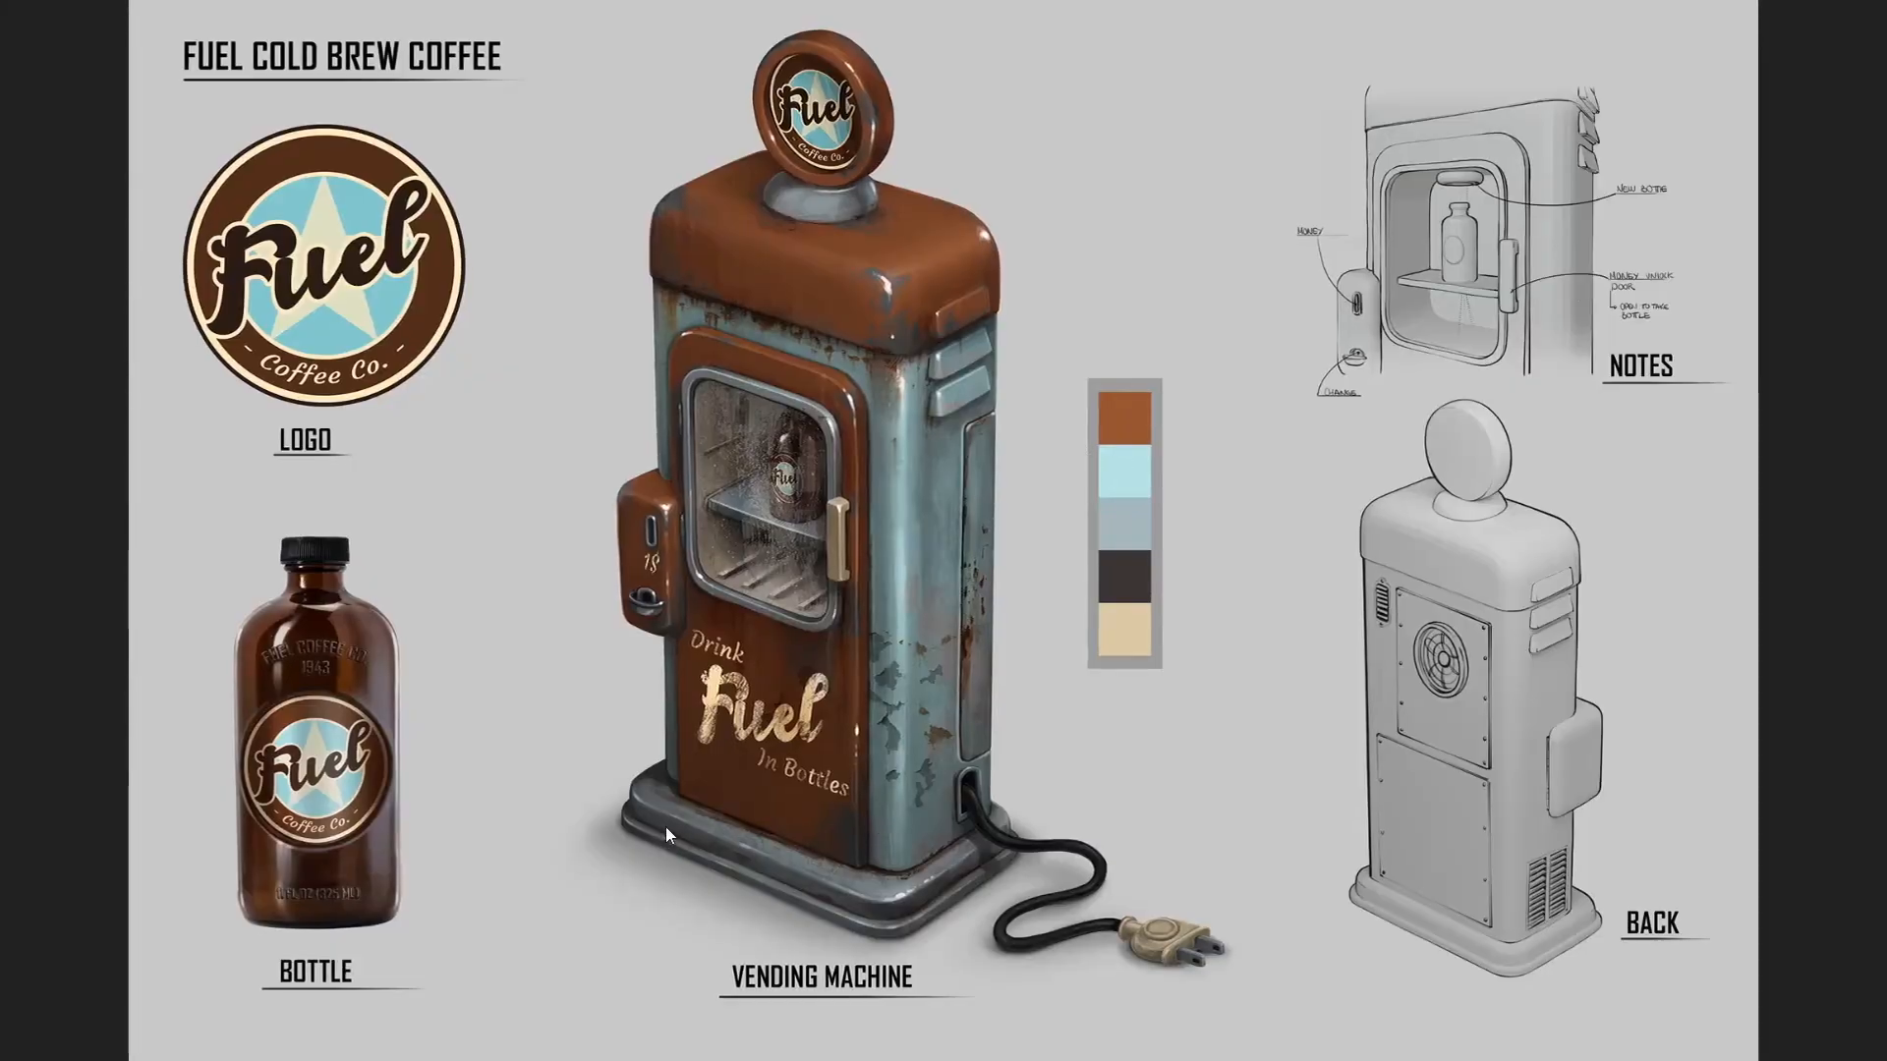
{"action": "key", "text": "alt+Tab"}
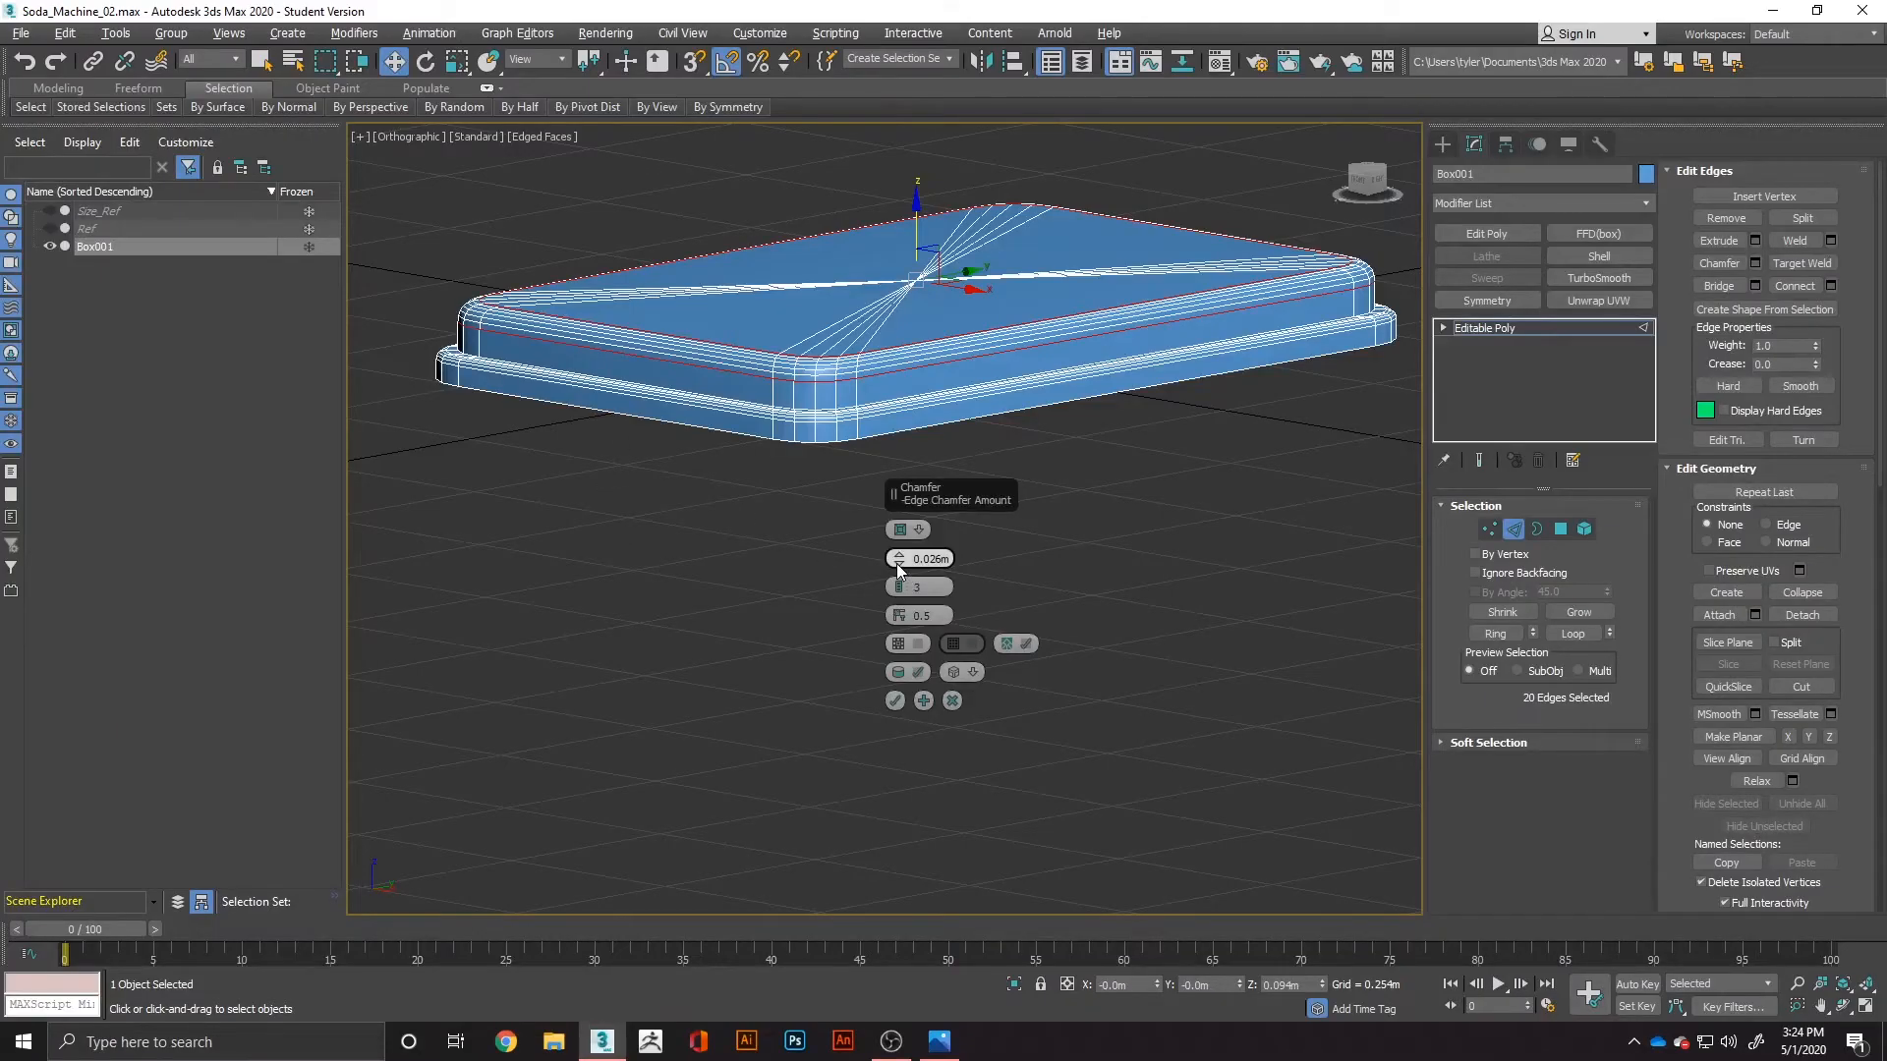
{"action": "left_click_drag", "start_coordinate": [896, 563], "coordinate": [901, 565]}
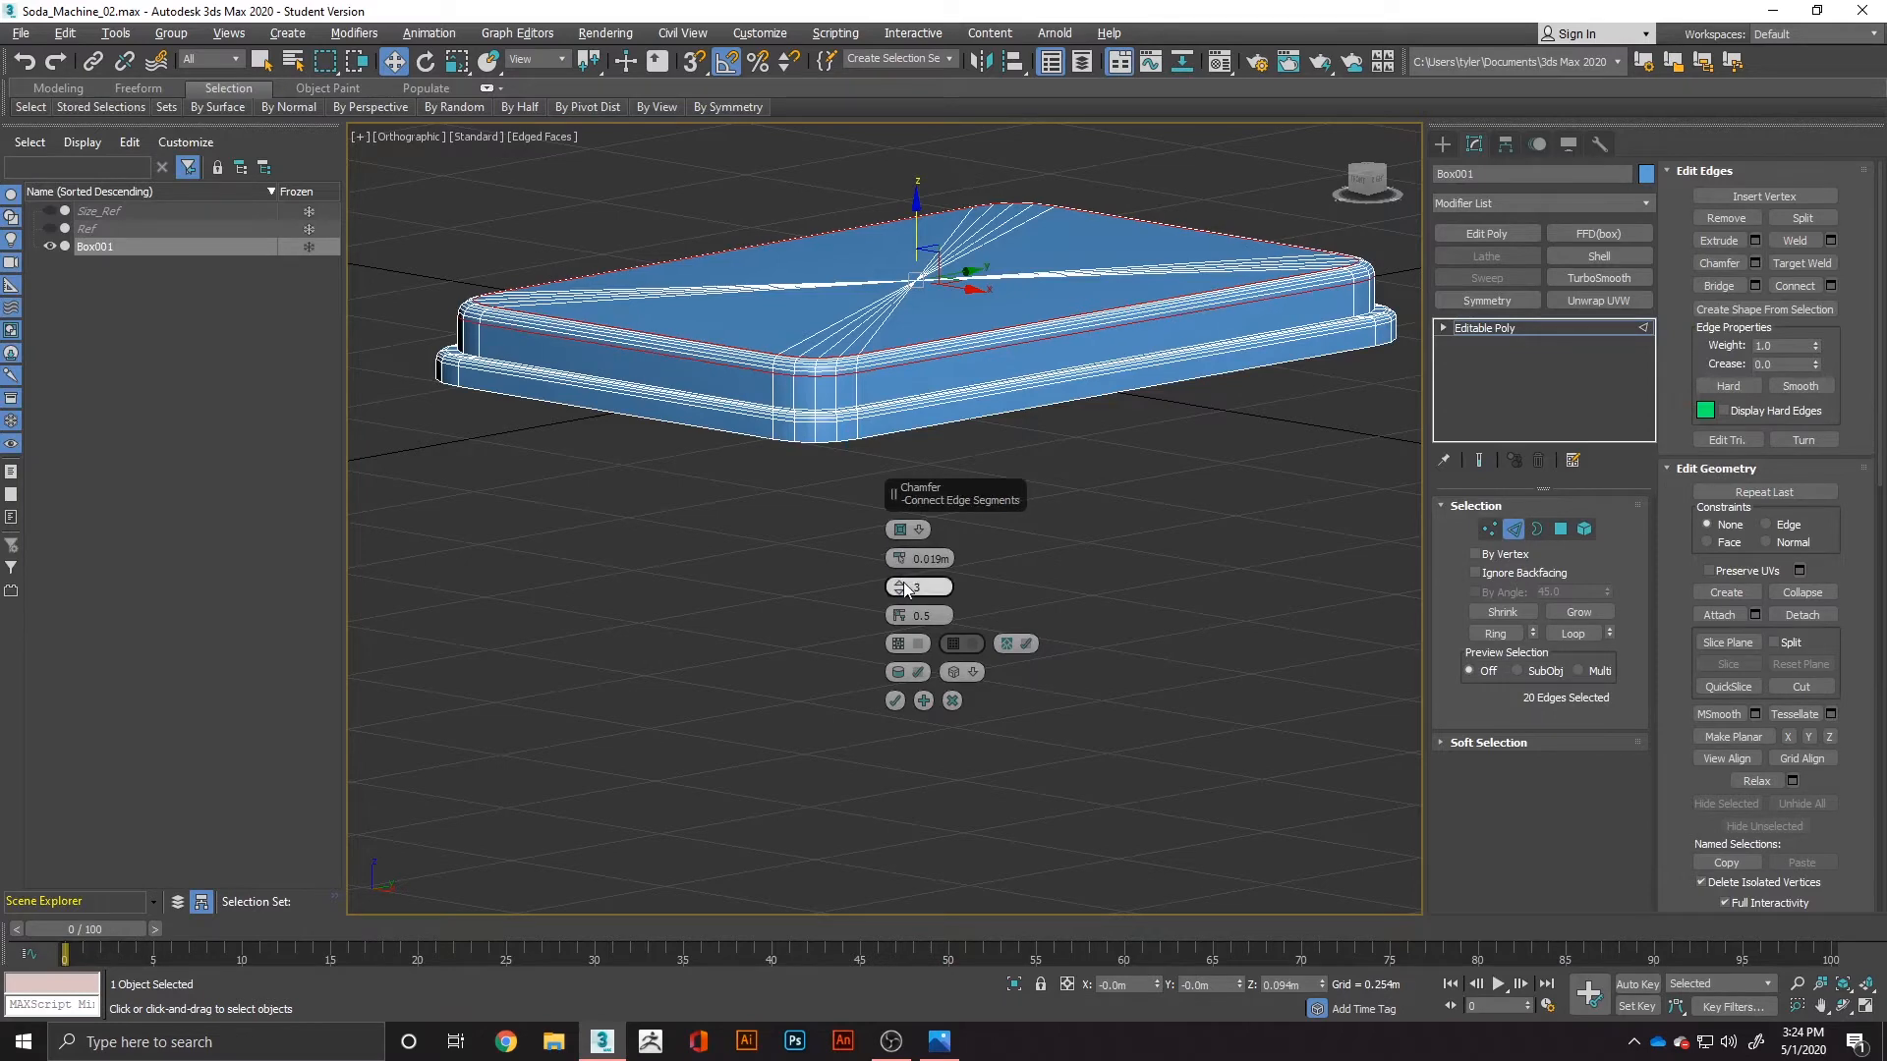
{"action": "left_click", "coordinate": [894, 700]}
Step: Switch to the perspective view, rename the base object Base_HP and clear its edge selection
{"action": "middle_click_drag", "start_coordinate": [898, 661], "coordinate": [1307, 435], "text": "alt"}
{"action": "key", "text": "p"}
{"action": "scroll", "coordinate": [1192, 392], "scroll_direction": "down", "scroll_amount": 5}
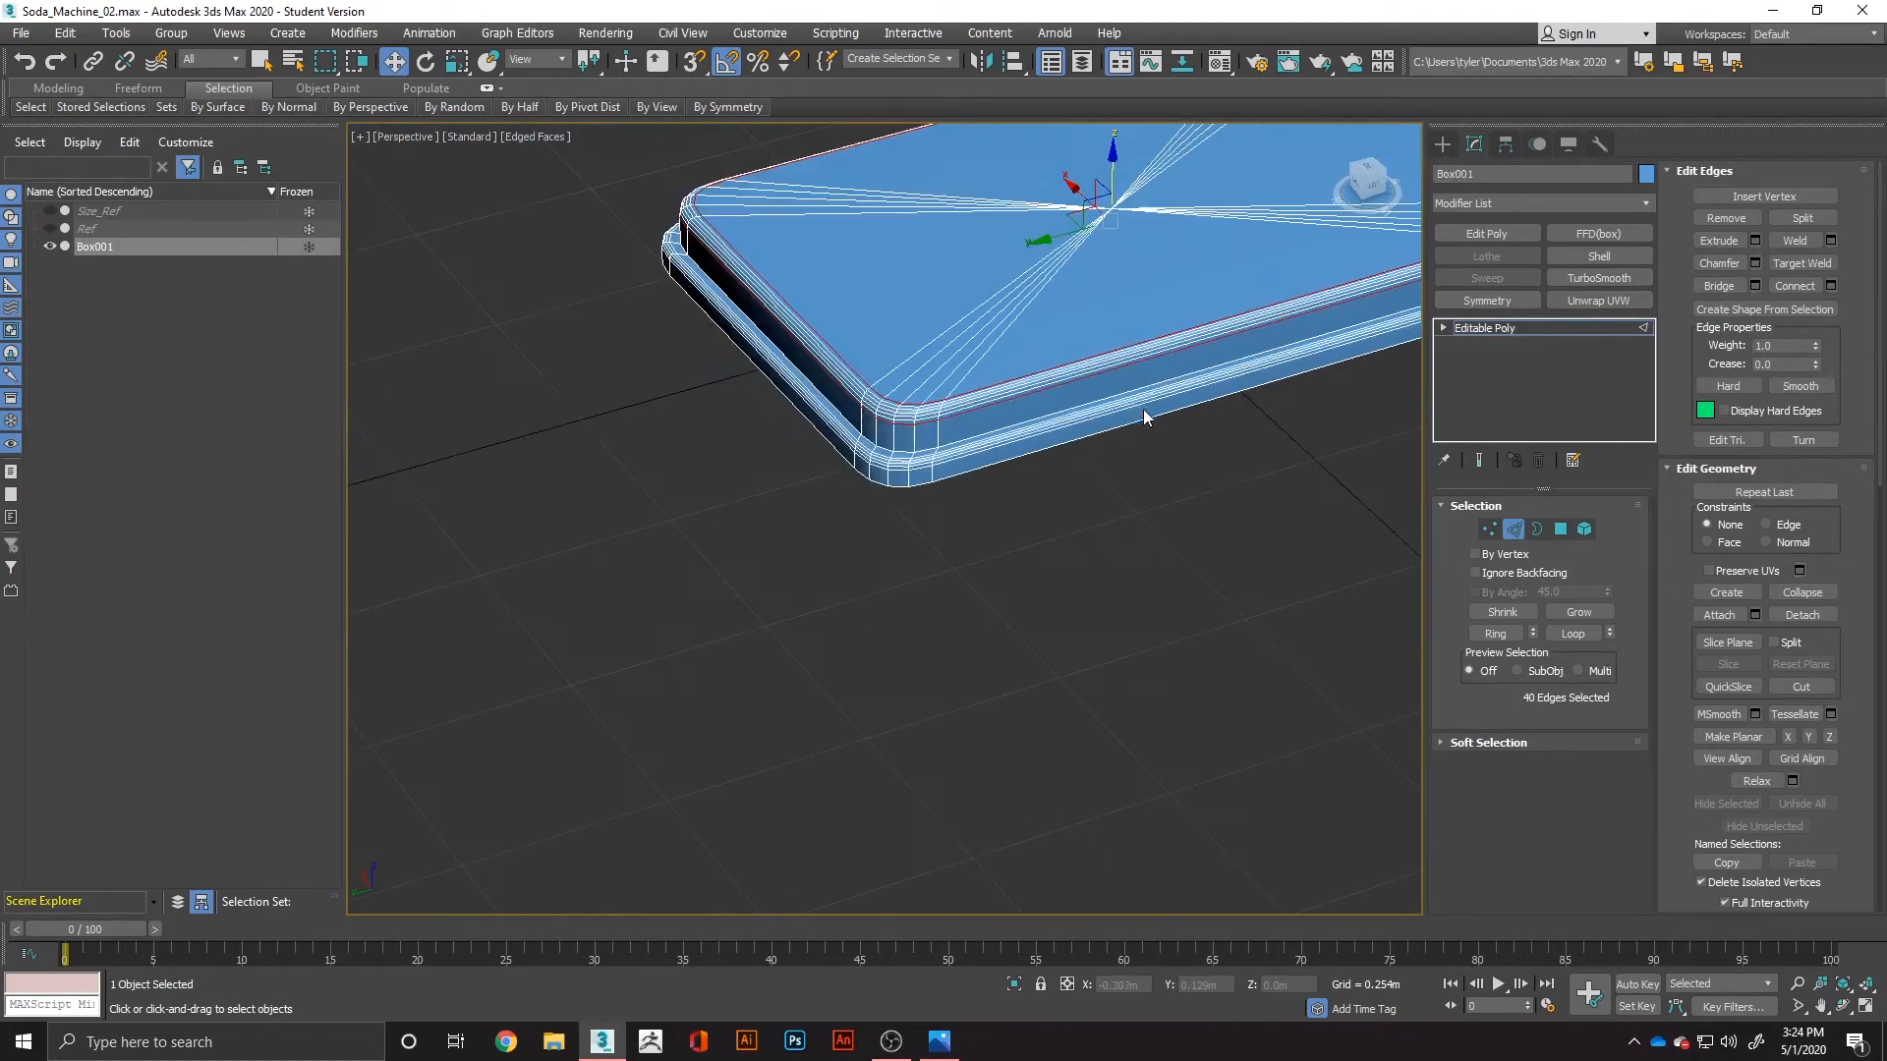
{"action": "middle_click_drag", "start_coordinate": [1145, 417], "coordinate": [937, 539]}
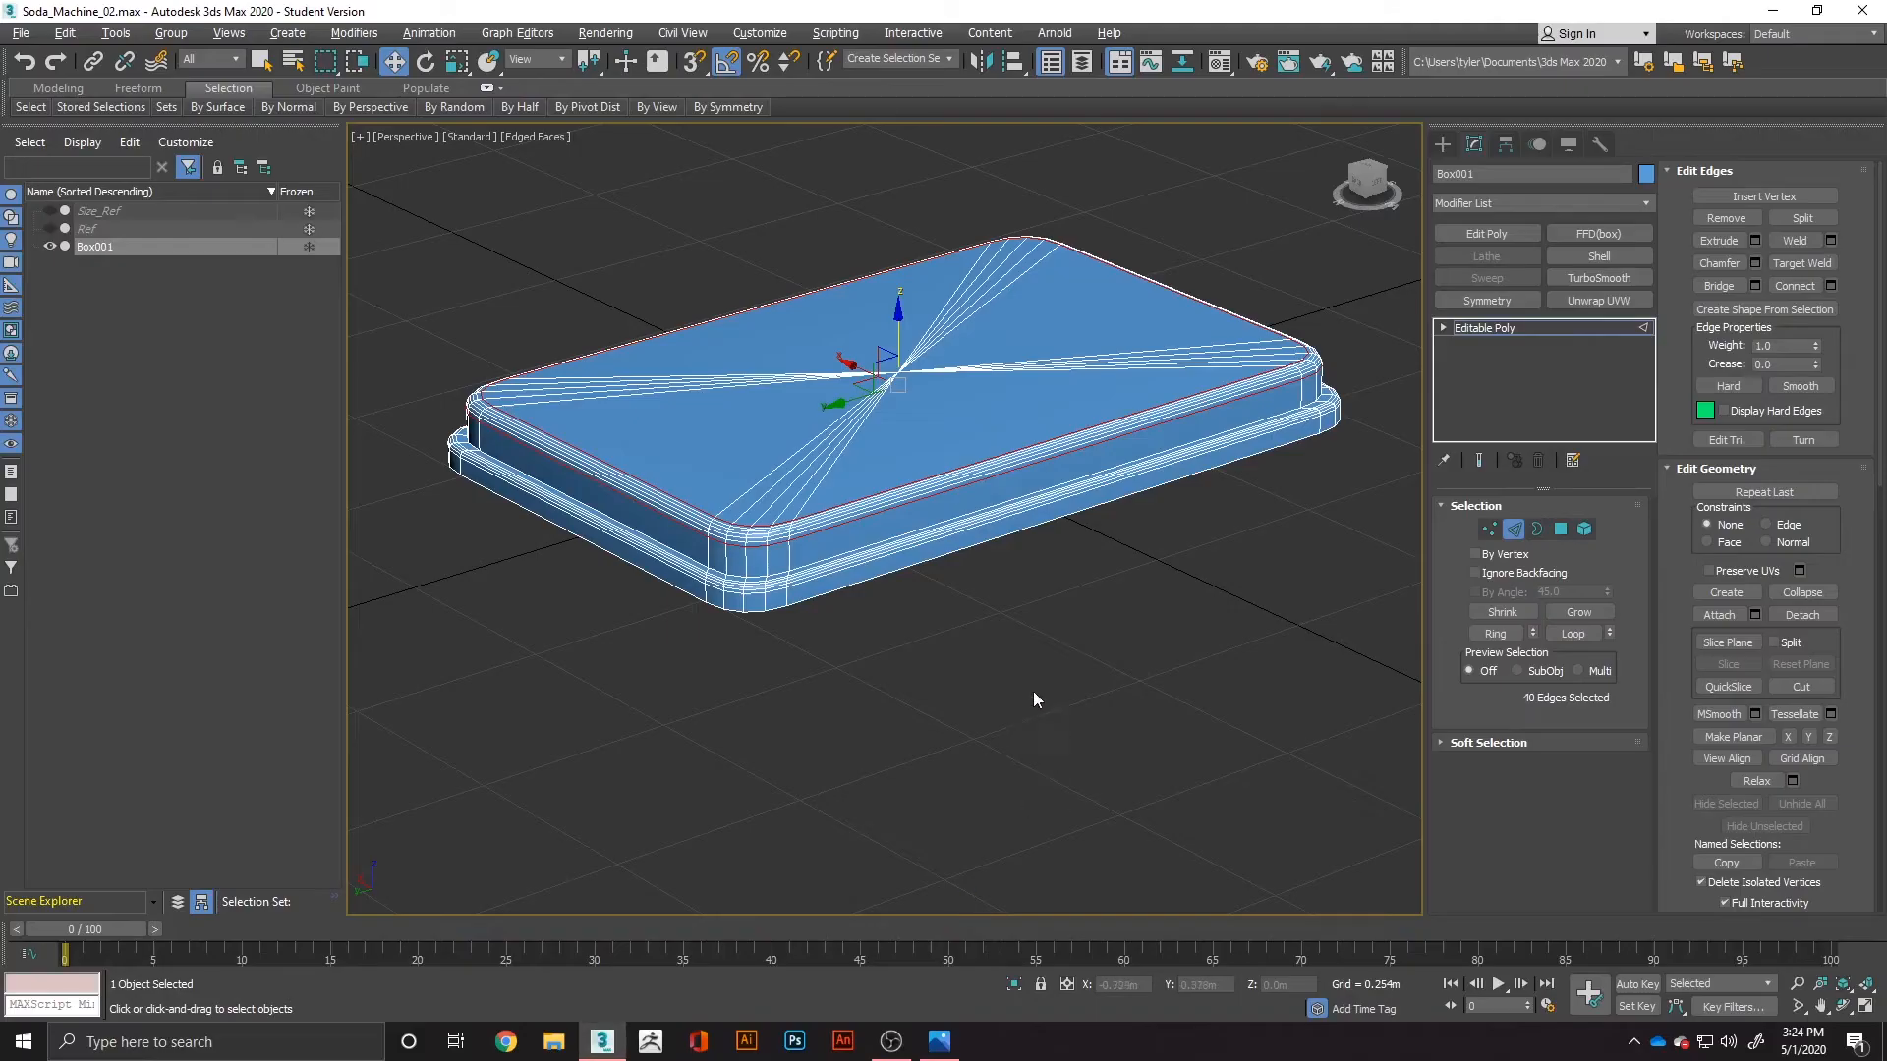
{"action": "scroll", "coordinate": [1033, 692], "scroll_direction": "down", "scroll_amount": 2}
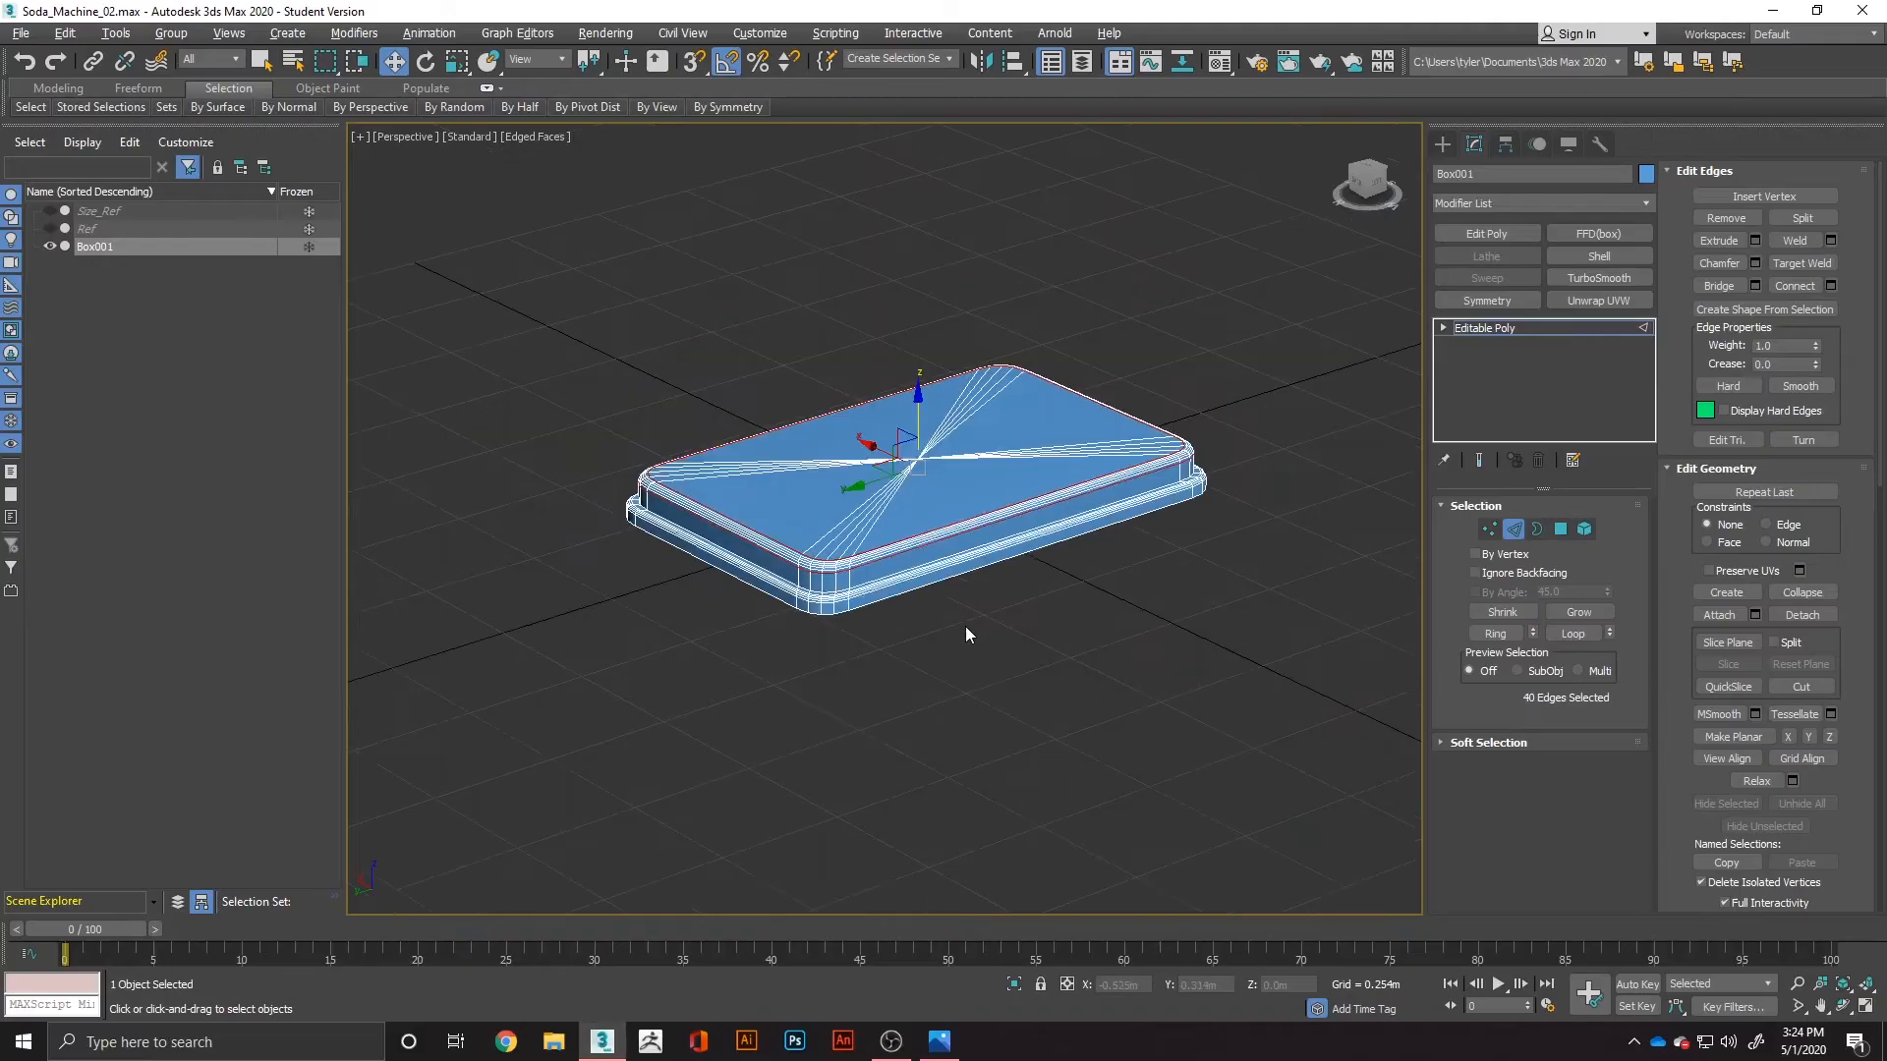
{"action": "middle_click_drag", "start_coordinate": [969, 635], "coordinate": [919, 673]}
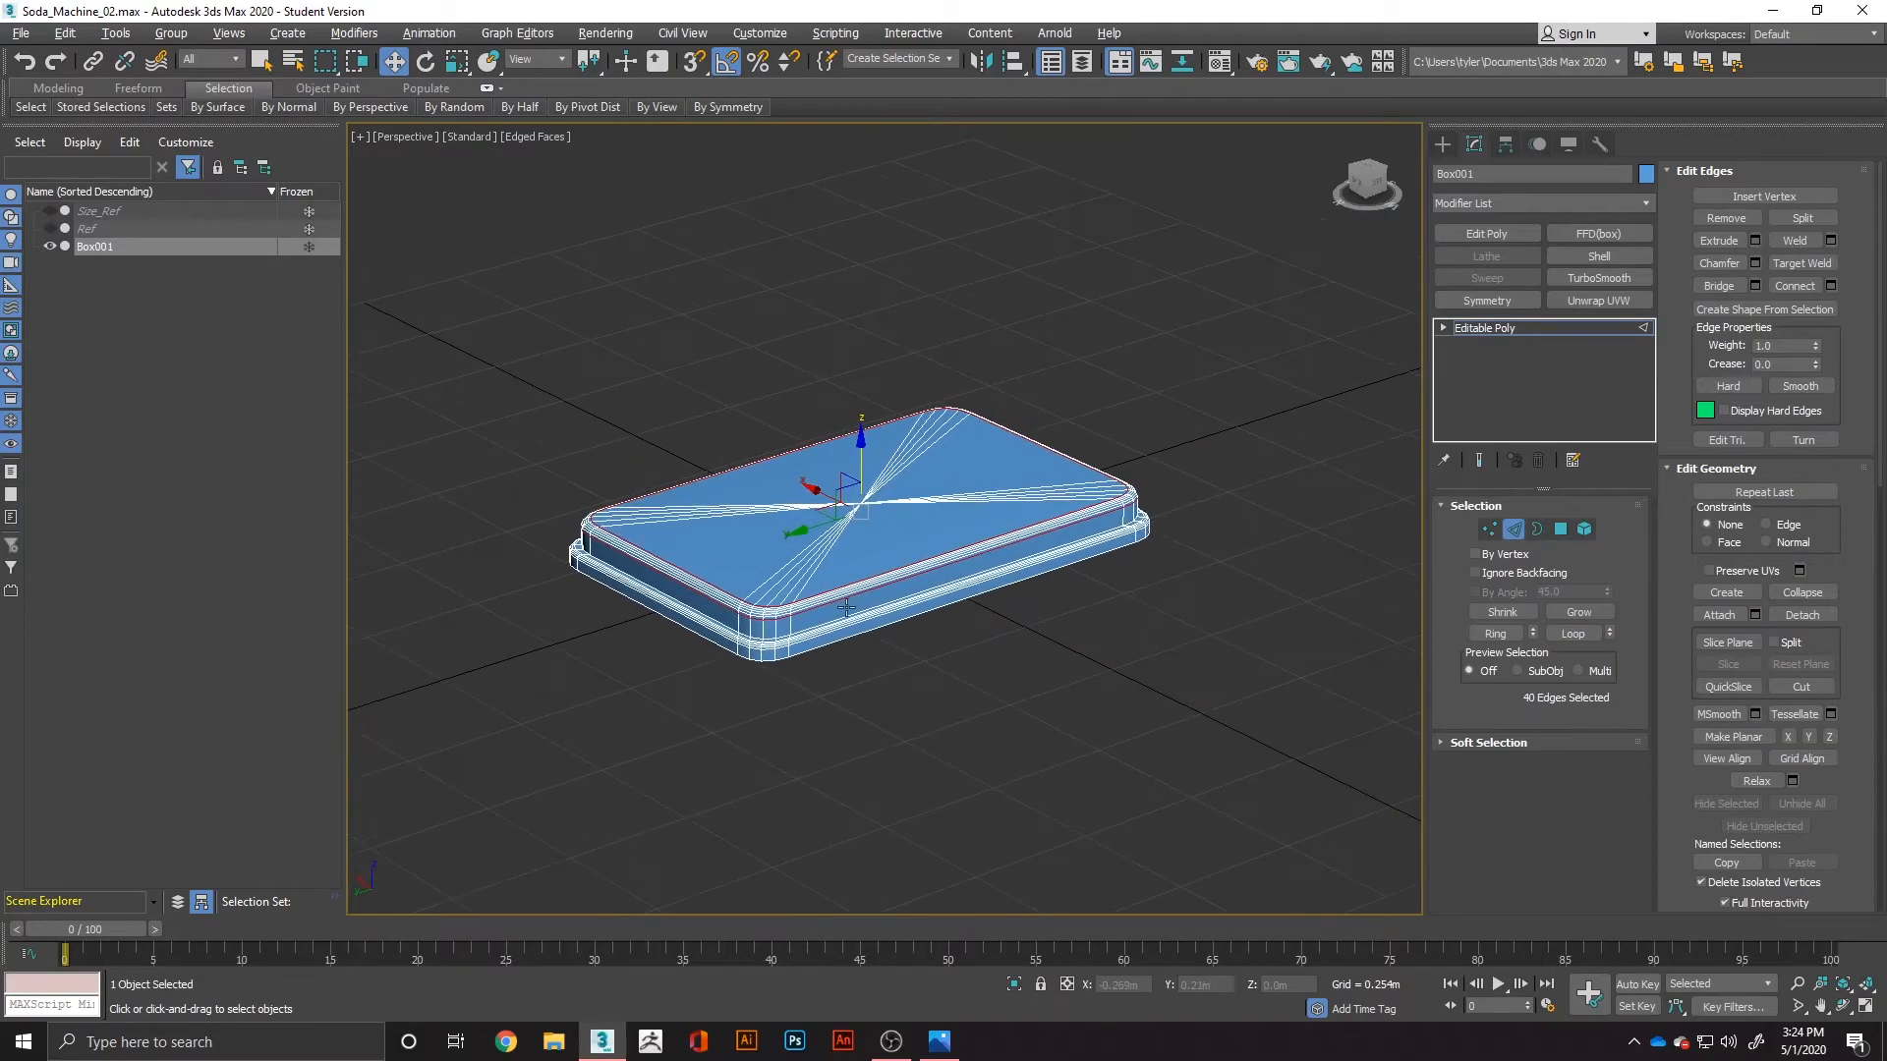
{"action": "double_click", "coordinate": [94, 250]}
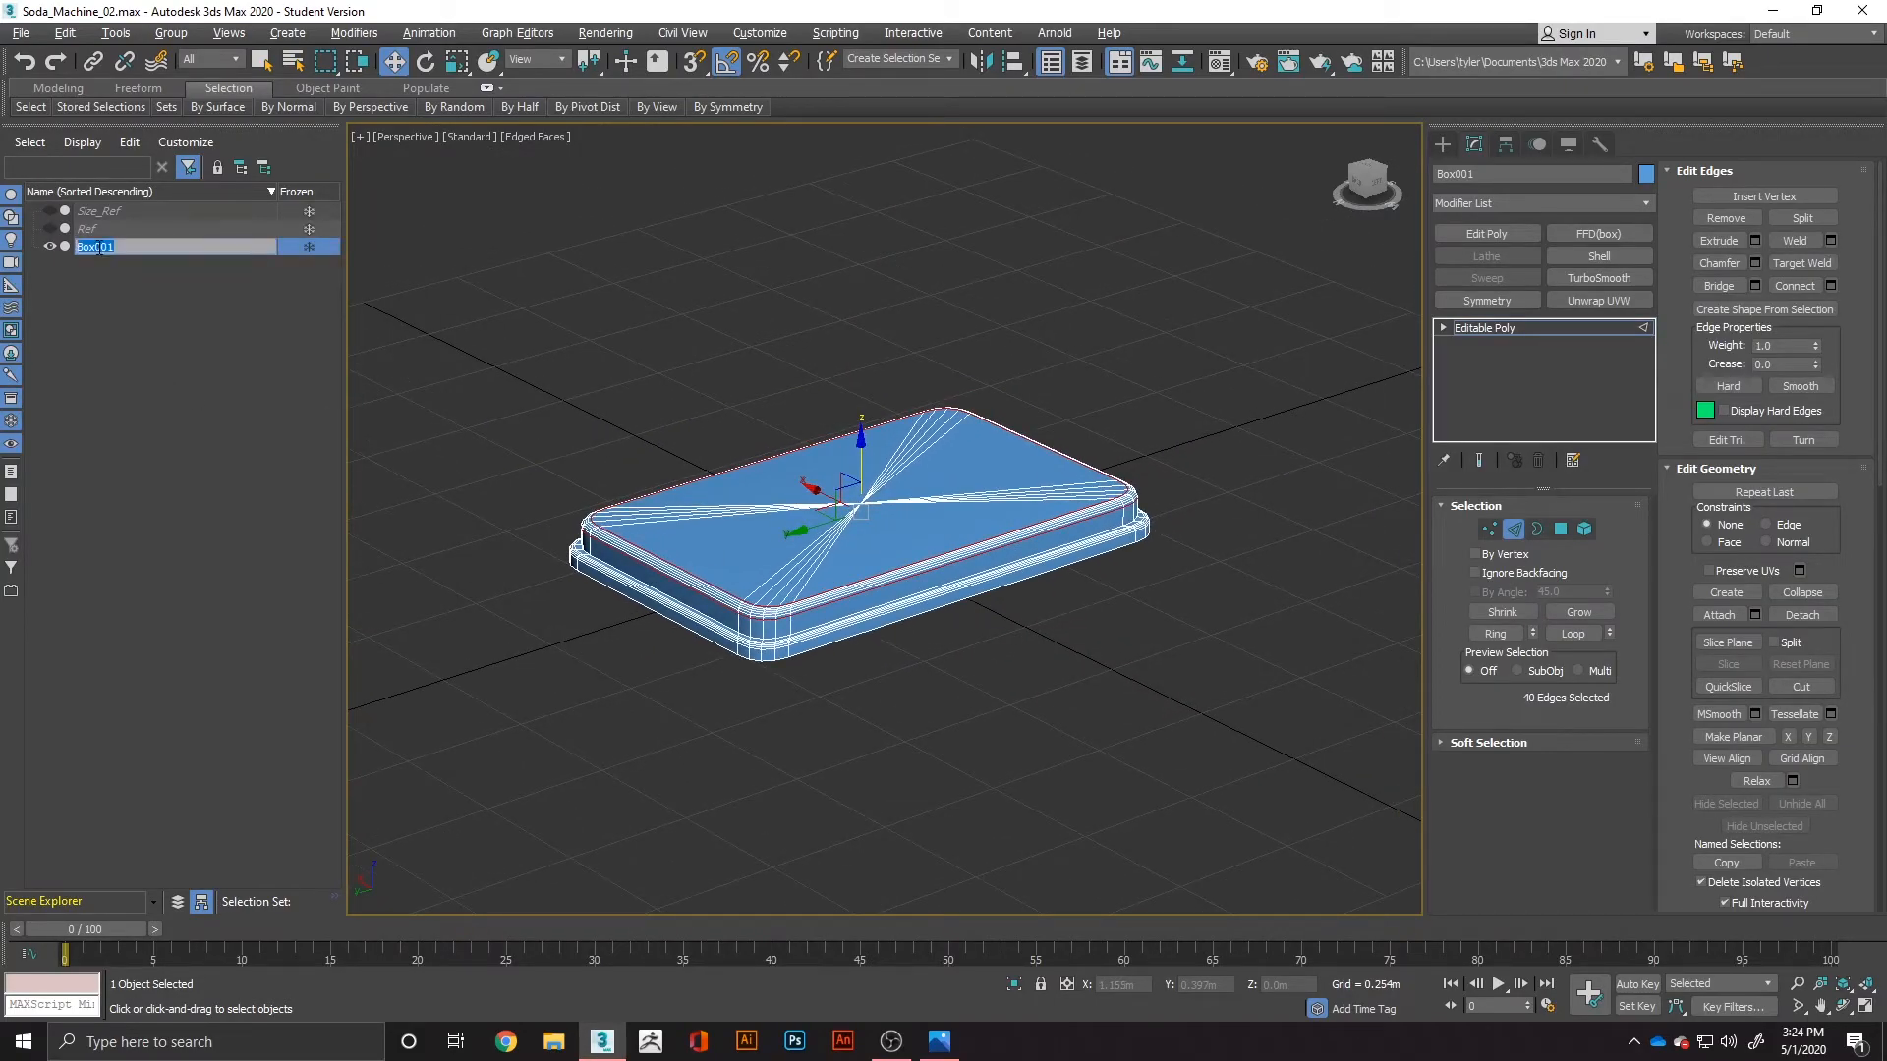
{"action": "type", "text": "Base_HP"}
{"action": "key", "text": "Return"}
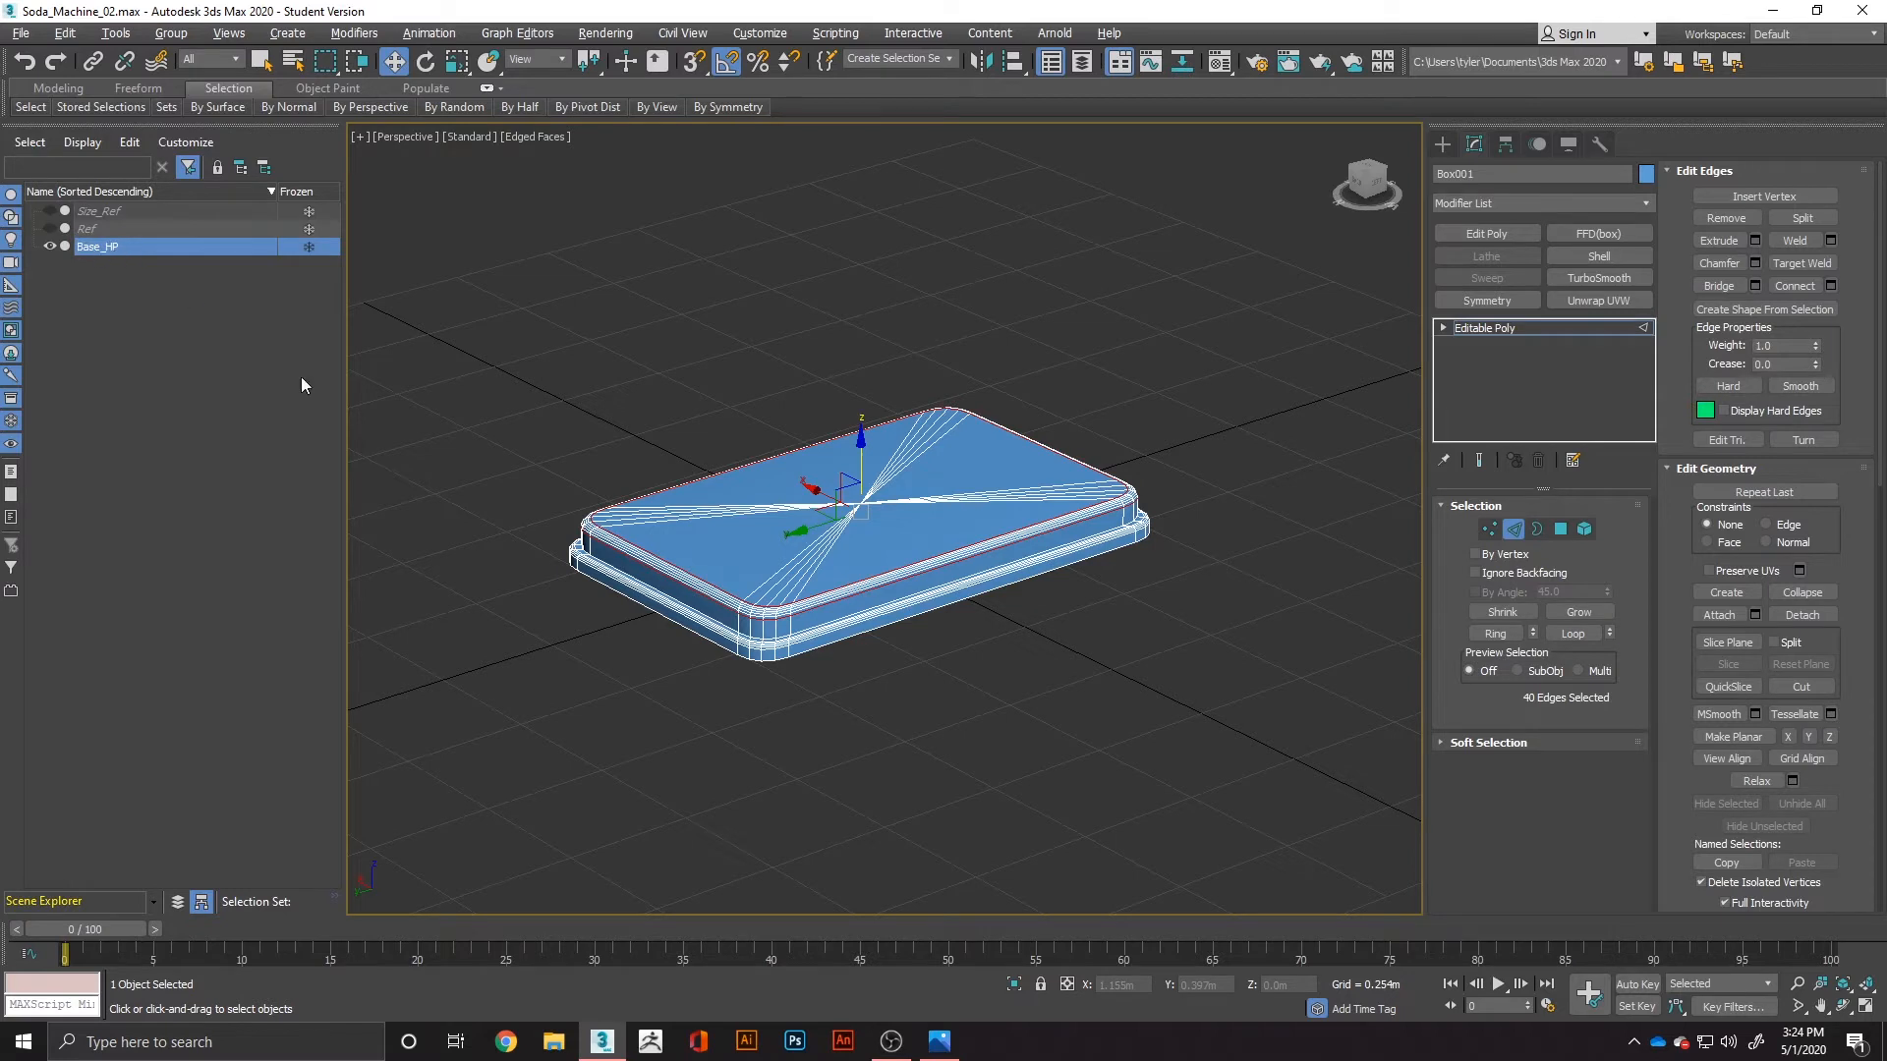
{"action": "left_click", "coordinate": [865, 739]}
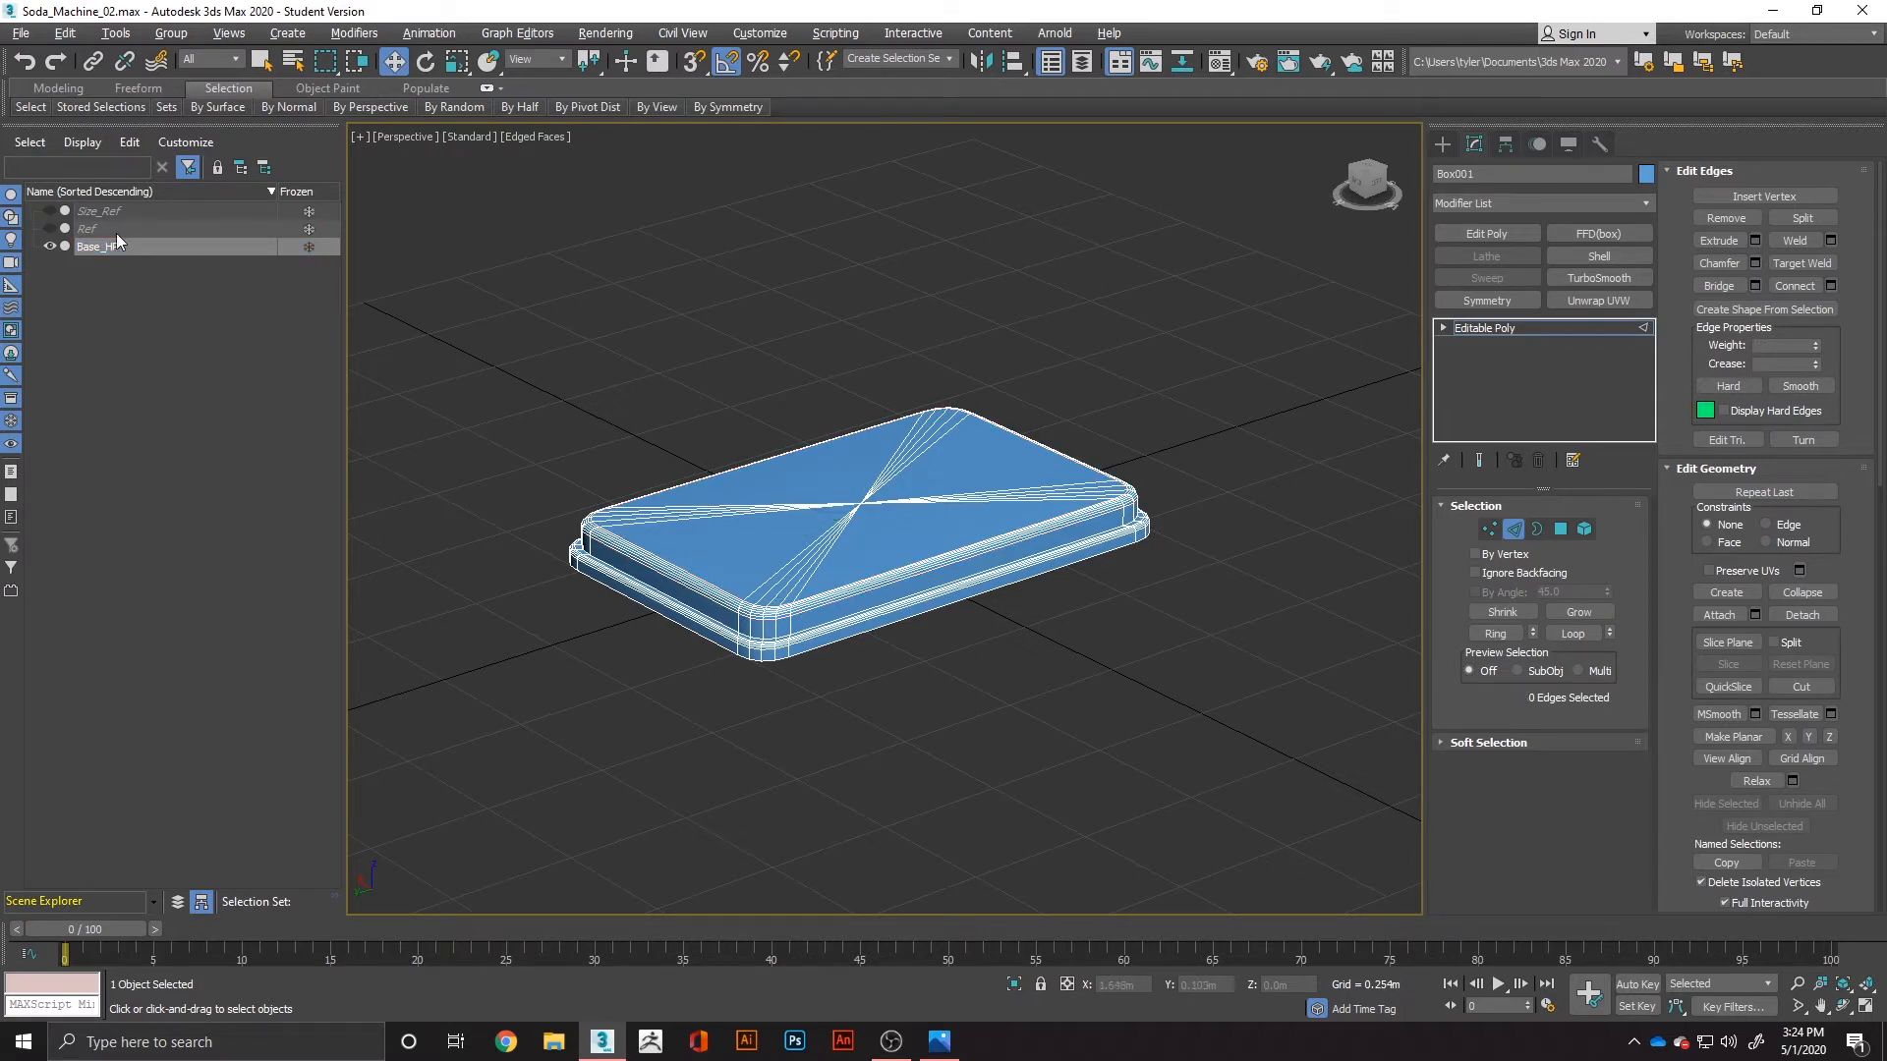
Step: Unhide the Ref model and examine its cabinet body against the vending machine concept art
{"action": "left_click", "coordinate": [49, 229]}
{"action": "scroll", "coordinate": [812, 501], "scroll_direction": "down", "scroll_amount": 4}
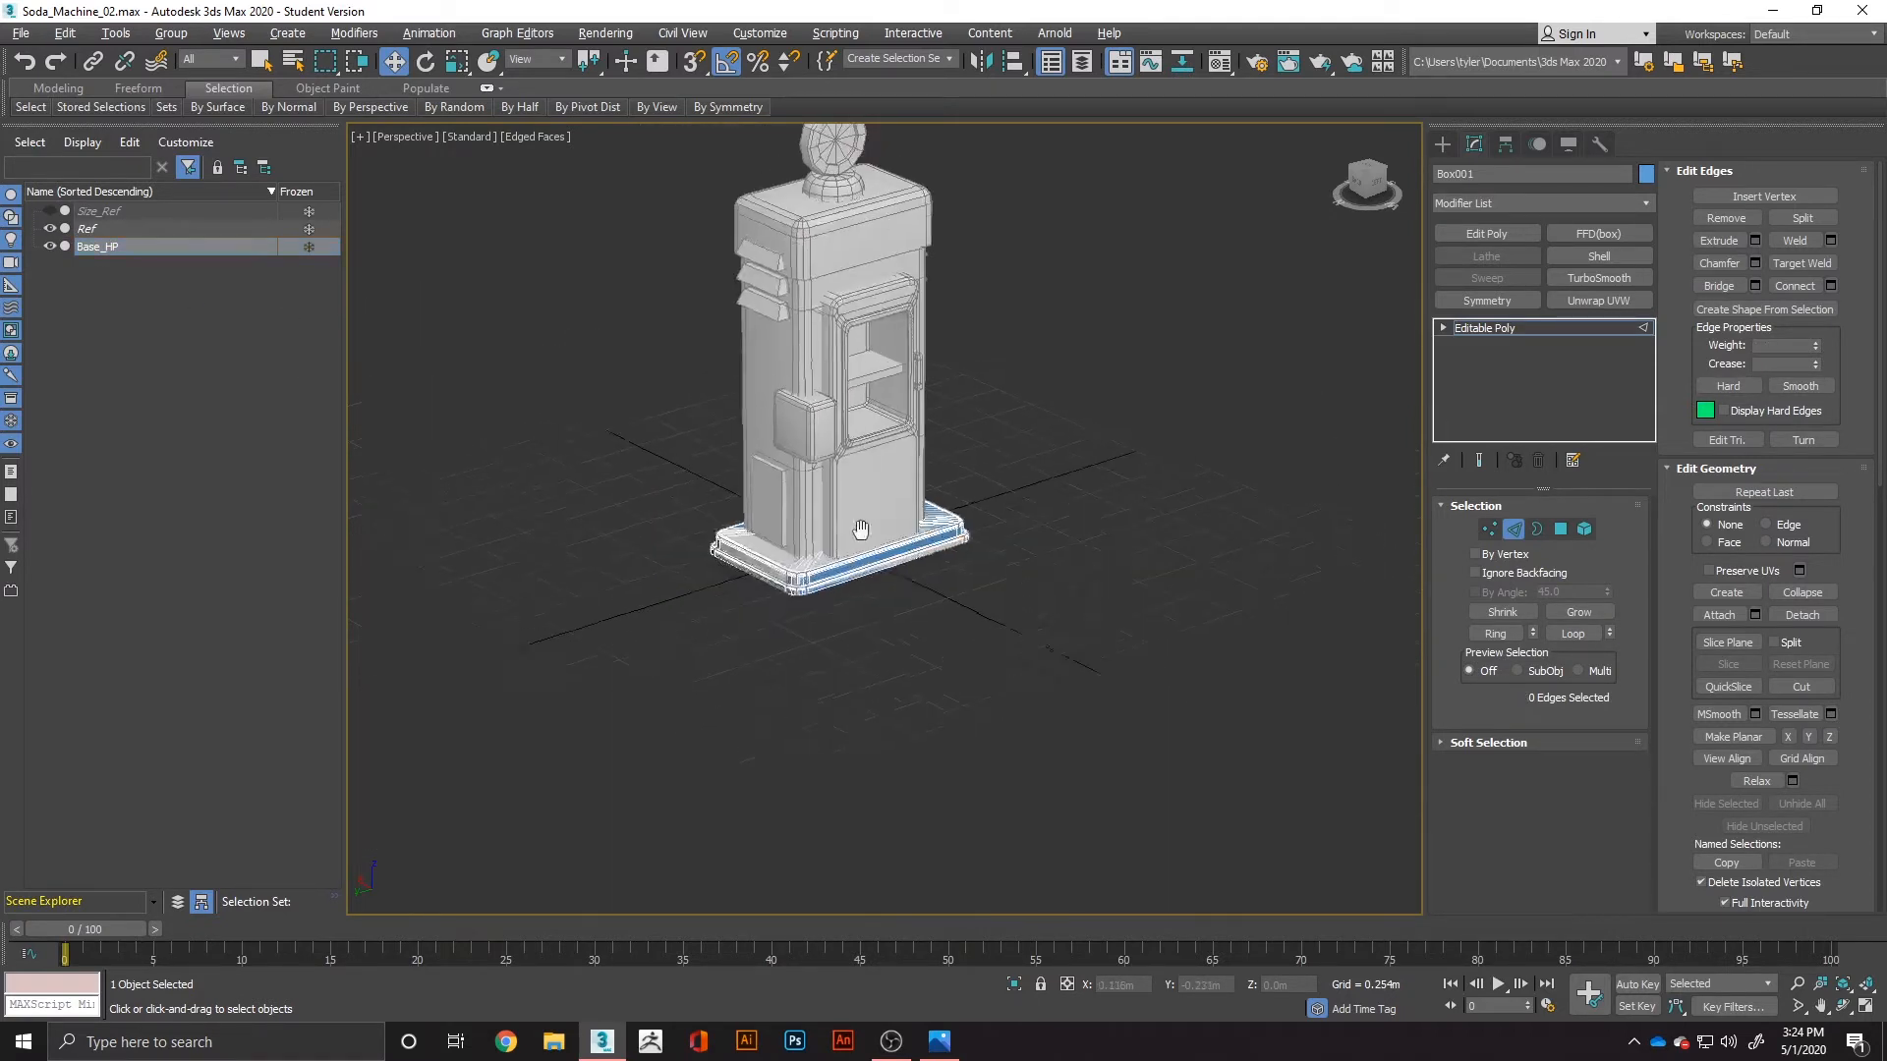
{"action": "scroll", "coordinate": [777, 584], "scroll_direction": "up", "scroll_amount": 4}
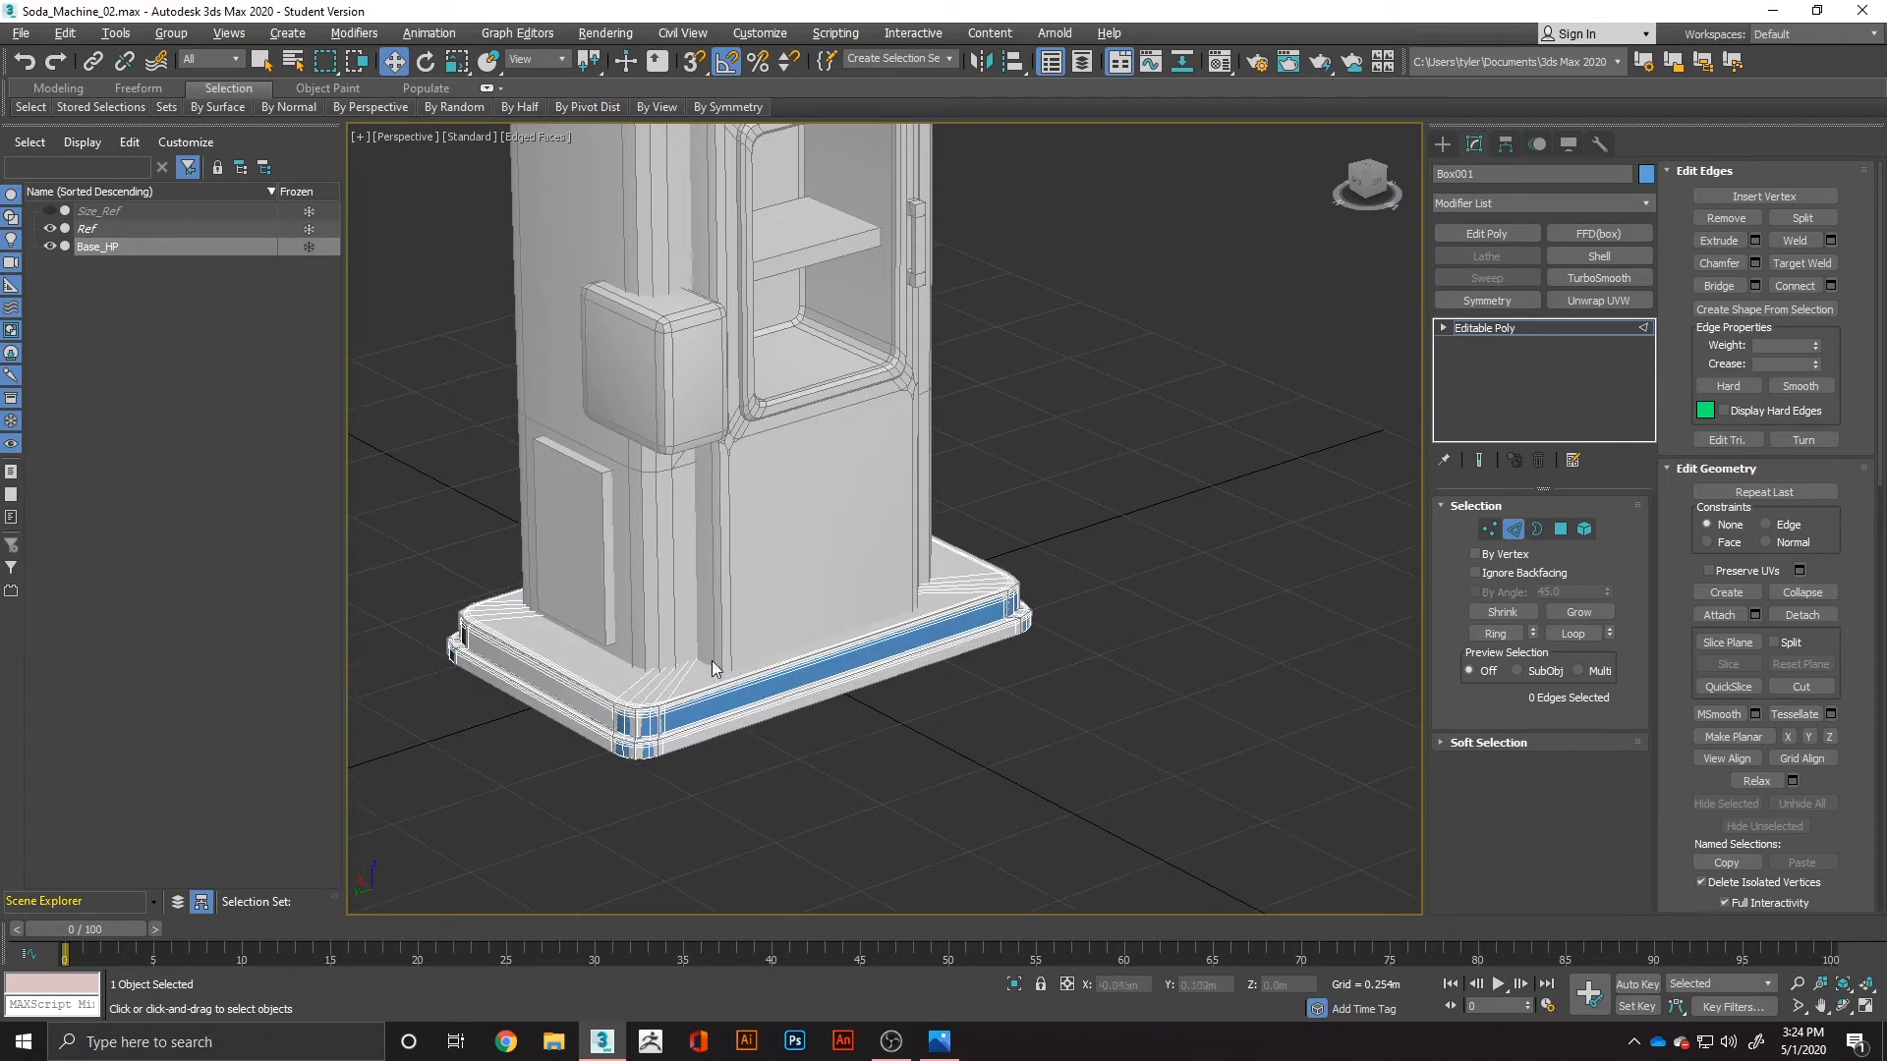
{"action": "middle_click_drag", "start_coordinate": [710, 434], "coordinate": [693, 653]}
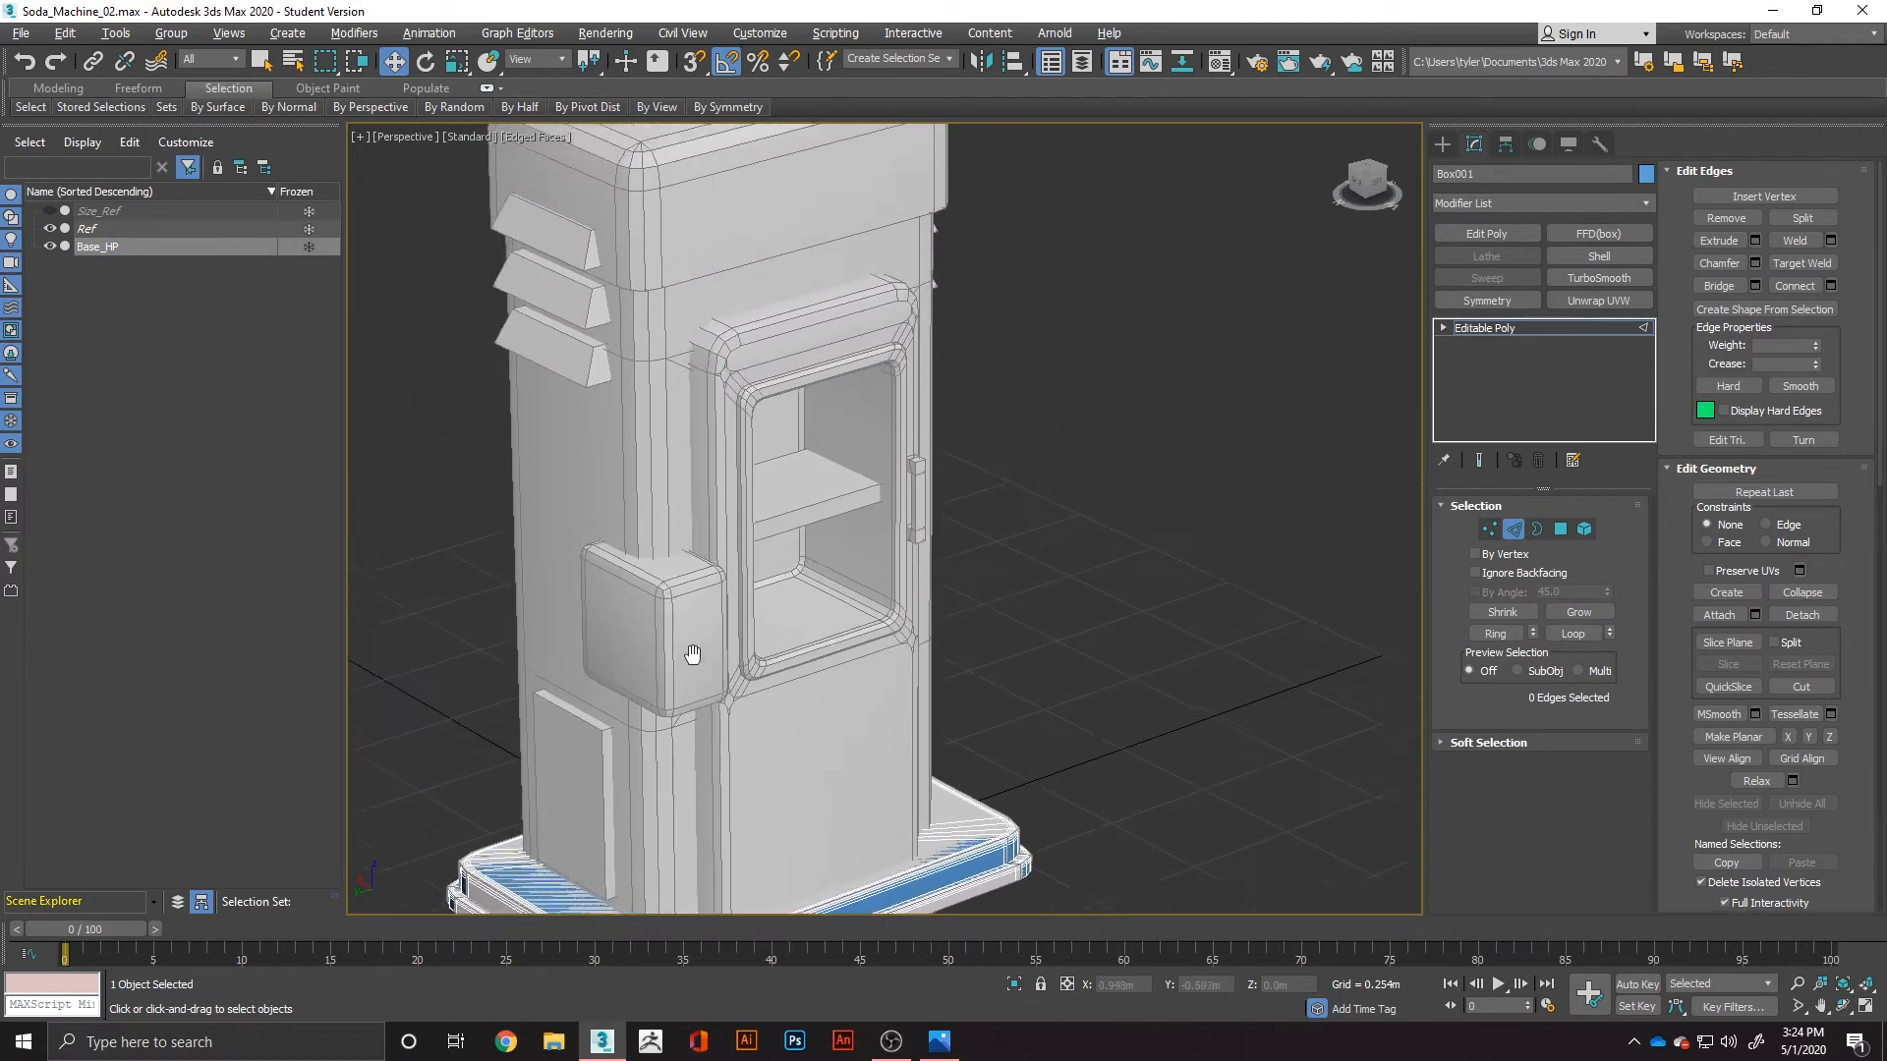
{"action": "scroll", "coordinate": [693, 654], "scroll_direction": "down", "scroll_amount": 5}
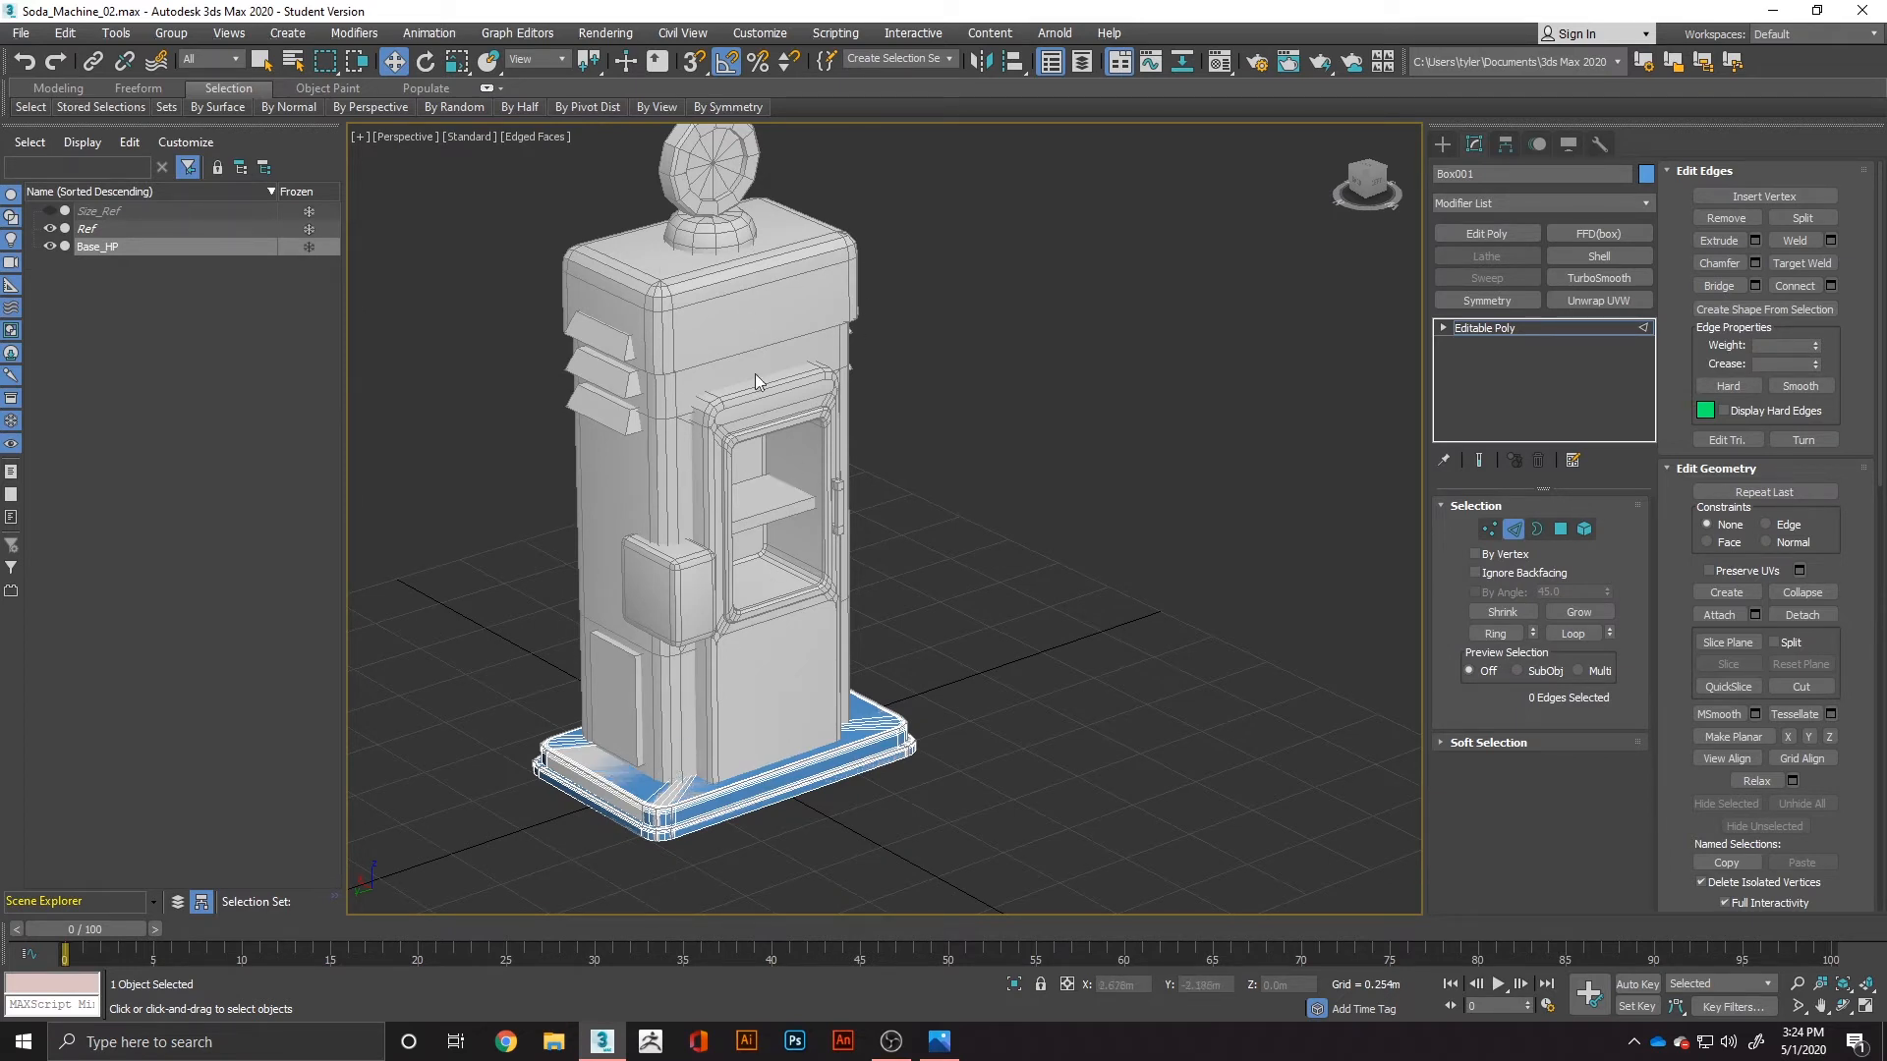
{"action": "key", "text": "alt+Tab"}
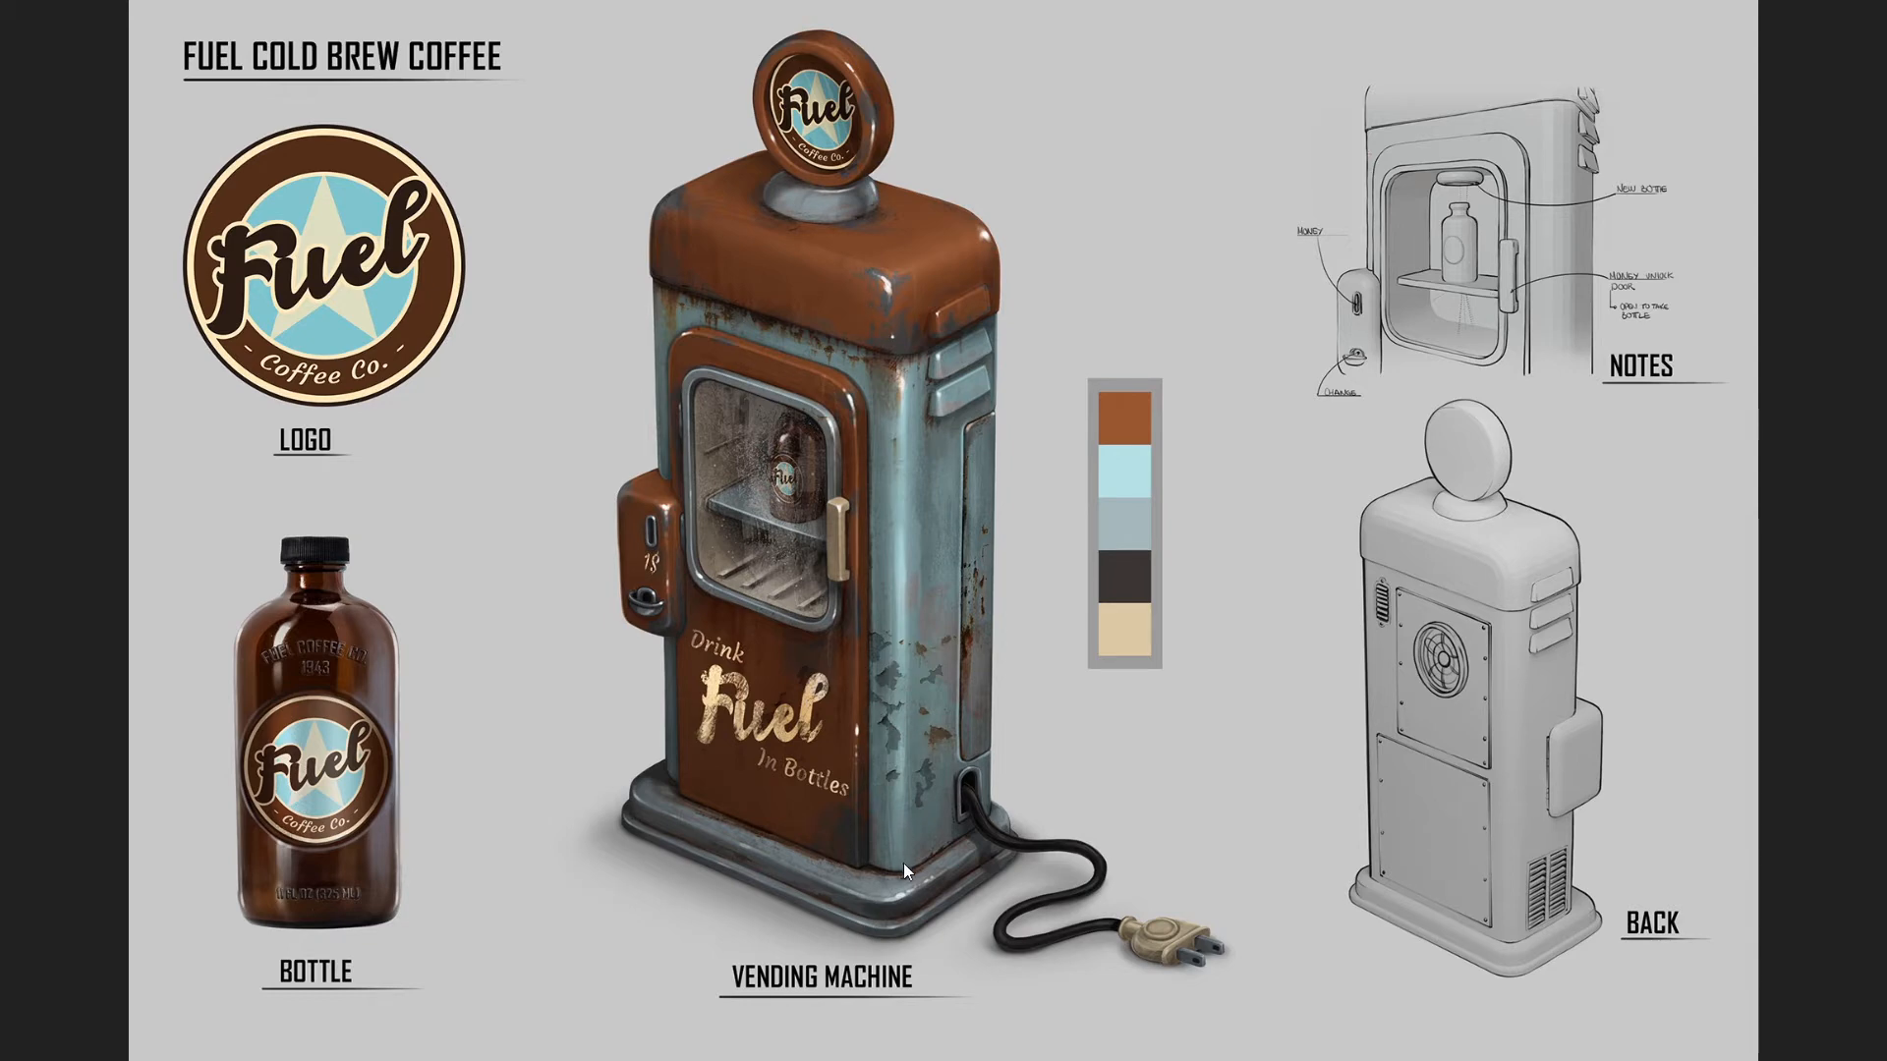
{"action": "key", "text": "alt+Tab"}
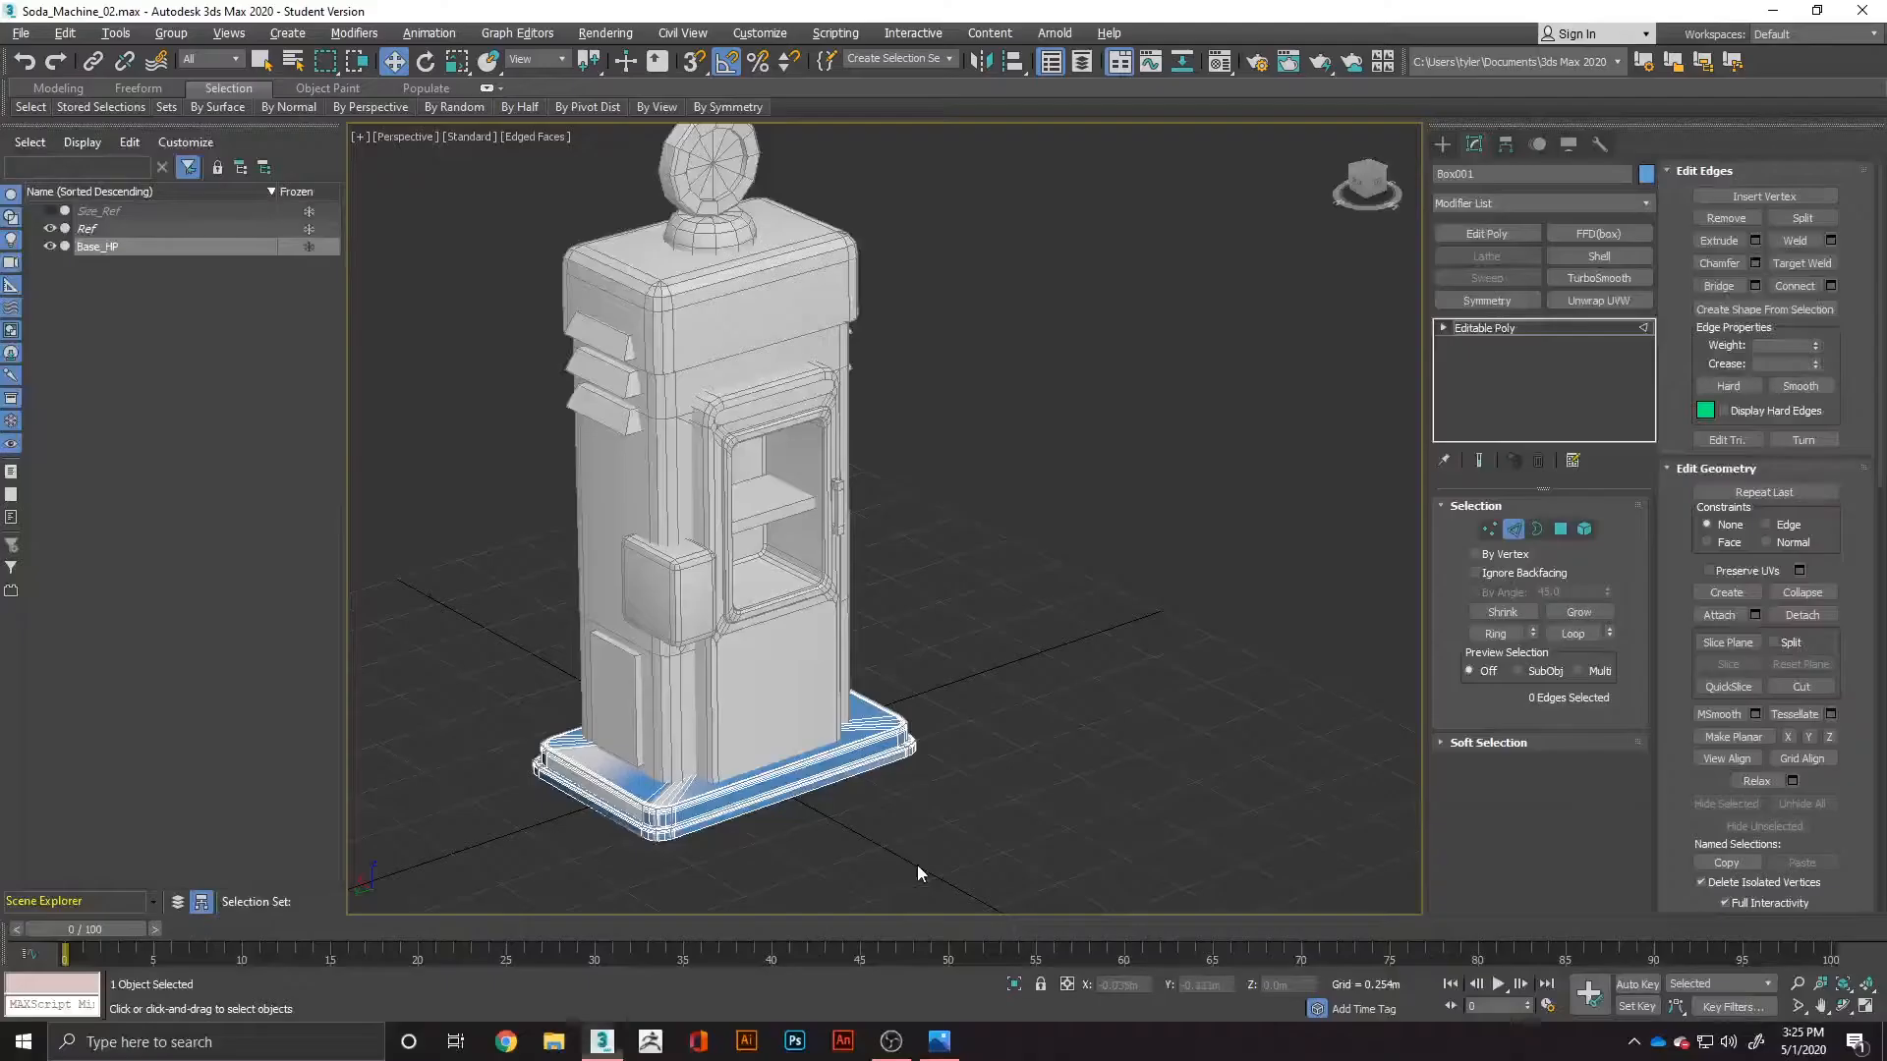
Step: Create a box about 0.65 m long, 0.53 m wide and 0.43 m high, and center it at X 0 and Y 0
{"action": "right_click", "coordinate": [804, 827], "text": "ctrl"}
{"action": "left_click", "coordinate": [837, 792]}
{"action": "left_click_drag", "start_coordinate": [792, 833], "coordinate": [1017, 847]}
{"action": "left_click", "coordinate": [1106, 688]}
{"action": "key", "text": "w"}
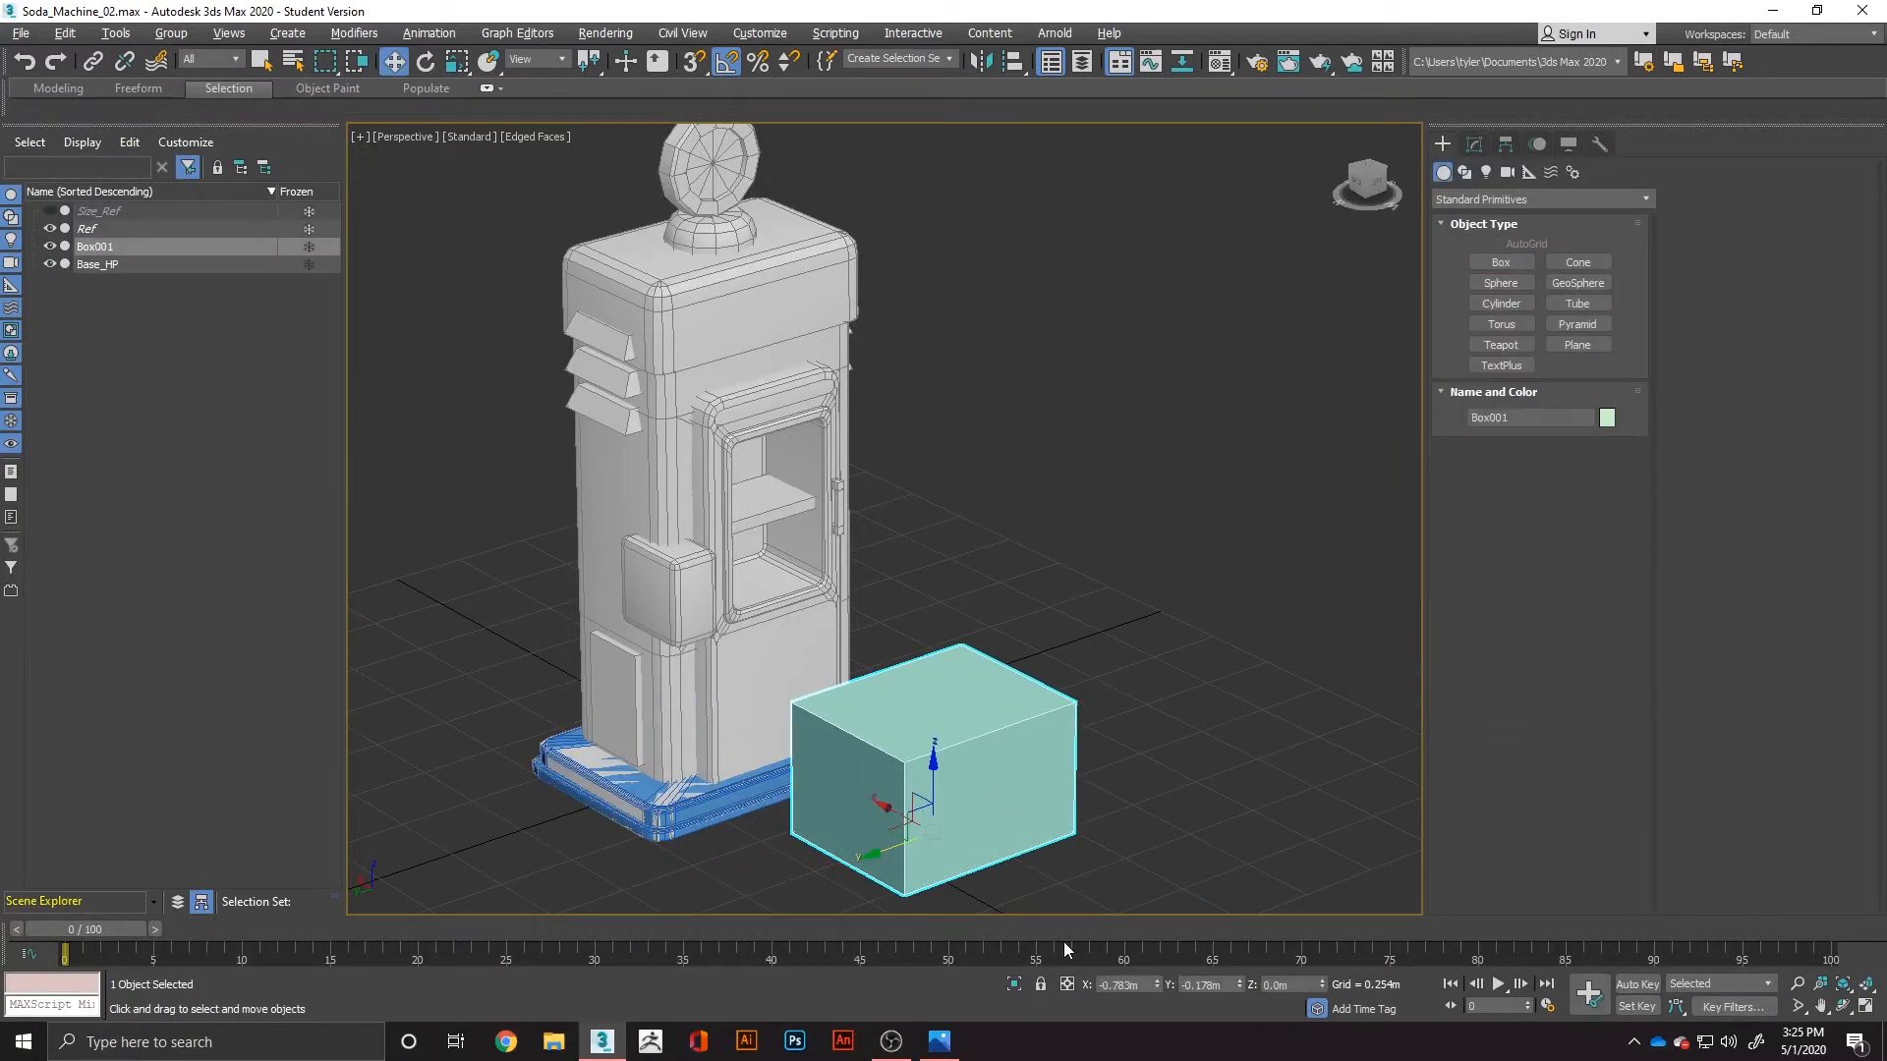
{"action": "right_click", "coordinate": [1155, 985]}
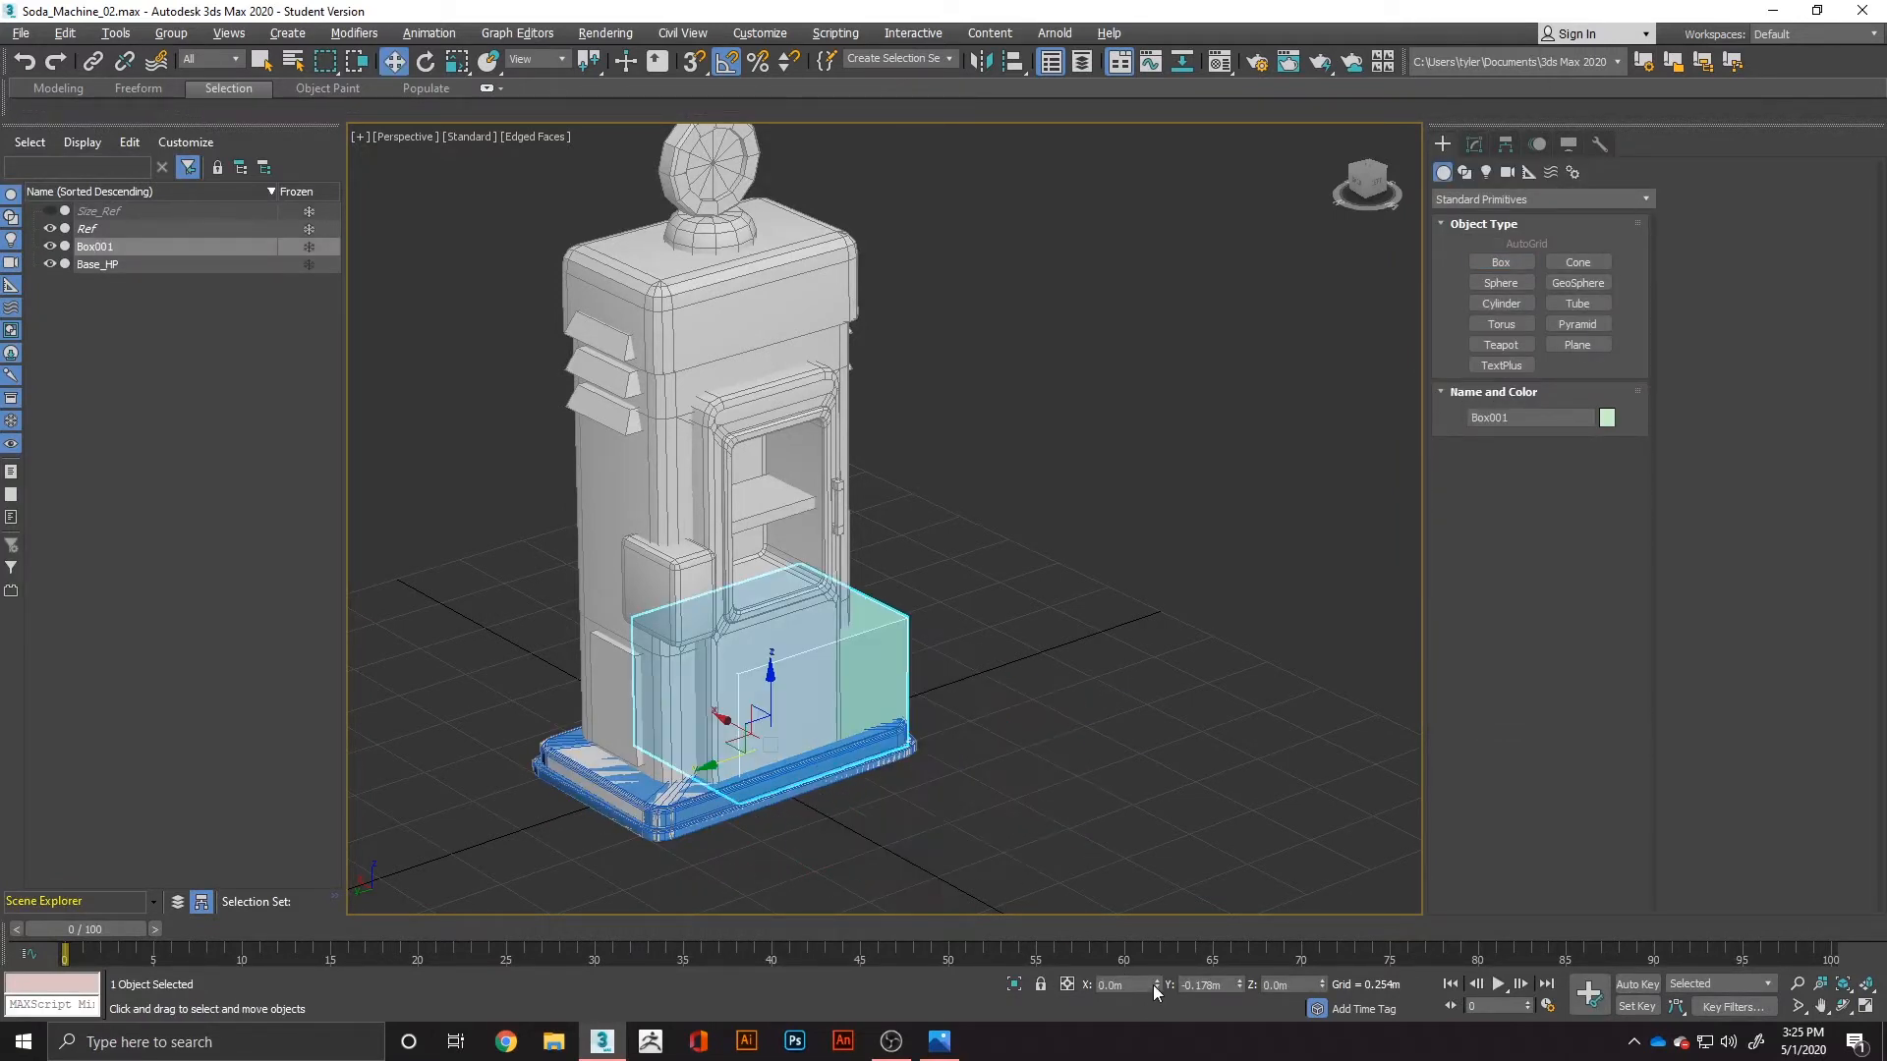
{"action": "right_click", "coordinate": [1239, 985]}
Step: Turn on snapping and convert the new box to an editable poly
{"action": "middle_click_drag", "start_coordinate": [700, 692], "coordinate": [828, 722]}
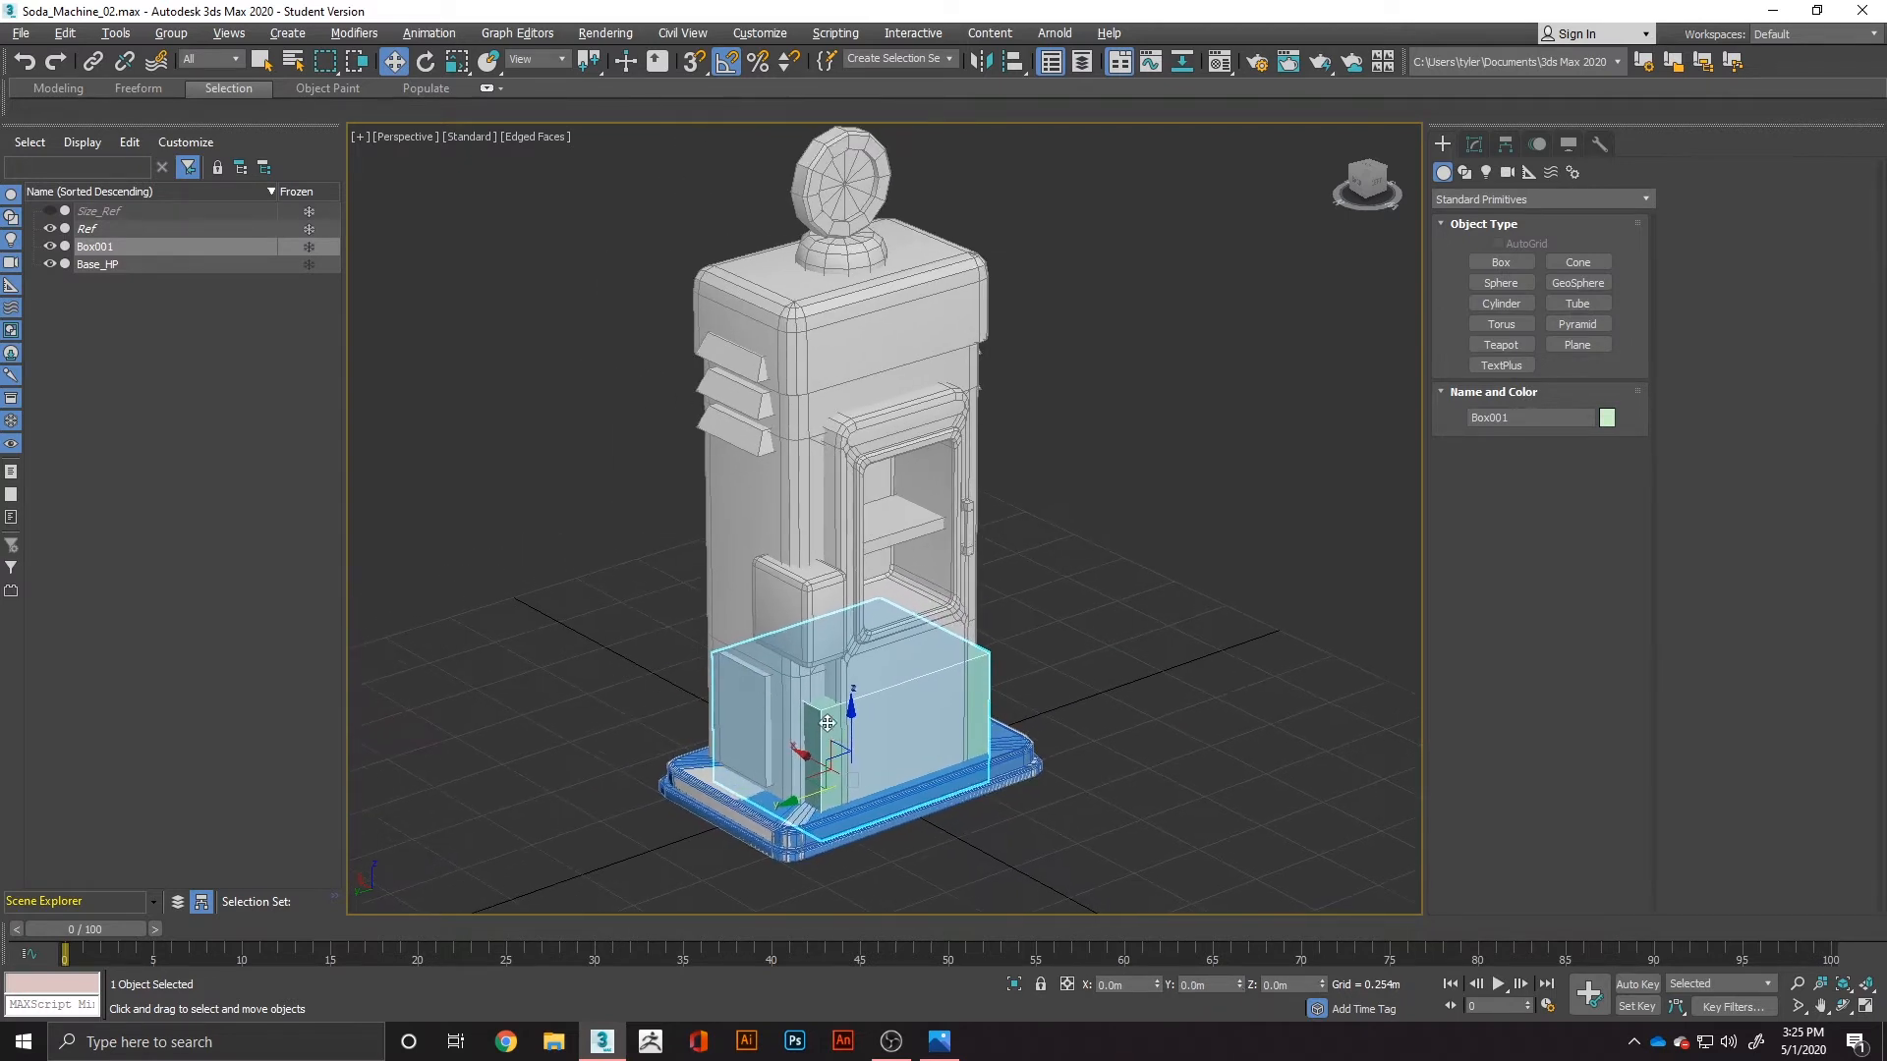
{"action": "scroll", "coordinate": [725, 650], "scroll_direction": "up", "scroll_amount": 3}
{"action": "scroll", "coordinate": [852, 677], "scroll_direction": "up", "scroll_amount": 2}
{"action": "key", "text": "s"}
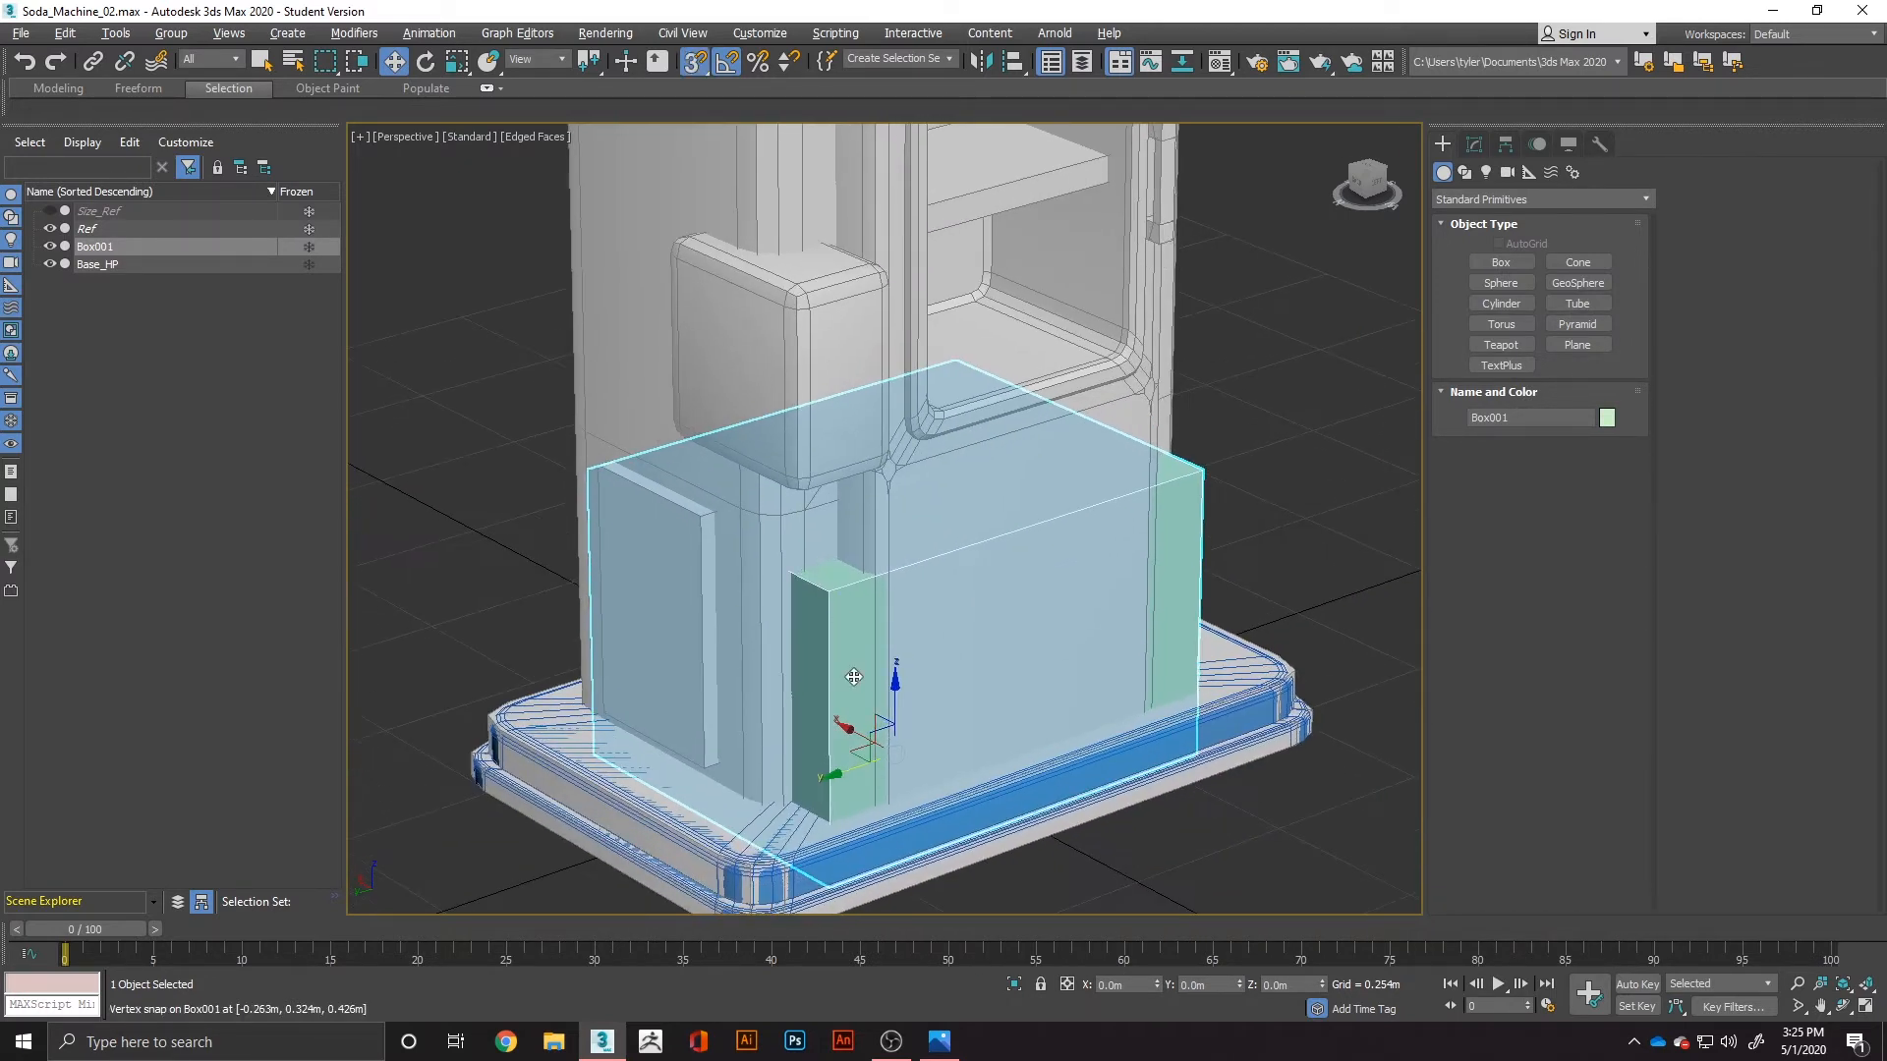
{"action": "left_click", "coordinate": [1192, 544]}
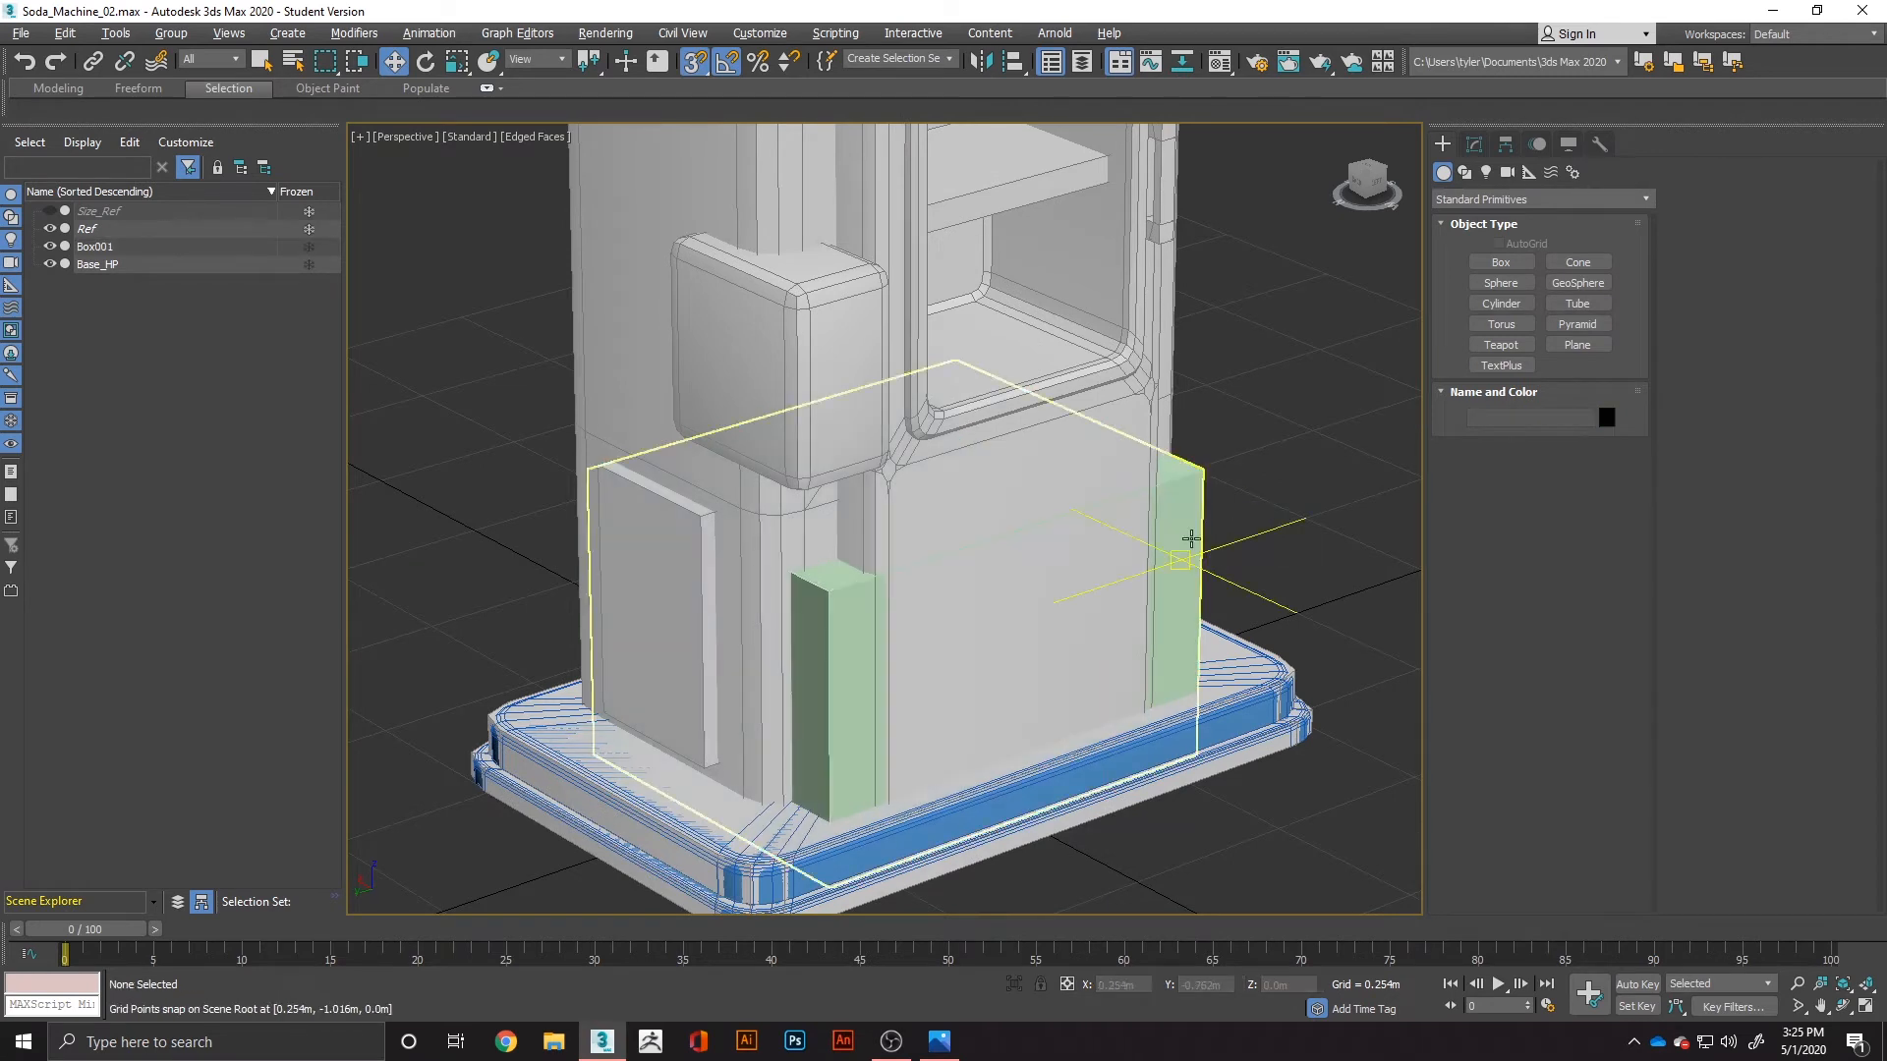
{"action": "left_click", "coordinate": [1190, 544]}
{"action": "left_click", "coordinate": [1472, 146]}
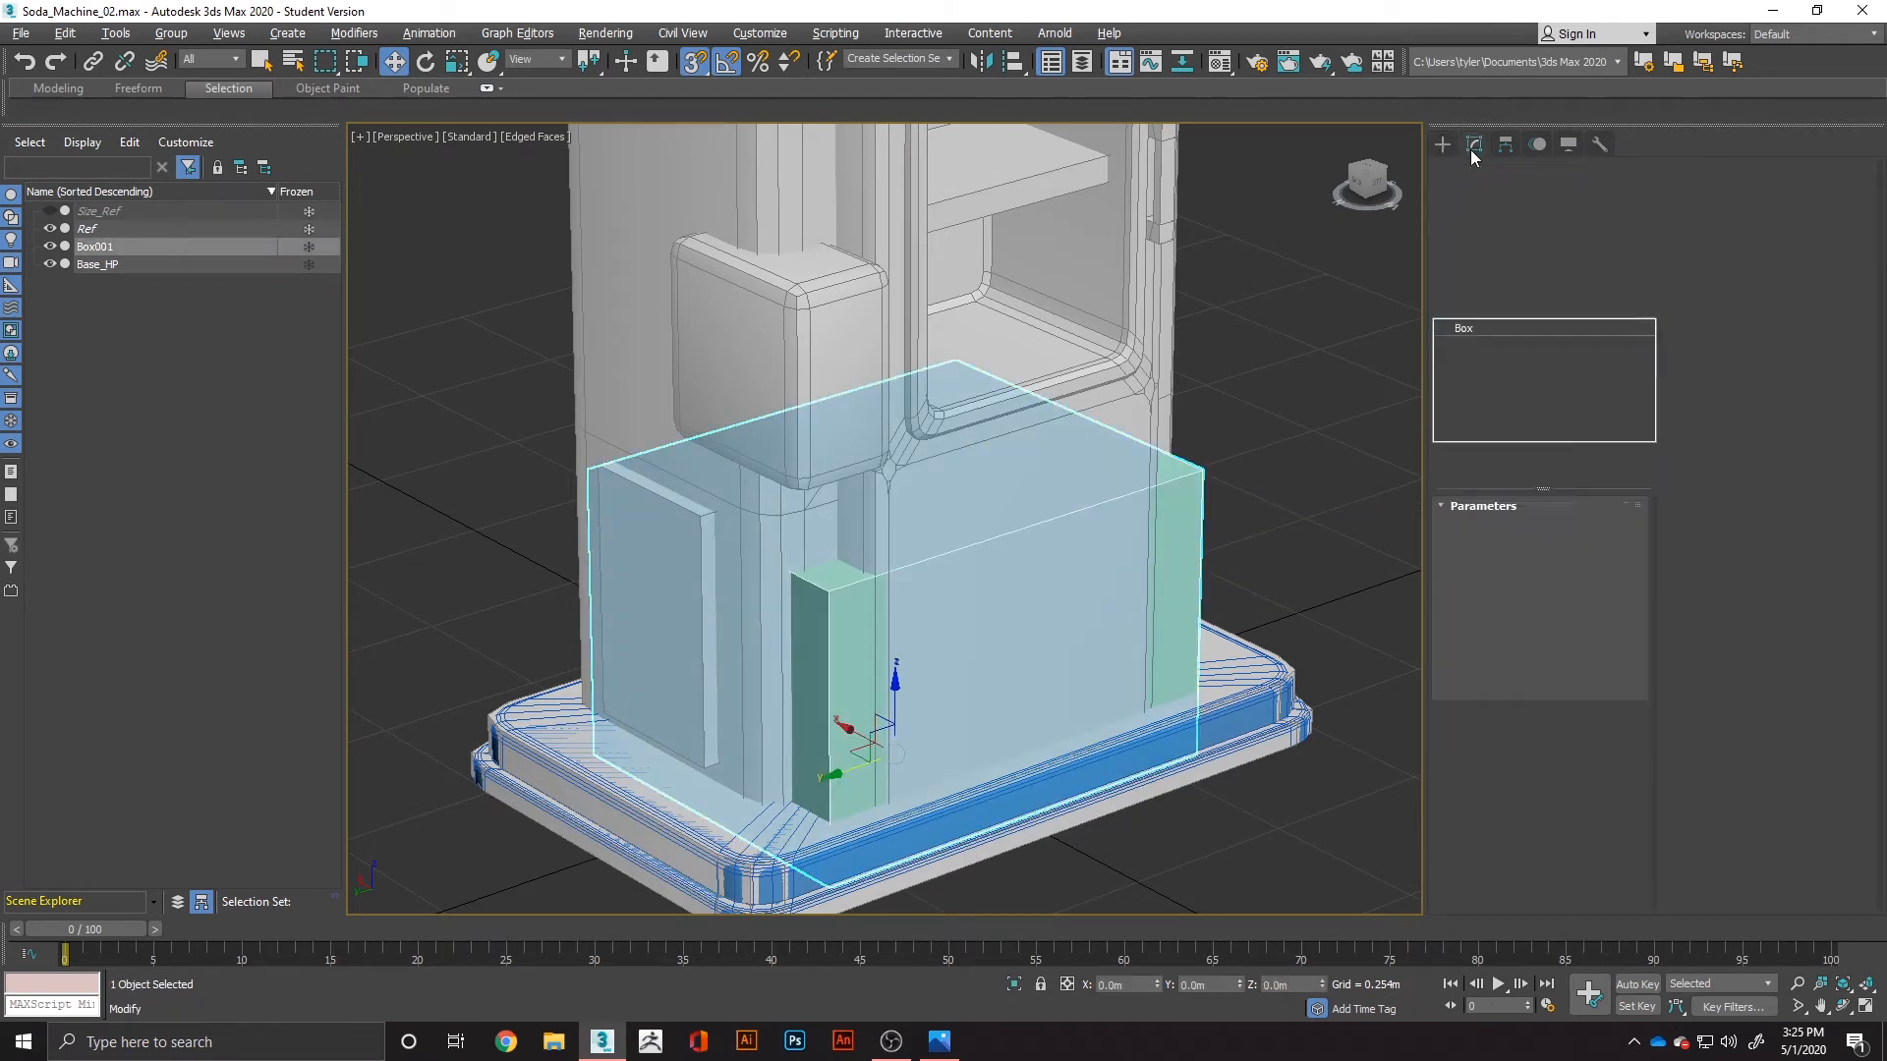
{"action": "right_click", "coordinate": [1188, 519]}
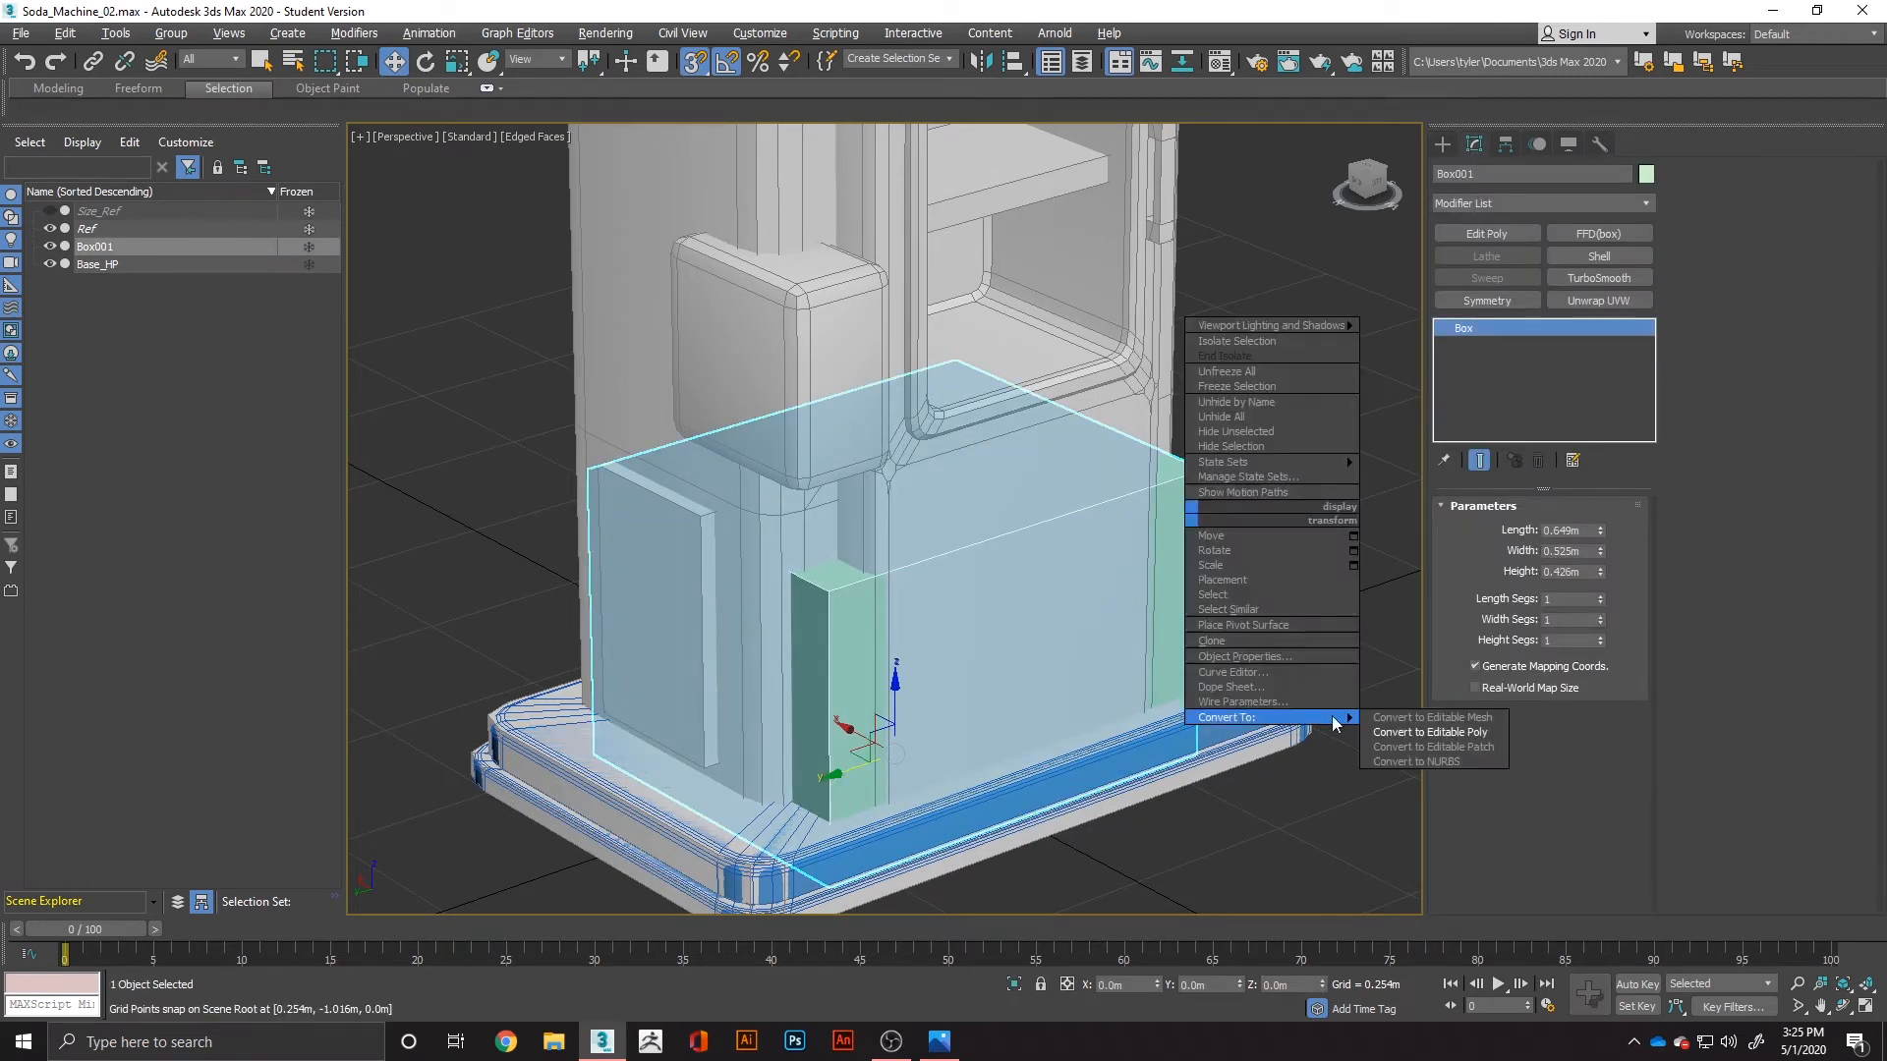
{"action": "left_click", "coordinate": [1393, 736]}
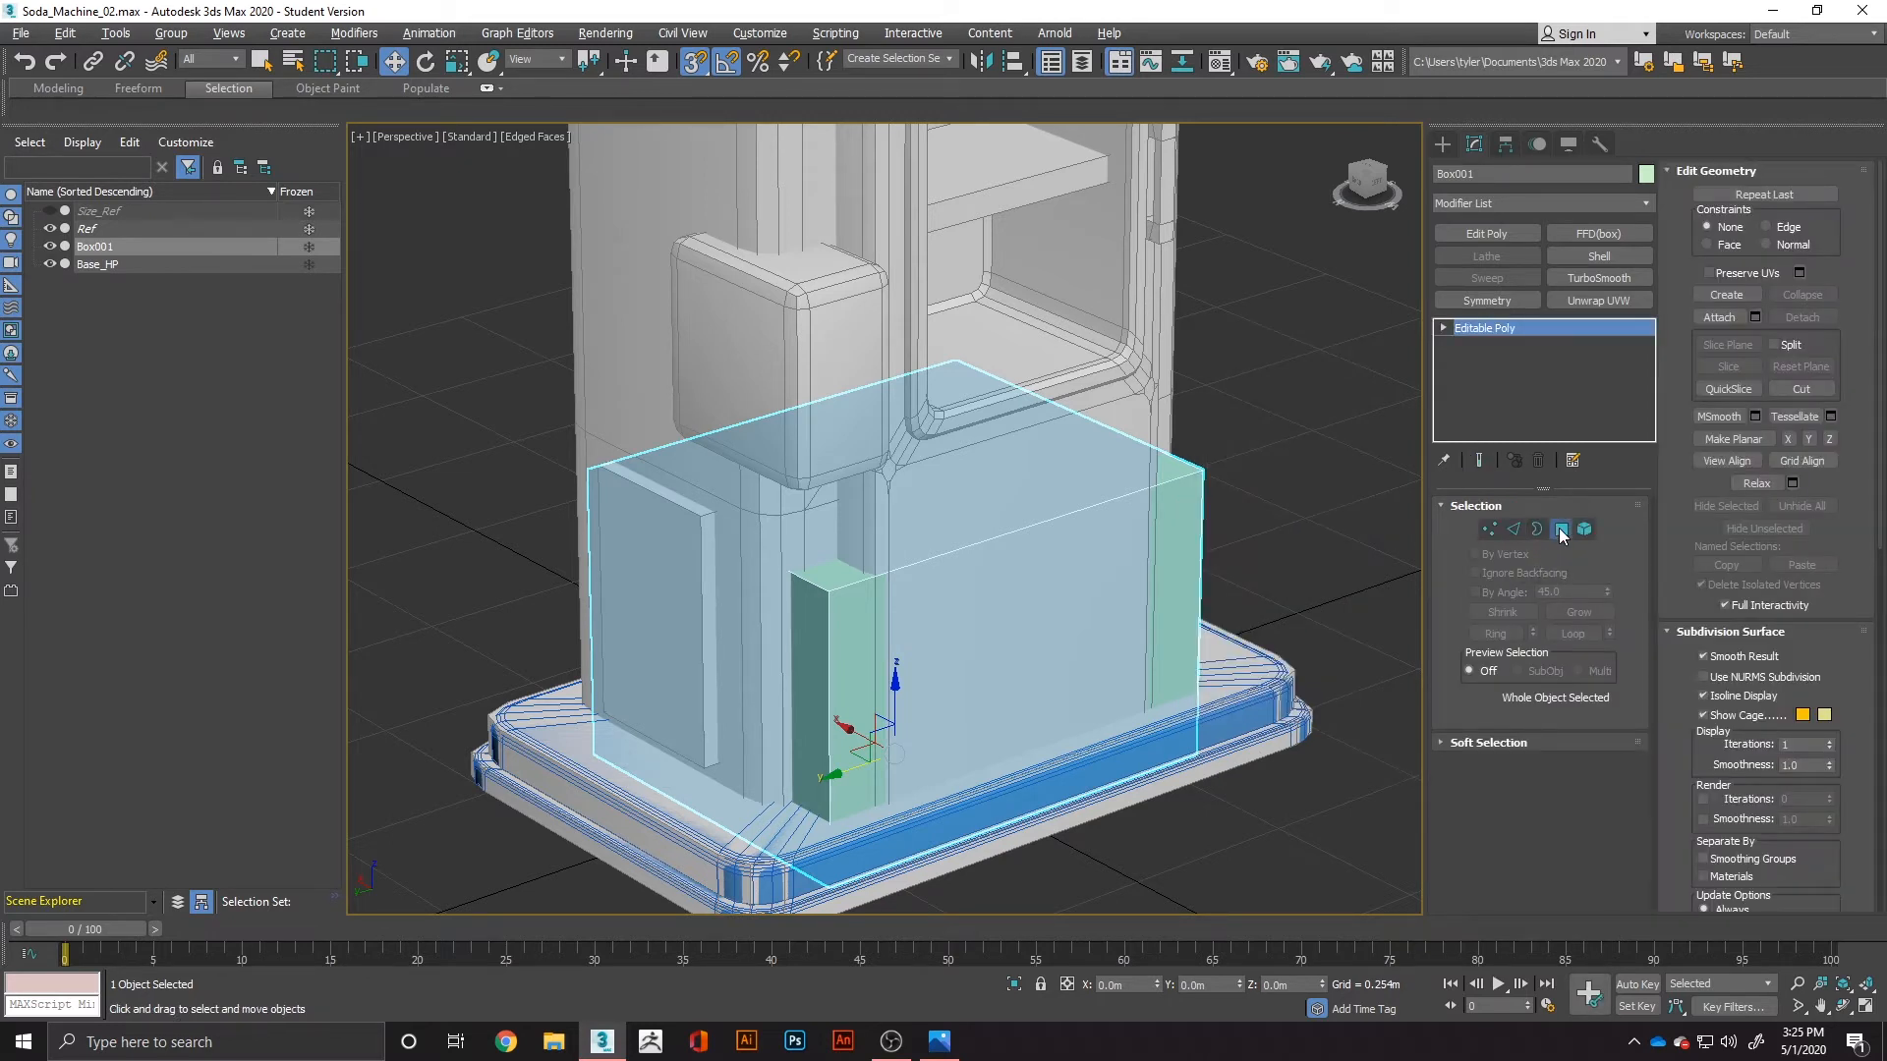
Step: Snap the box's front polygon and its coin-box side polygon to the matching faces of the Ref cabinet body
{"action": "key", "text": "4"}
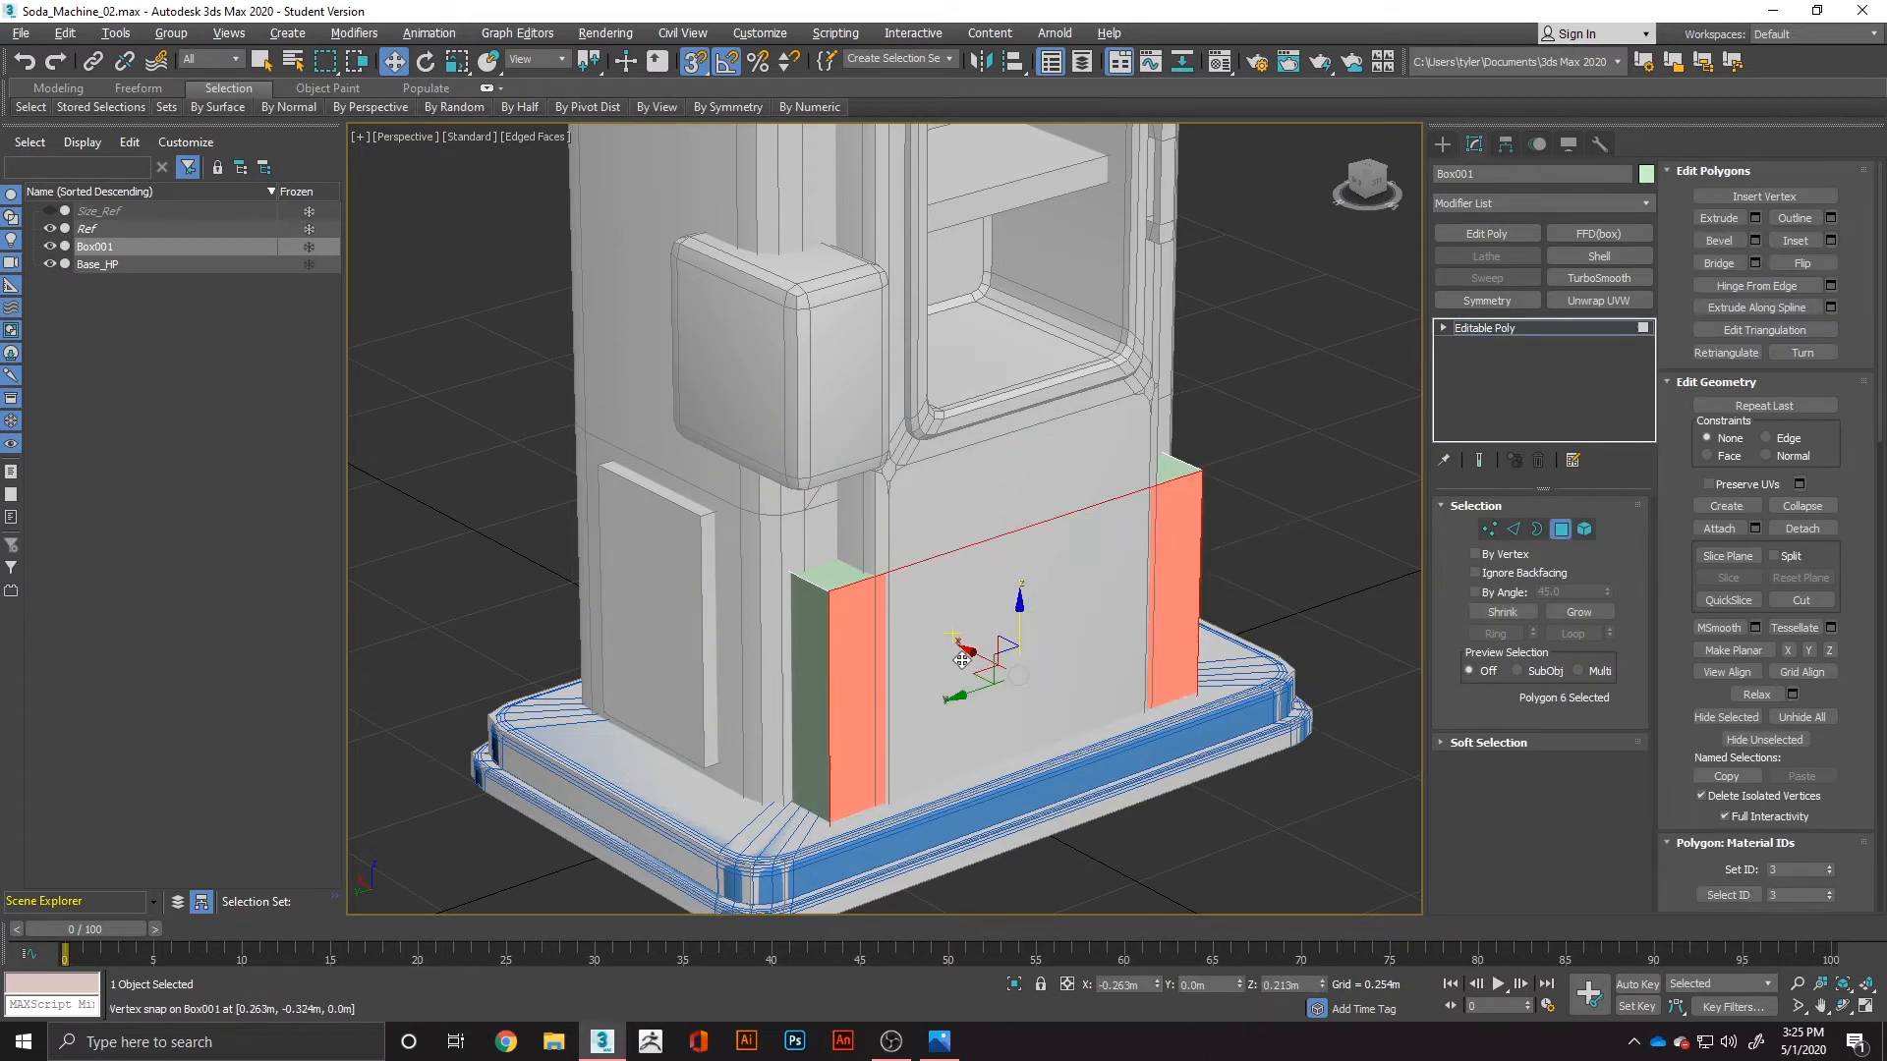
{"action": "left_click_drag", "start_coordinate": [966, 652], "coordinate": [805, 517]}
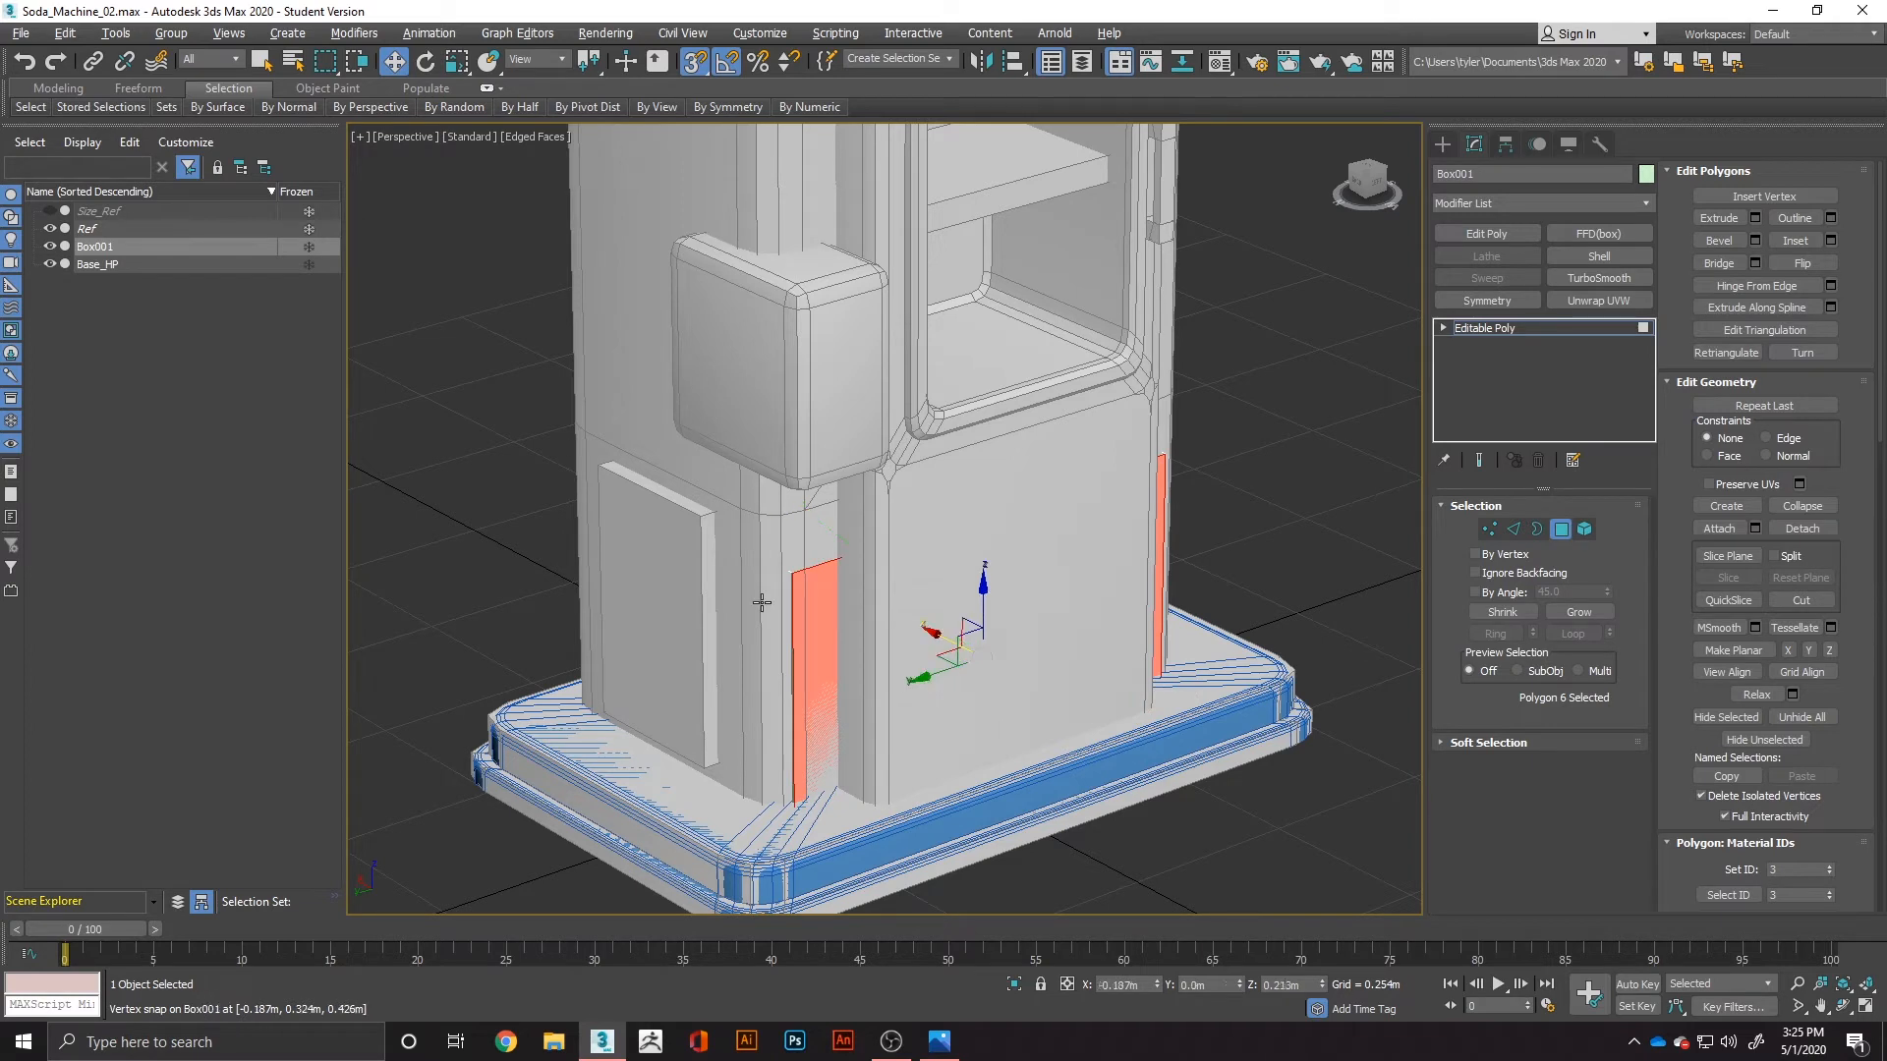
{"action": "left_click", "coordinate": [769, 605]}
{"action": "left_click_drag", "start_coordinate": [690, 669], "coordinate": [744, 513]}
Step: Snap the box's rear polygon to the back face of the Ref cabinet body
{"action": "middle_click_drag", "start_coordinate": [758, 578], "coordinate": [987, 614], "text": "alt"}
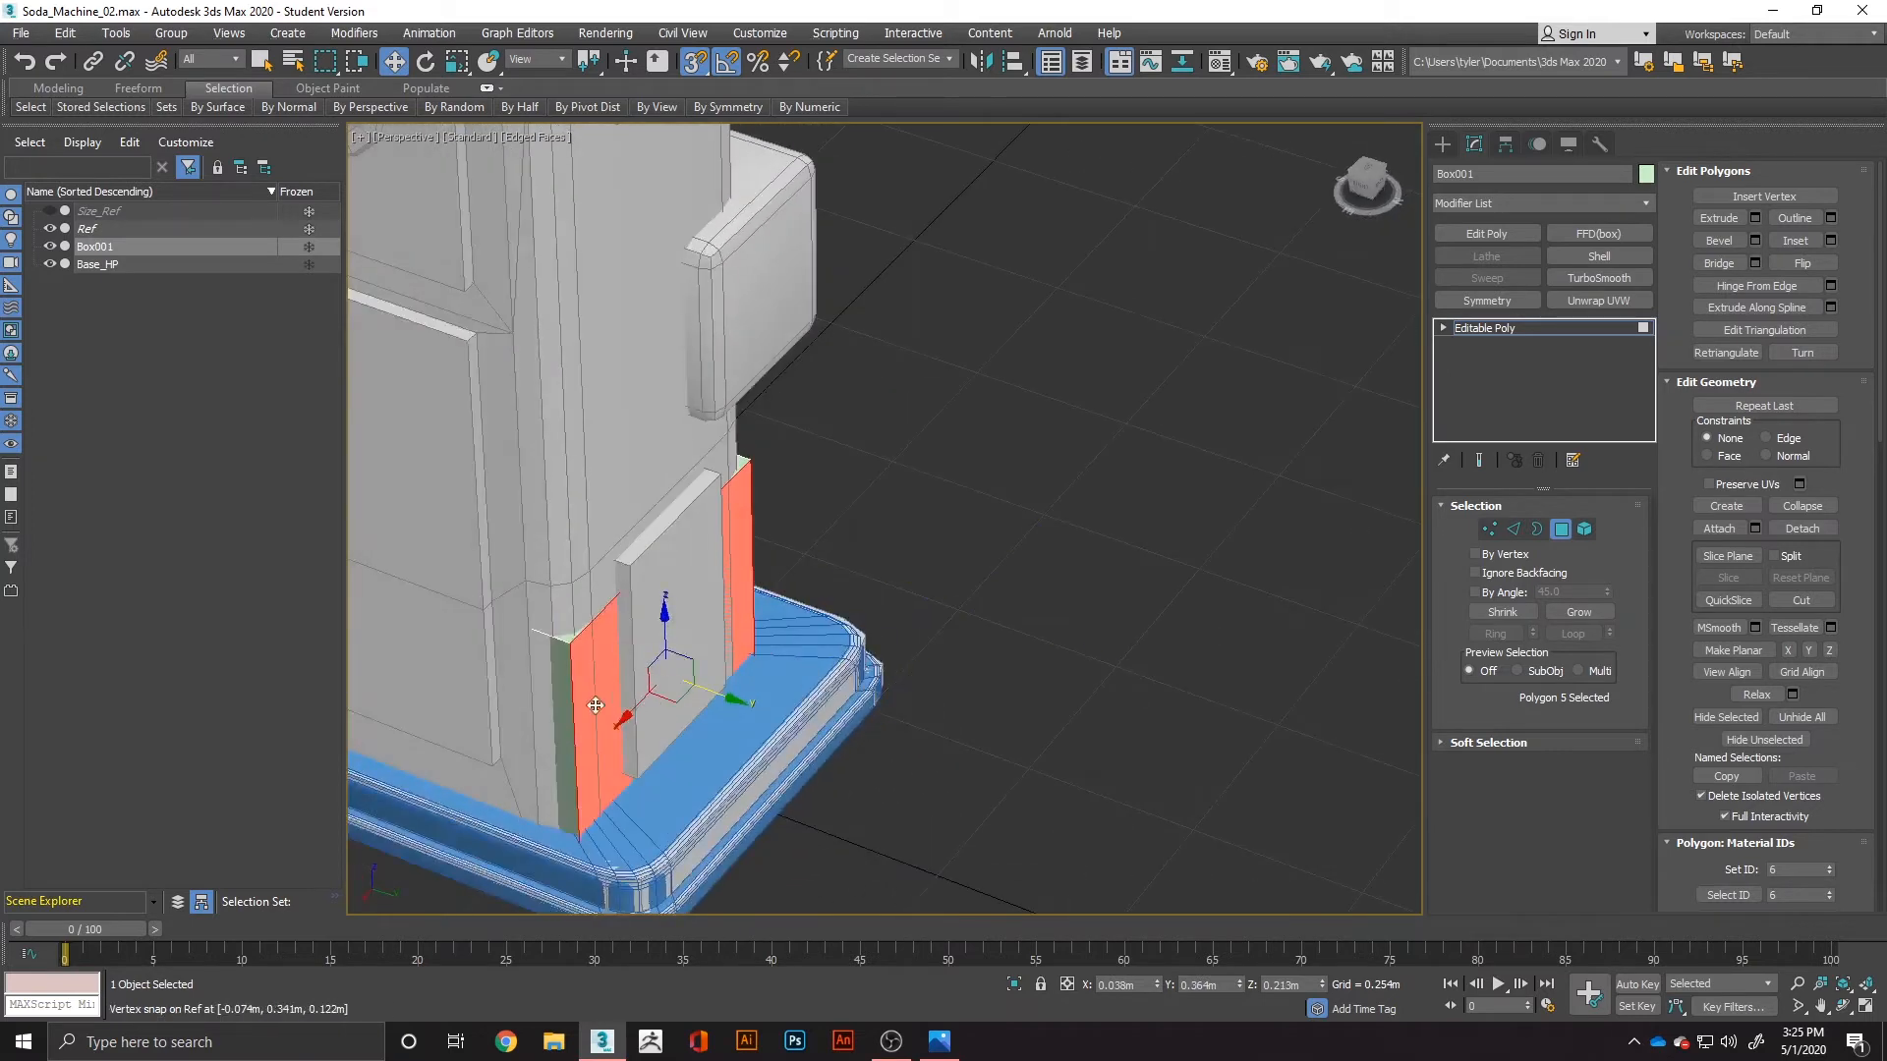
{"action": "middle_click_drag", "start_coordinate": [596, 705], "coordinate": [1112, 568]}
{"action": "left_click", "coordinate": [1053, 577]}
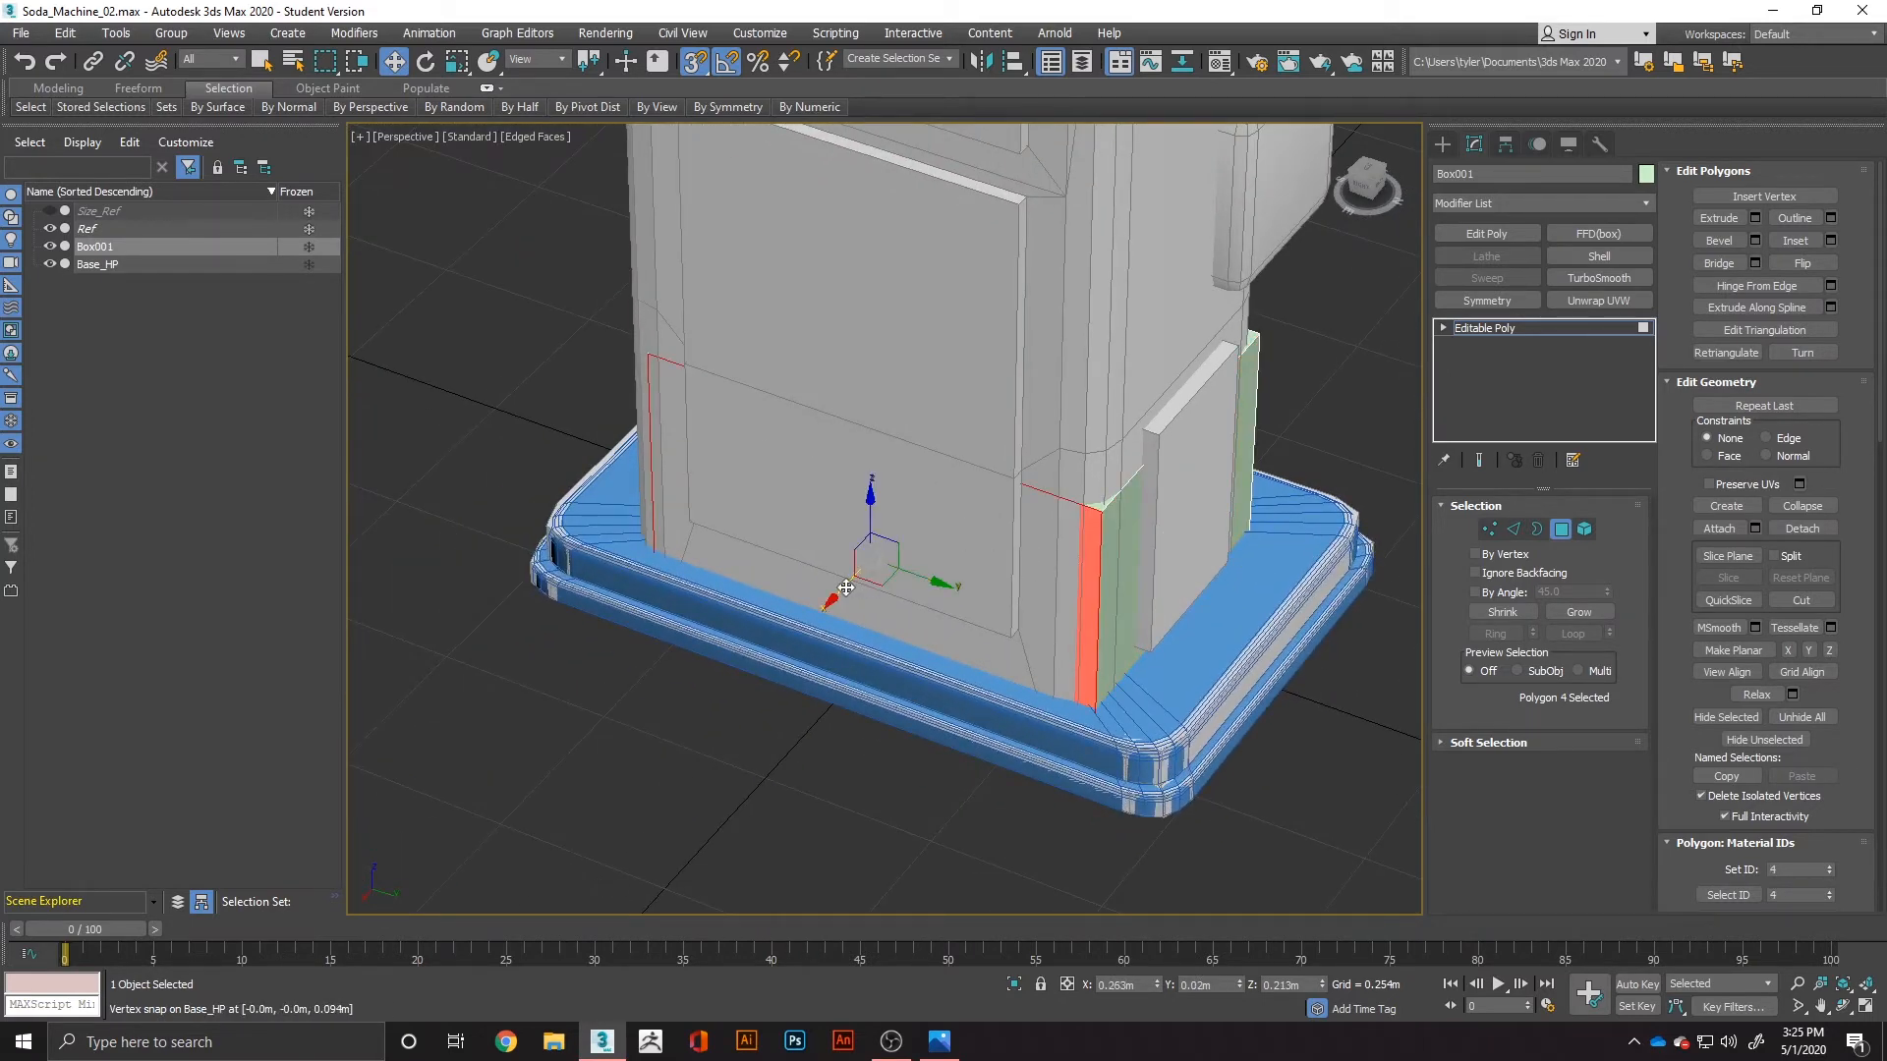
{"action": "left_click_drag", "start_coordinate": [845, 587], "coordinate": [1062, 455]}
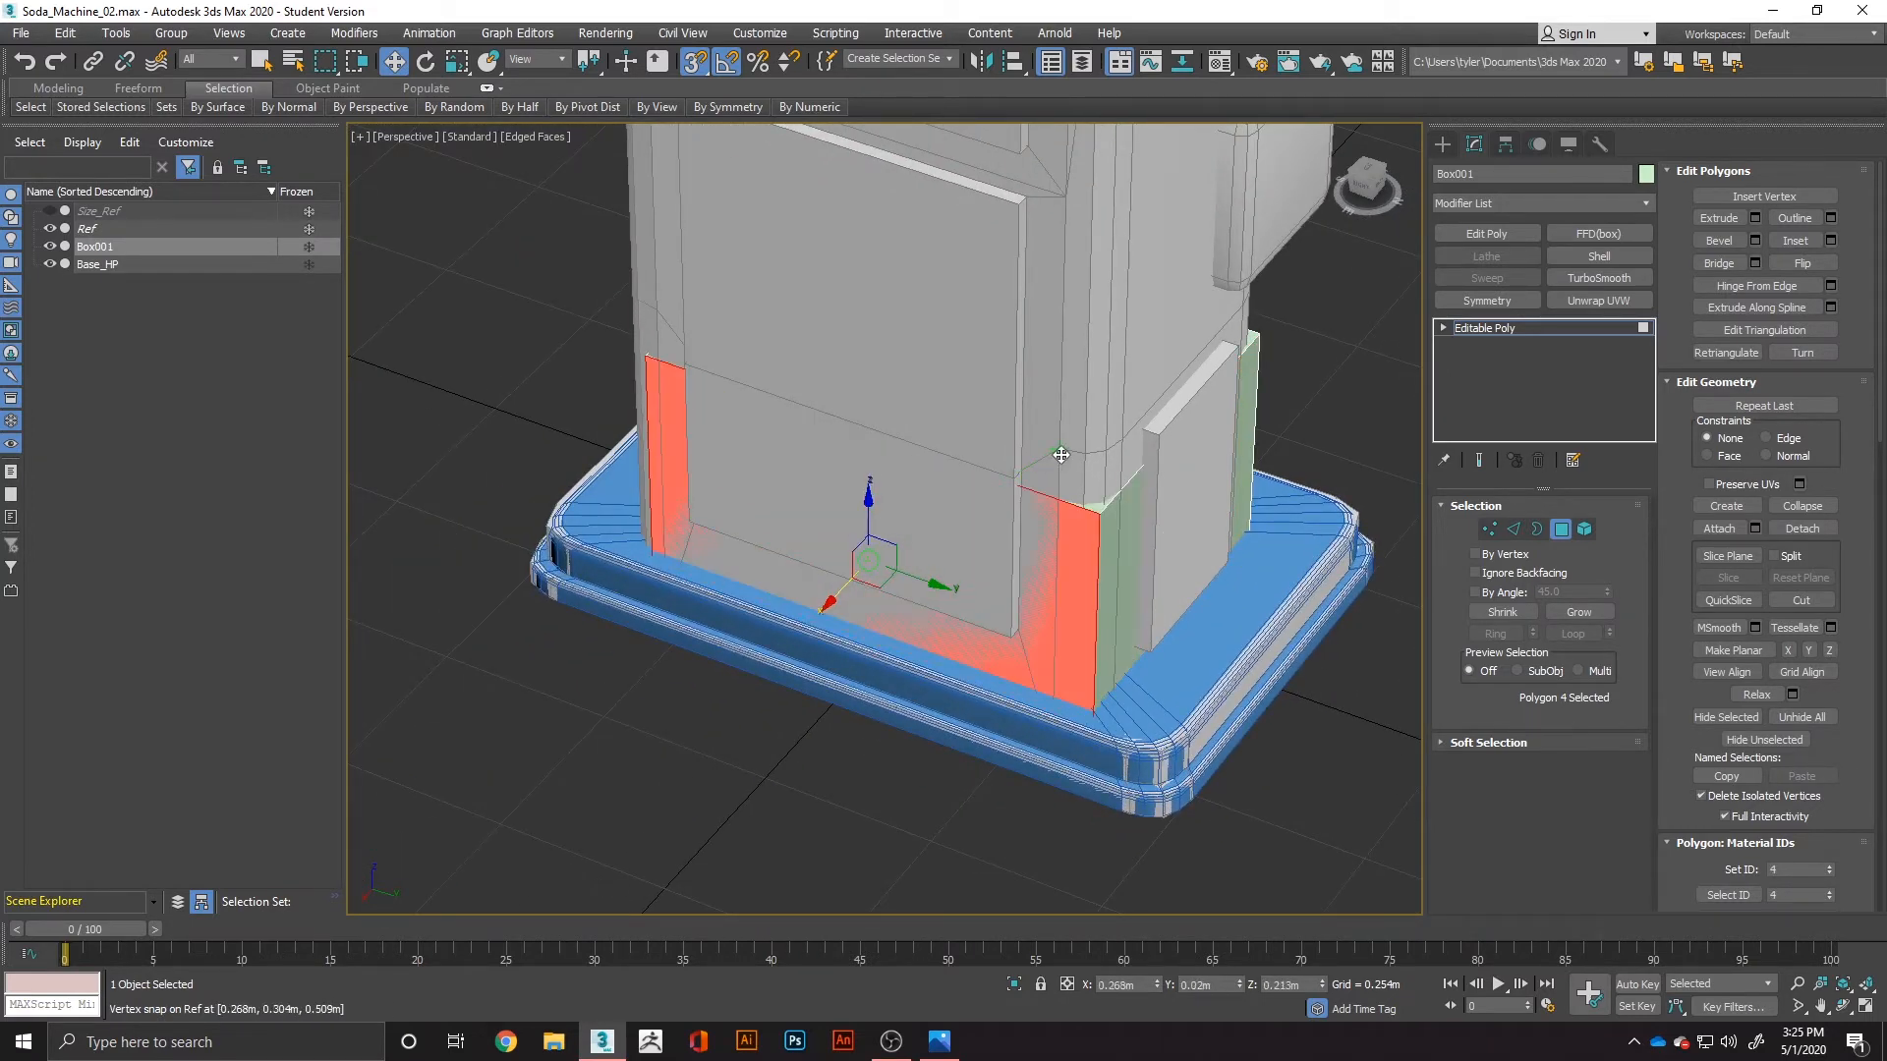
Step: Snap the box's remaining side polygon, opposite the coin box, to the matching side face of the Ref cabinet body
{"action": "scroll", "coordinate": [1060, 455], "scroll_direction": "down", "scroll_amount": 6}
{"action": "middle_click_drag", "start_coordinate": [943, 506], "coordinate": [1086, 519], "text": "alt"}
{"action": "scroll", "coordinate": [1042, 519], "scroll_direction": "up", "scroll_amount": 5}
{"action": "left_click", "coordinate": [895, 548]}
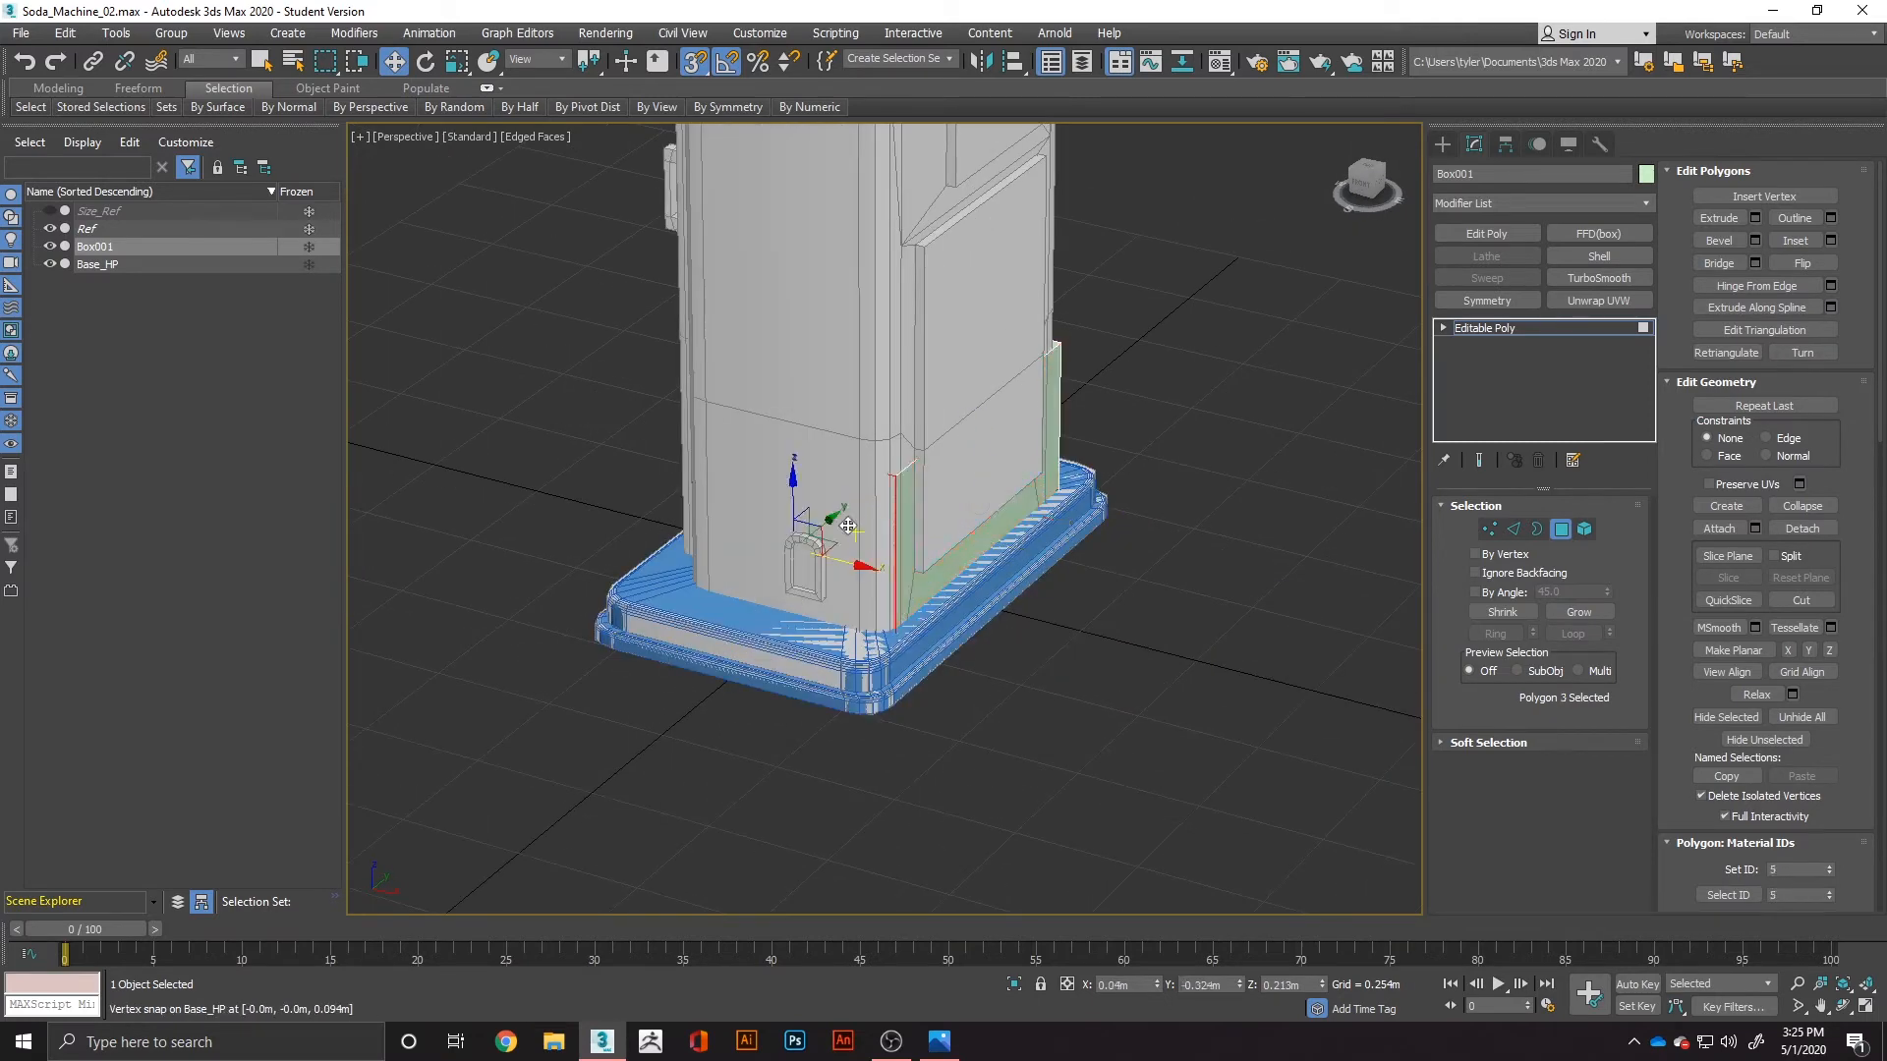
{"action": "left_click_drag", "start_coordinate": [847, 527], "coordinate": [704, 410]}
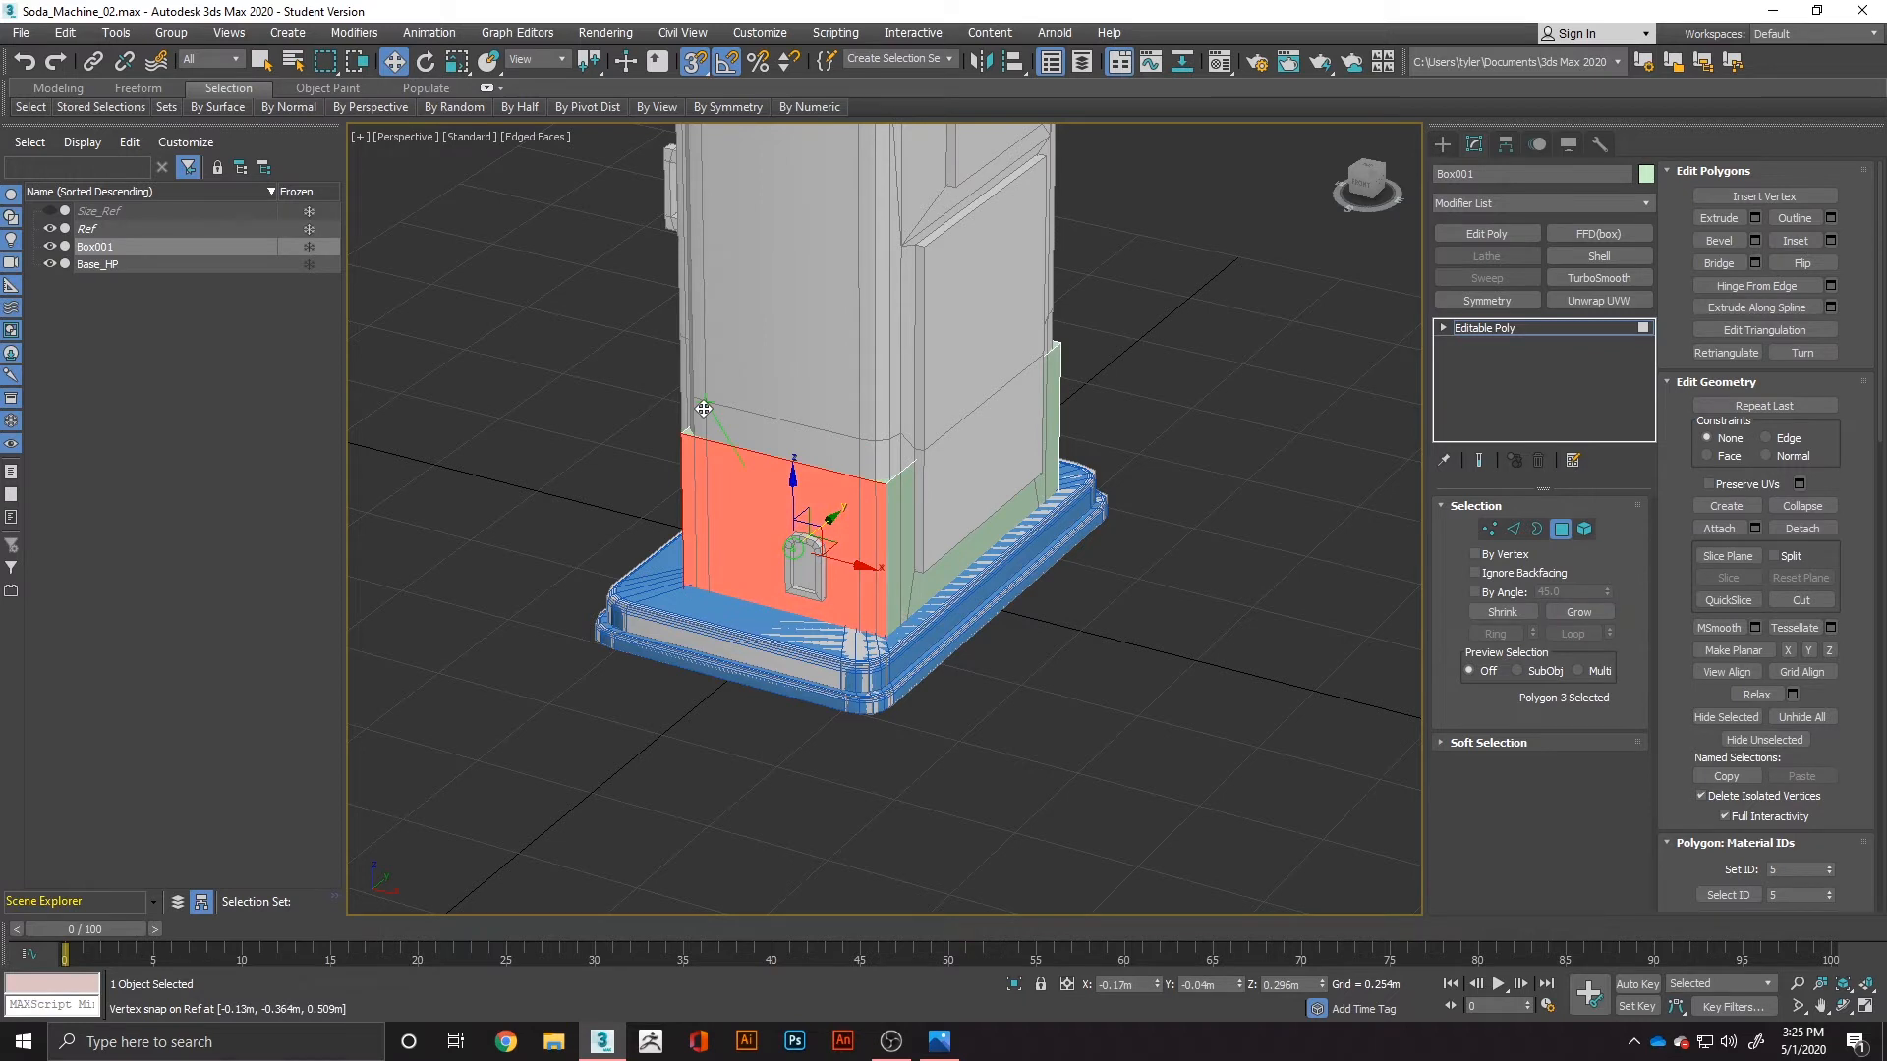
Step: Raise the box's top polygon to about Z 1.444 m, near the lower edge of the Ref cabinet's top cap
{"action": "left_click", "coordinate": [883, 476]}
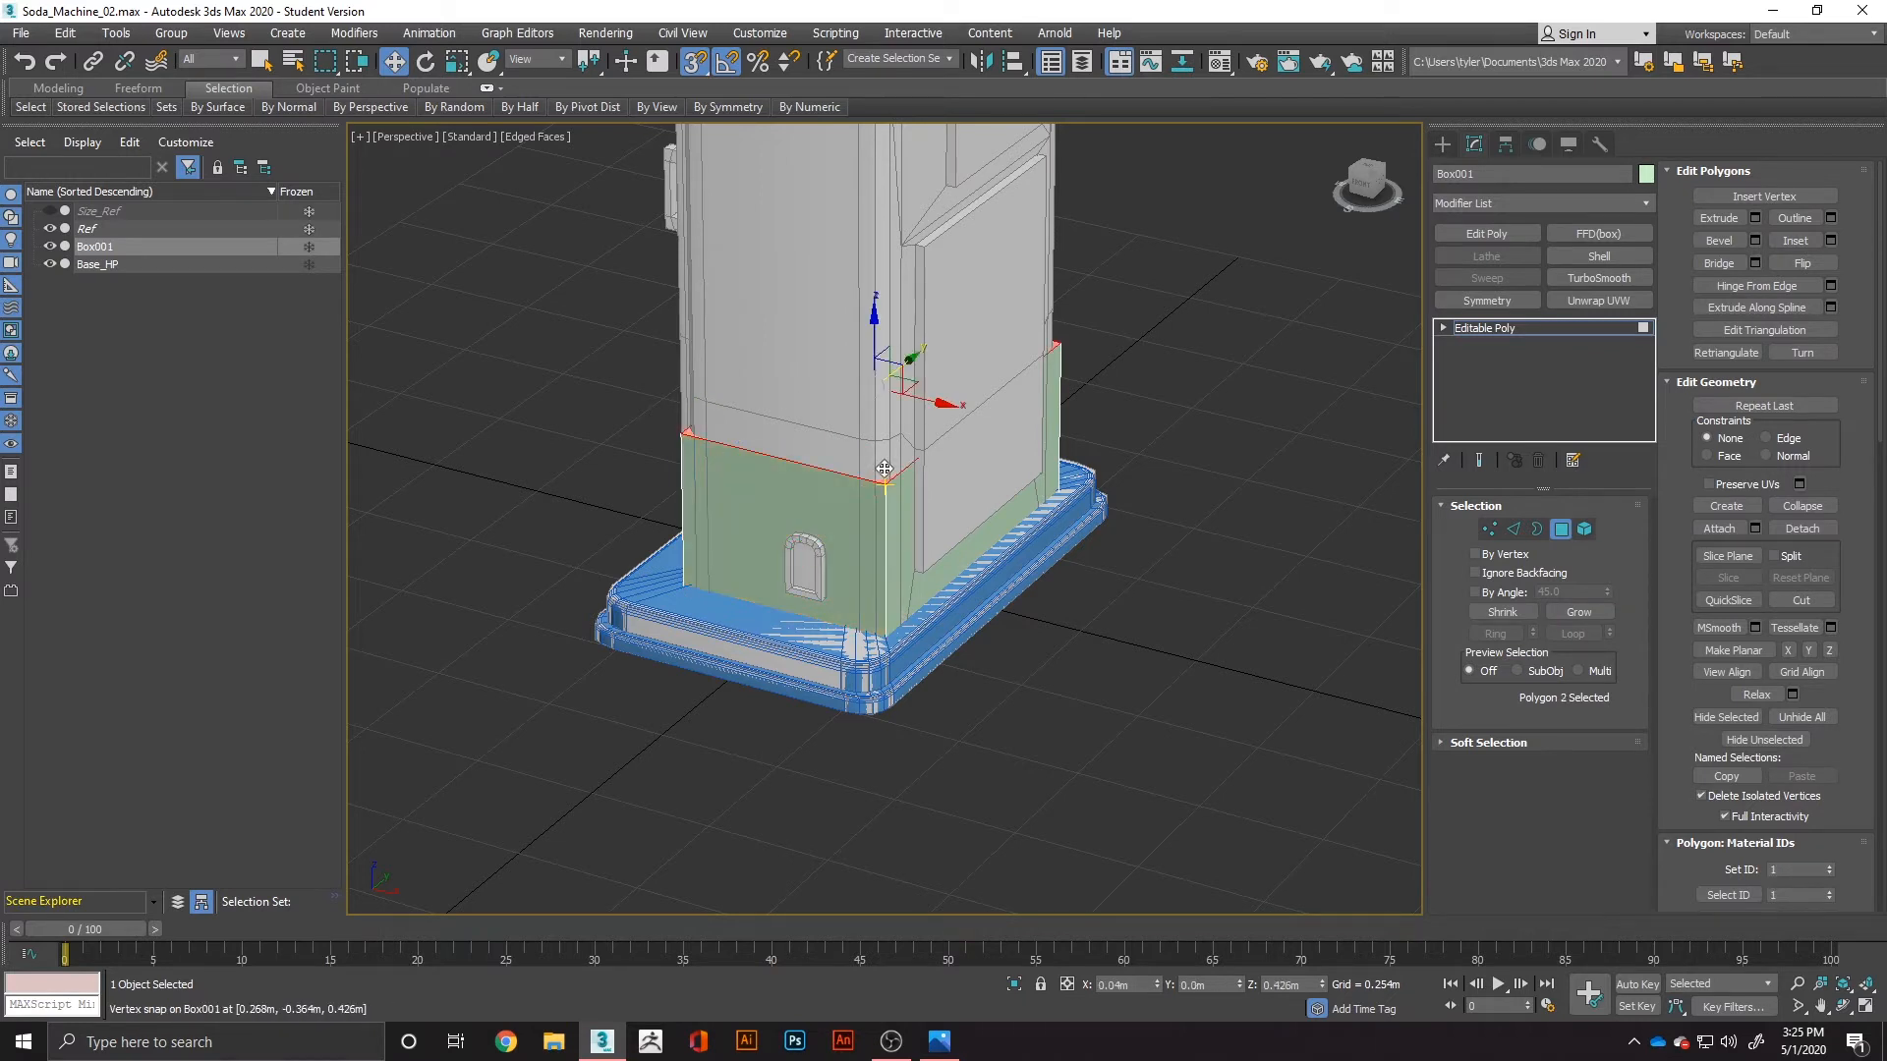
{"action": "scroll", "coordinate": [878, 392], "scroll_direction": "down", "scroll_amount": 5}
{"action": "middle_click_drag", "start_coordinate": [878, 392], "coordinate": [878, 456]}
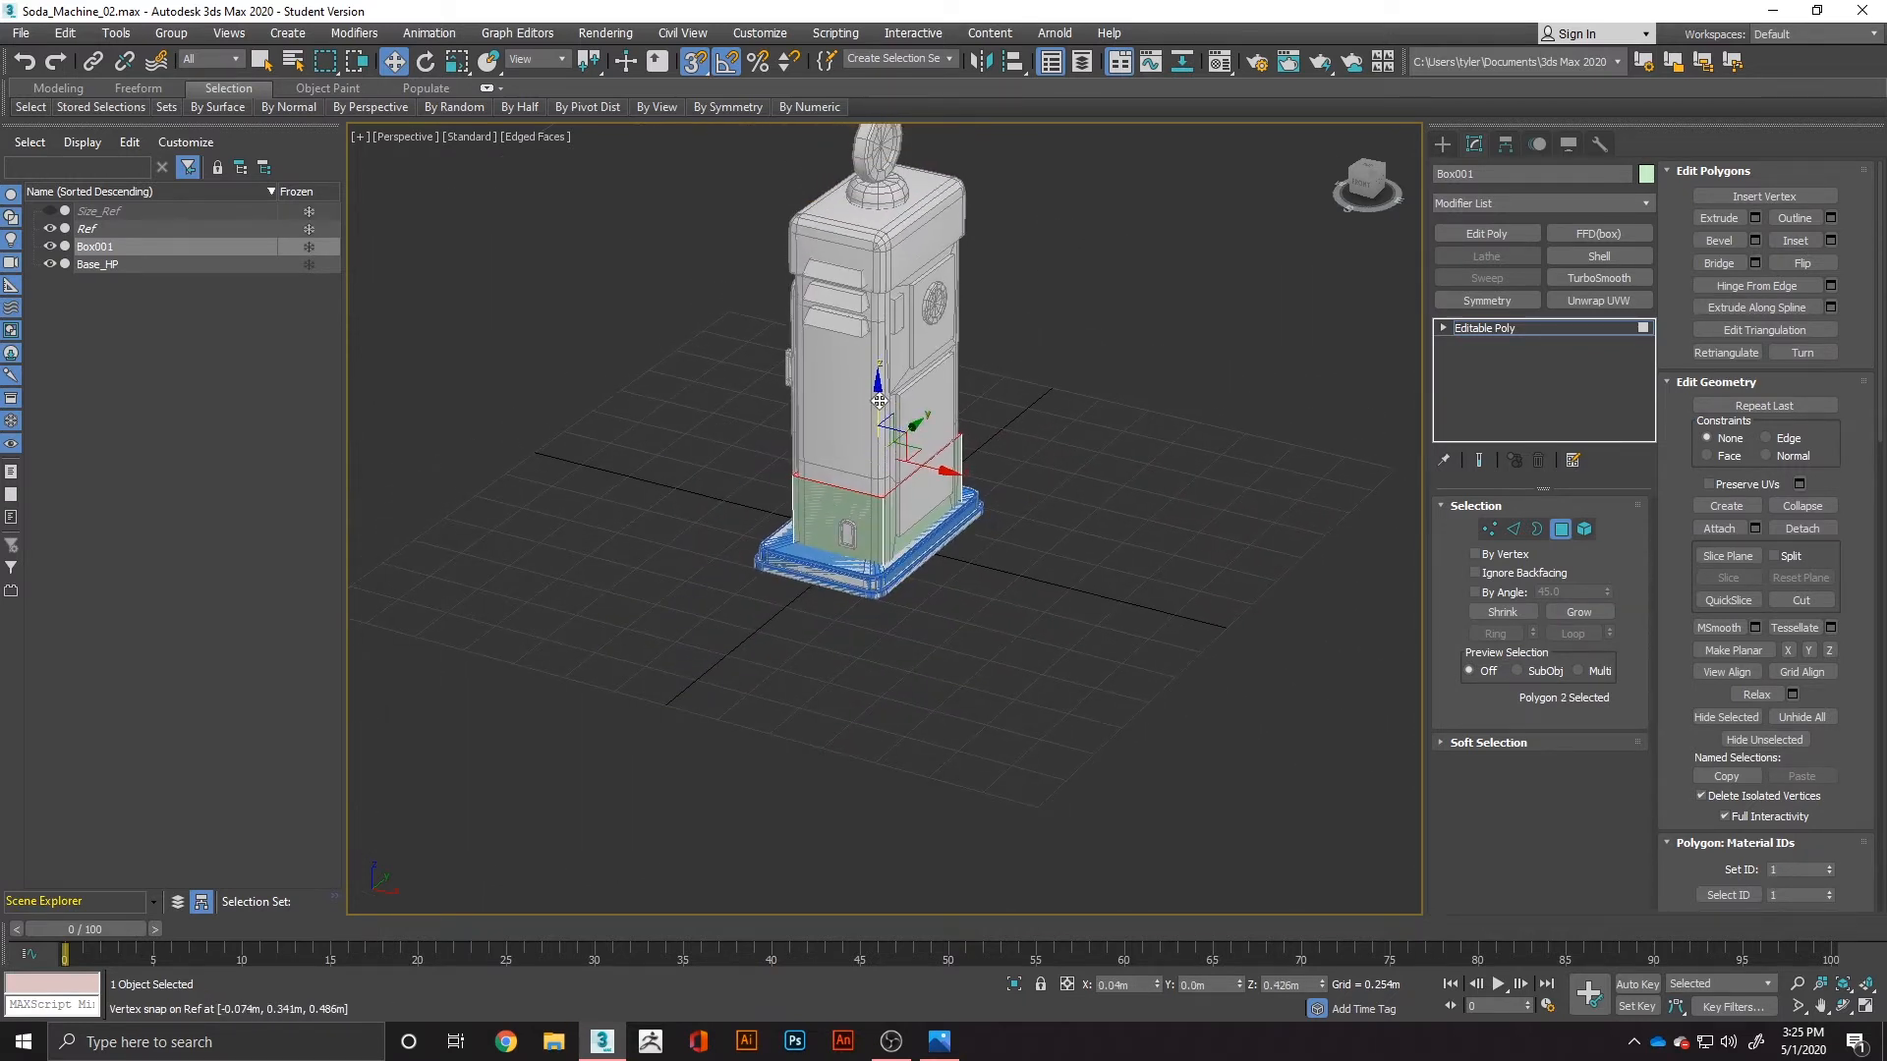
{"action": "left_click_drag", "start_coordinate": [878, 401], "coordinate": [880, 280]}
{"action": "middle_click_drag", "start_coordinate": [880, 287], "coordinate": [896, 234], "text": "alt"}
{"action": "scroll", "coordinate": [892, 236], "scroll_direction": "up", "scroll_amount": 5}
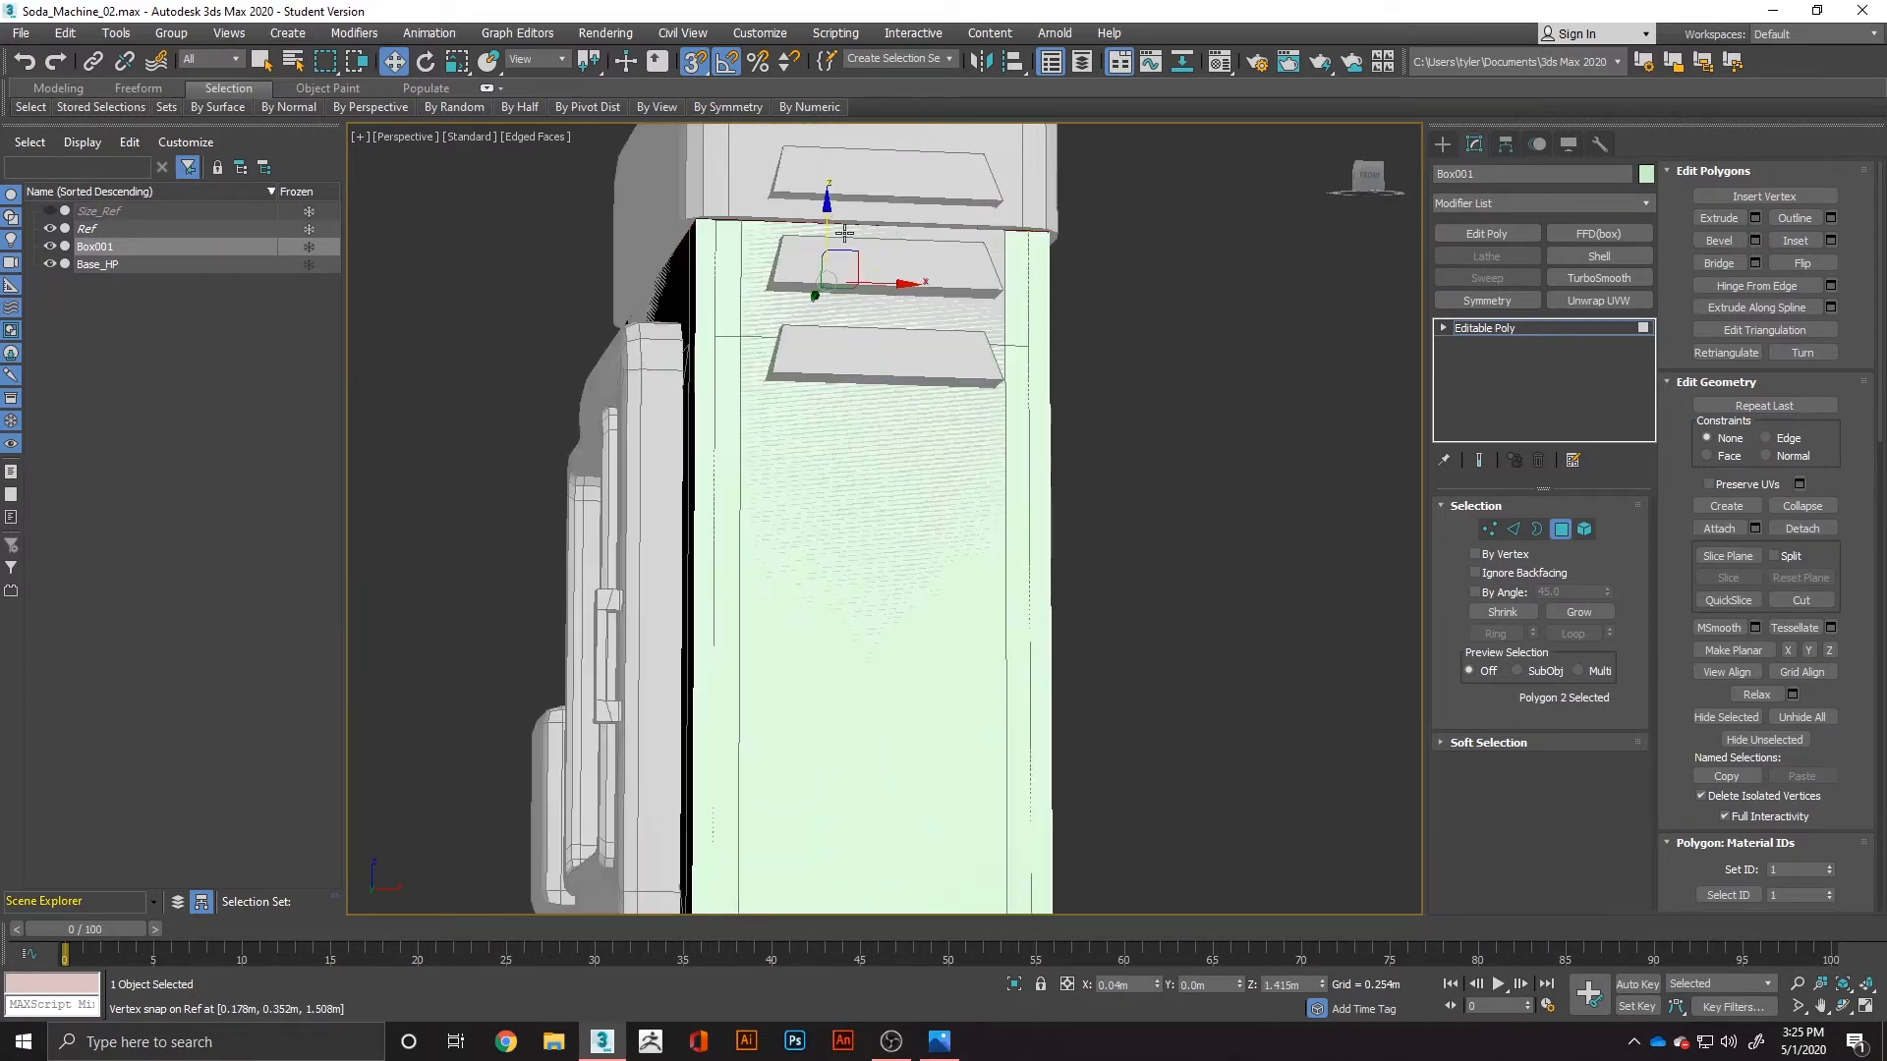
{"action": "mouse_move", "coordinate": [827, 218]}
{"action": "left_mouse_down"}
{"action": "mouse_move", "coordinate": [718, 226]}
{"action": "mouse_move", "coordinate": [830, 192]}
{"action": "left_mouse_up"}
{"action": "key", "text": "s"}
{"action": "scroll", "coordinate": [831, 199], "scroll_direction": "down", "scroll_amount": 2}
{"action": "scroll", "coordinate": [830, 349], "scroll_direction": "down", "scroll_amount": 4}
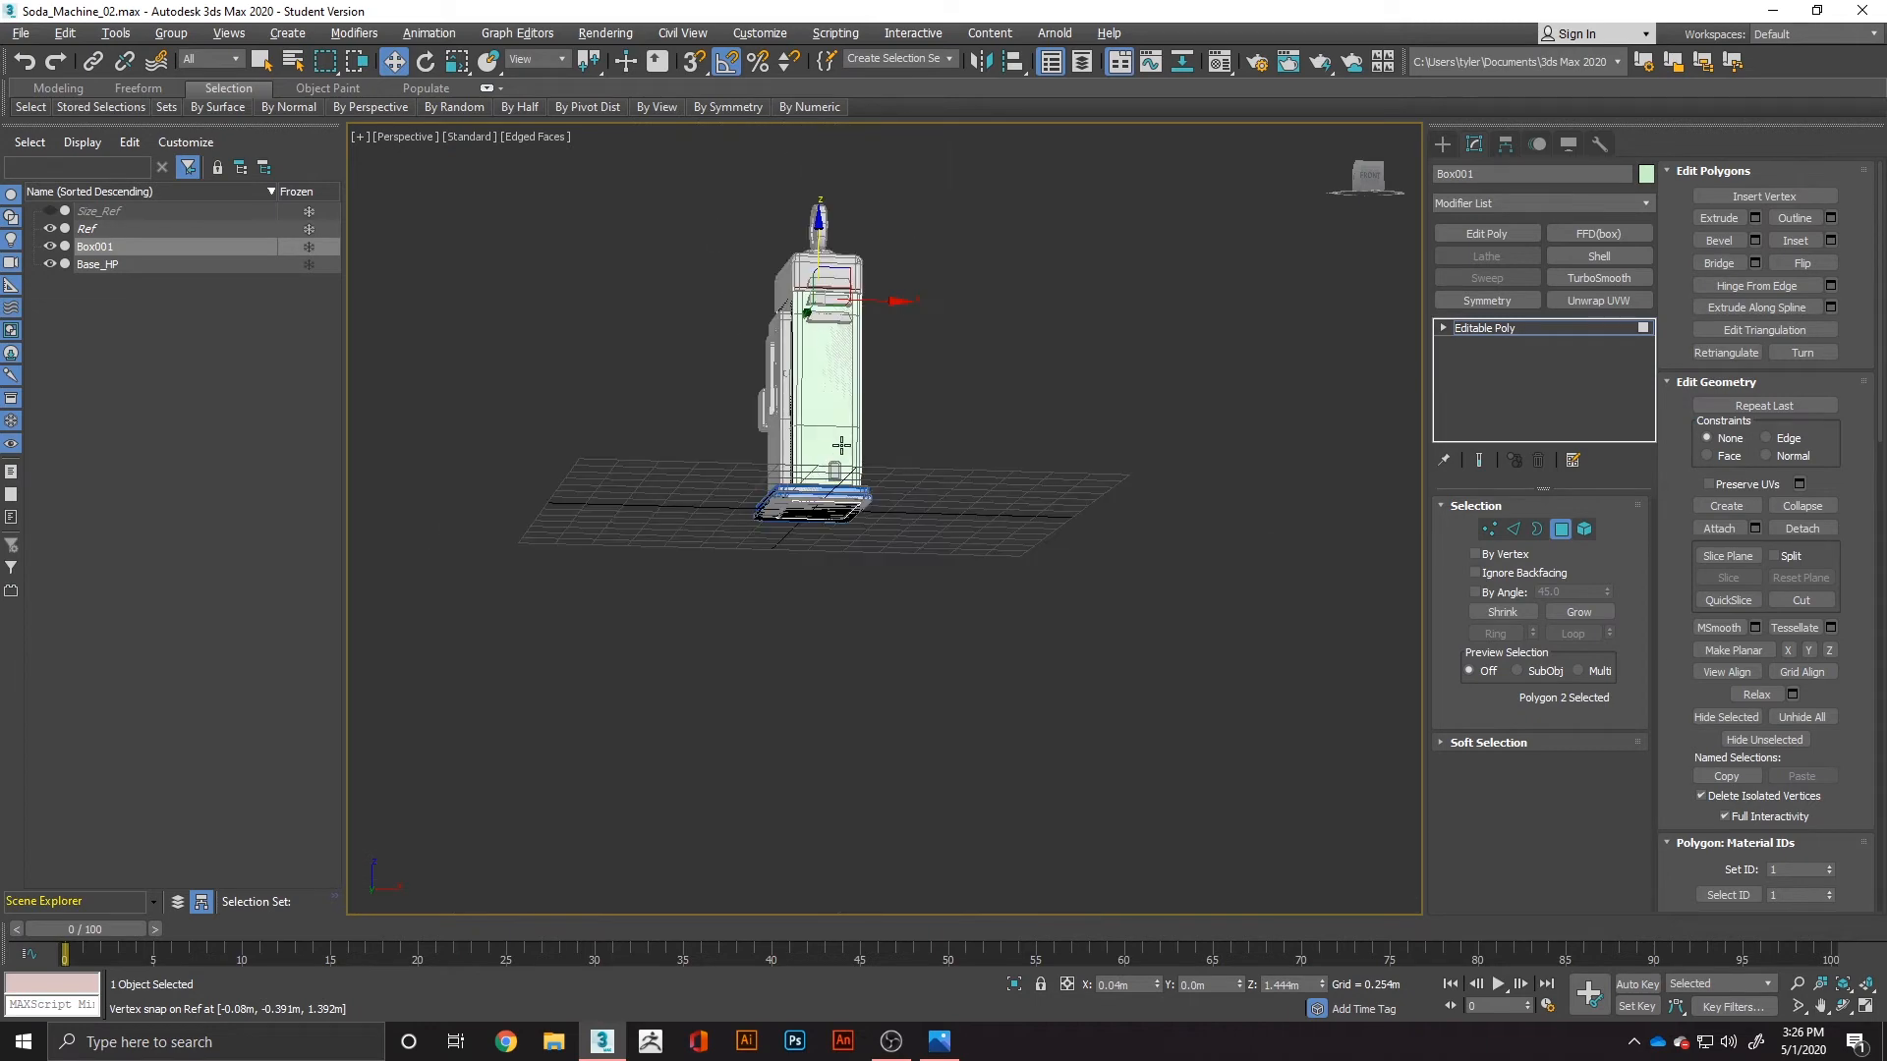
{"action": "scroll", "coordinate": [829, 304], "scroll_direction": "up", "scroll_amount": 5}
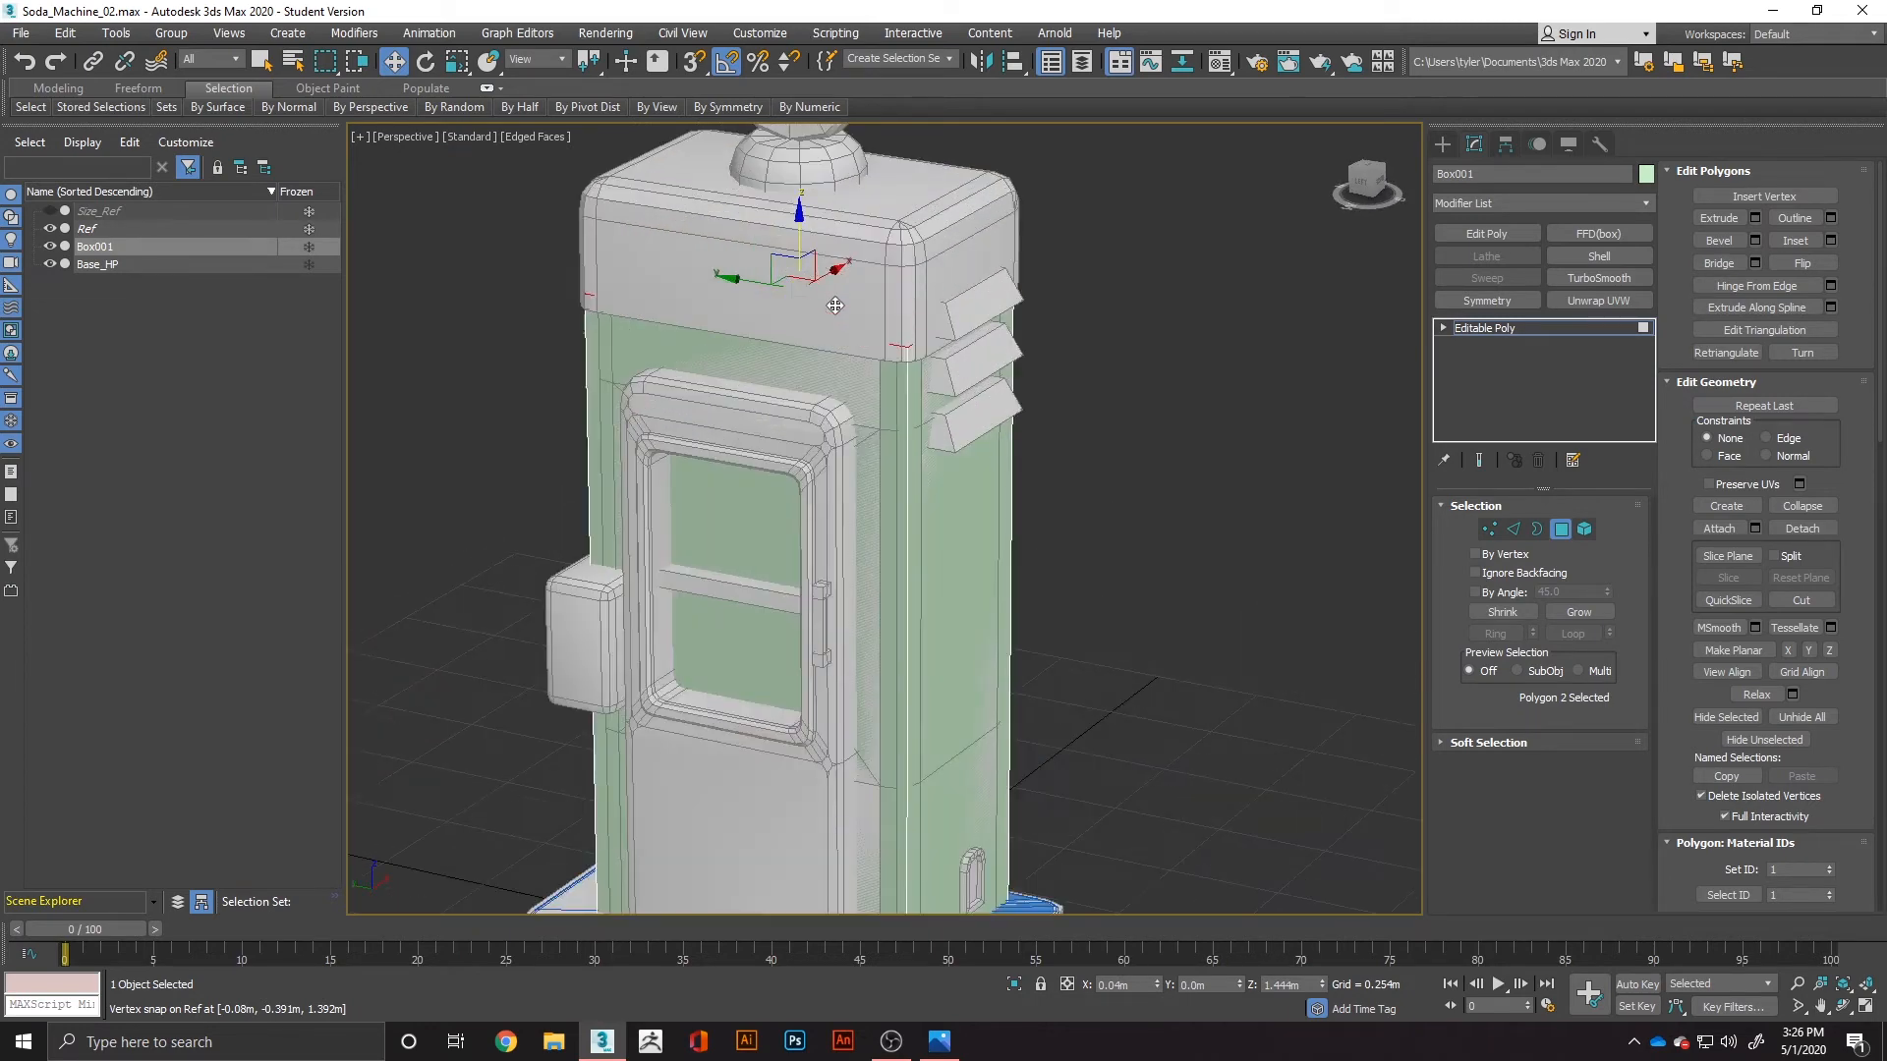
{"action": "scroll", "coordinate": [951, 422], "scroll_direction": "down", "scroll_amount": 3}
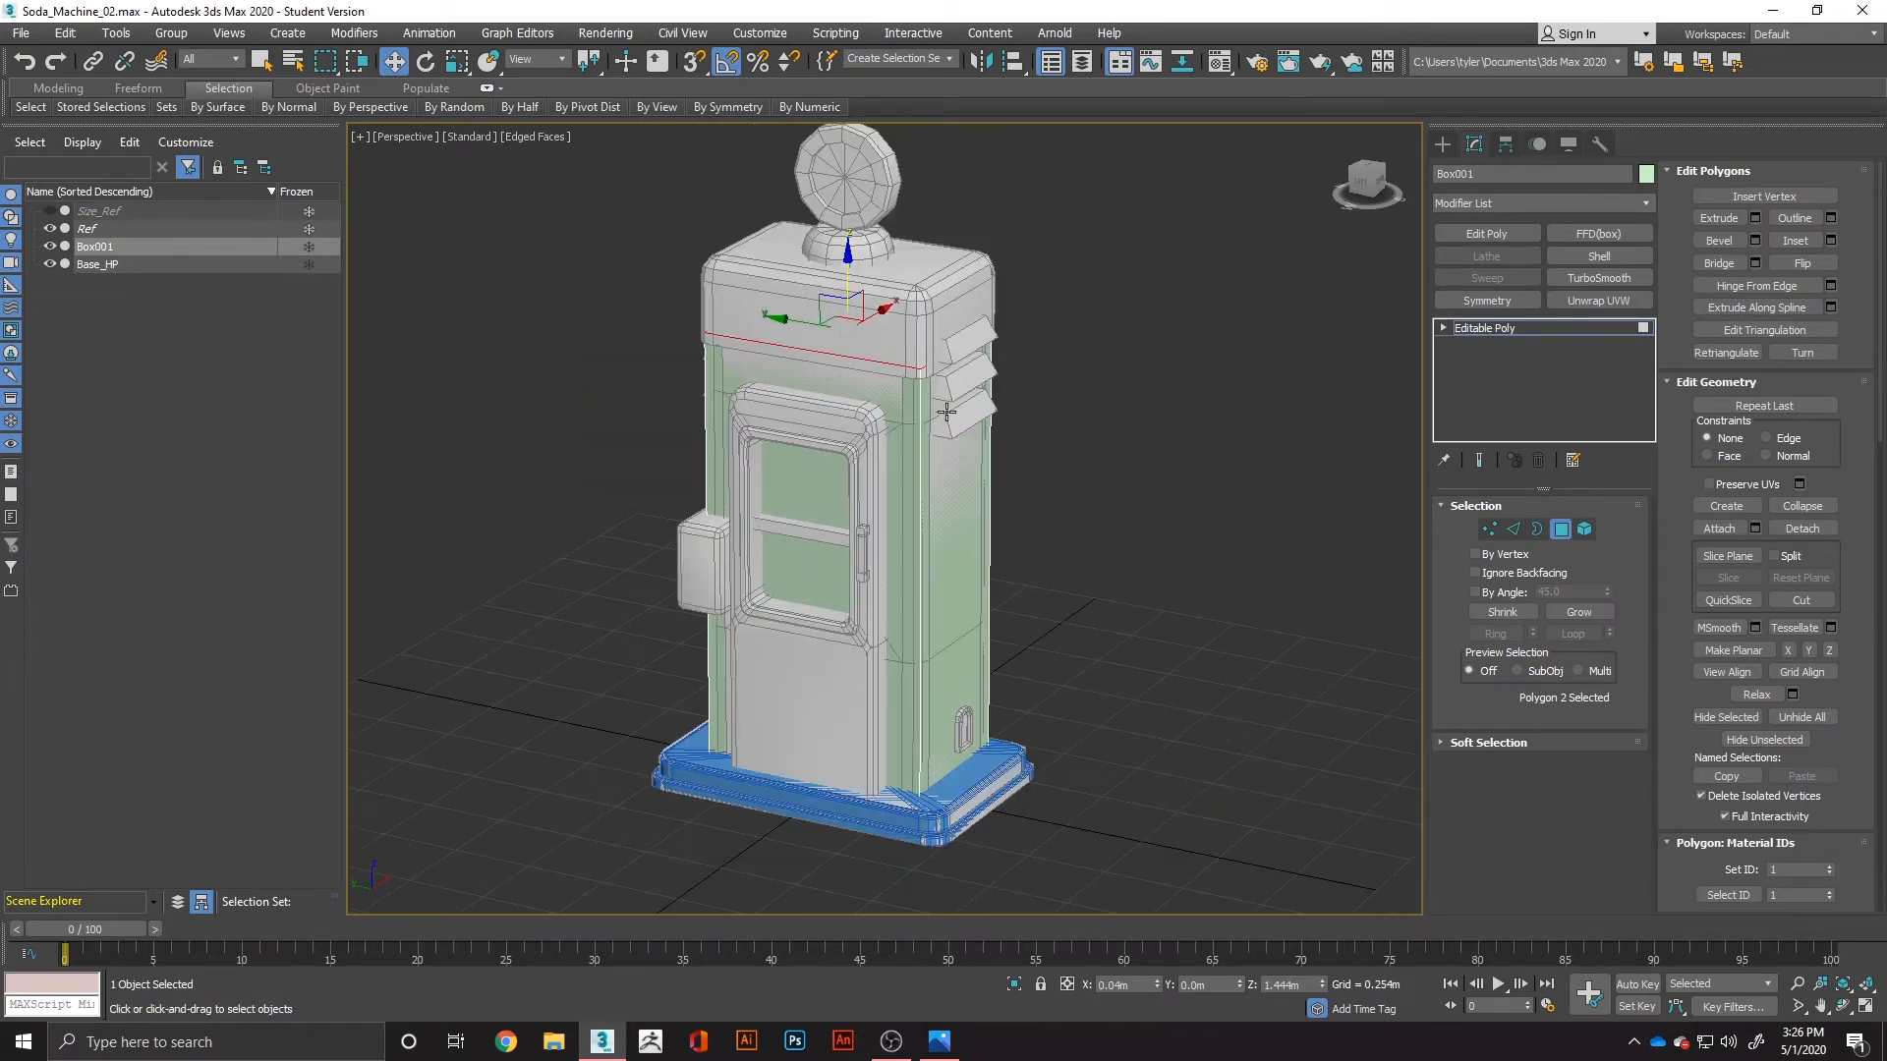
Step: Turn snapping back on and snap the box's top polygon to the top of the Ref cabinet's cap, at Z 1.684 m
{"action": "key", "text": "s"}
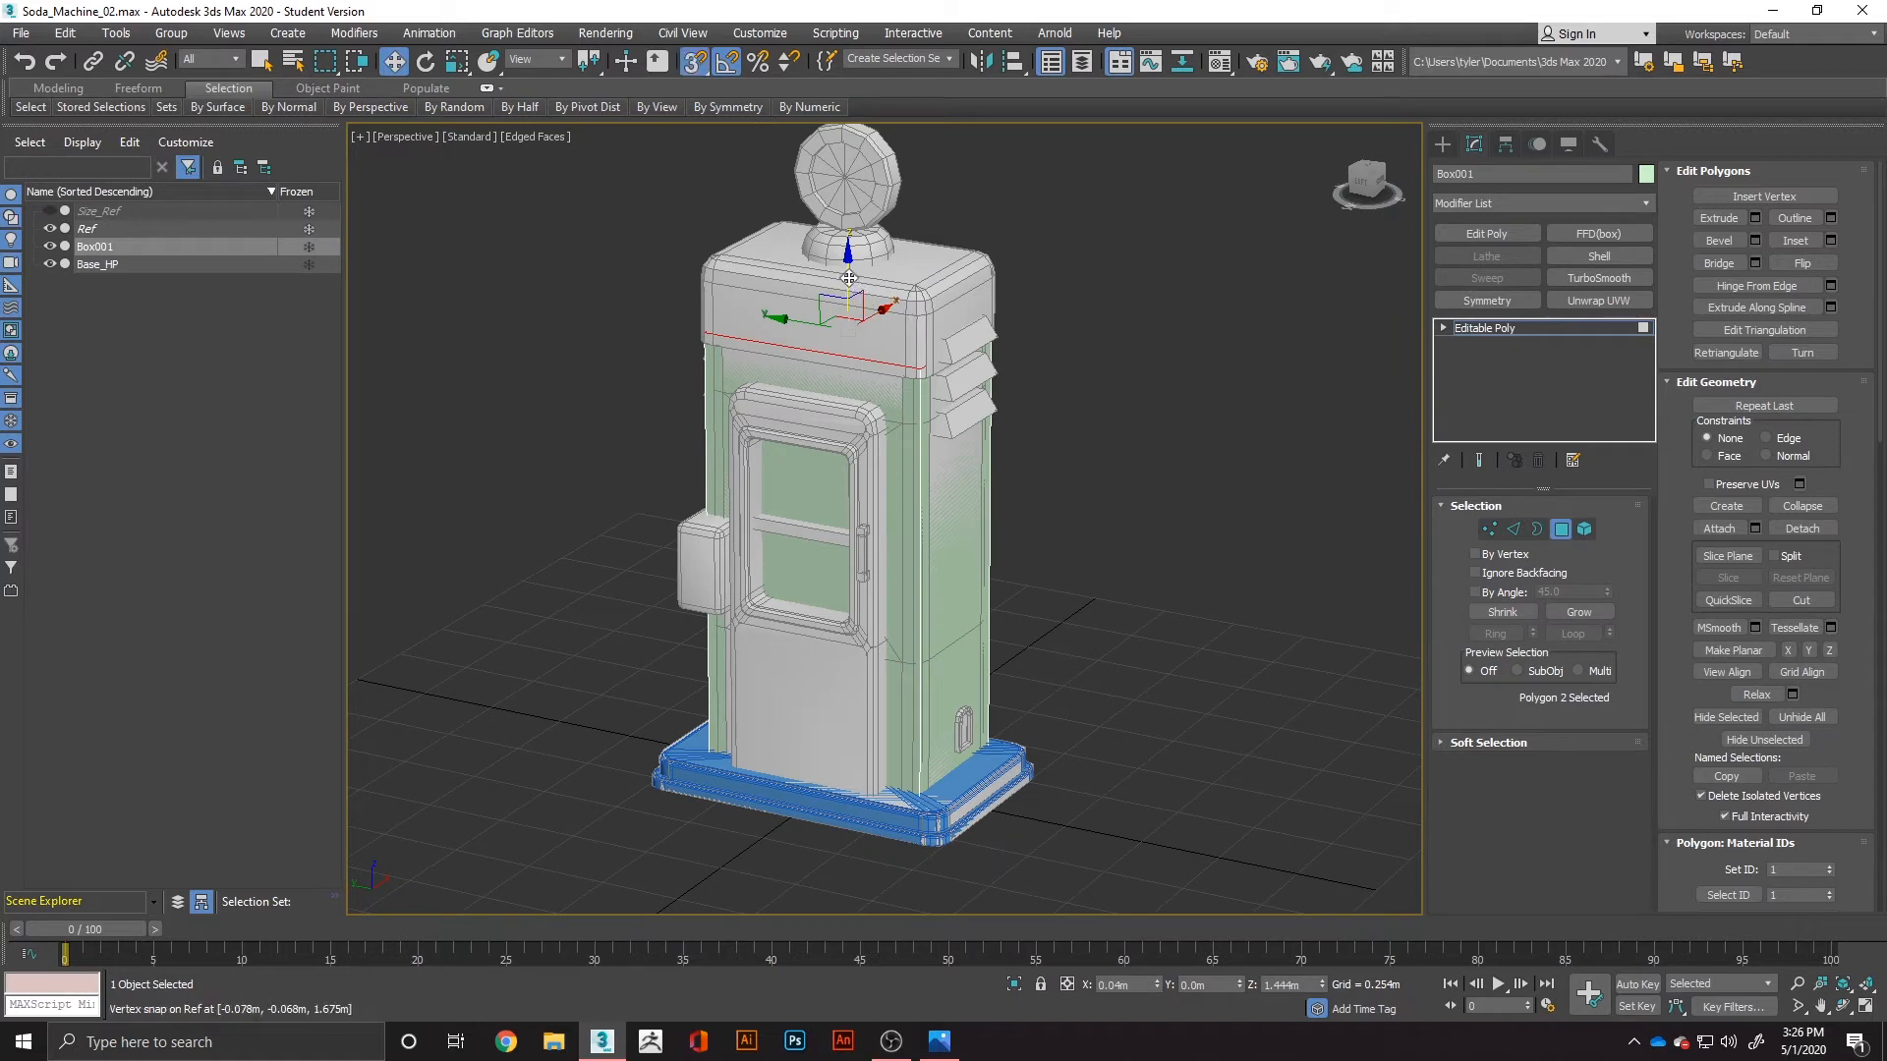
{"action": "left_click_drag", "start_coordinate": [849, 279], "coordinate": [921, 285]}
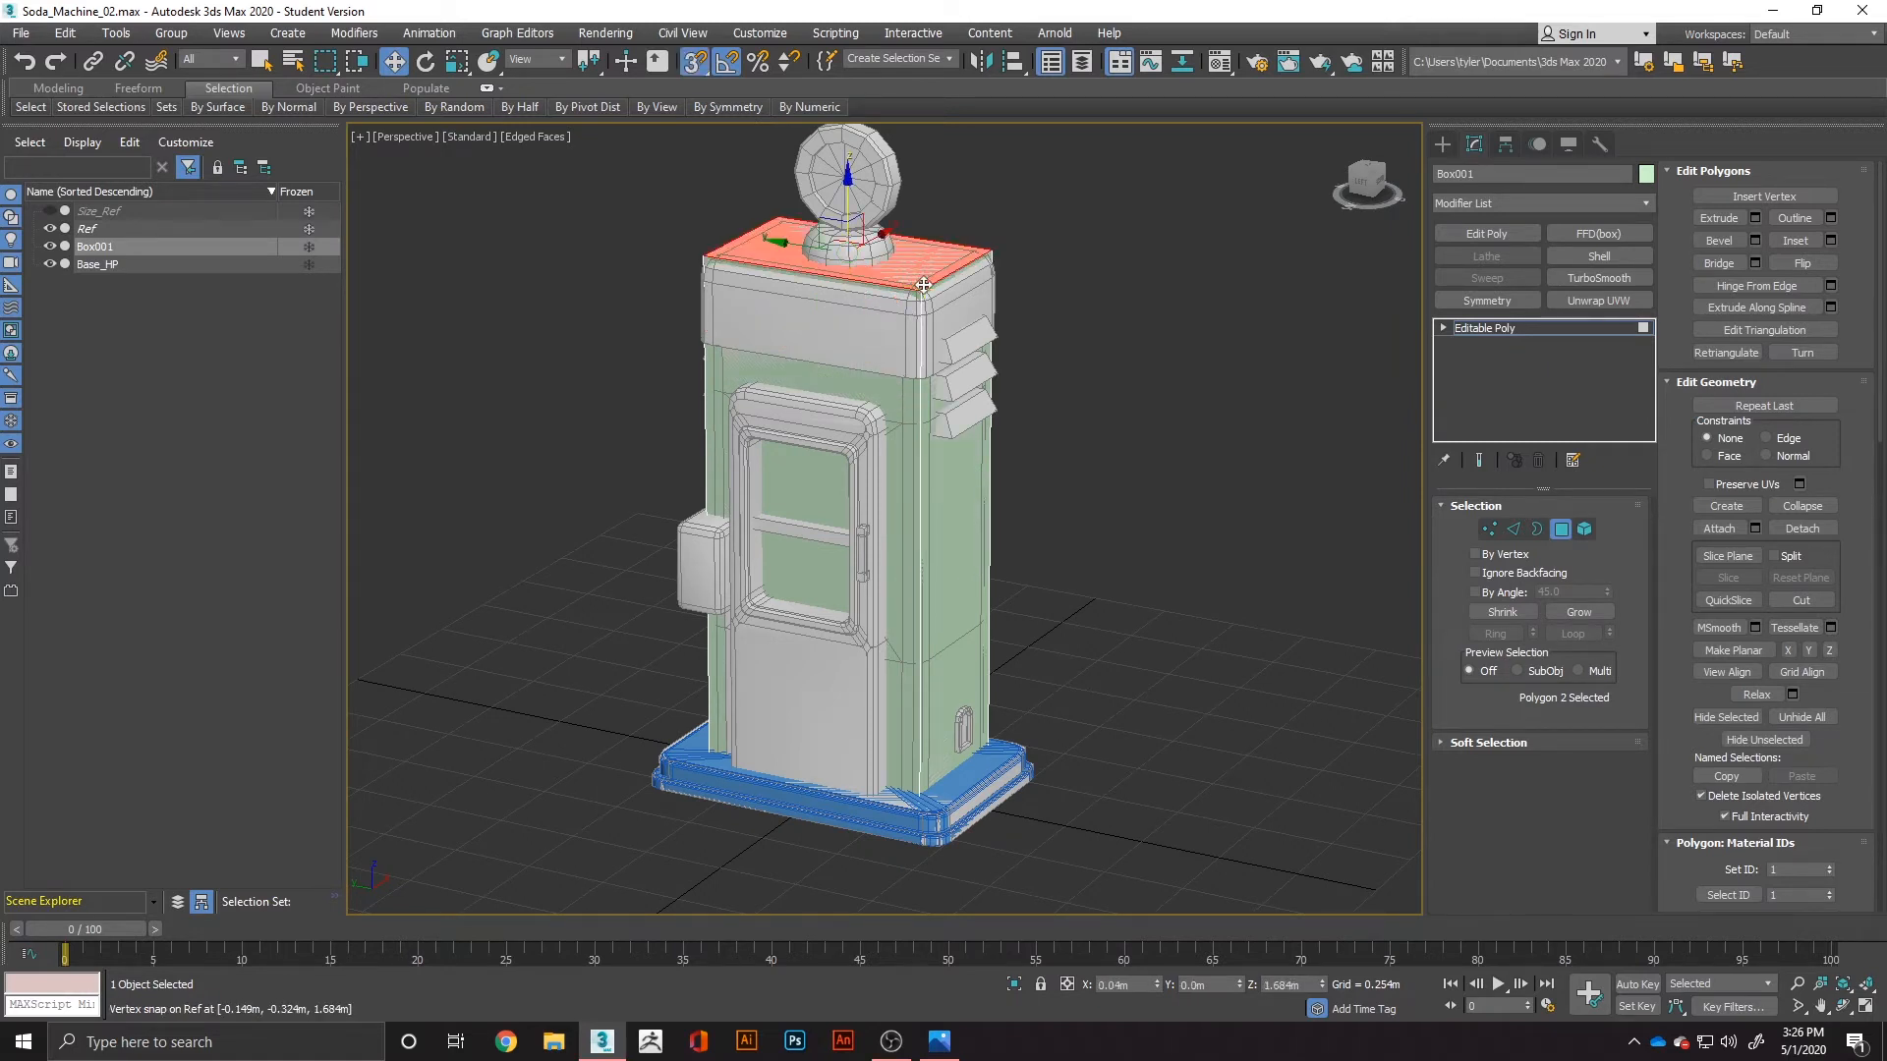
{"action": "scroll", "coordinate": [1013, 356], "scroll_direction": "down", "scroll_amount": 2}
{"action": "scroll", "coordinate": [959, 371], "scroll_direction": "up", "scroll_amount": 2}
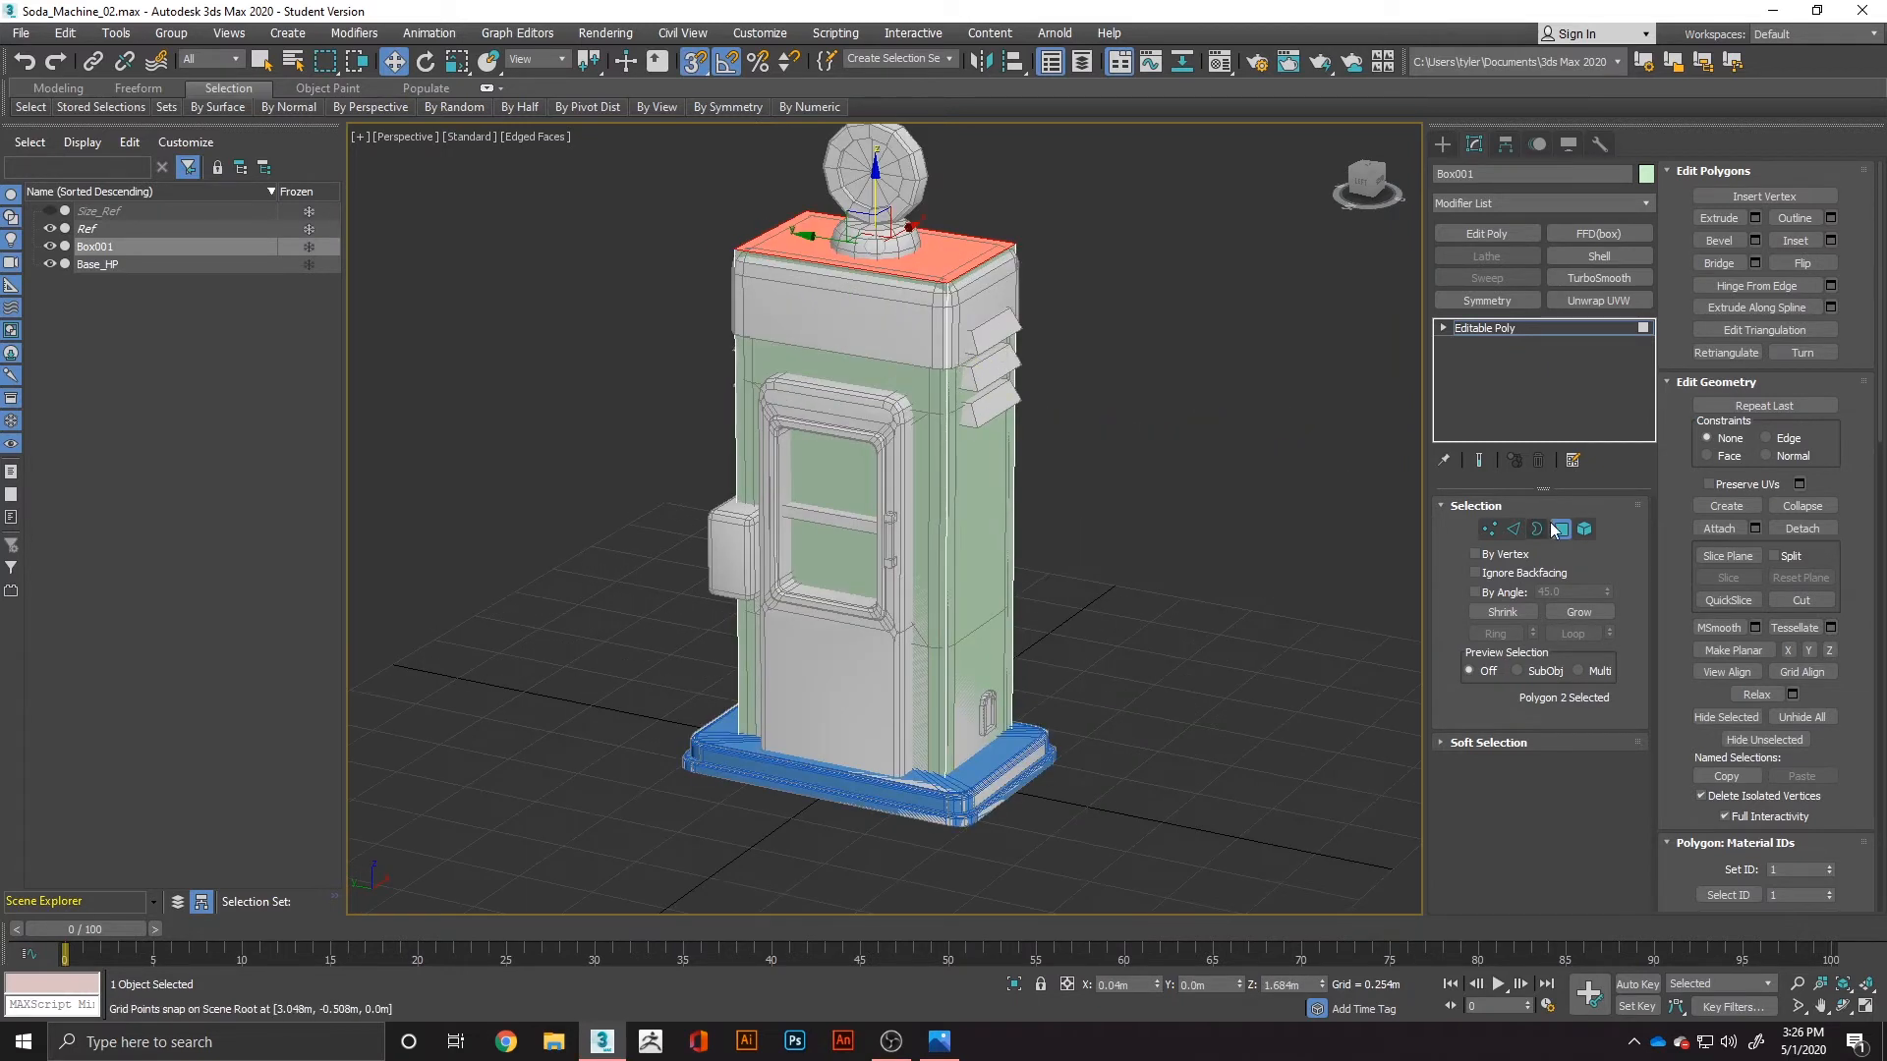
Step: Connect the box's four vertical edges with one edge loop and snap it to the lower edge of the Ref's top cap
{"action": "left_click", "coordinate": [1515, 530]}
{"action": "left_click_drag", "start_coordinate": [566, 371], "coordinate": [1093, 512]}
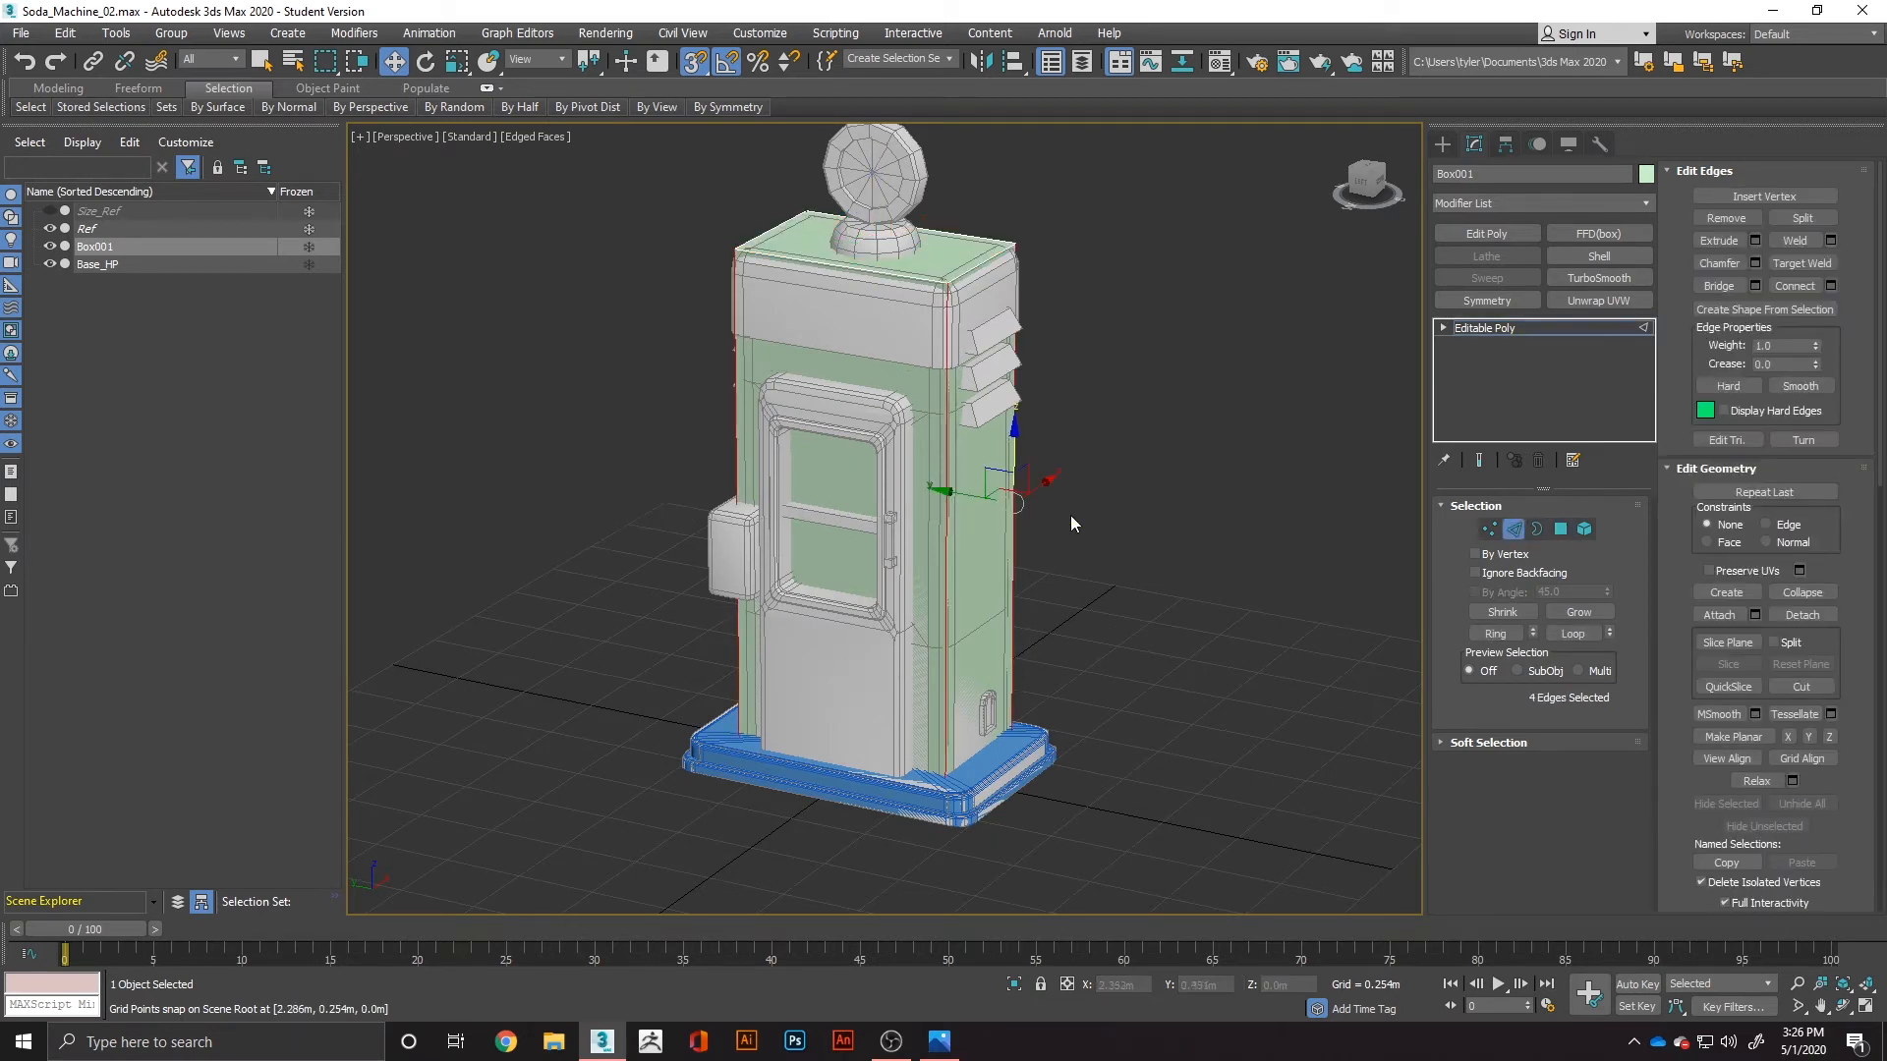
{"action": "right_click", "coordinate": [1000, 512]}
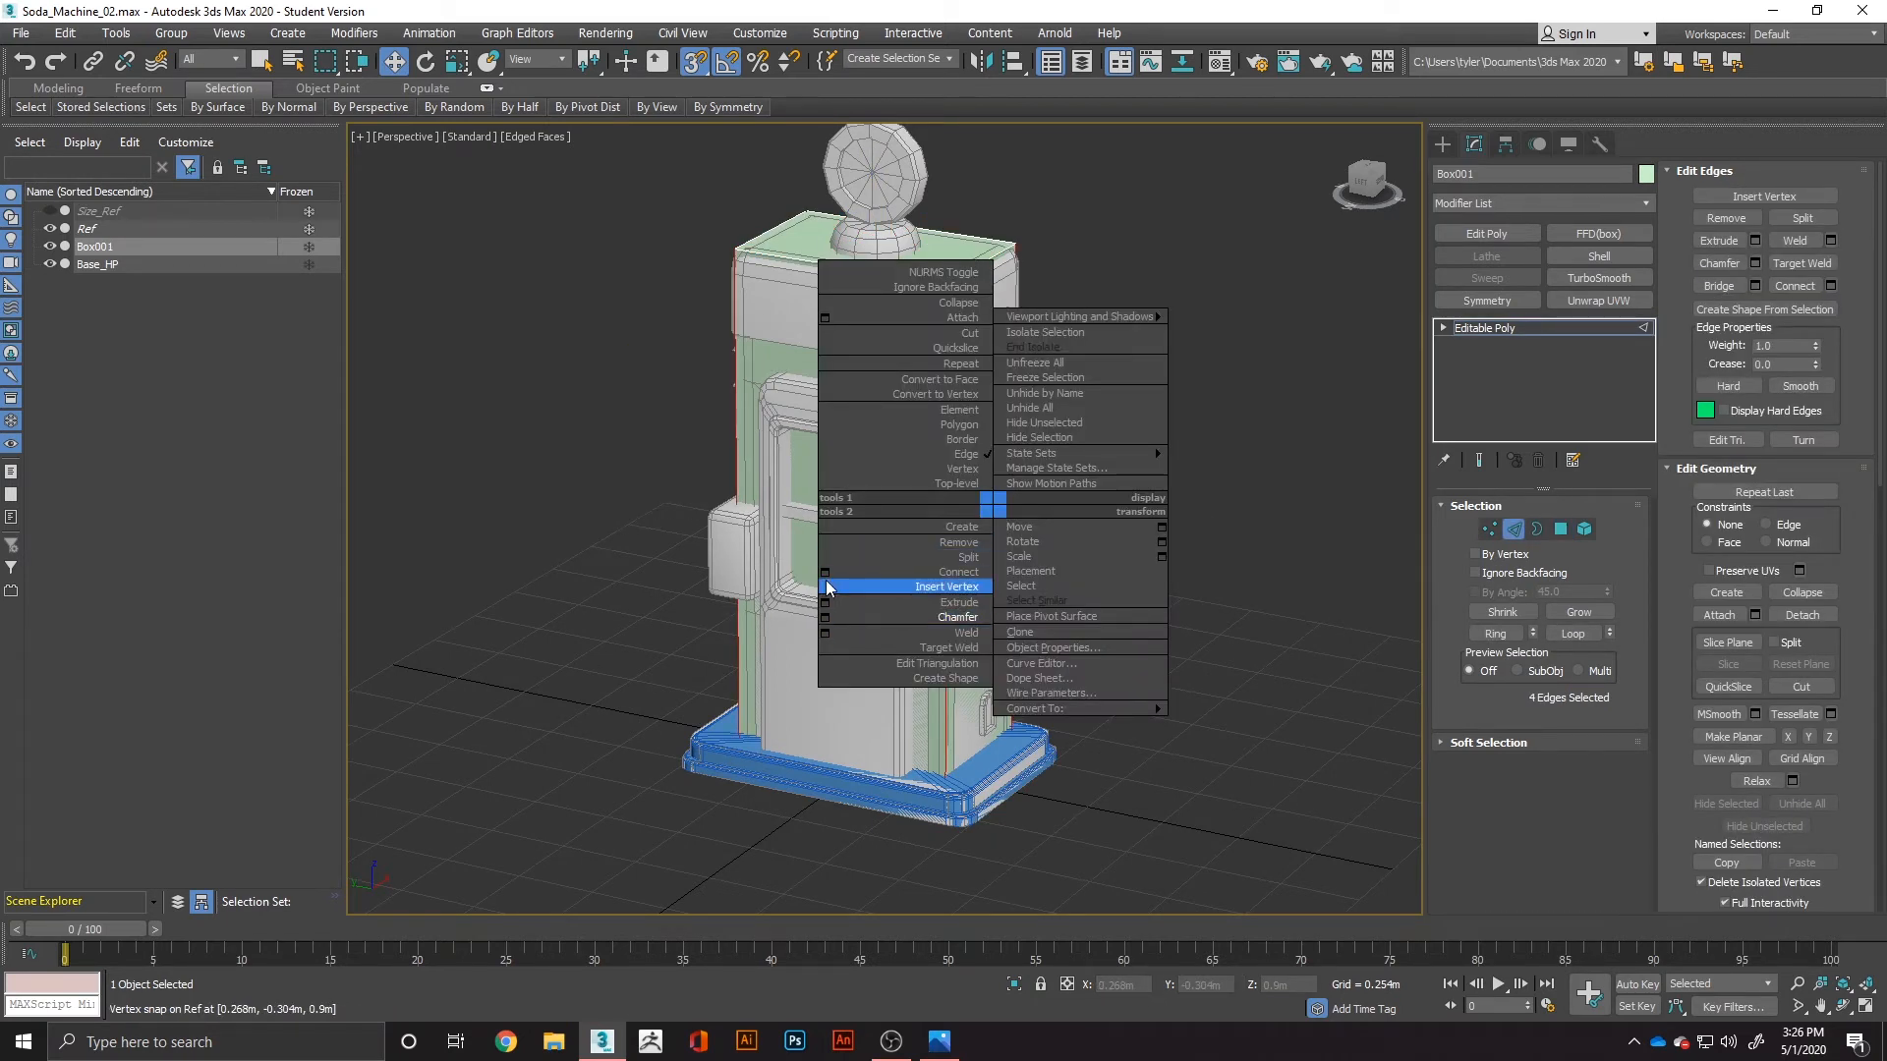
{"action": "left_click", "coordinate": [827, 573]}
{"action": "left_click", "coordinate": [894, 615]}
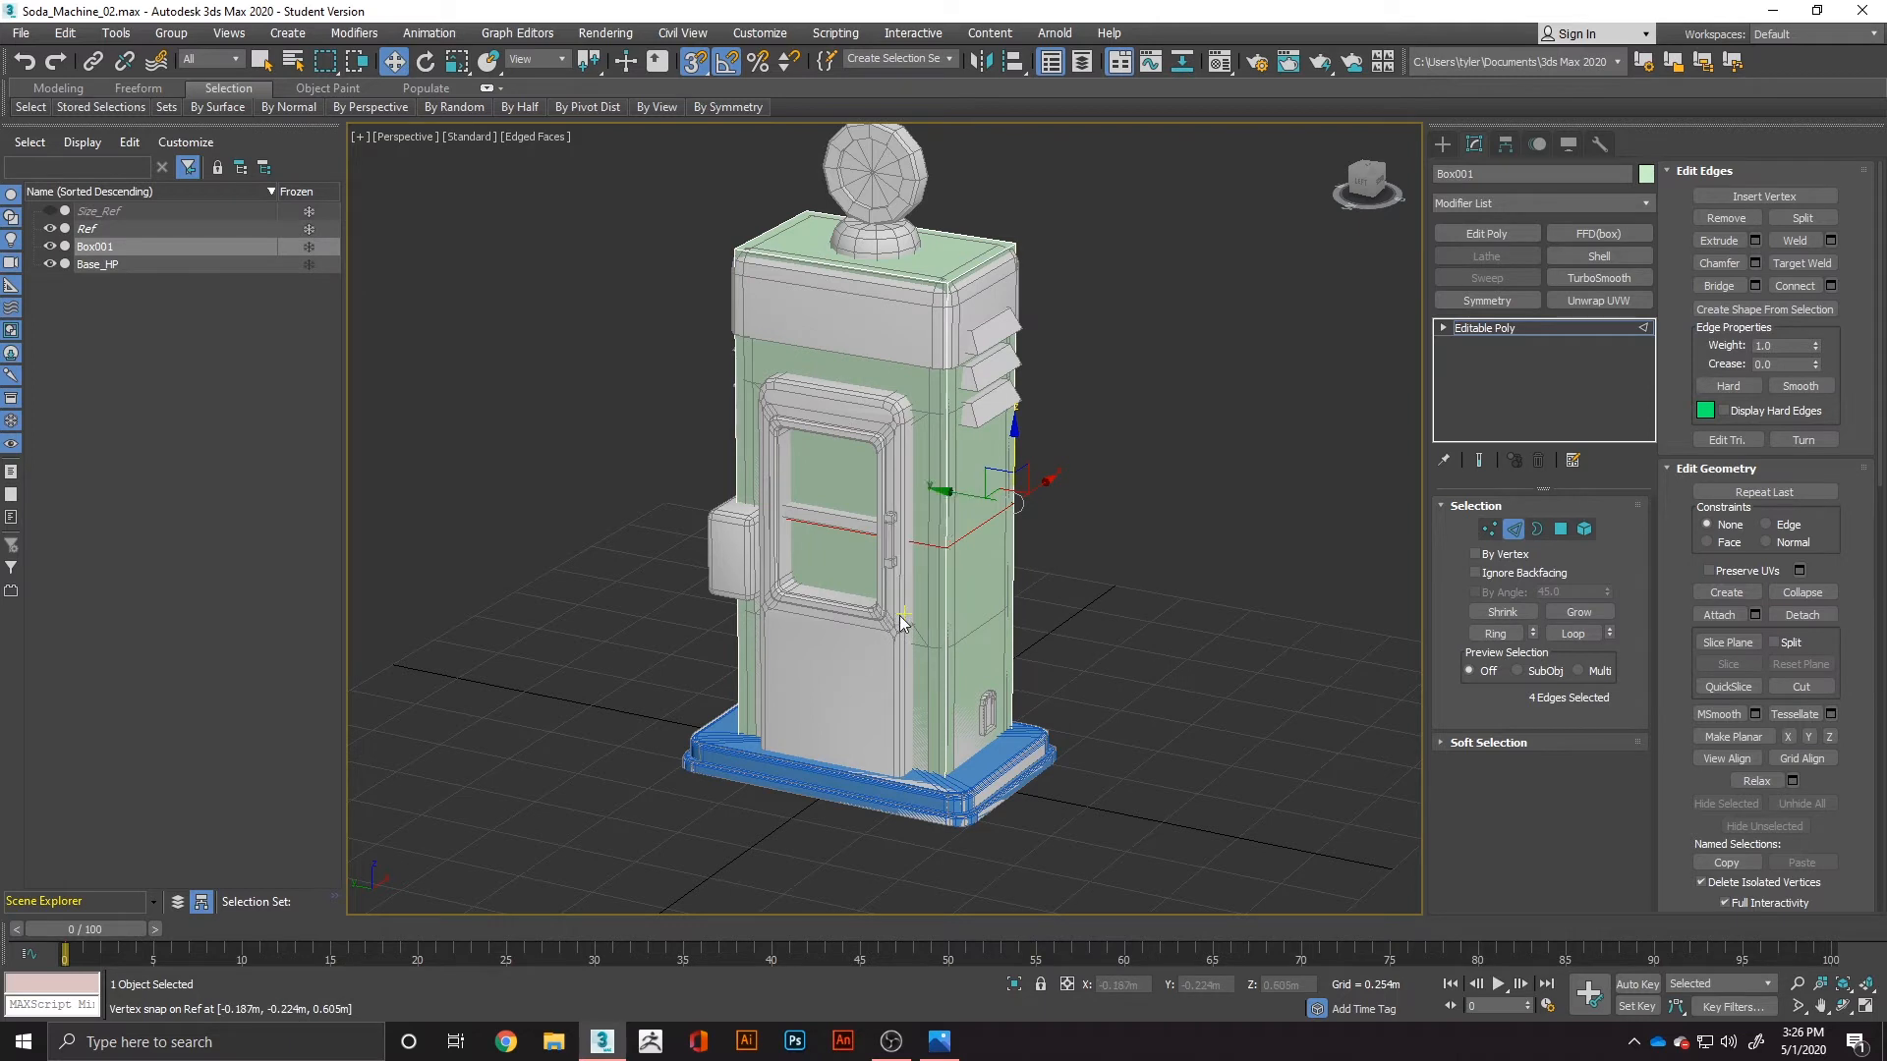
{"action": "left_click_drag", "start_coordinate": [877, 442], "coordinate": [946, 360]}
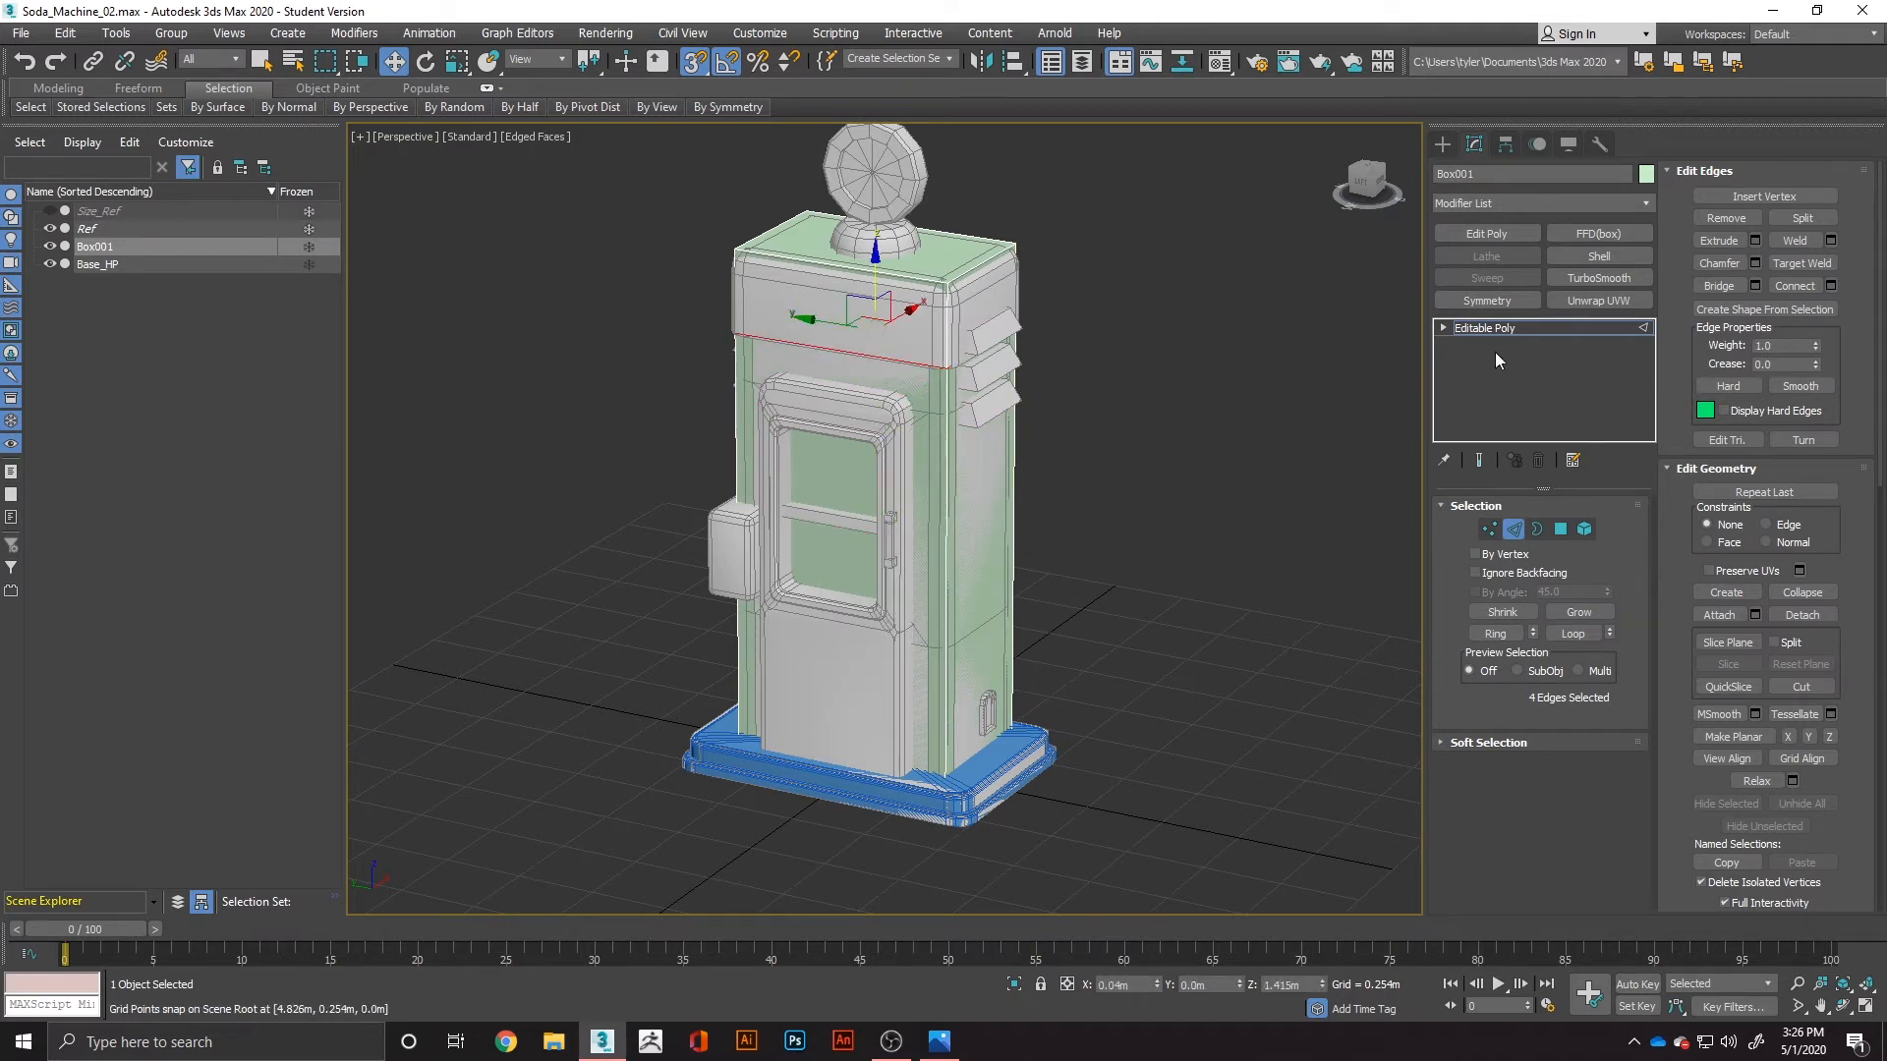
Step: Hide the Ref model, turn snapping off and grow the selection from the box's top polygon to all polygons above the edge loop
{"action": "left_click", "coordinate": [50, 228]}
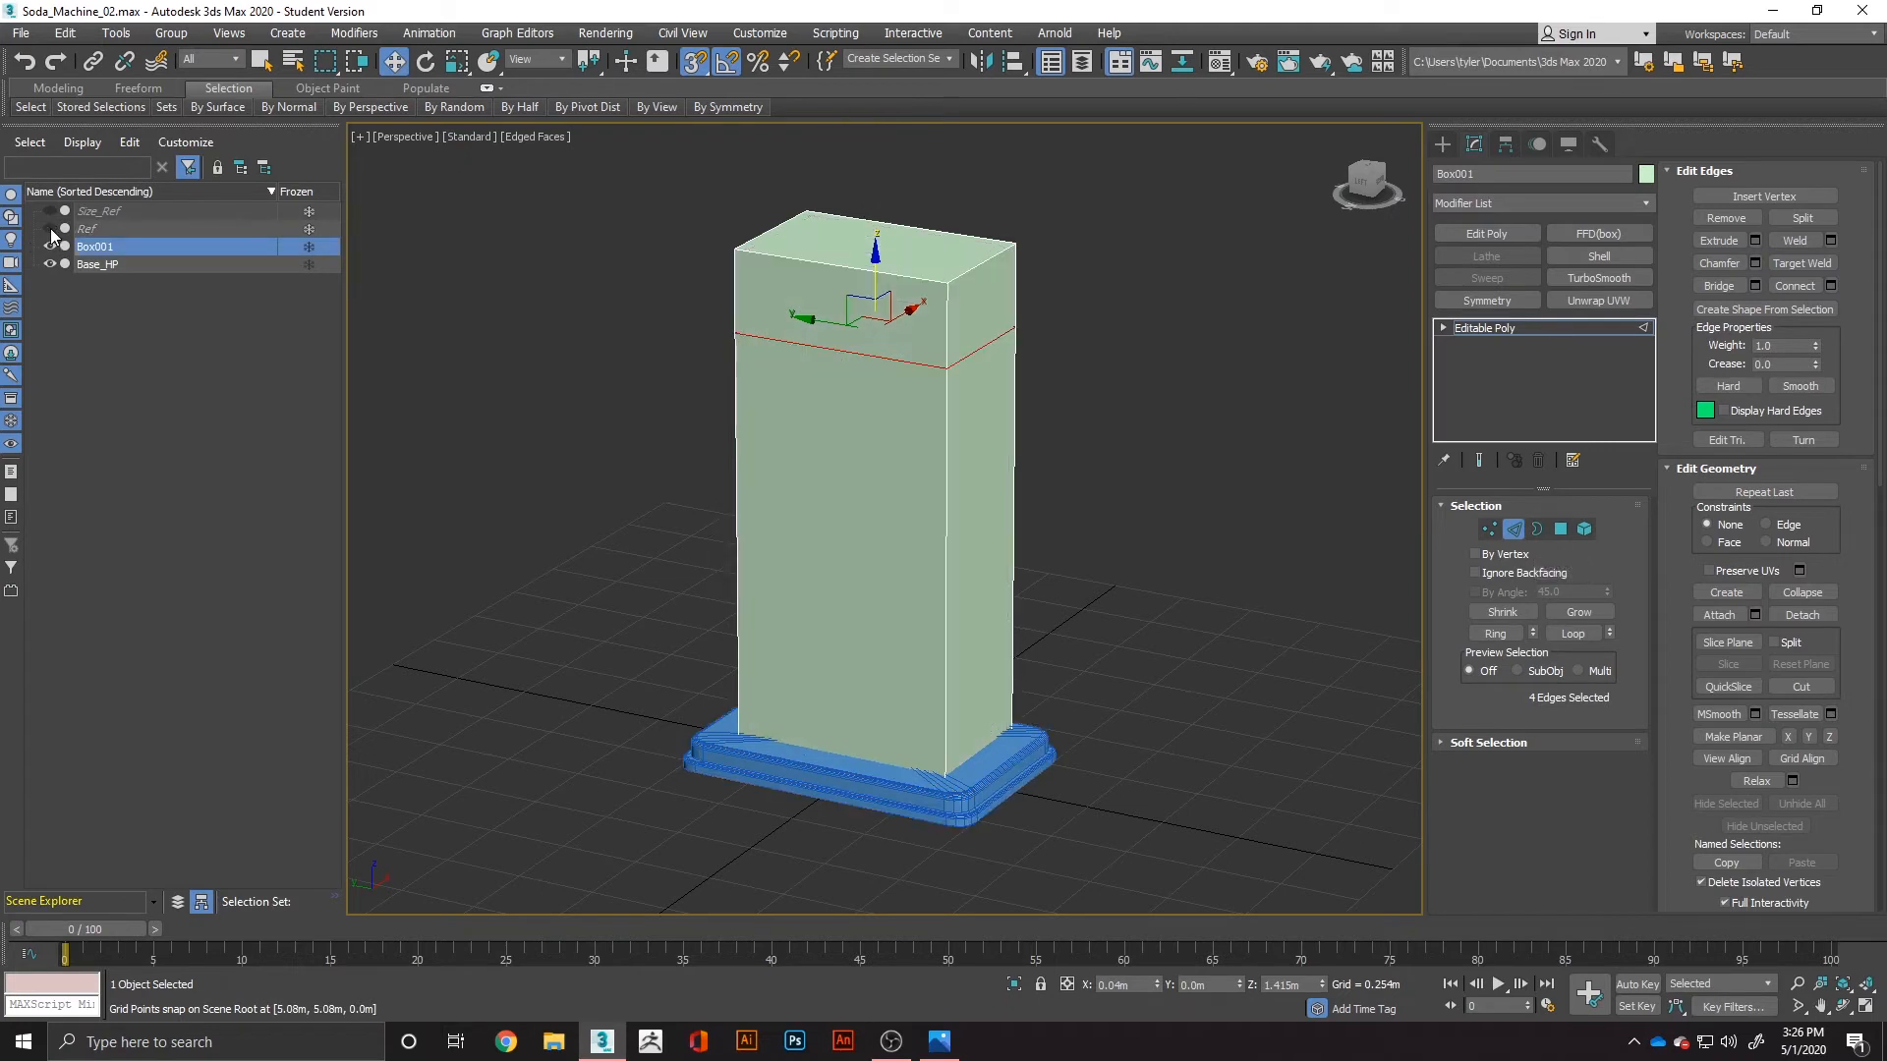
{"action": "left_click", "coordinate": [1560, 529]}
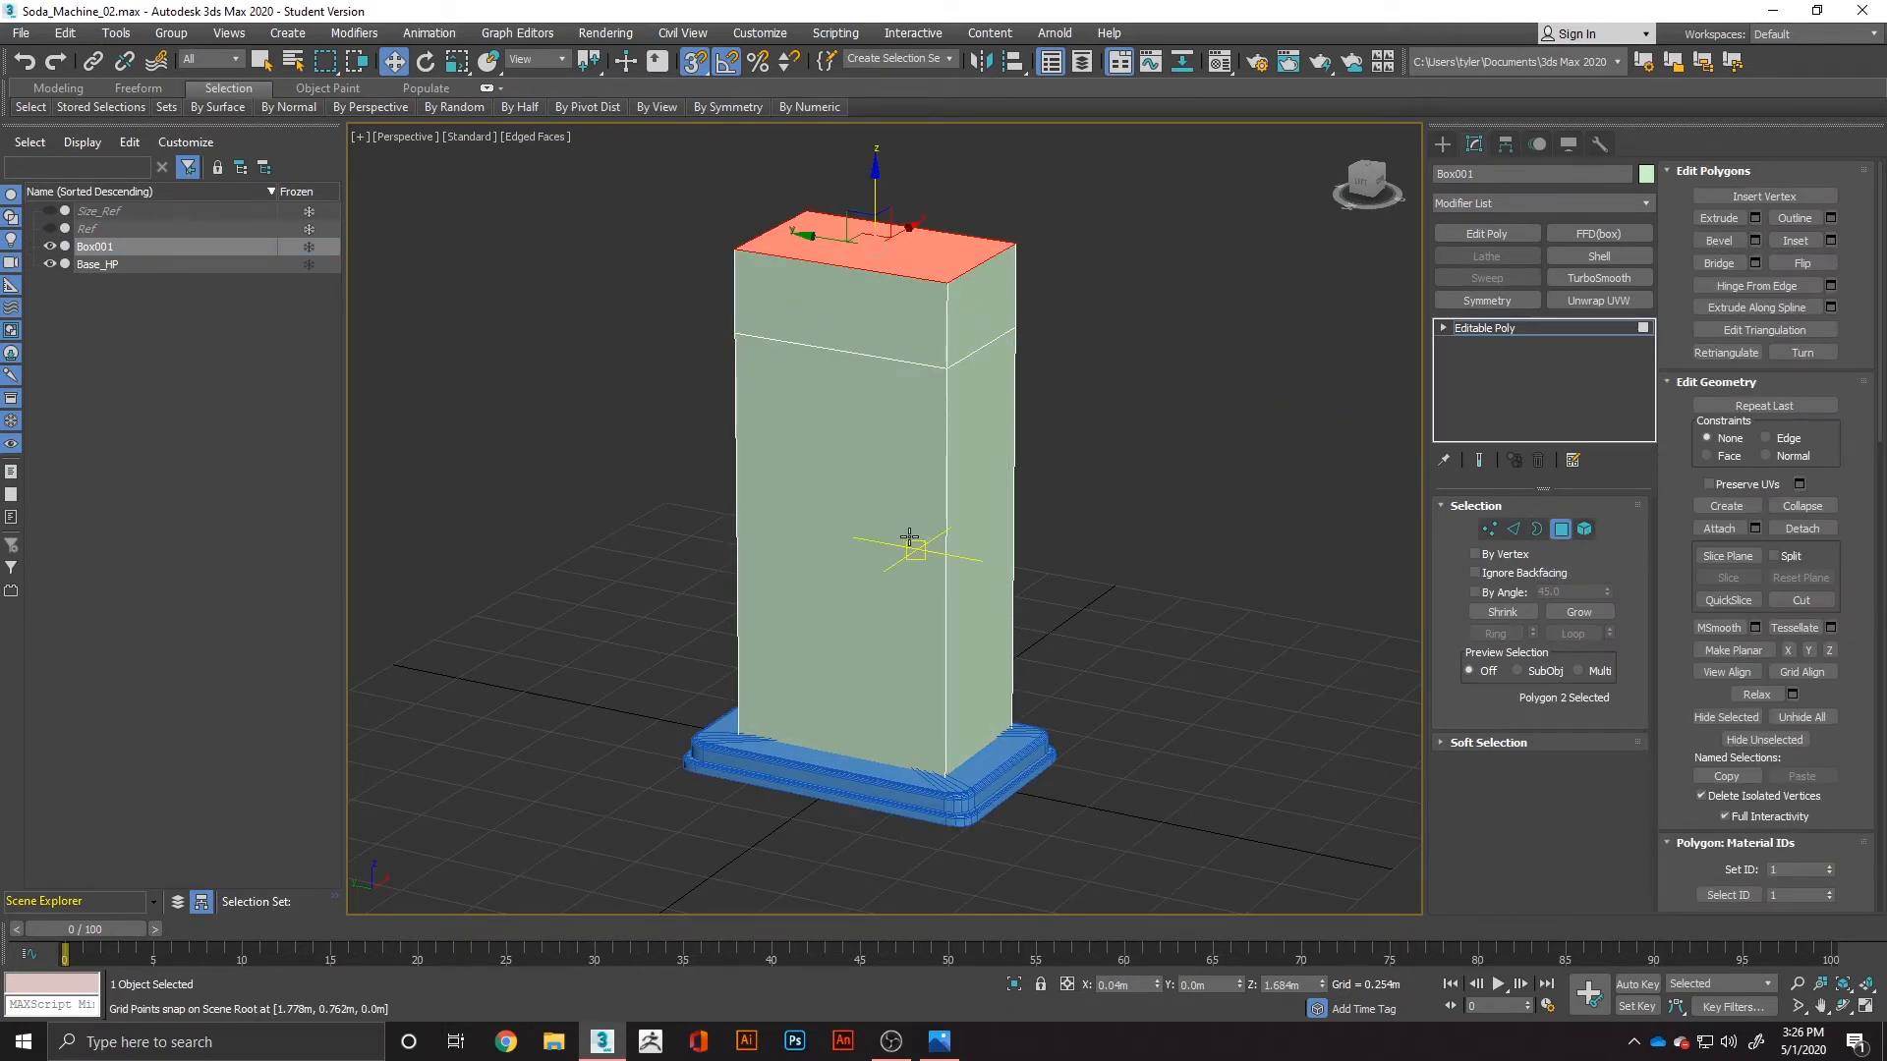
{"action": "key", "text": "shift+e"}
{"action": "left_click", "coordinate": [1561, 528]}
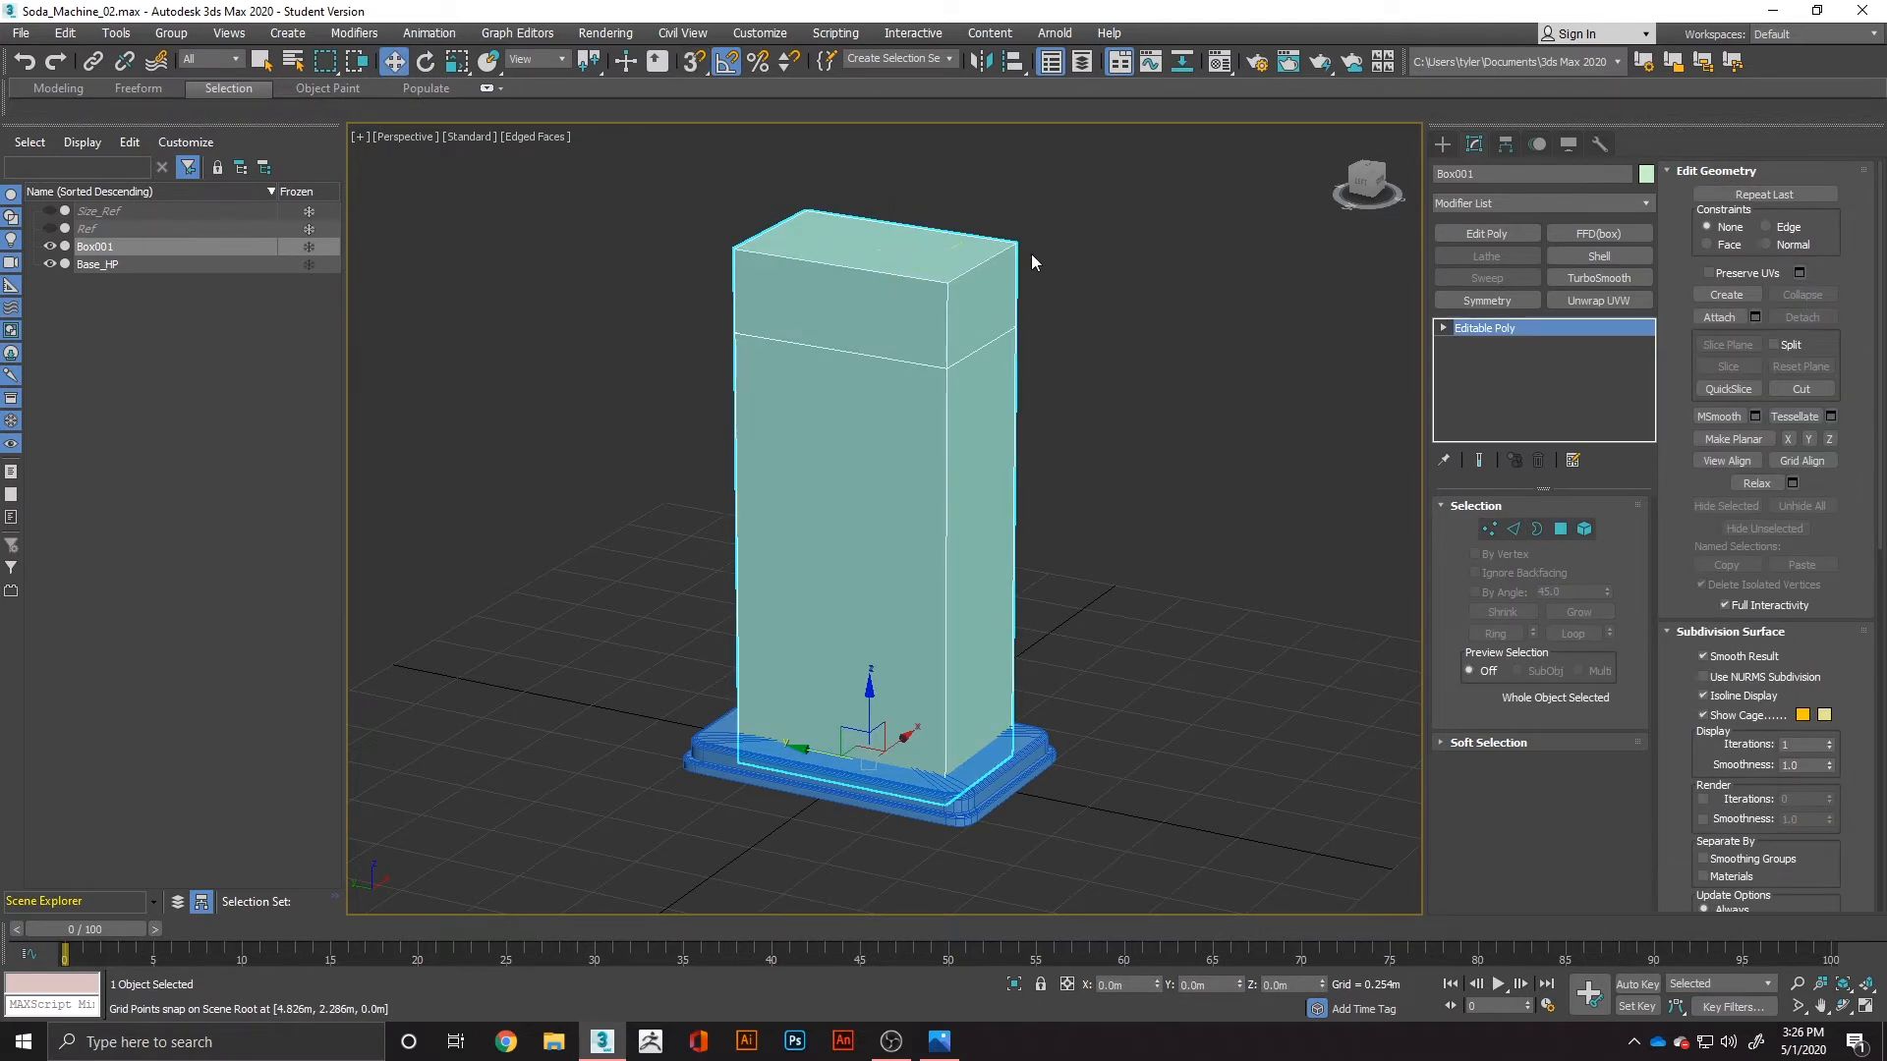
{"action": "left_click", "coordinate": [1415, 490]}
{"action": "left_click", "coordinate": [974, 450]}
{"action": "left_click", "coordinate": [1562, 531]}
{"action": "left_click", "coordinate": [901, 250]}
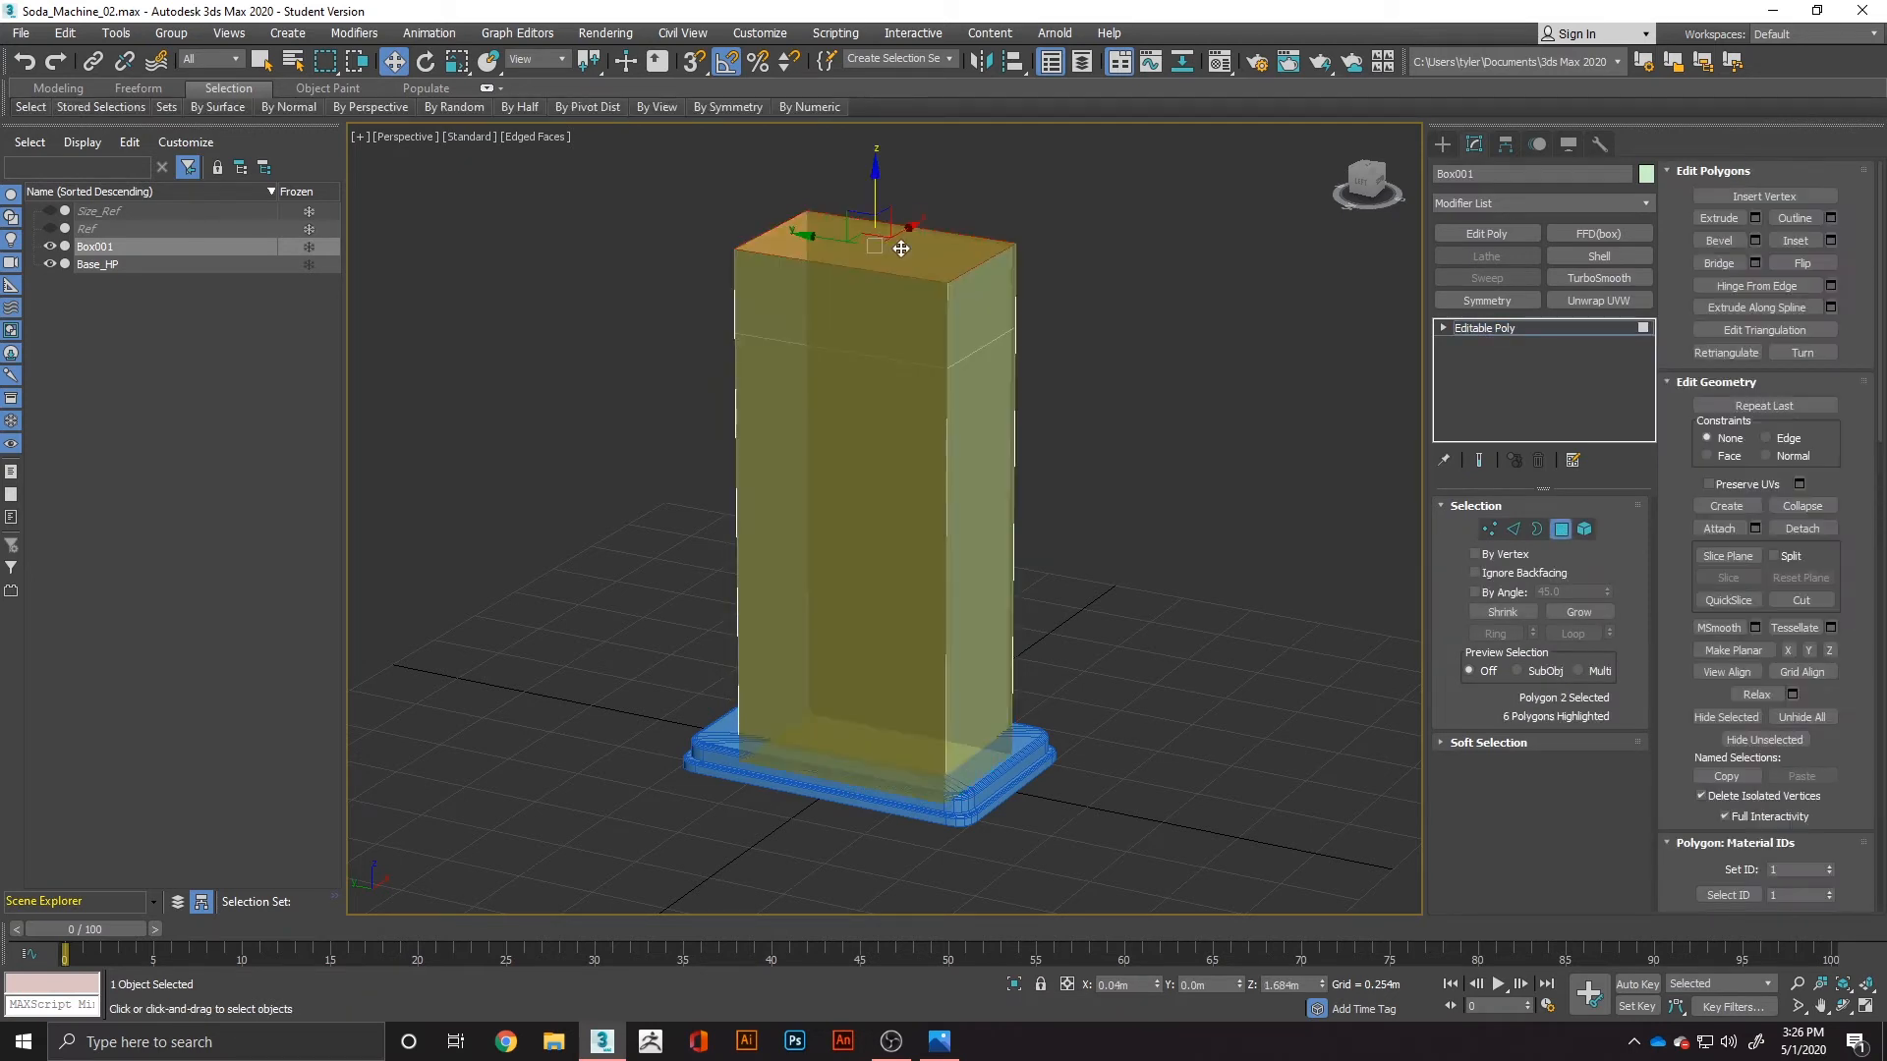
{"action": "key", "text": "ctrl+Page_Up"}
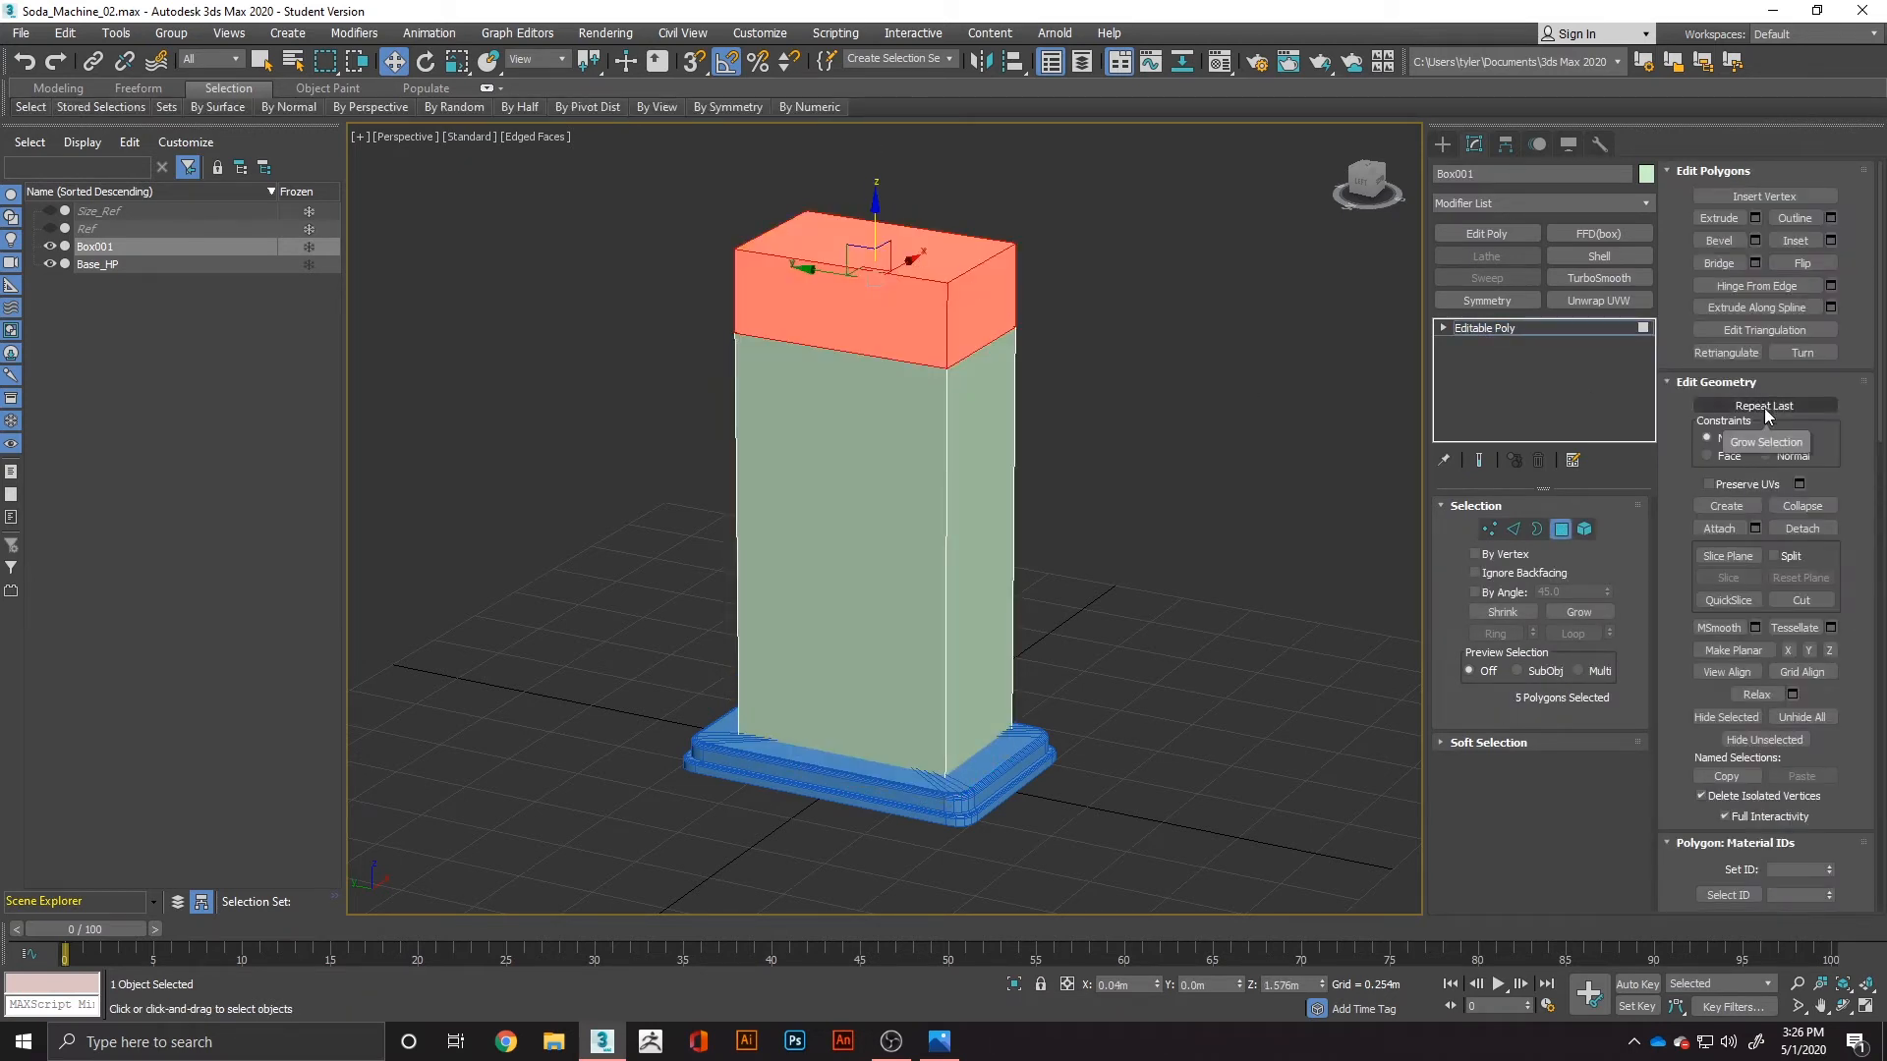
Step: Detach the selected cap polygons as a new object named Top_HP and hide it
{"action": "left_click", "coordinate": [1814, 528]}
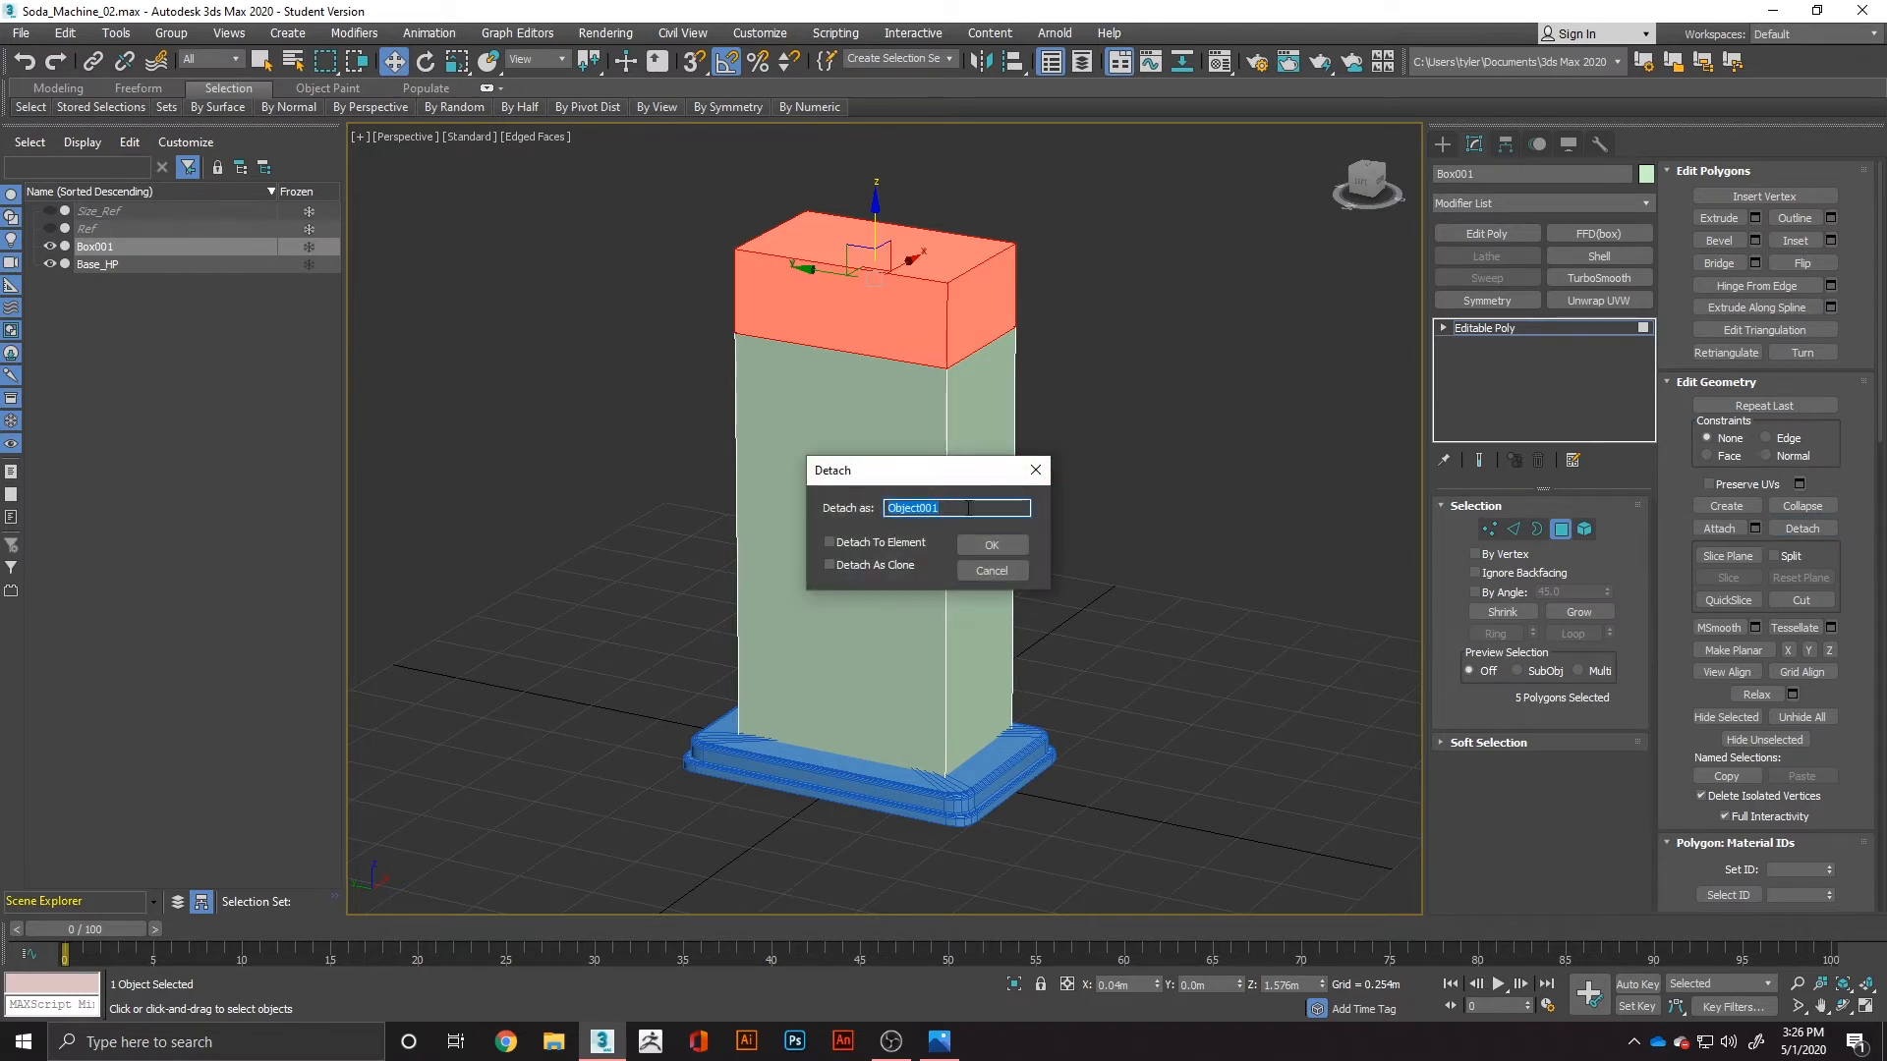
{"action": "type", "text": "T"}
{"action": "type", "text": "op+"}
{"action": "key", "text": "Return"}
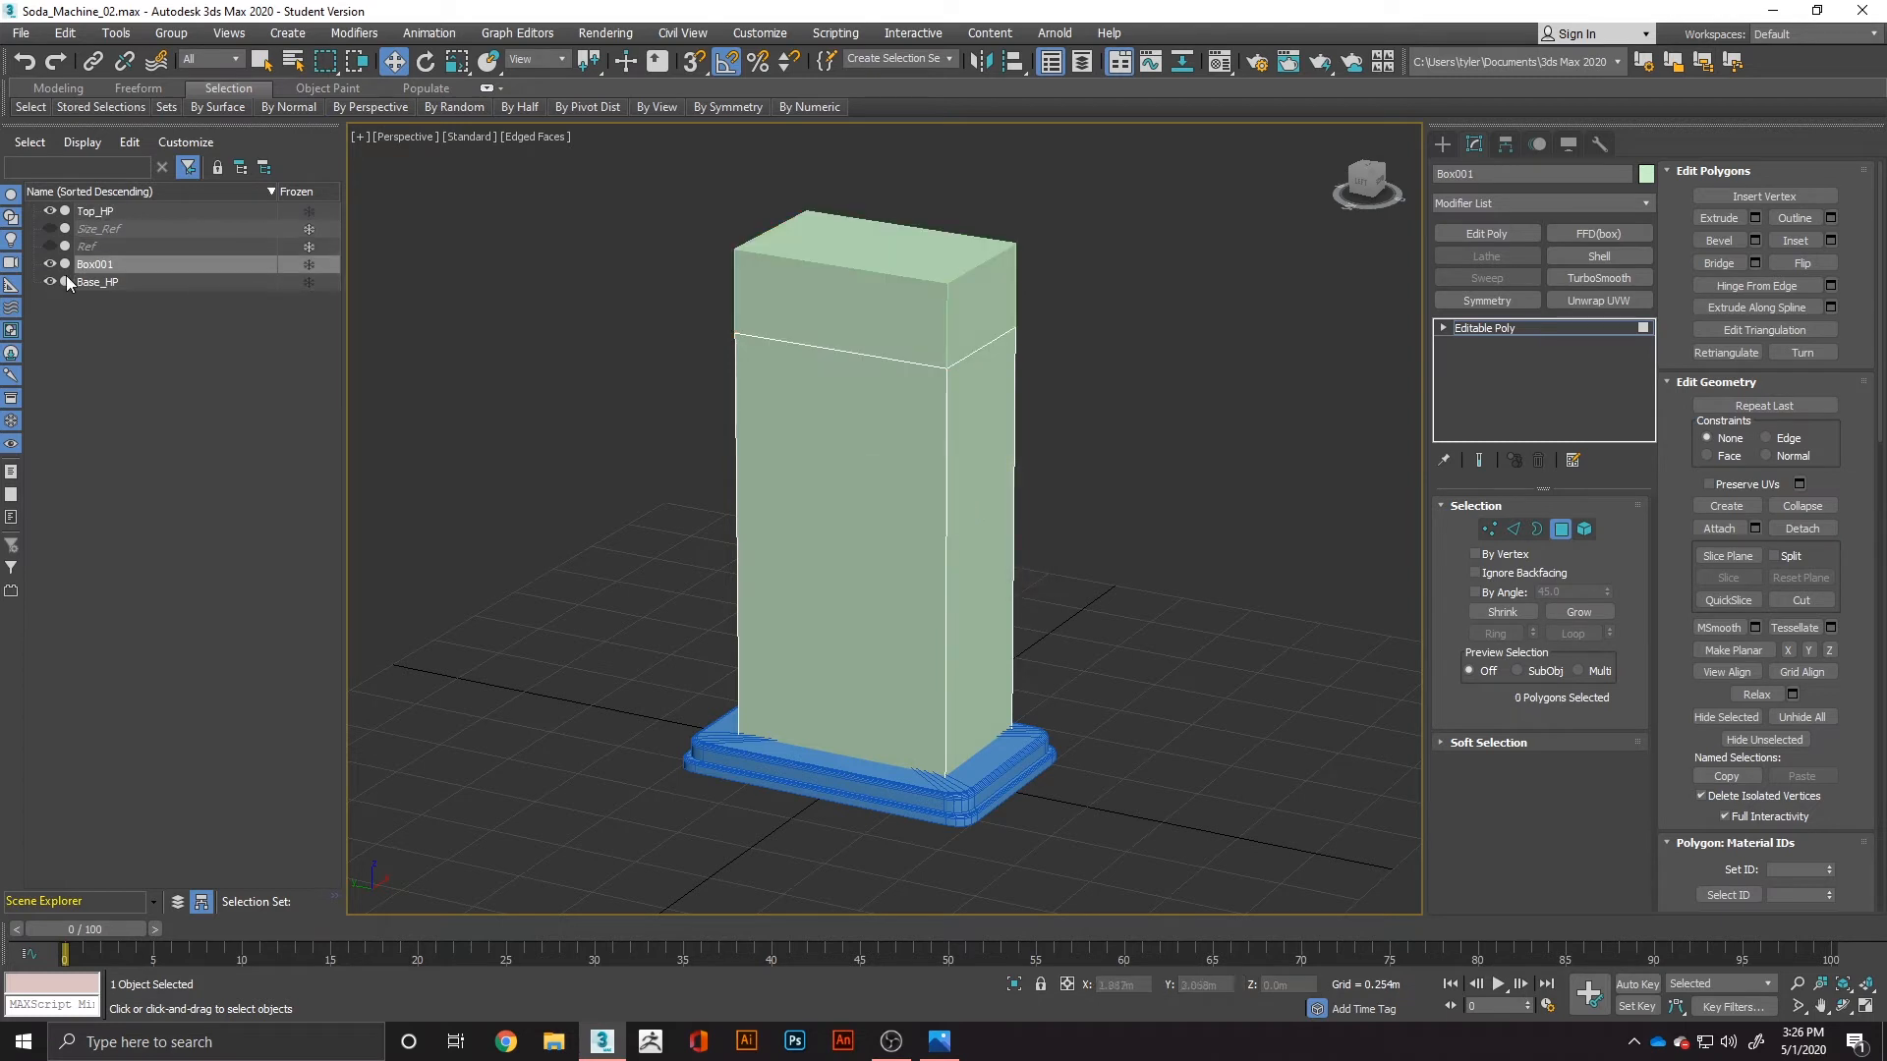
{"action": "left_click", "coordinate": [49, 211]}
{"action": "left_click", "coordinate": [850, 500]}
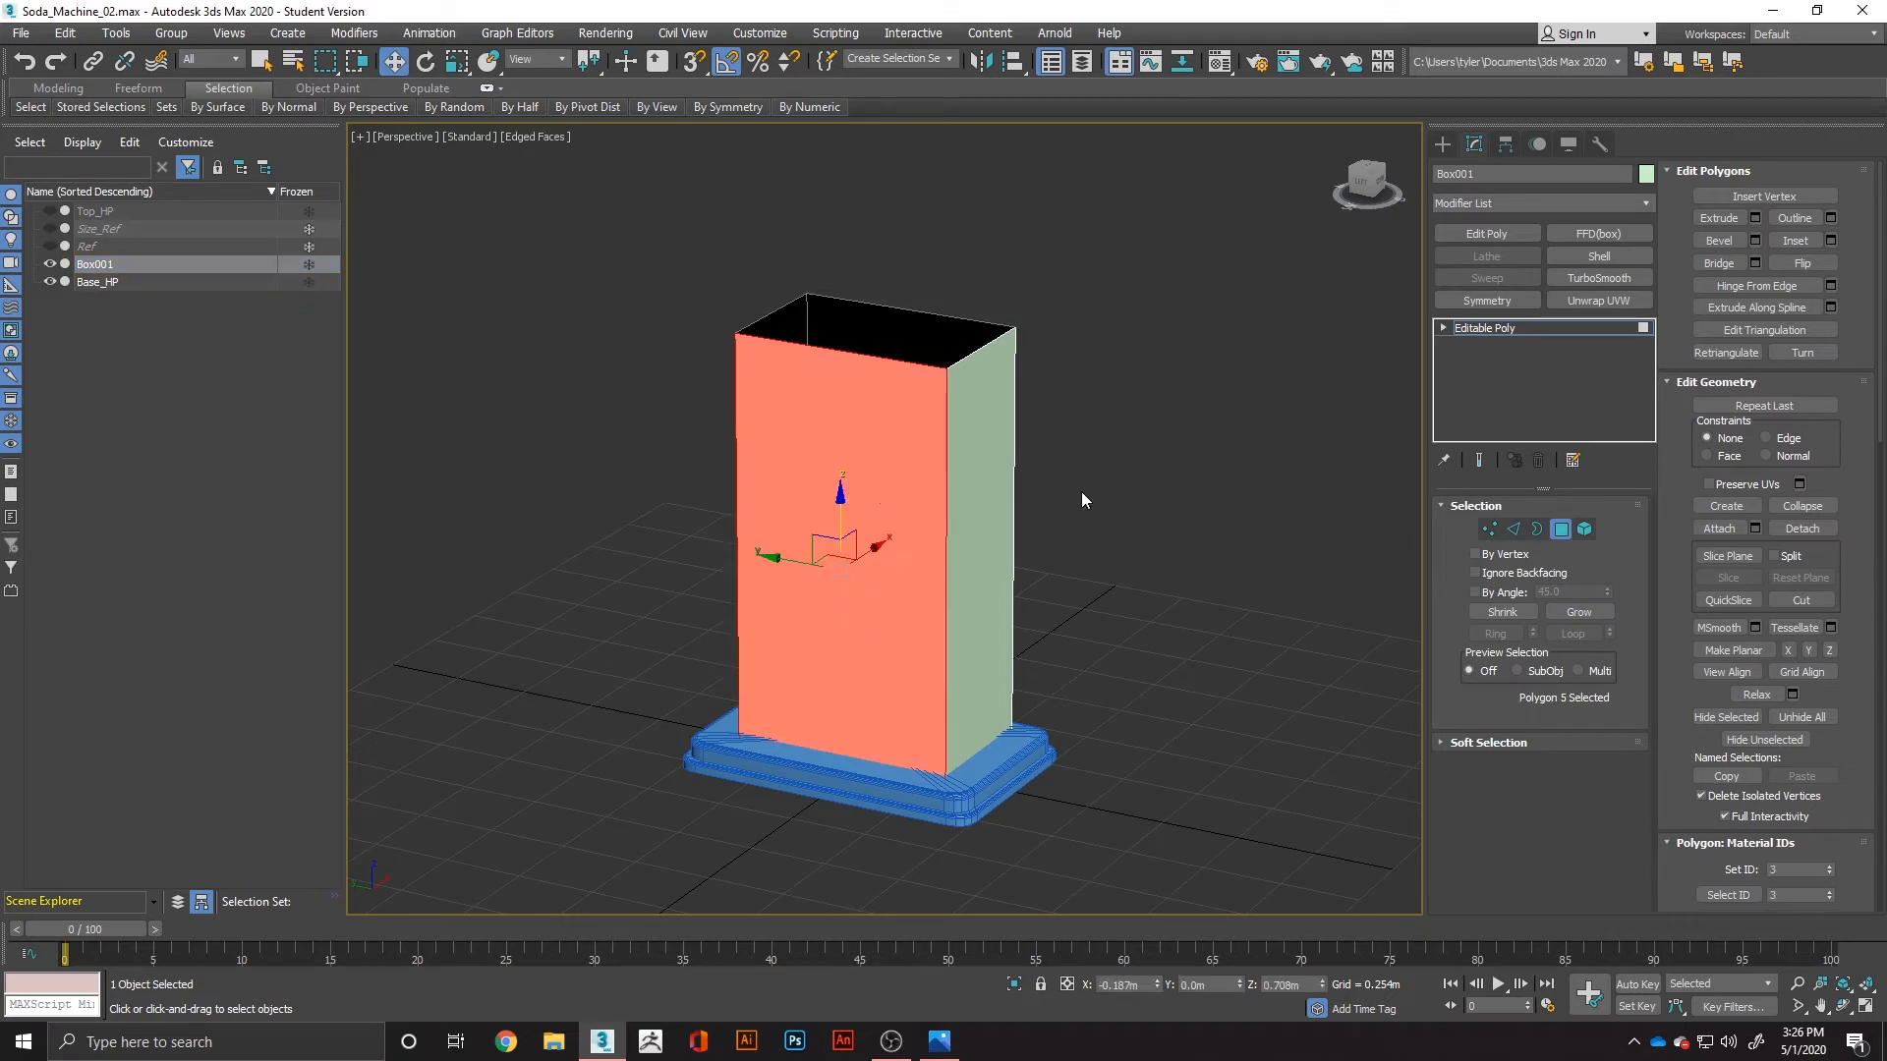
{"action": "left_click", "coordinate": [1195, 603]}
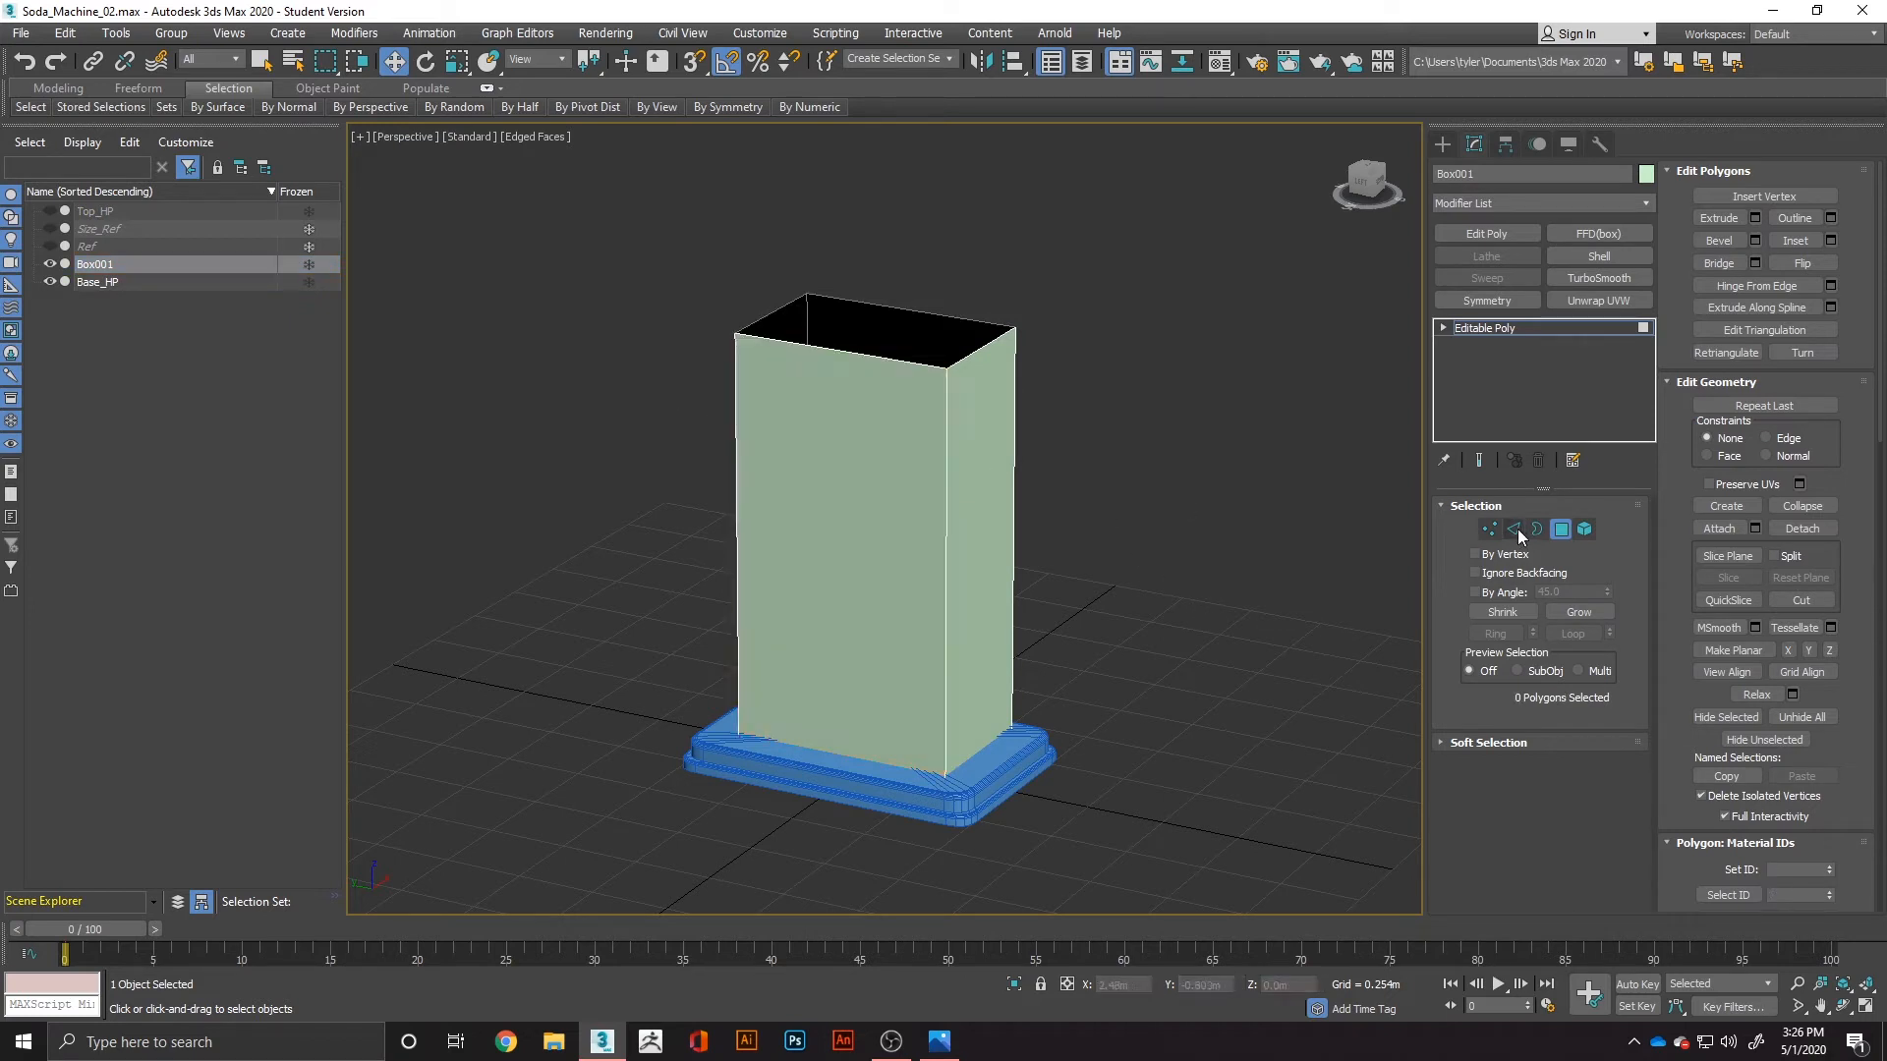
Step: Chamfer the lower body's four vertical corner edges by about 0.068 m with 4 segments, comparing the rounding with the concept art
{"action": "left_click", "coordinate": [1515, 529]}
{"action": "left_click", "coordinate": [948, 551]}
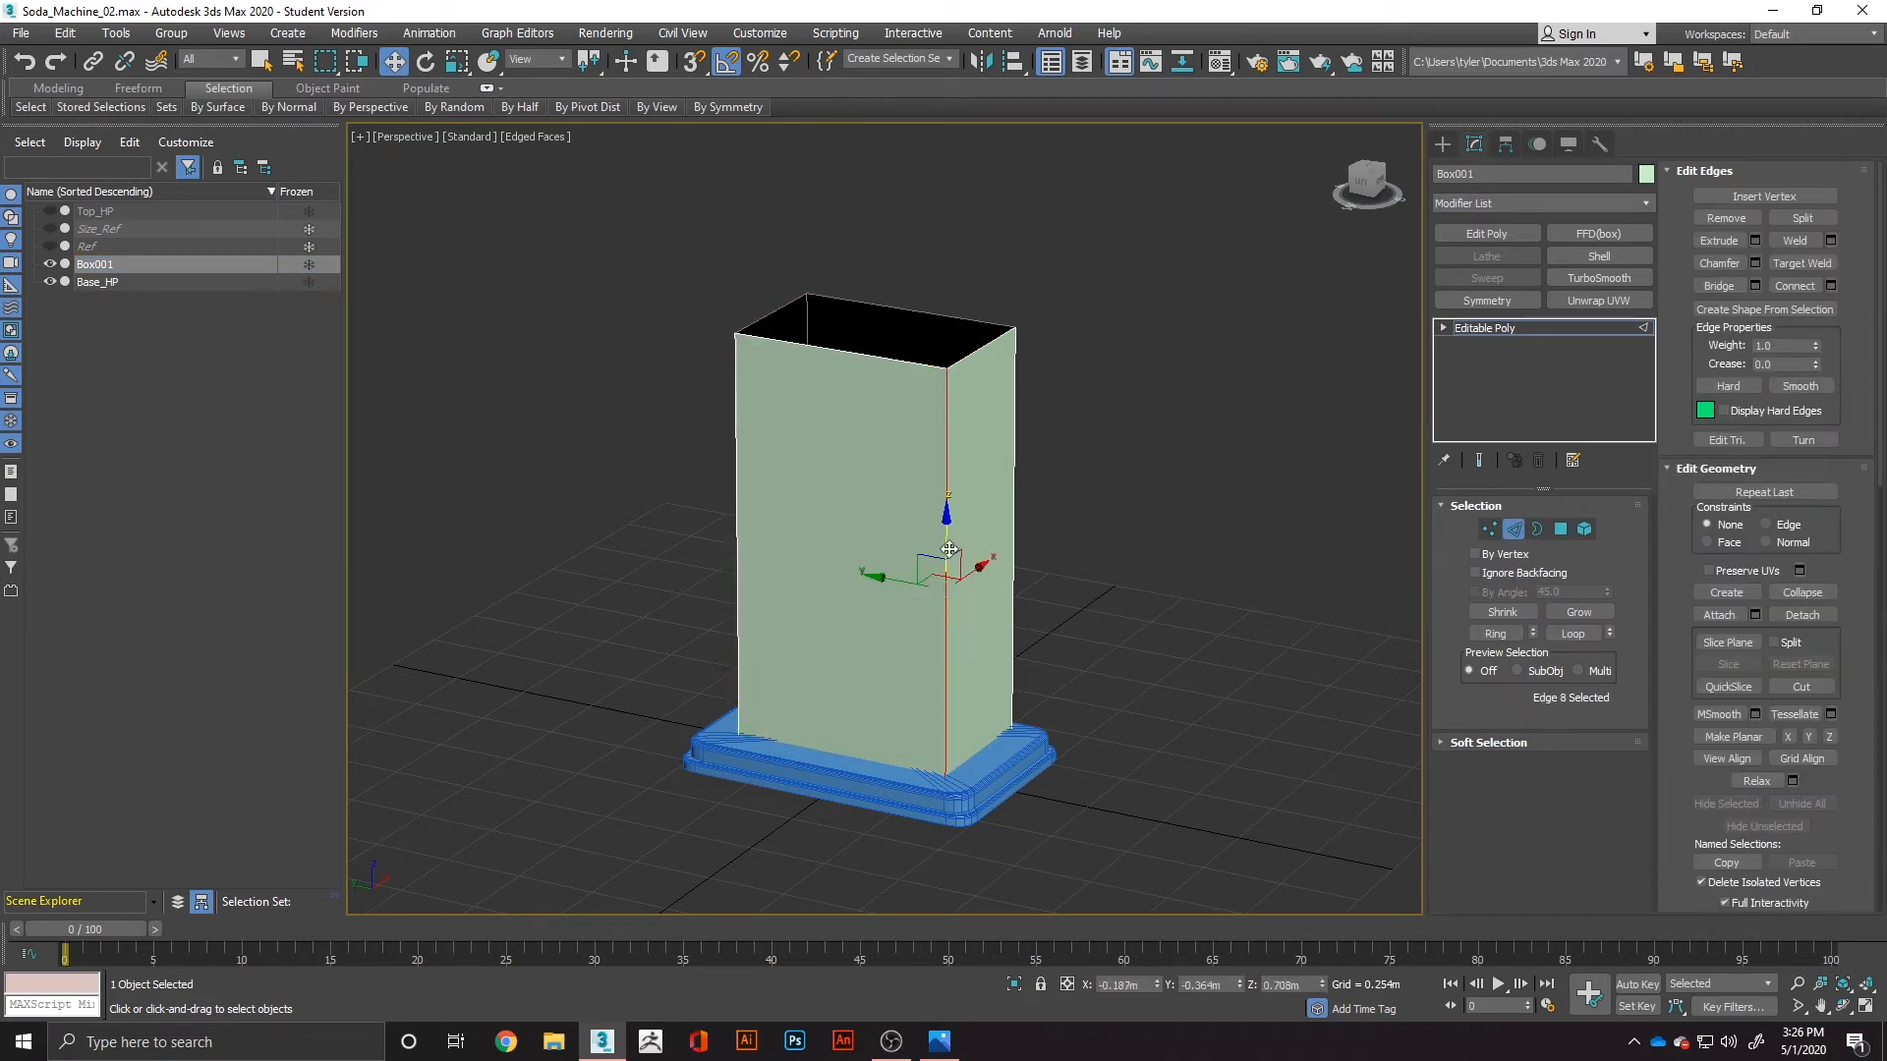
{"action": "left_click", "coordinate": [1011, 519], "text": "ctrl"}
{"action": "left_click", "coordinate": [740, 488], "text": "ctrl"}
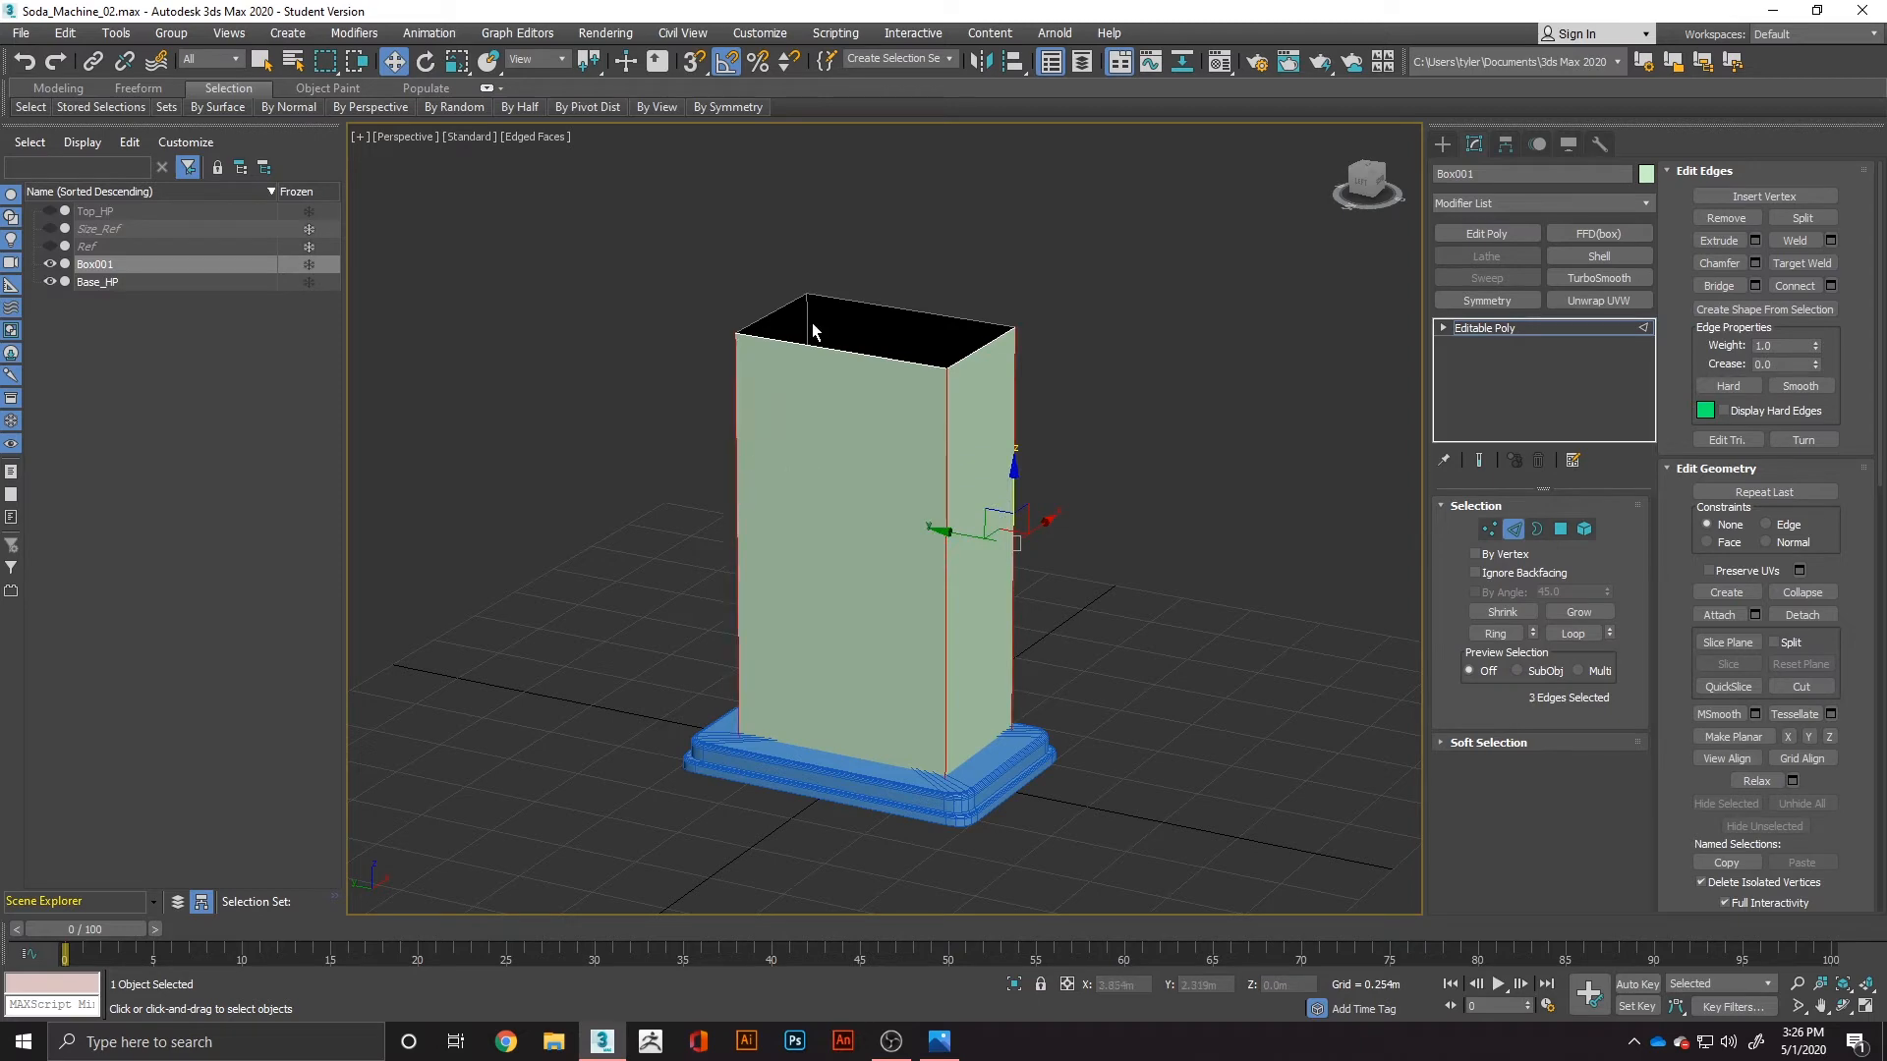
{"action": "left_click", "coordinate": [810, 323], "text": "ctrl"}
{"action": "key", "text": "alt+Tab"}
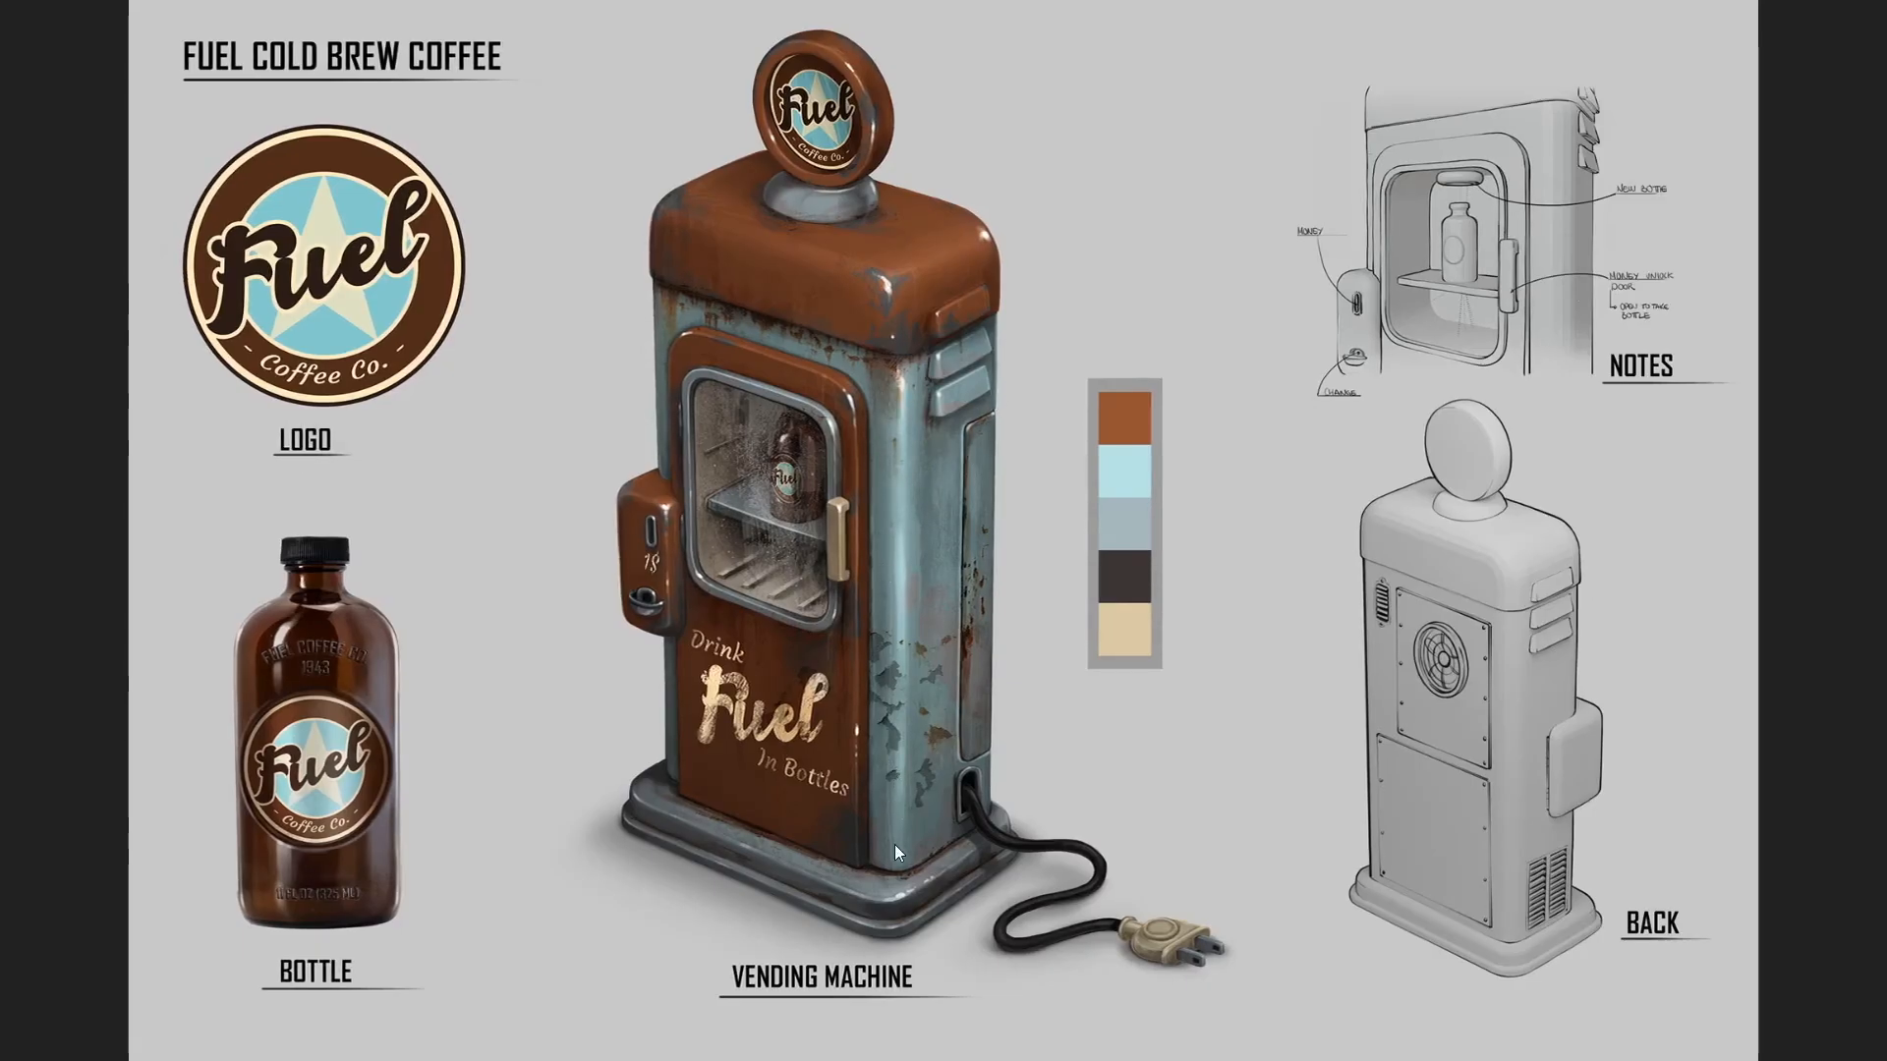
{"action": "key", "text": "alt+Tab"}
{"action": "right_click", "coordinate": [875, 538]}
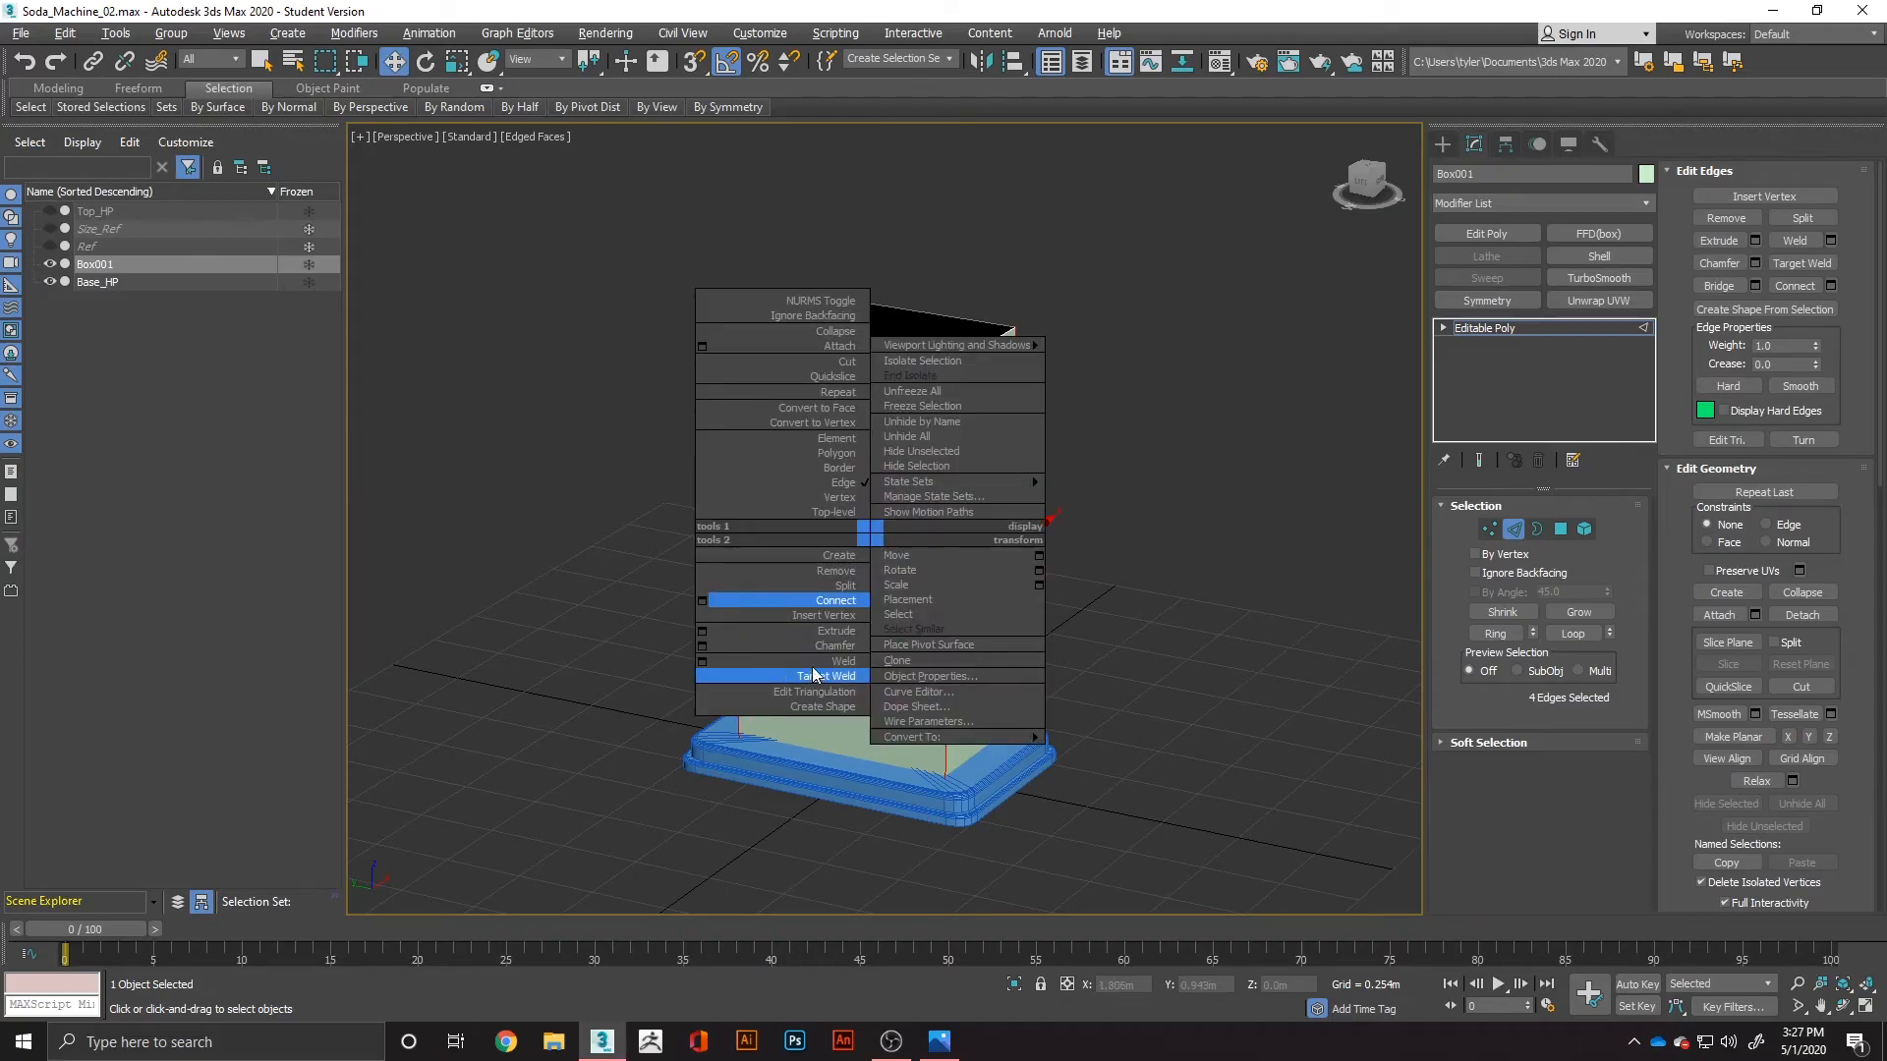
{"action": "left_click", "coordinate": [703, 646]}
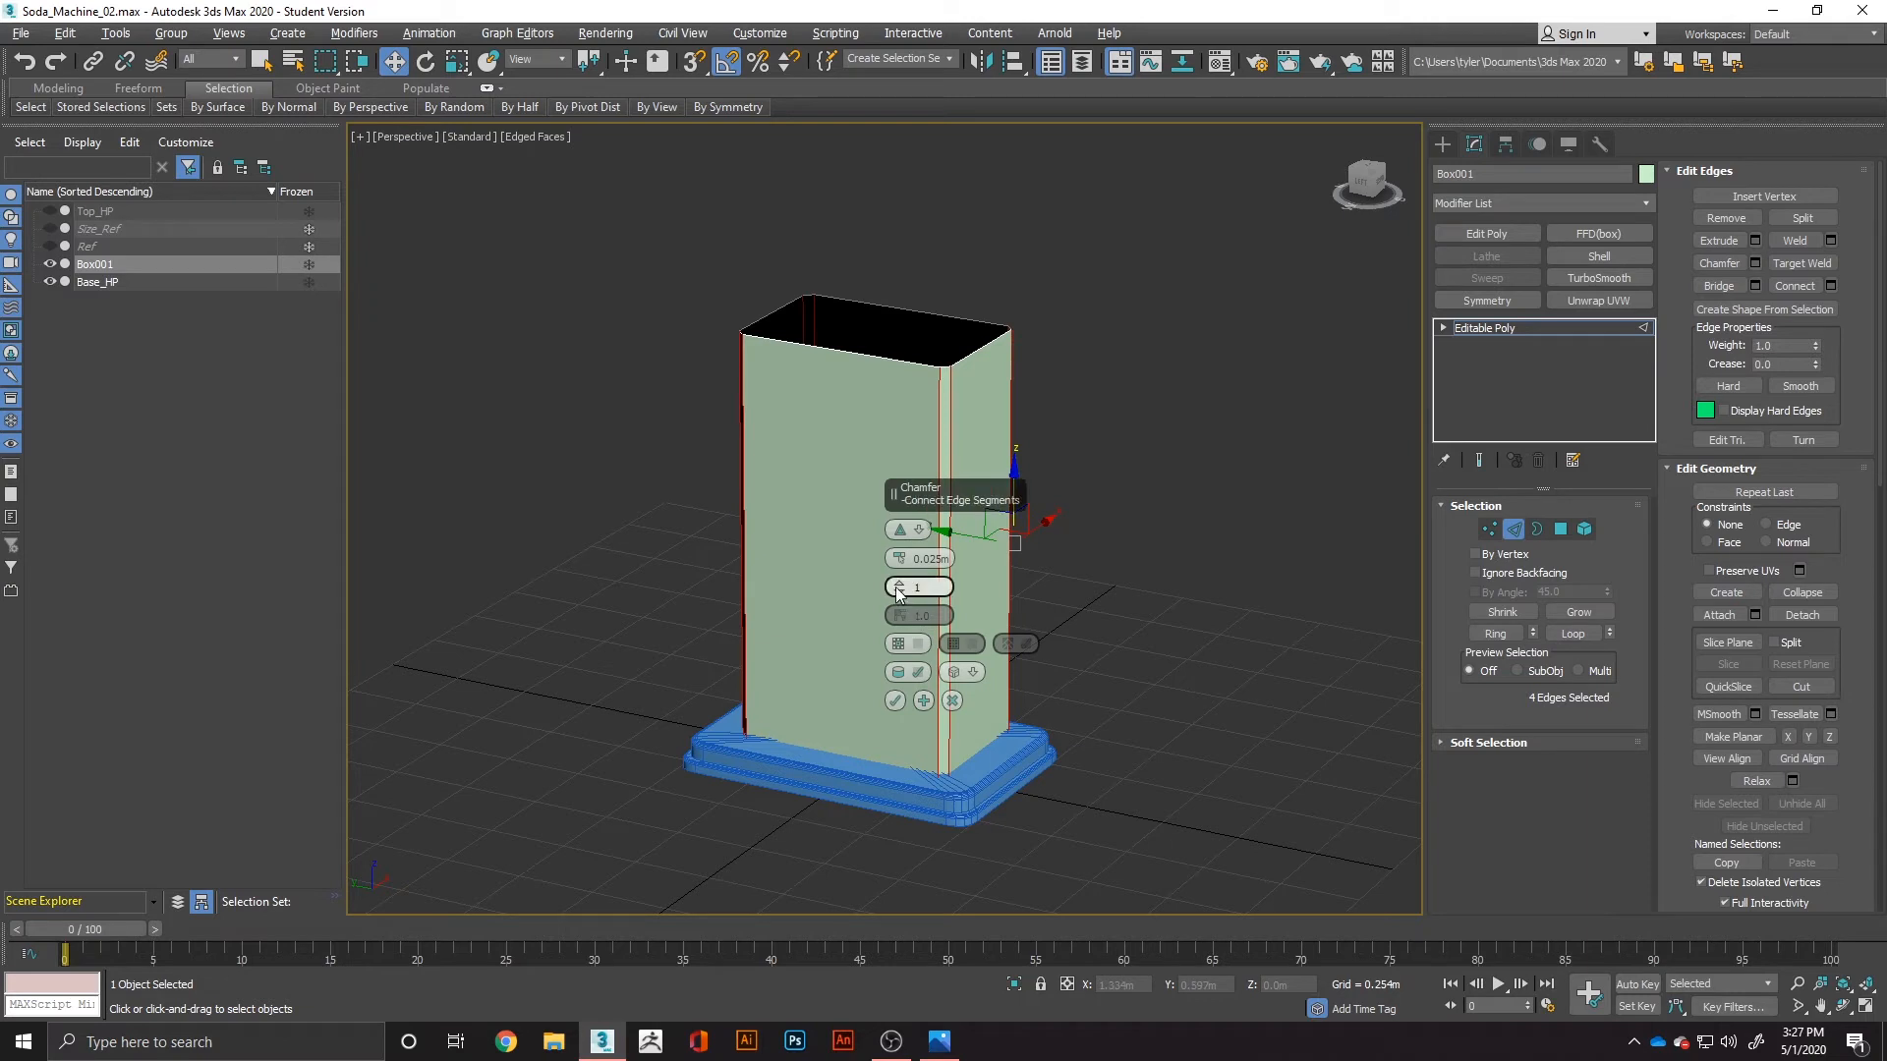
{"action": "left_click_drag", "start_coordinate": [897, 589], "coordinate": [906, 511]}
{"action": "key", "text": "alt+Tab"}
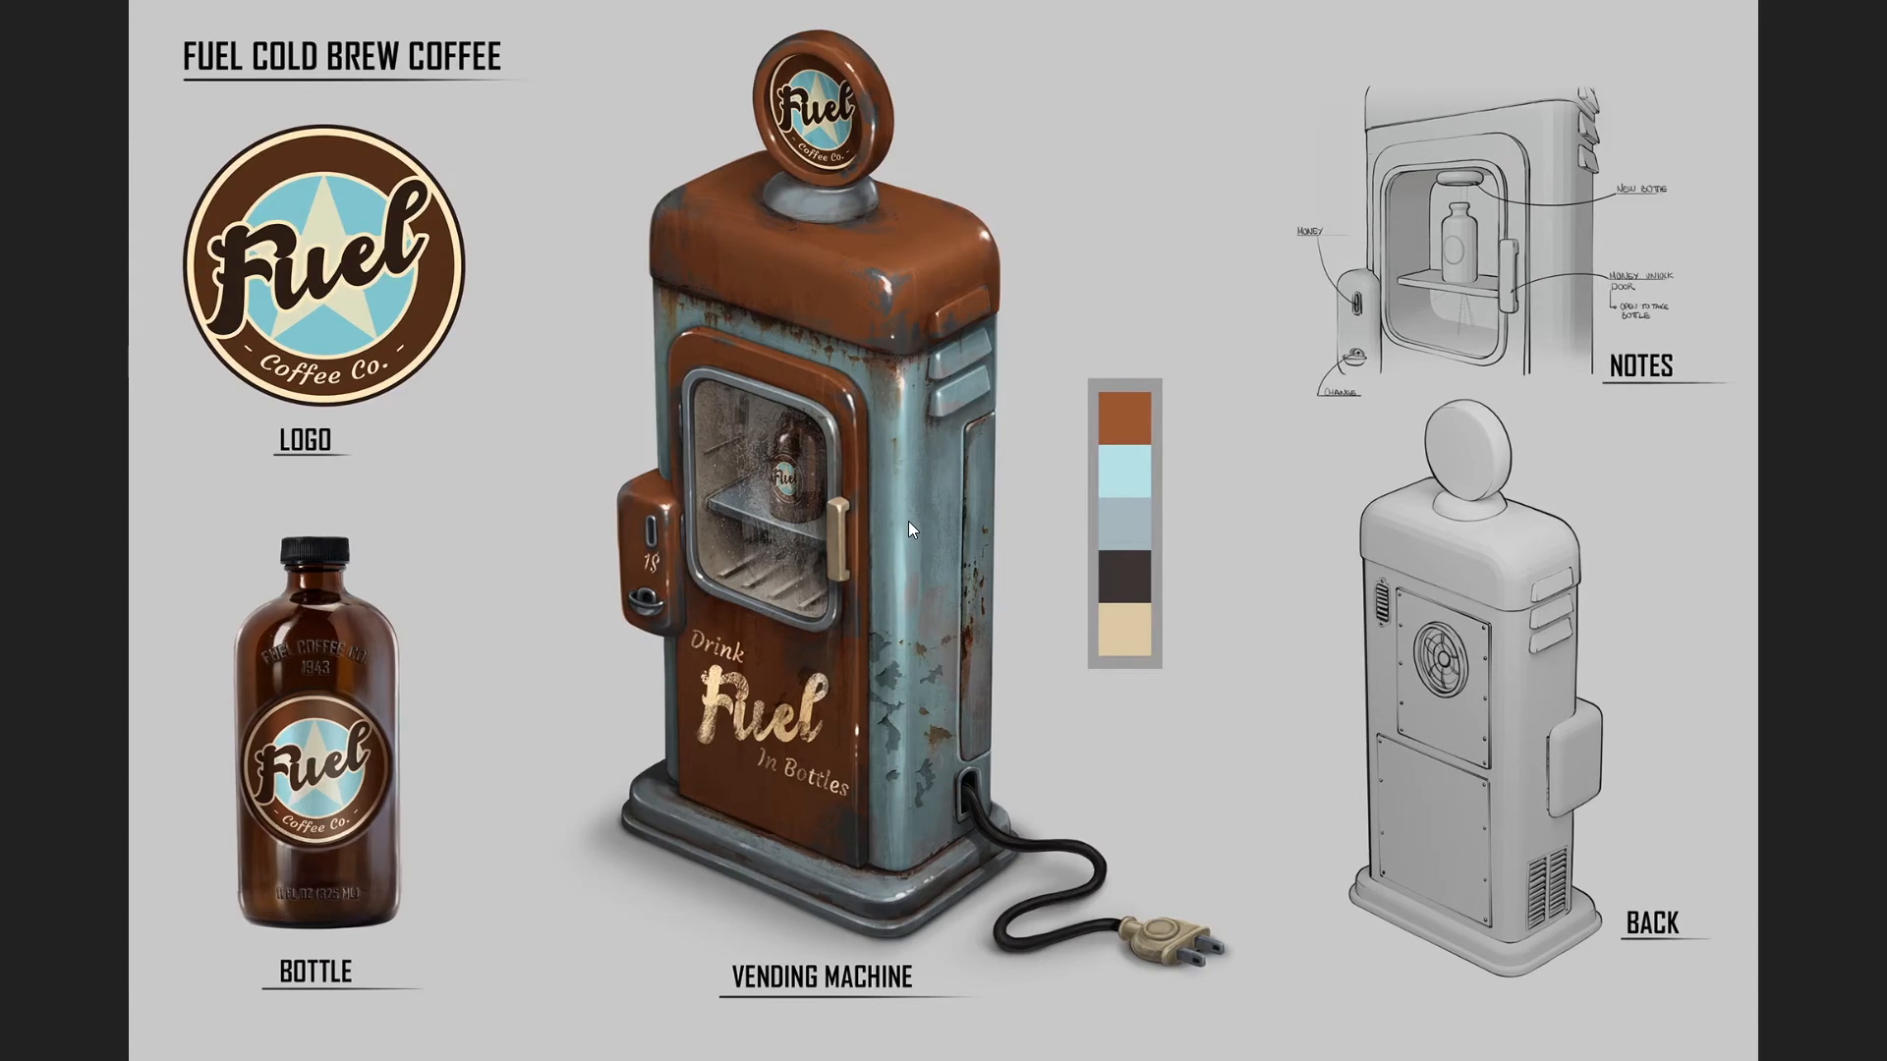
{"action": "key", "text": "alt+Tab"}
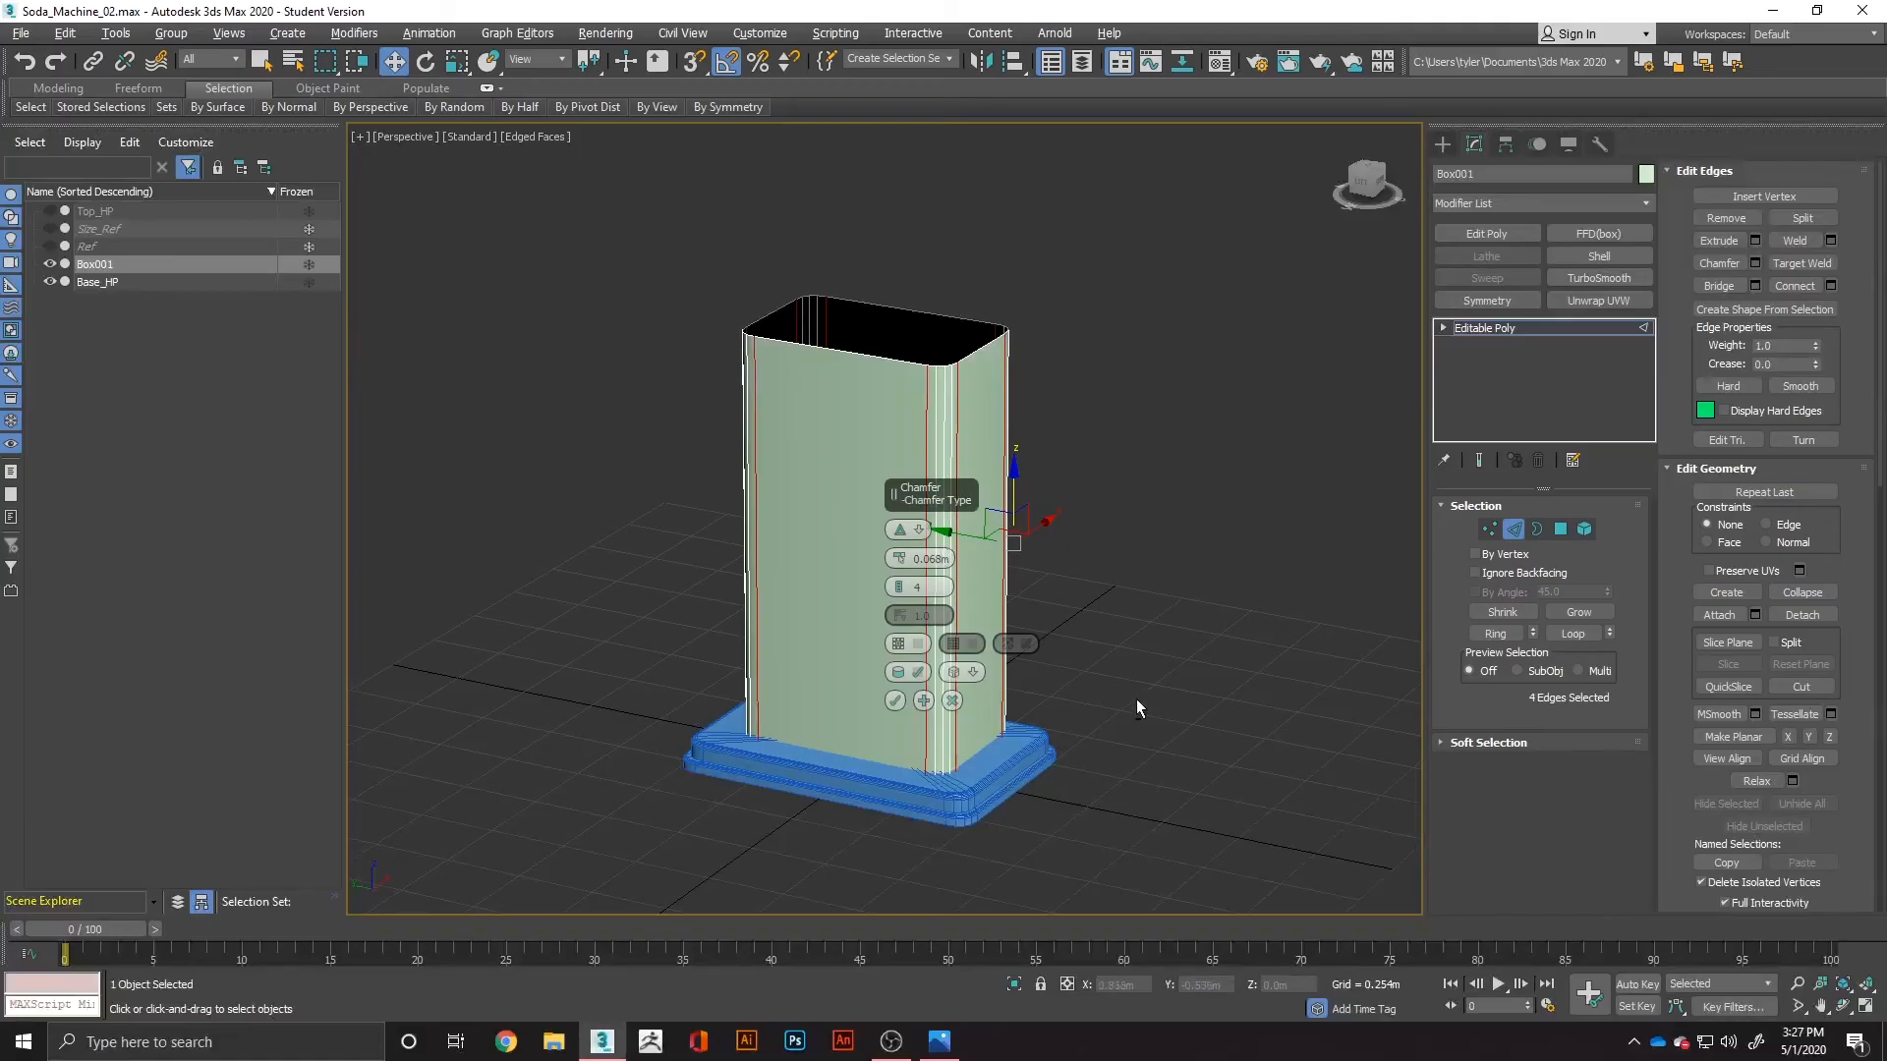
Step: Set the lower body's corner chamfer amount to 0.083 m and apply the chamfer
{"action": "middle_click_drag", "start_coordinate": [1136, 698], "coordinate": [963, 722], "text": "alt"}
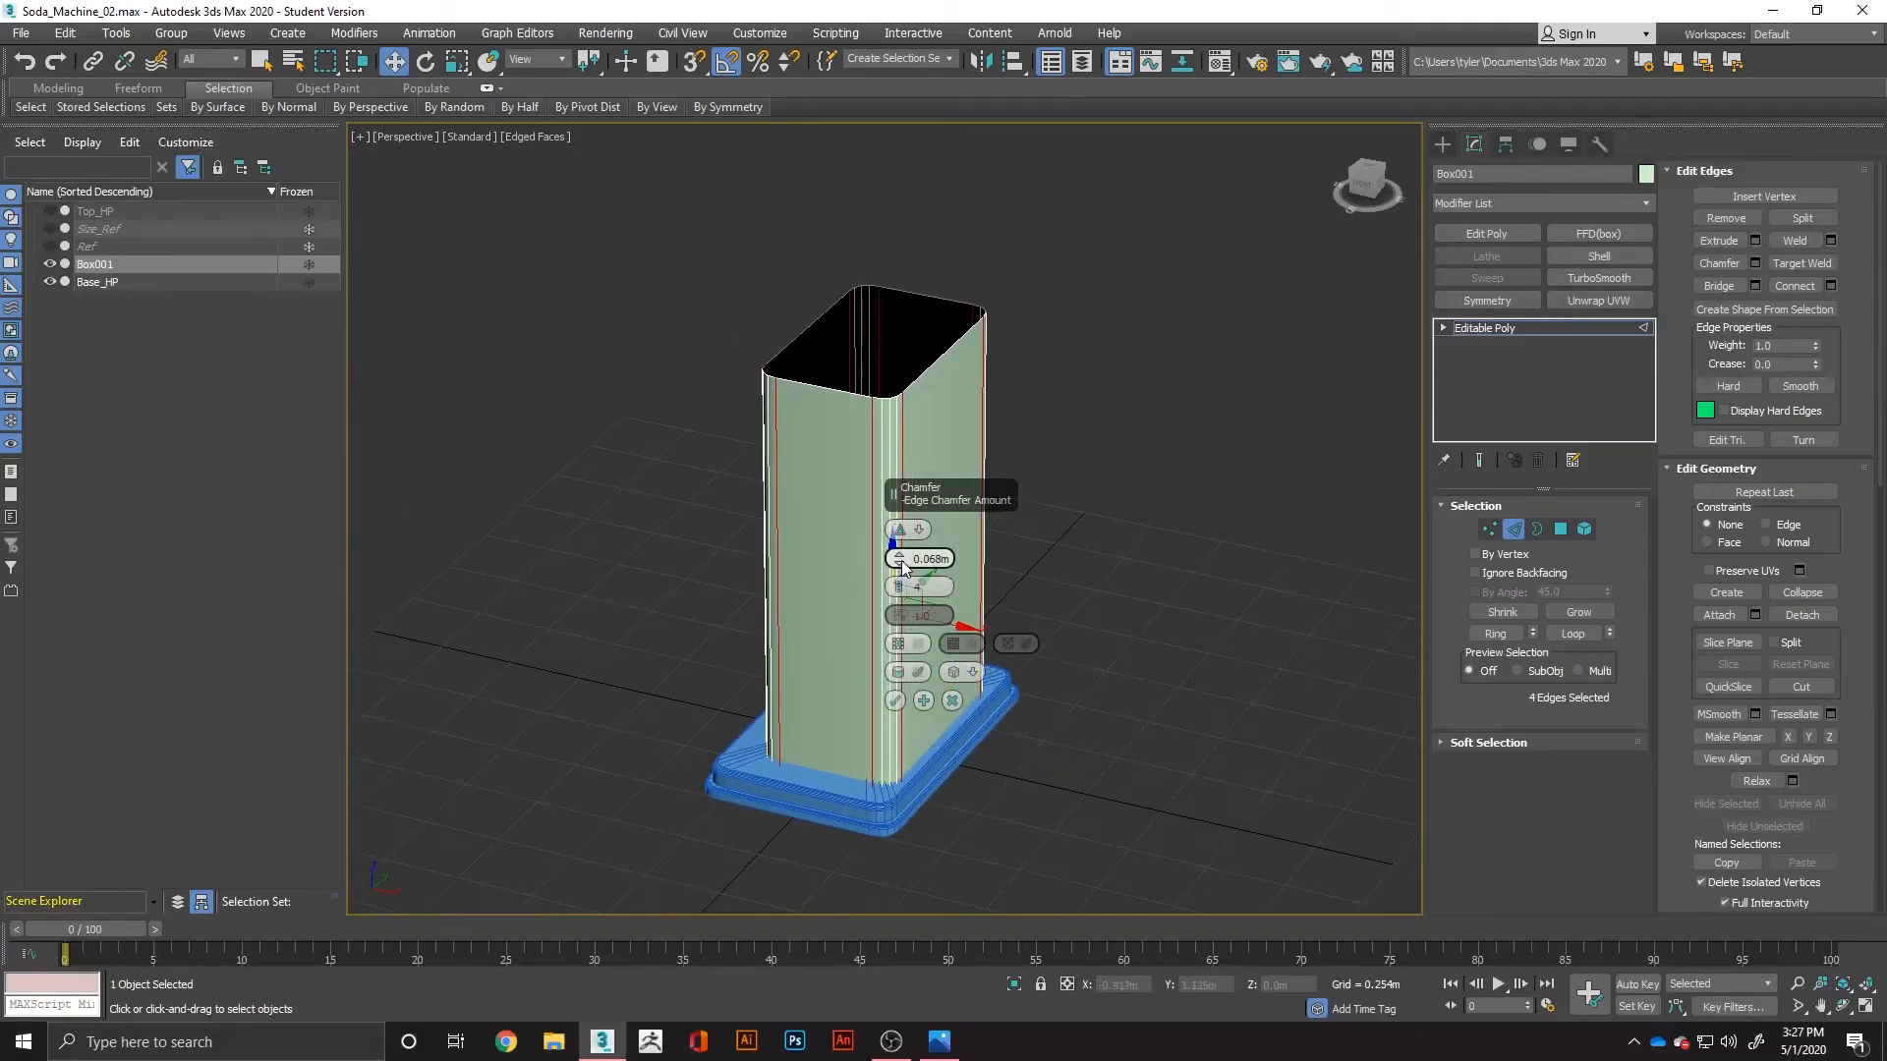
{"action": "left_click_drag", "start_coordinate": [898, 557], "coordinate": [898, 536]}
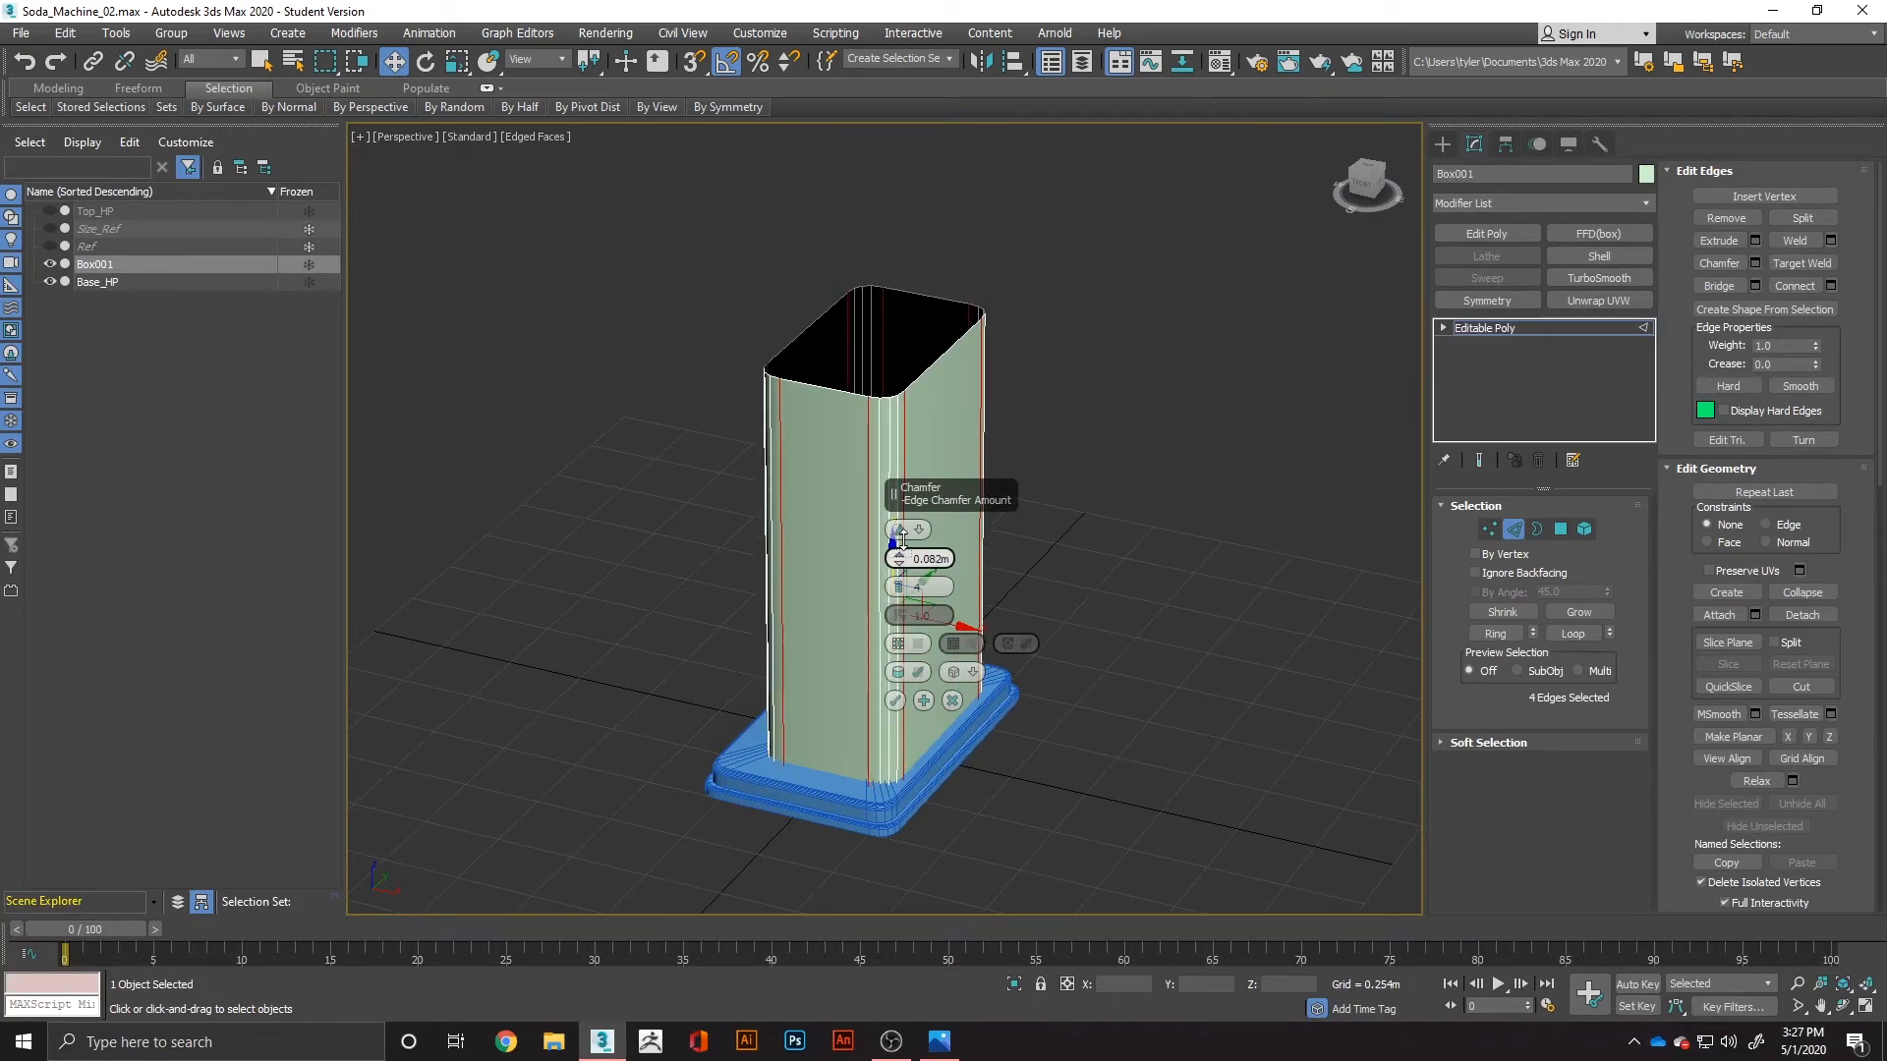
{"action": "middle_click_drag", "start_coordinate": [898, 536], "coordinate": [967, 609], "text": "alt"}
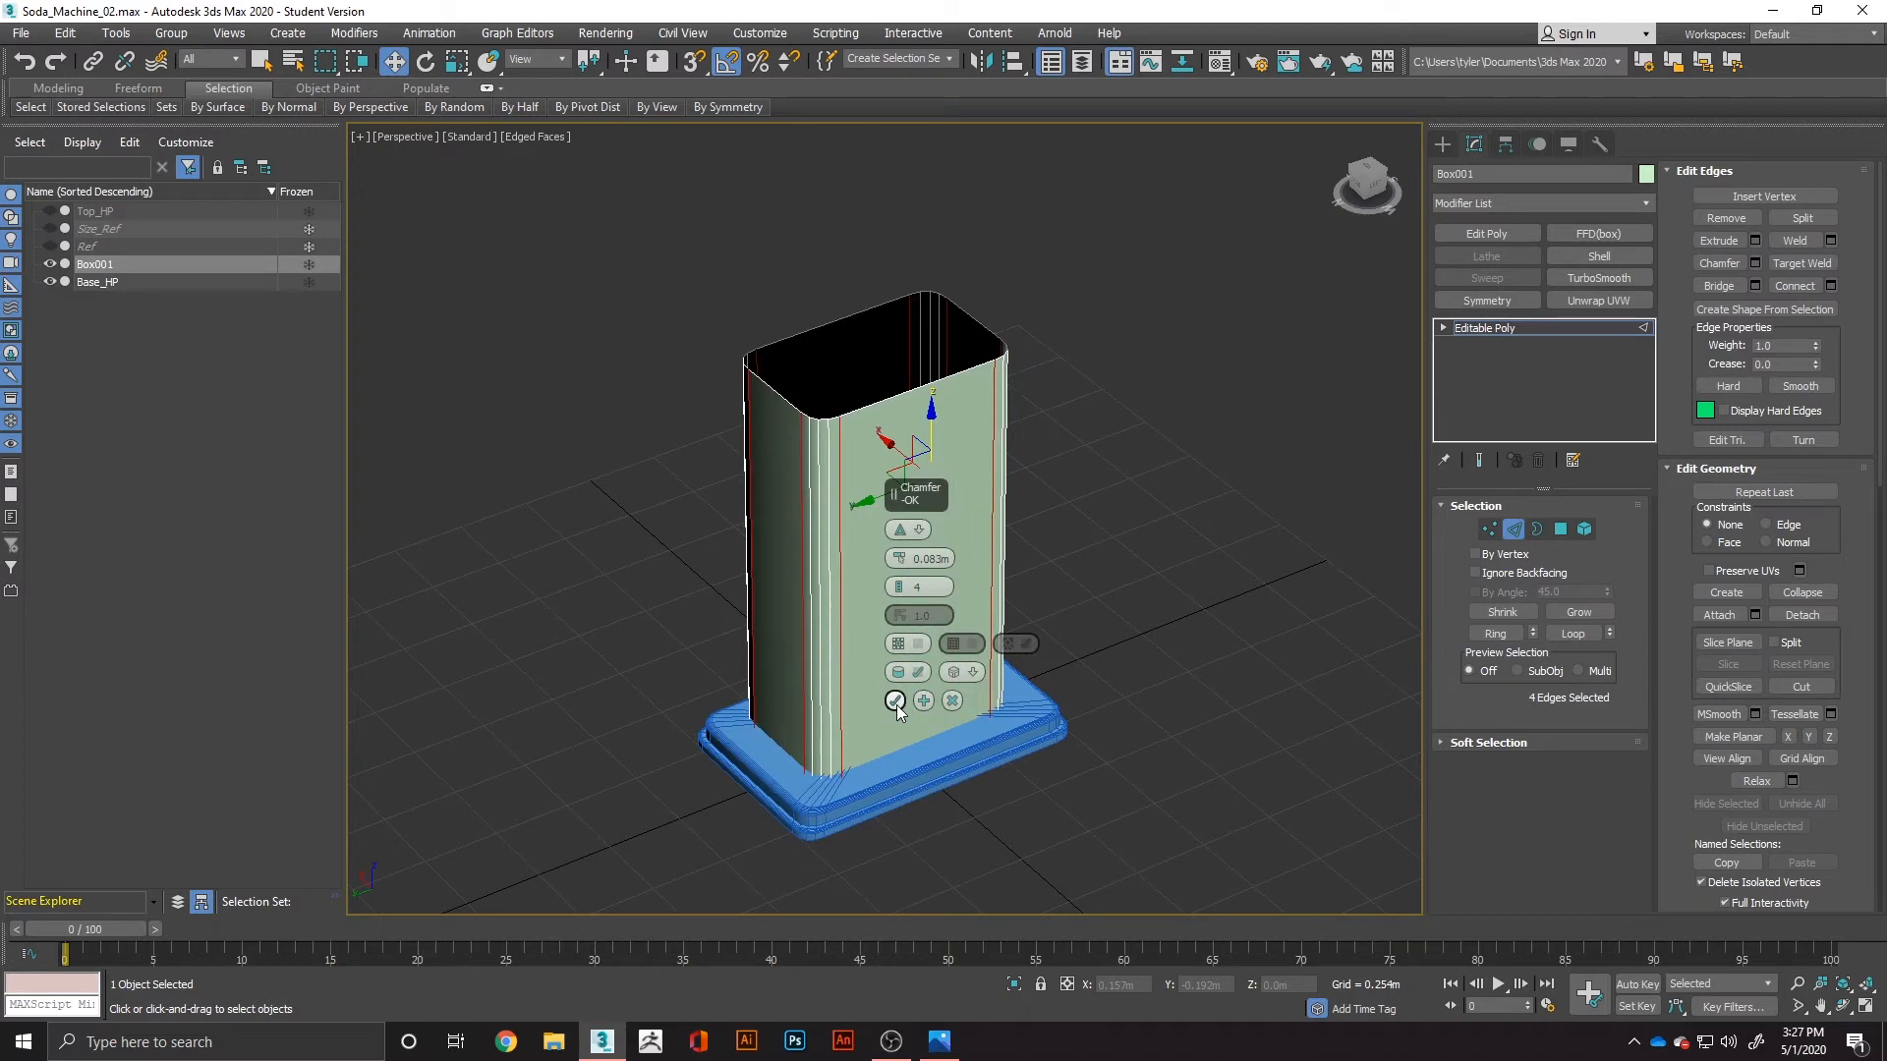
{"action": "scroll", "coordinate": [880, 655], "scroll_direction": "up", "scroll_amount": 4}
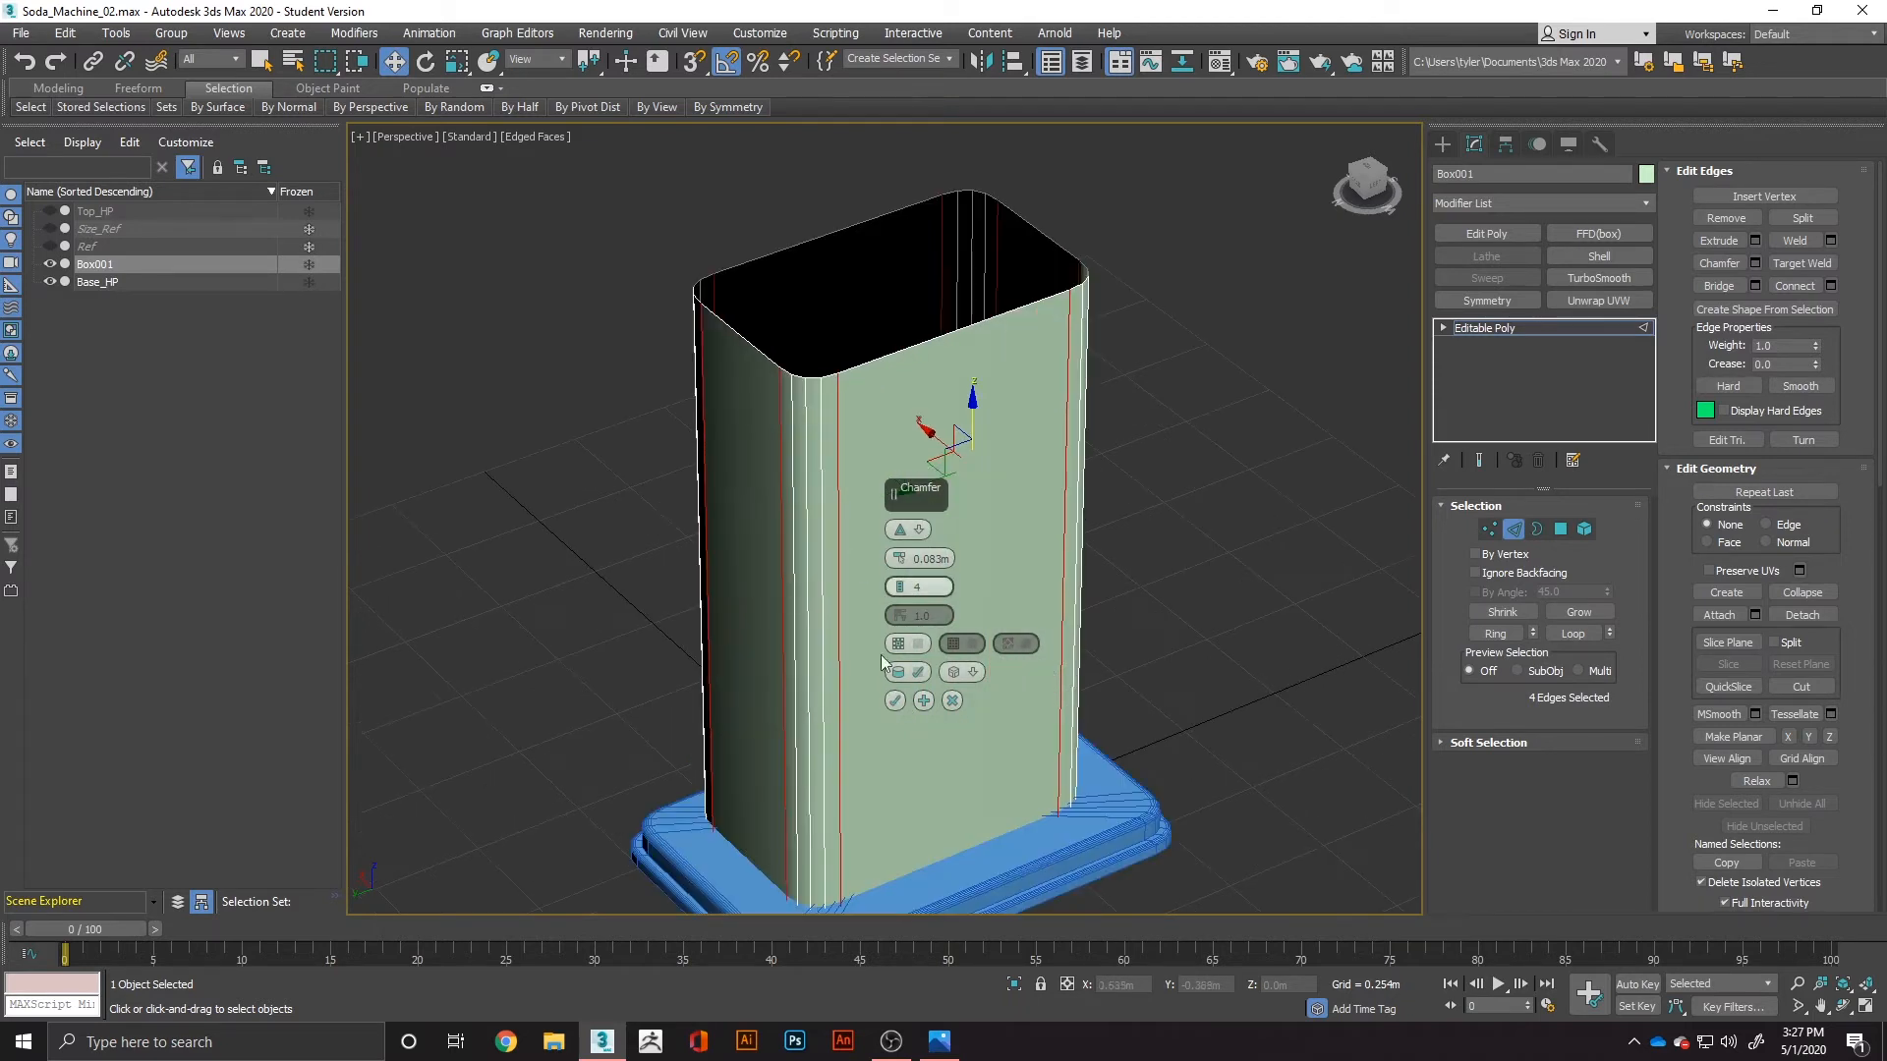
{"action": "left_click", "coordinate": [902, 701]}
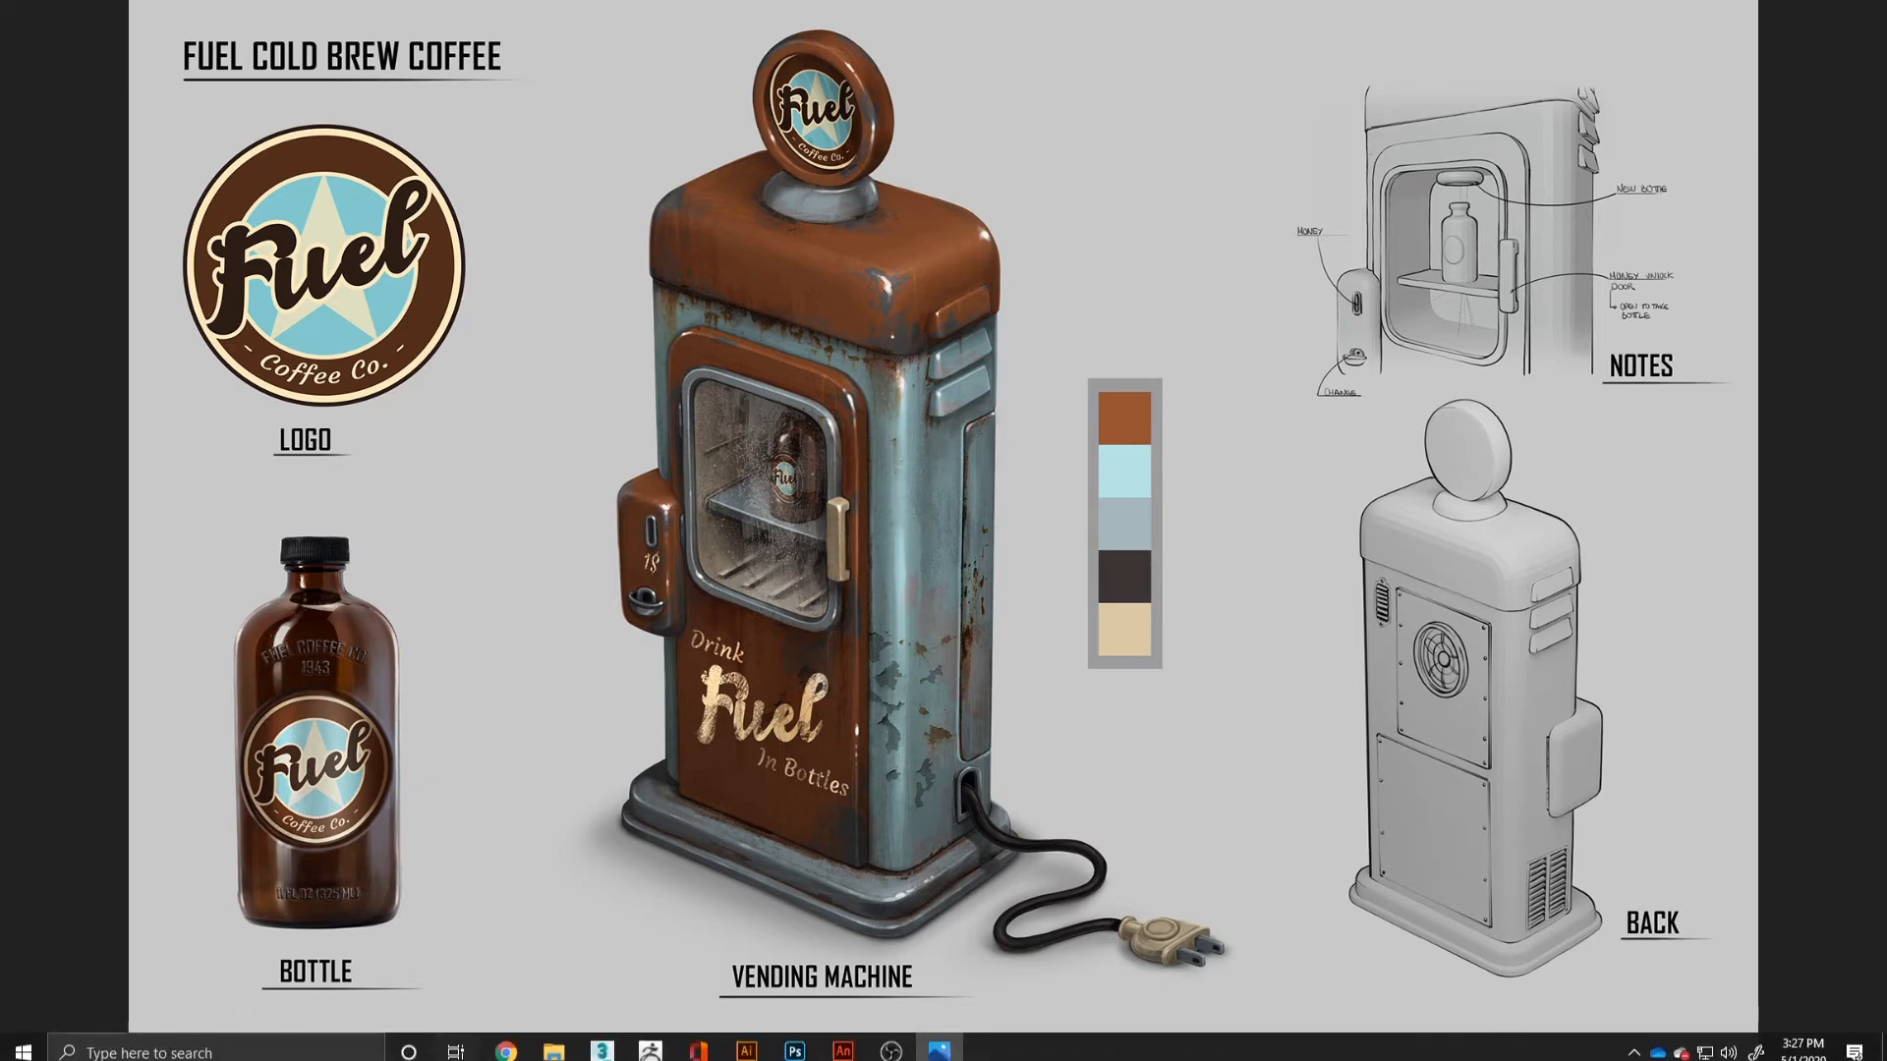
Step: Look through the concept art in the Soda_Machine folder, viewing Soda_Machine_Ref_2 and then Soda_Machine_Ref_1 in Photos
{"action": "key", "text": "Escape"}
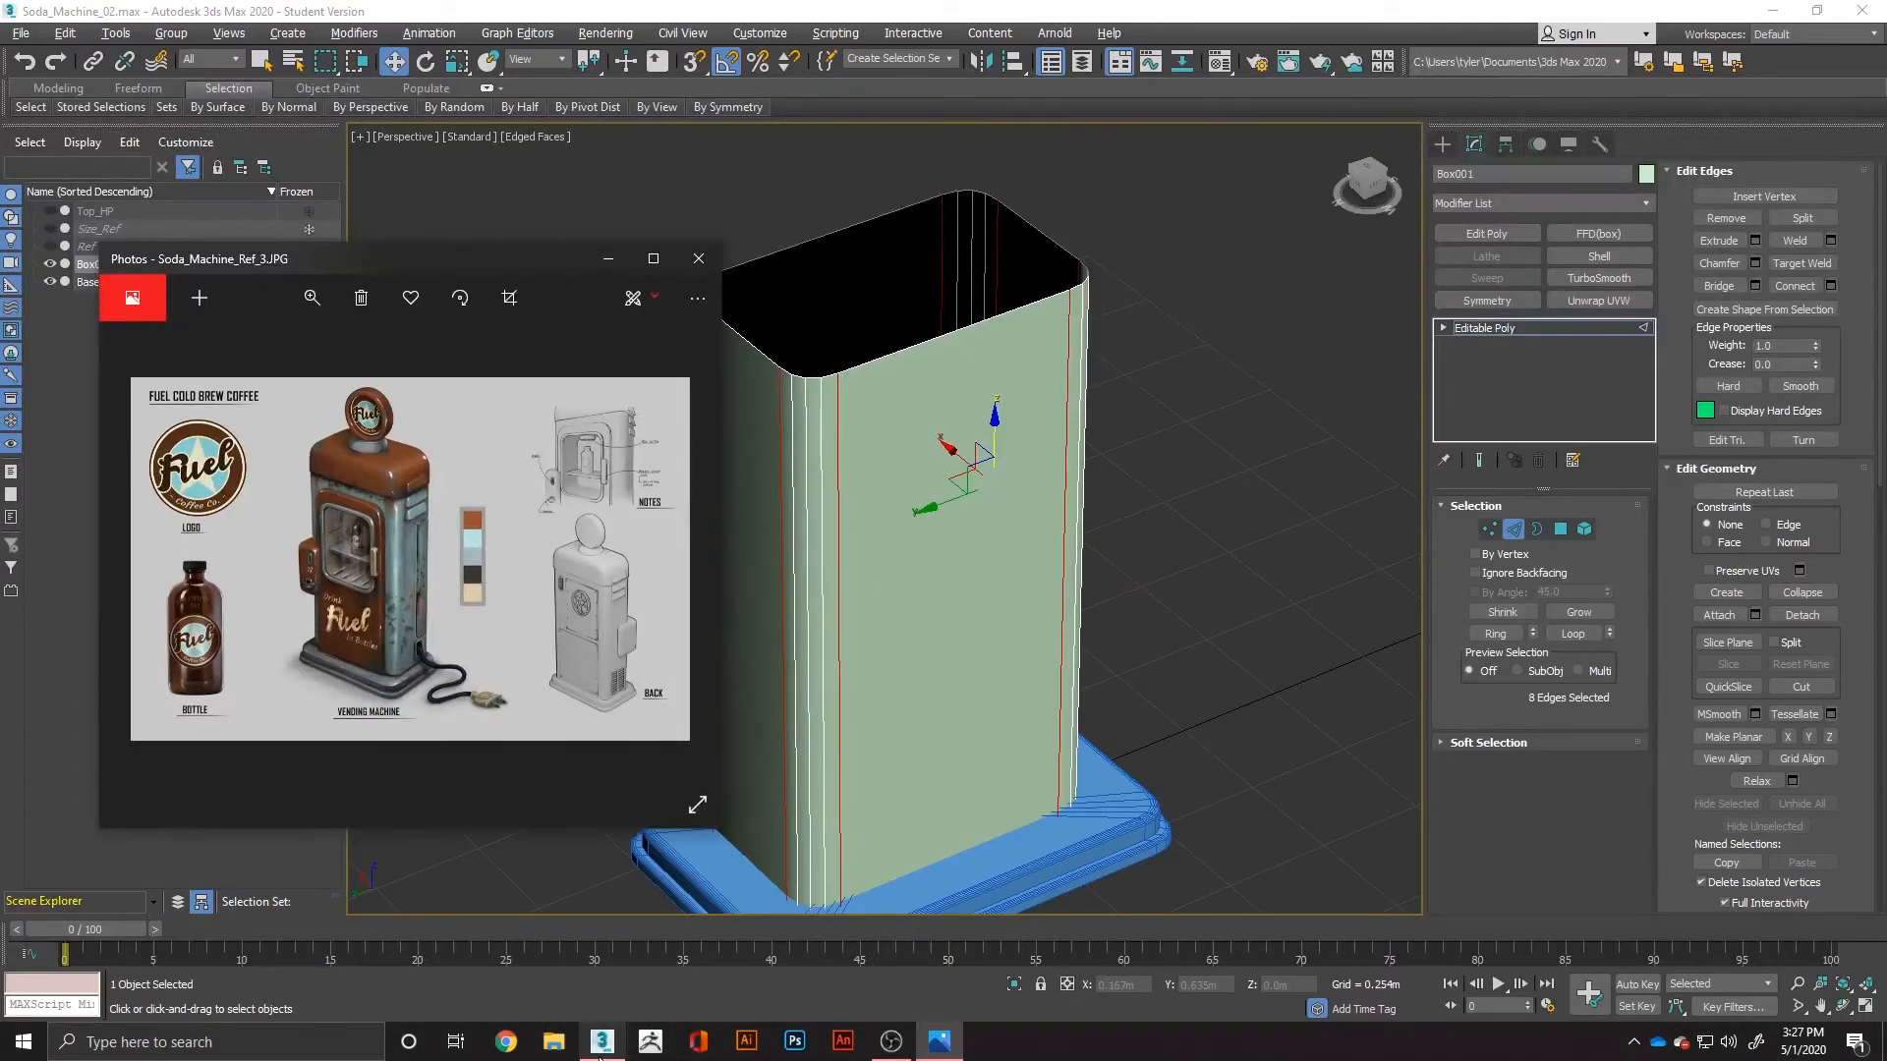
{"action": "left_click", "coordinate": [553, 1042]}
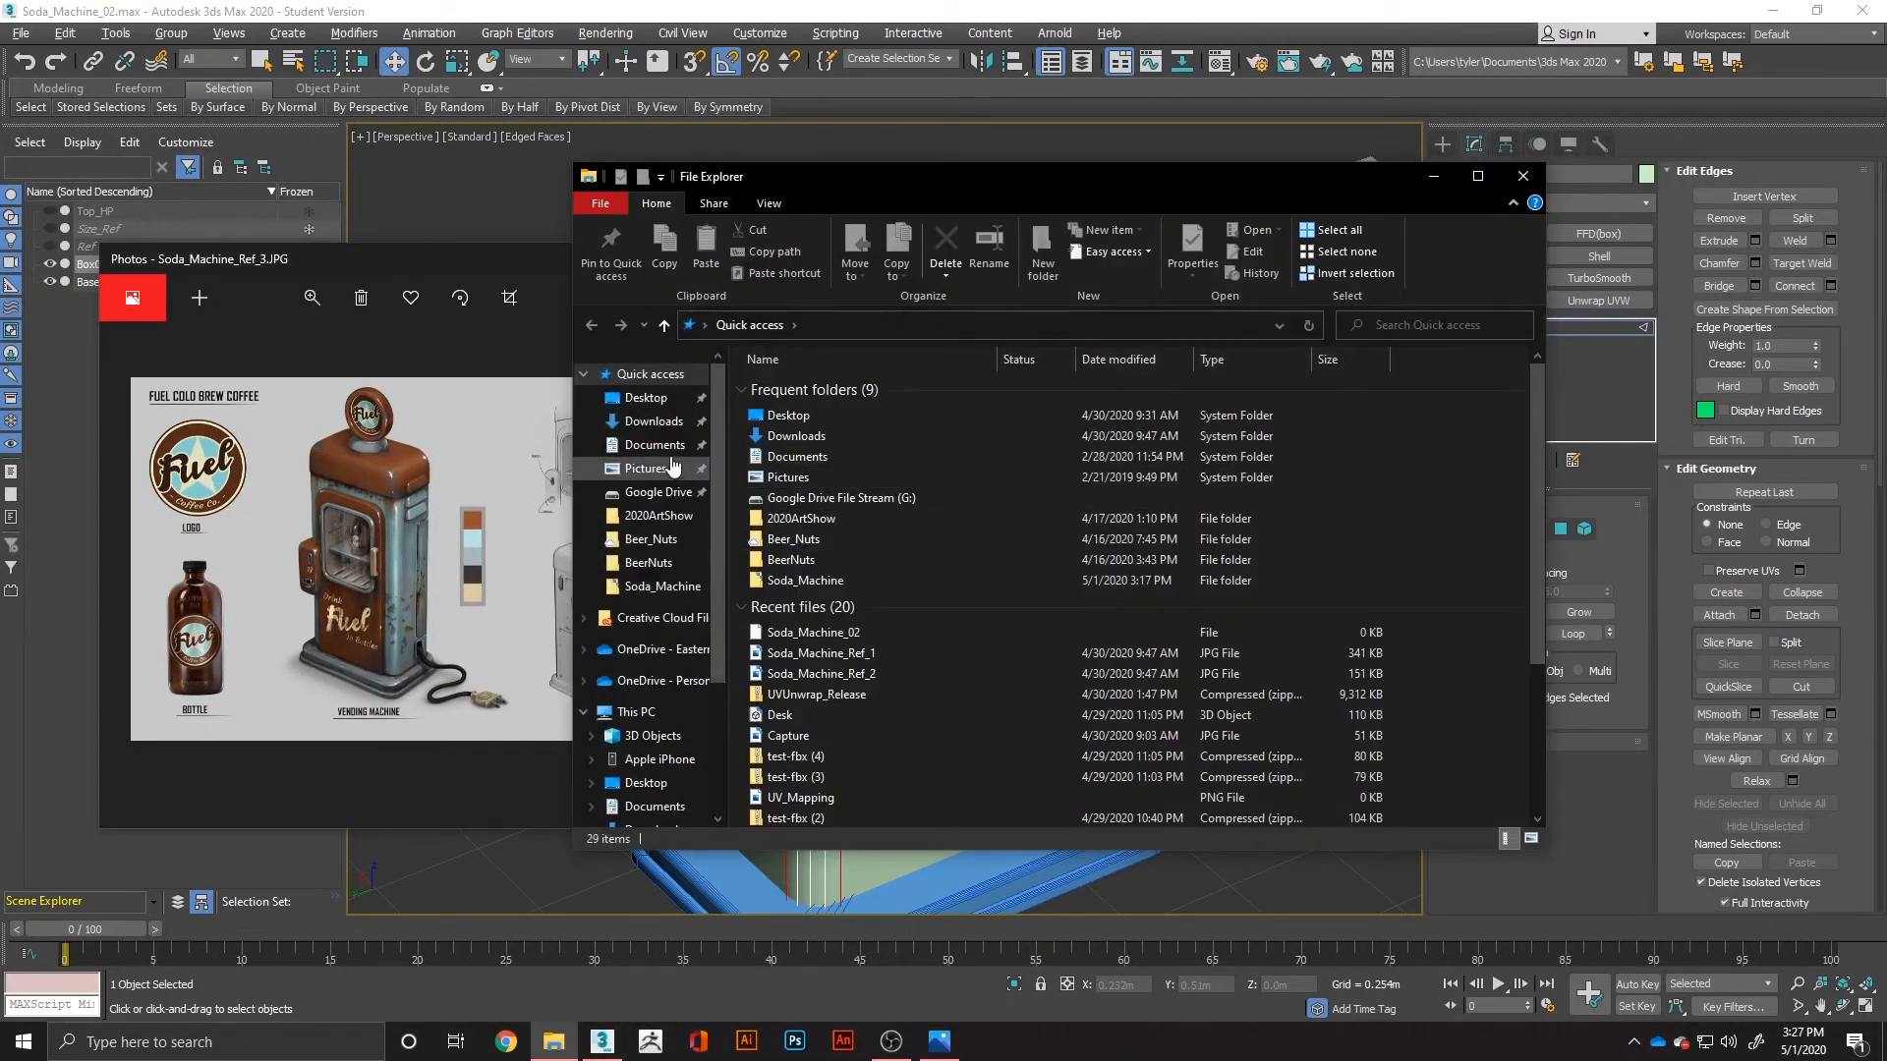
{"action": "left_click", "coordinate": [638, 585]}
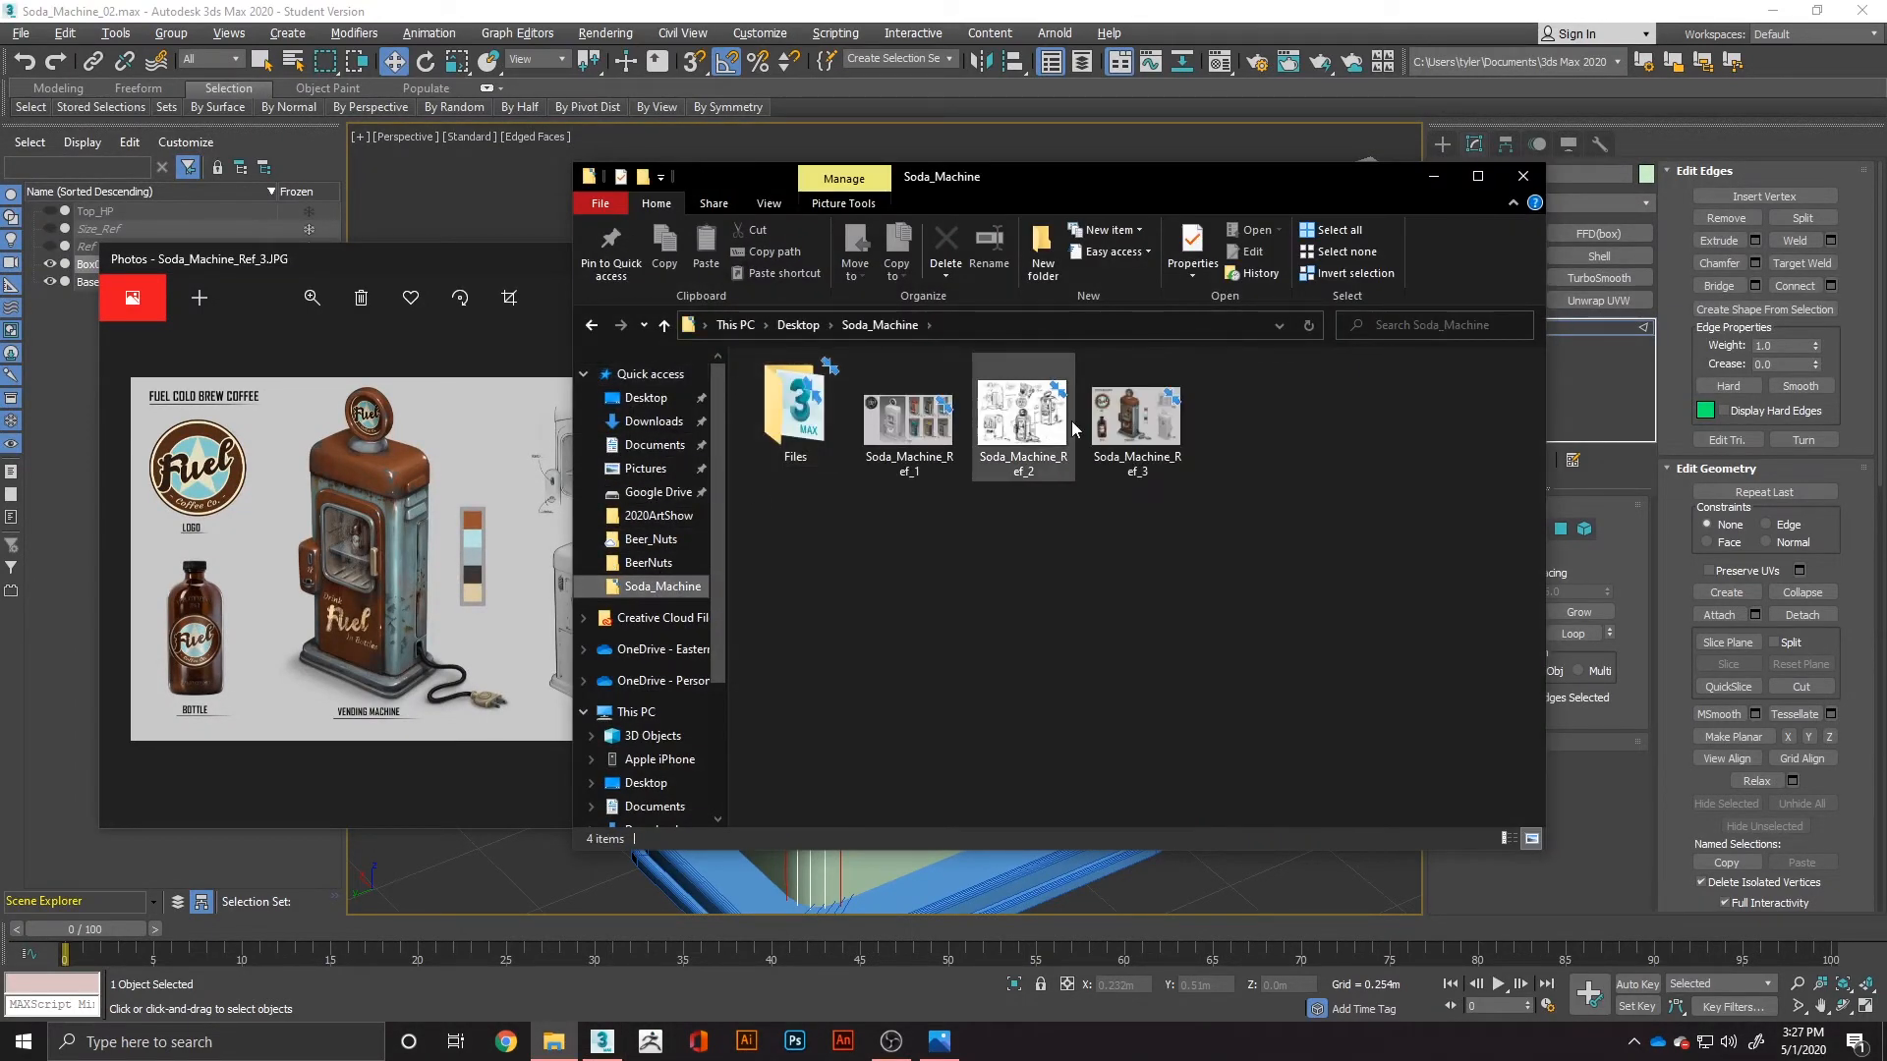
{"action": "double_click", "coordinate": [1015, 432]}
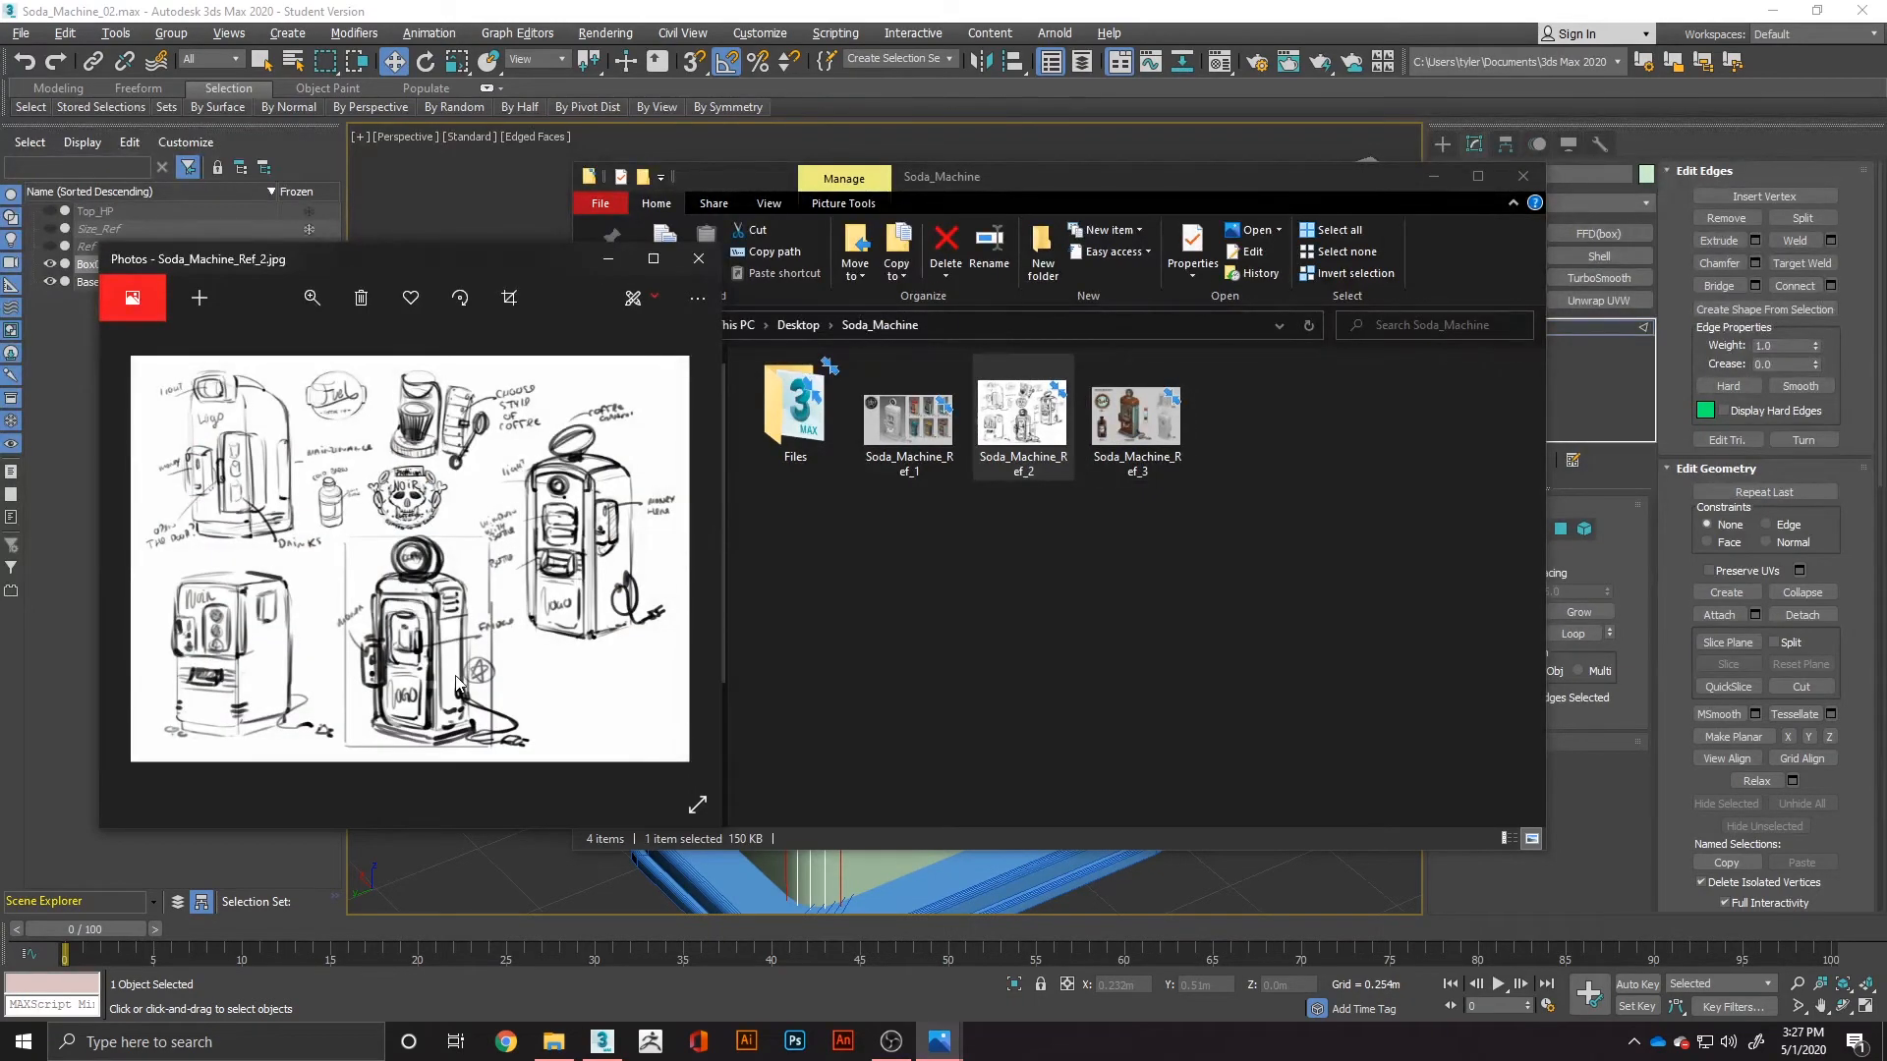
{"action": "left_click", "coordinate": [694, 261]}
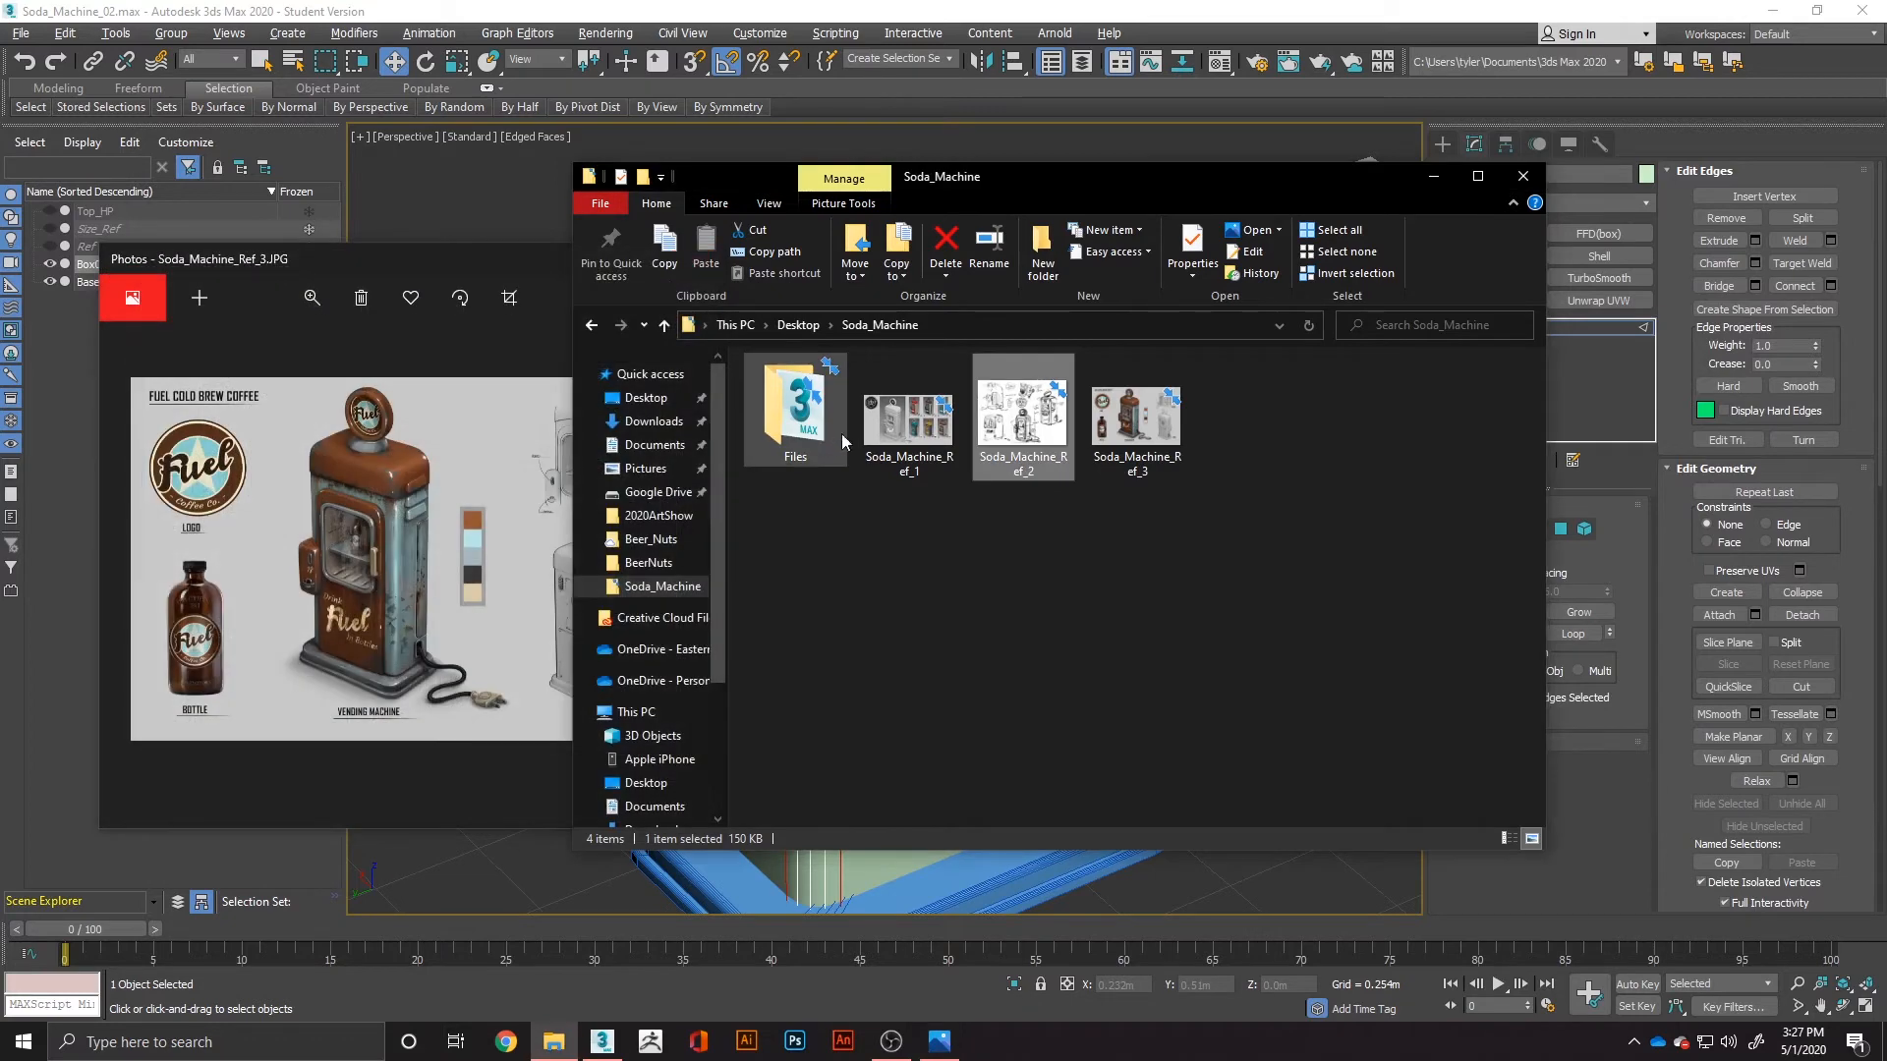
{"action": "double_click", "coordinate": [907, 421]}
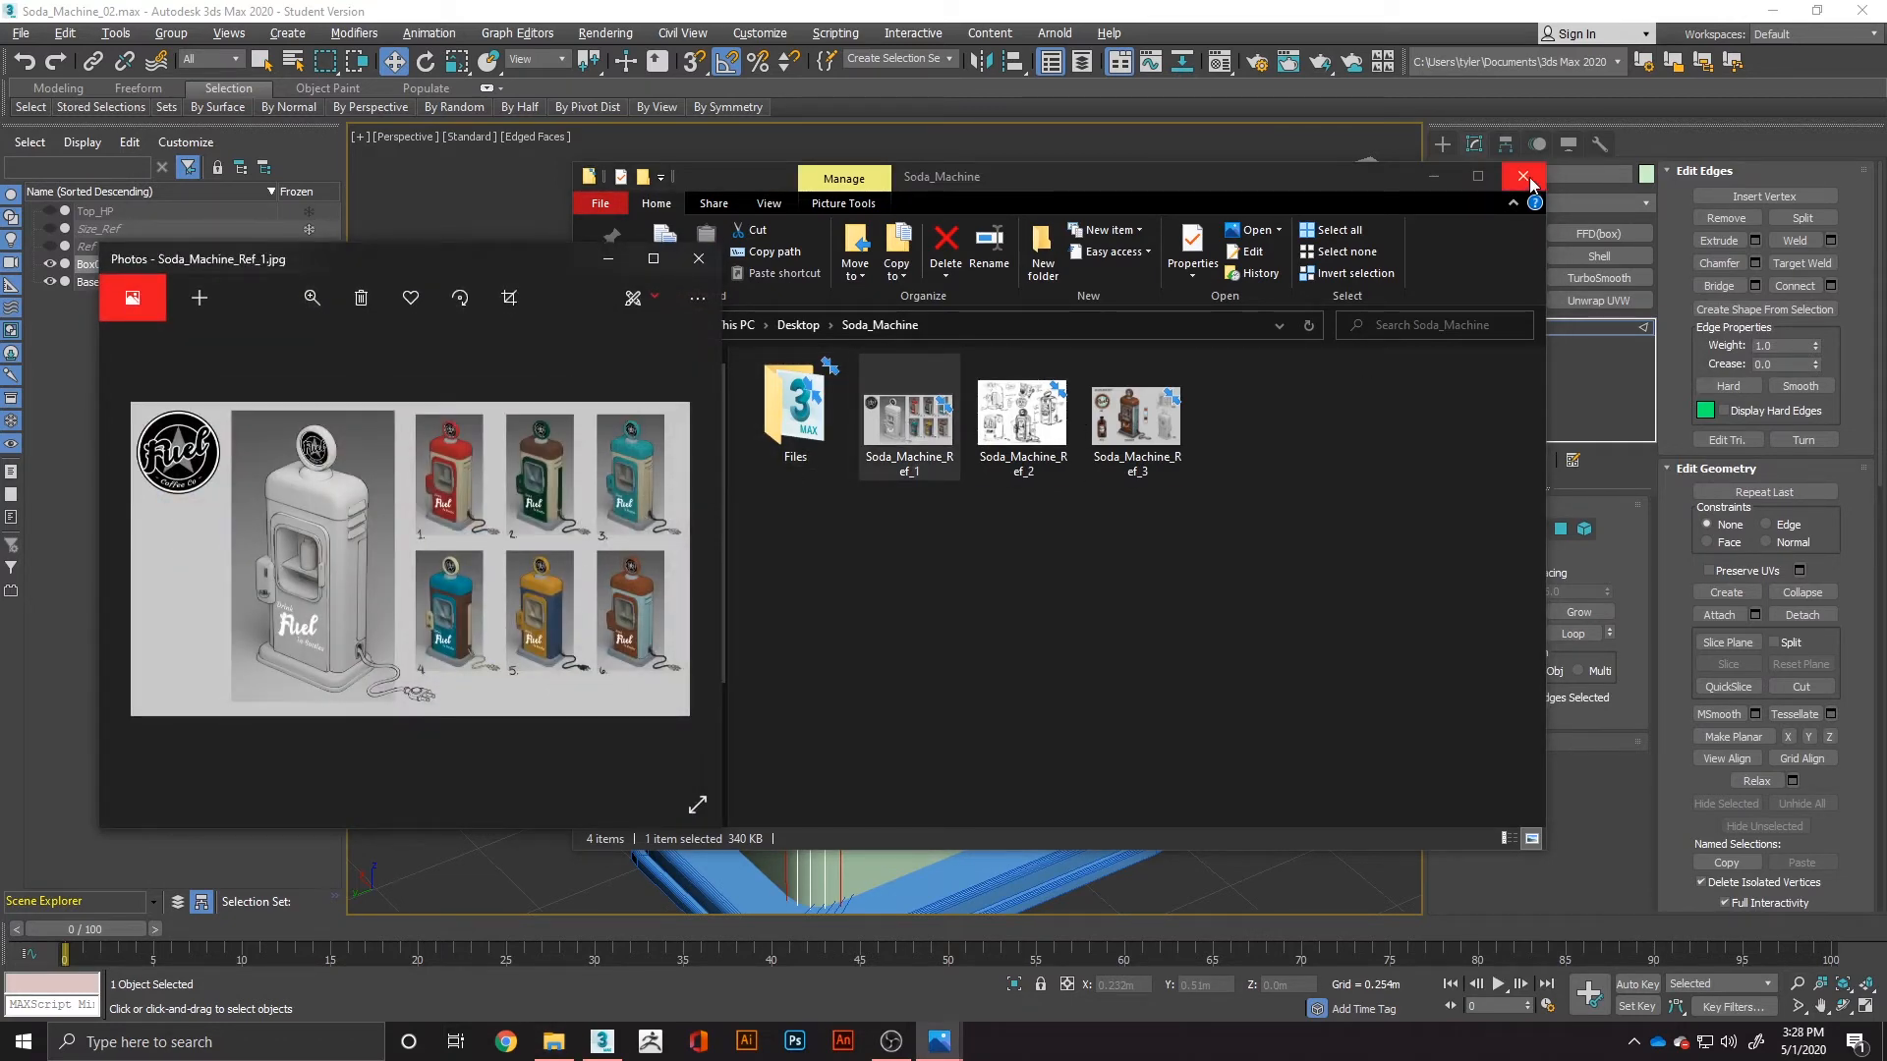
Step: Examine the vending machine's front and back views in Soda_Machine_Ref_3 at full screen, then return to 3ds Max and close the reference folder
{"action": "double_click", "coordinate": [1134, 417]}
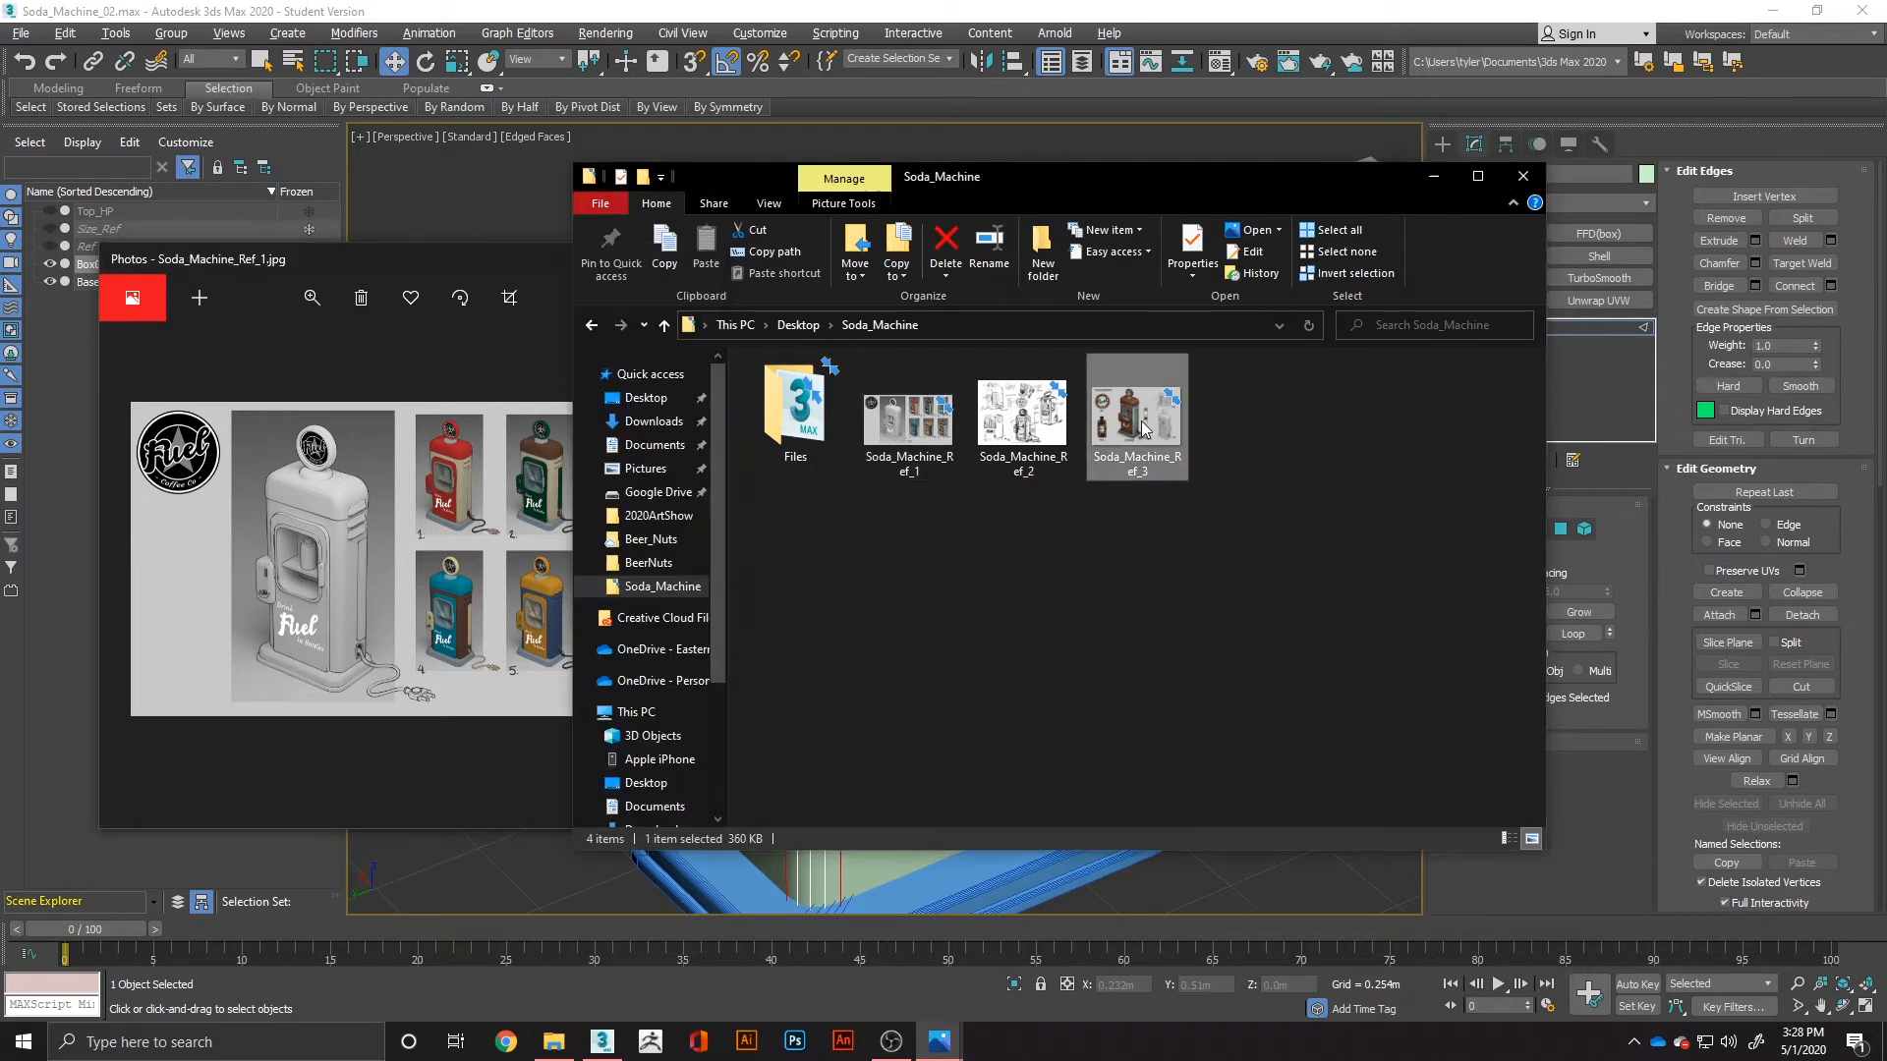
{"action": "left_click", "coordinate": [553, 1042]}
{"action": "mouse_move", "coordinate": [927, 1049]}
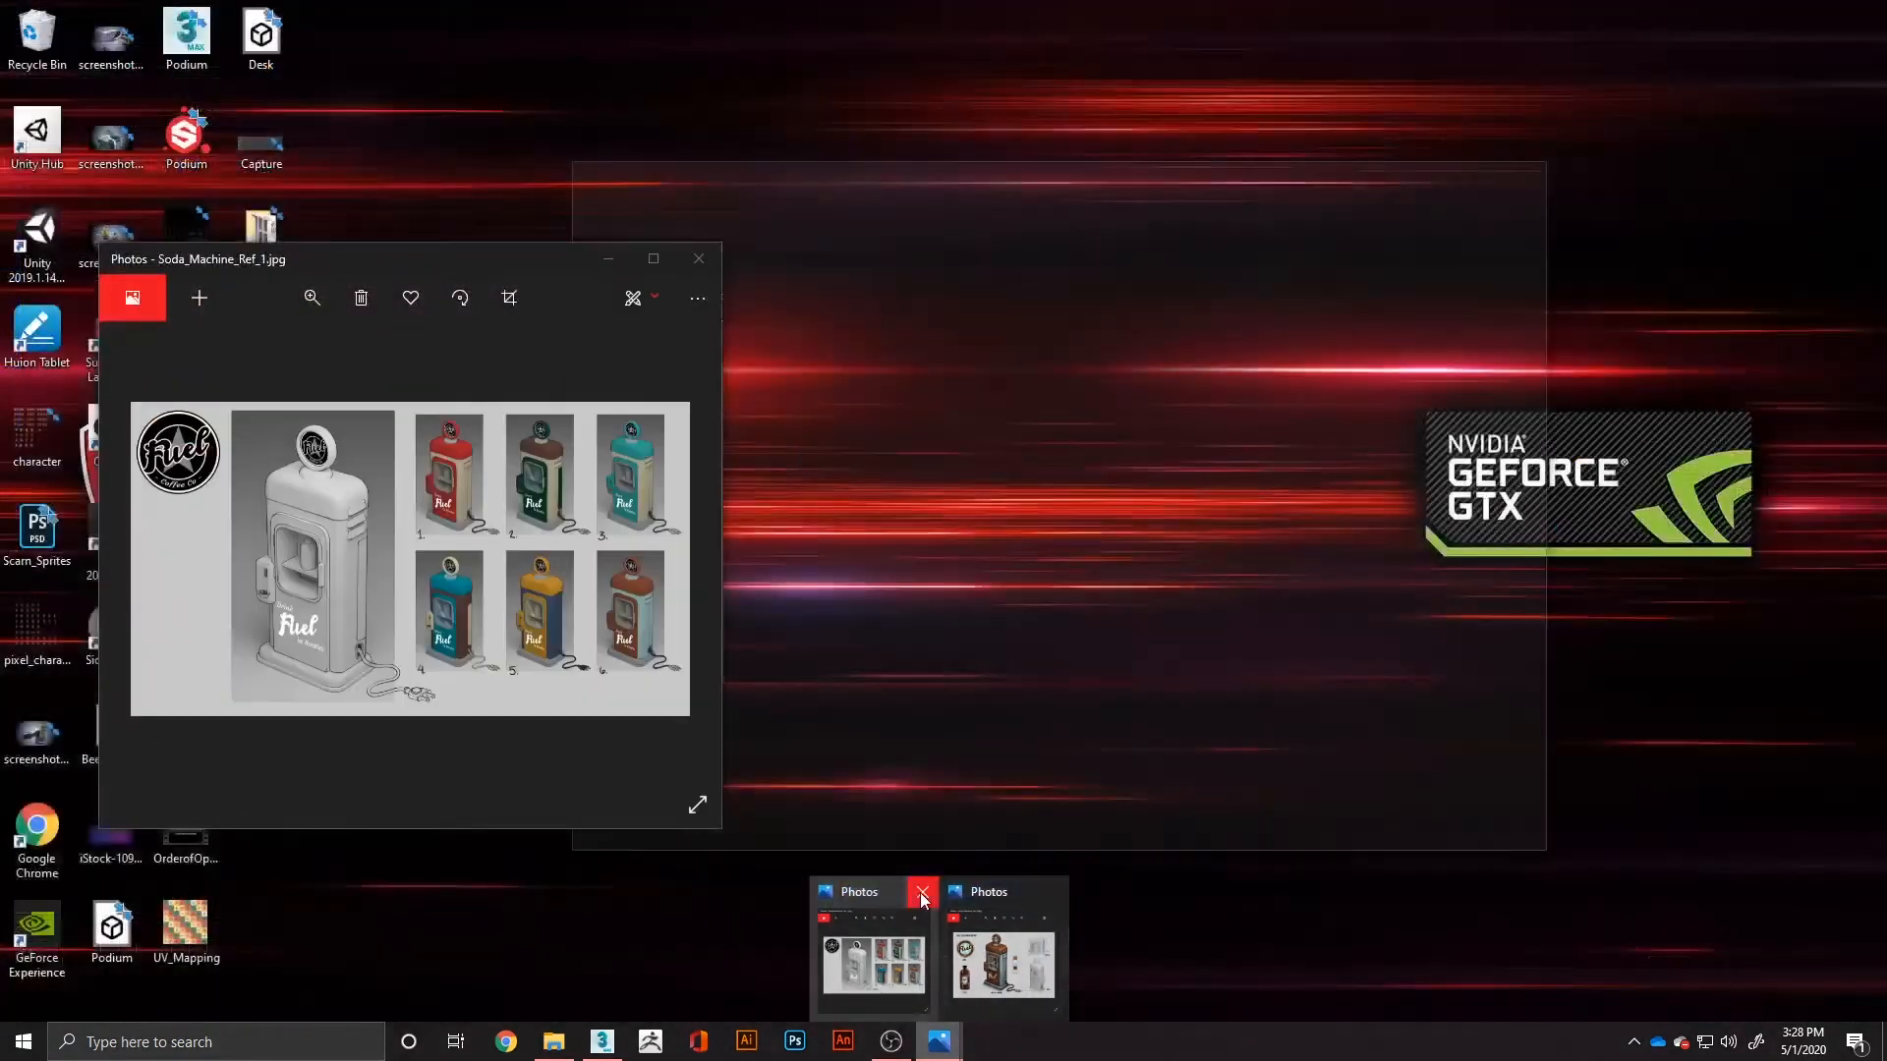
{"action": "left_click", "coordinate": [922, 893]}
{"action": "left_click", "coordinate": [434, 767]}
{"action": "left_click", "coordinate": [697, 804]}
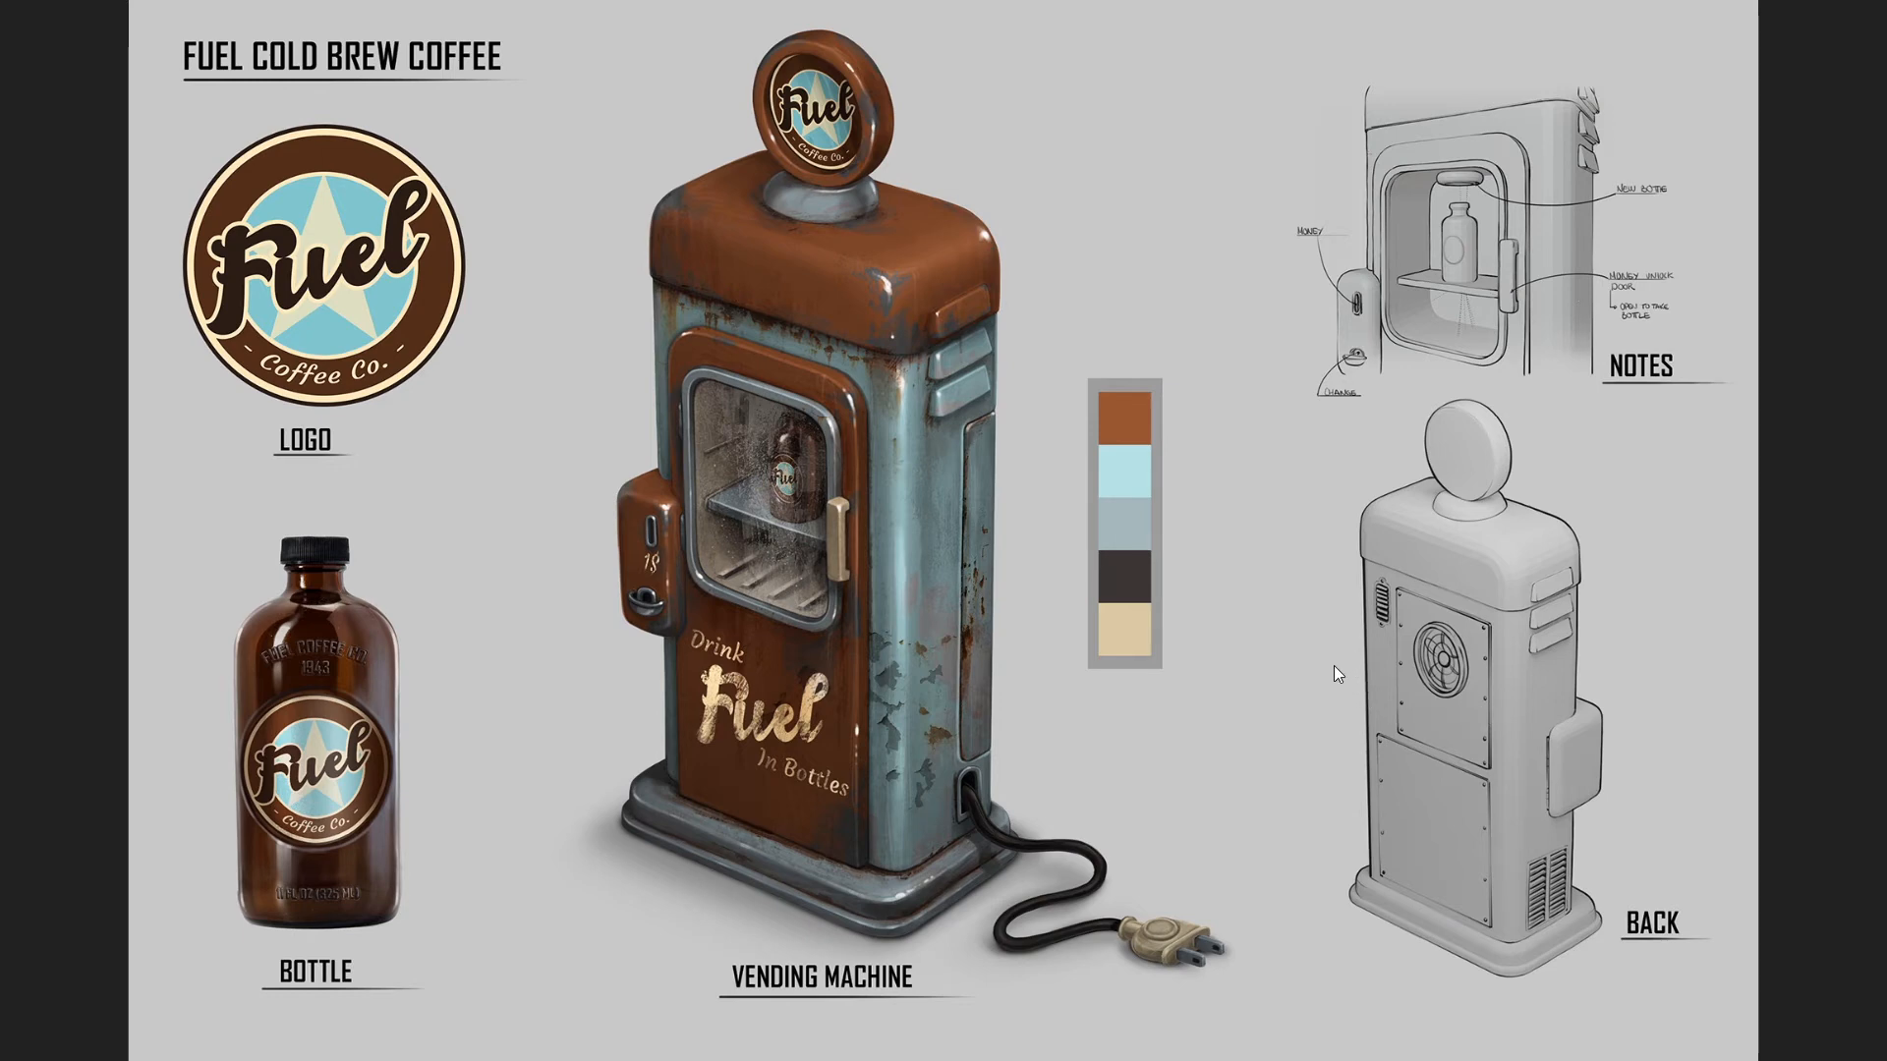
{"action": "key", "text": "alt+Tab"}
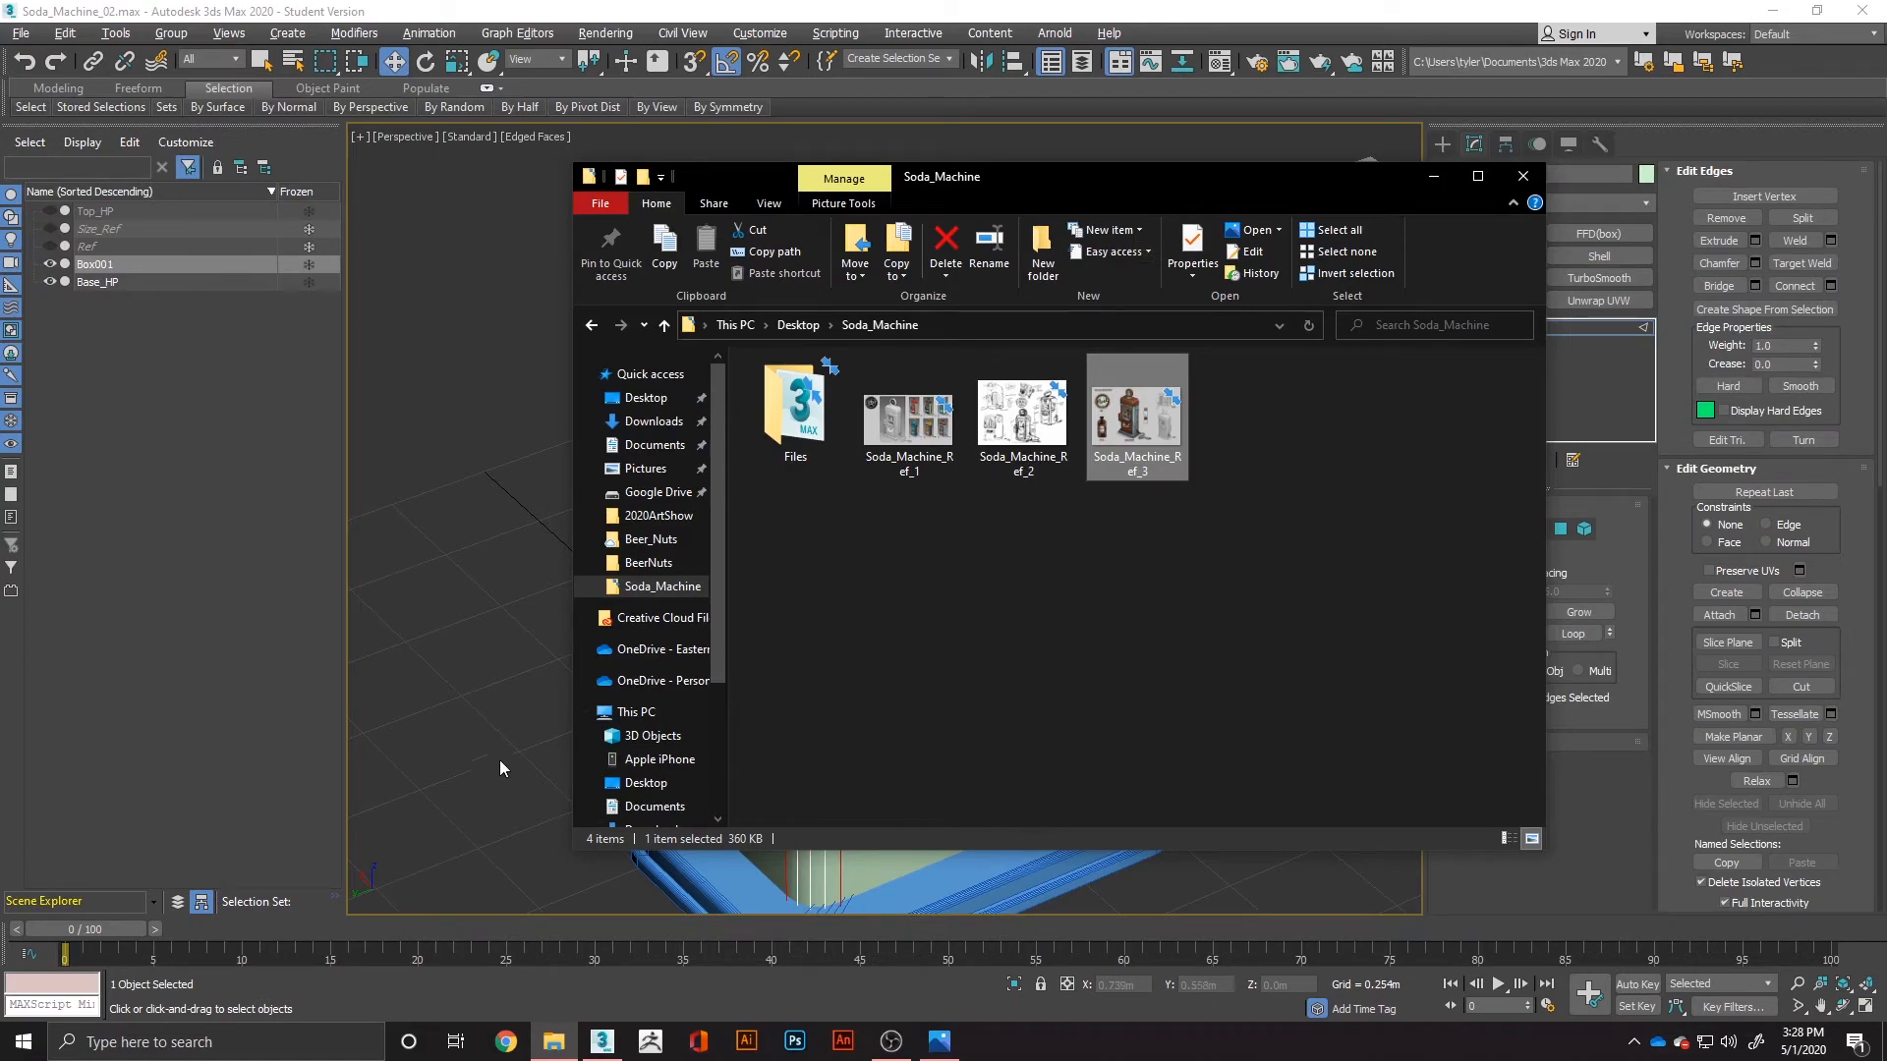
{"action": "key", "text": "alt+Tab"}
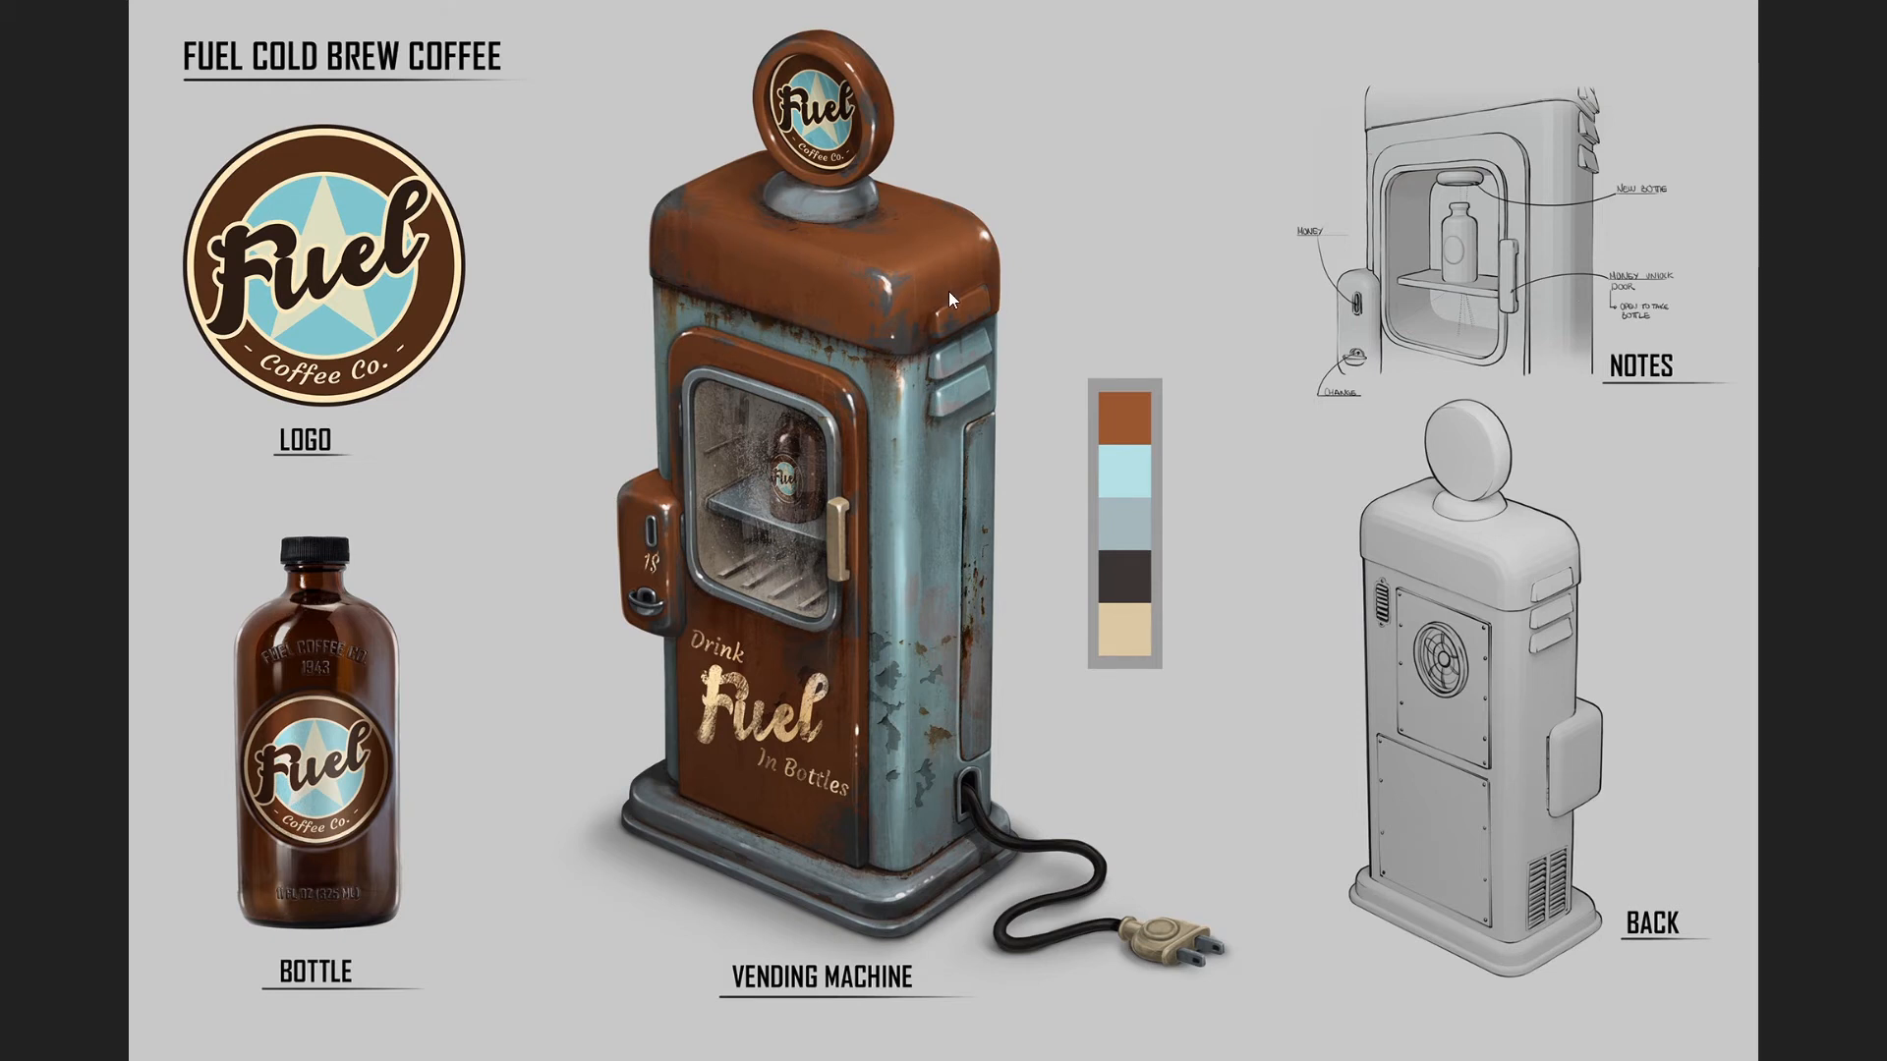
{"action": "key", "text": "Escape"}
{"action": "left_click", "coordinate": [1524, 177]}
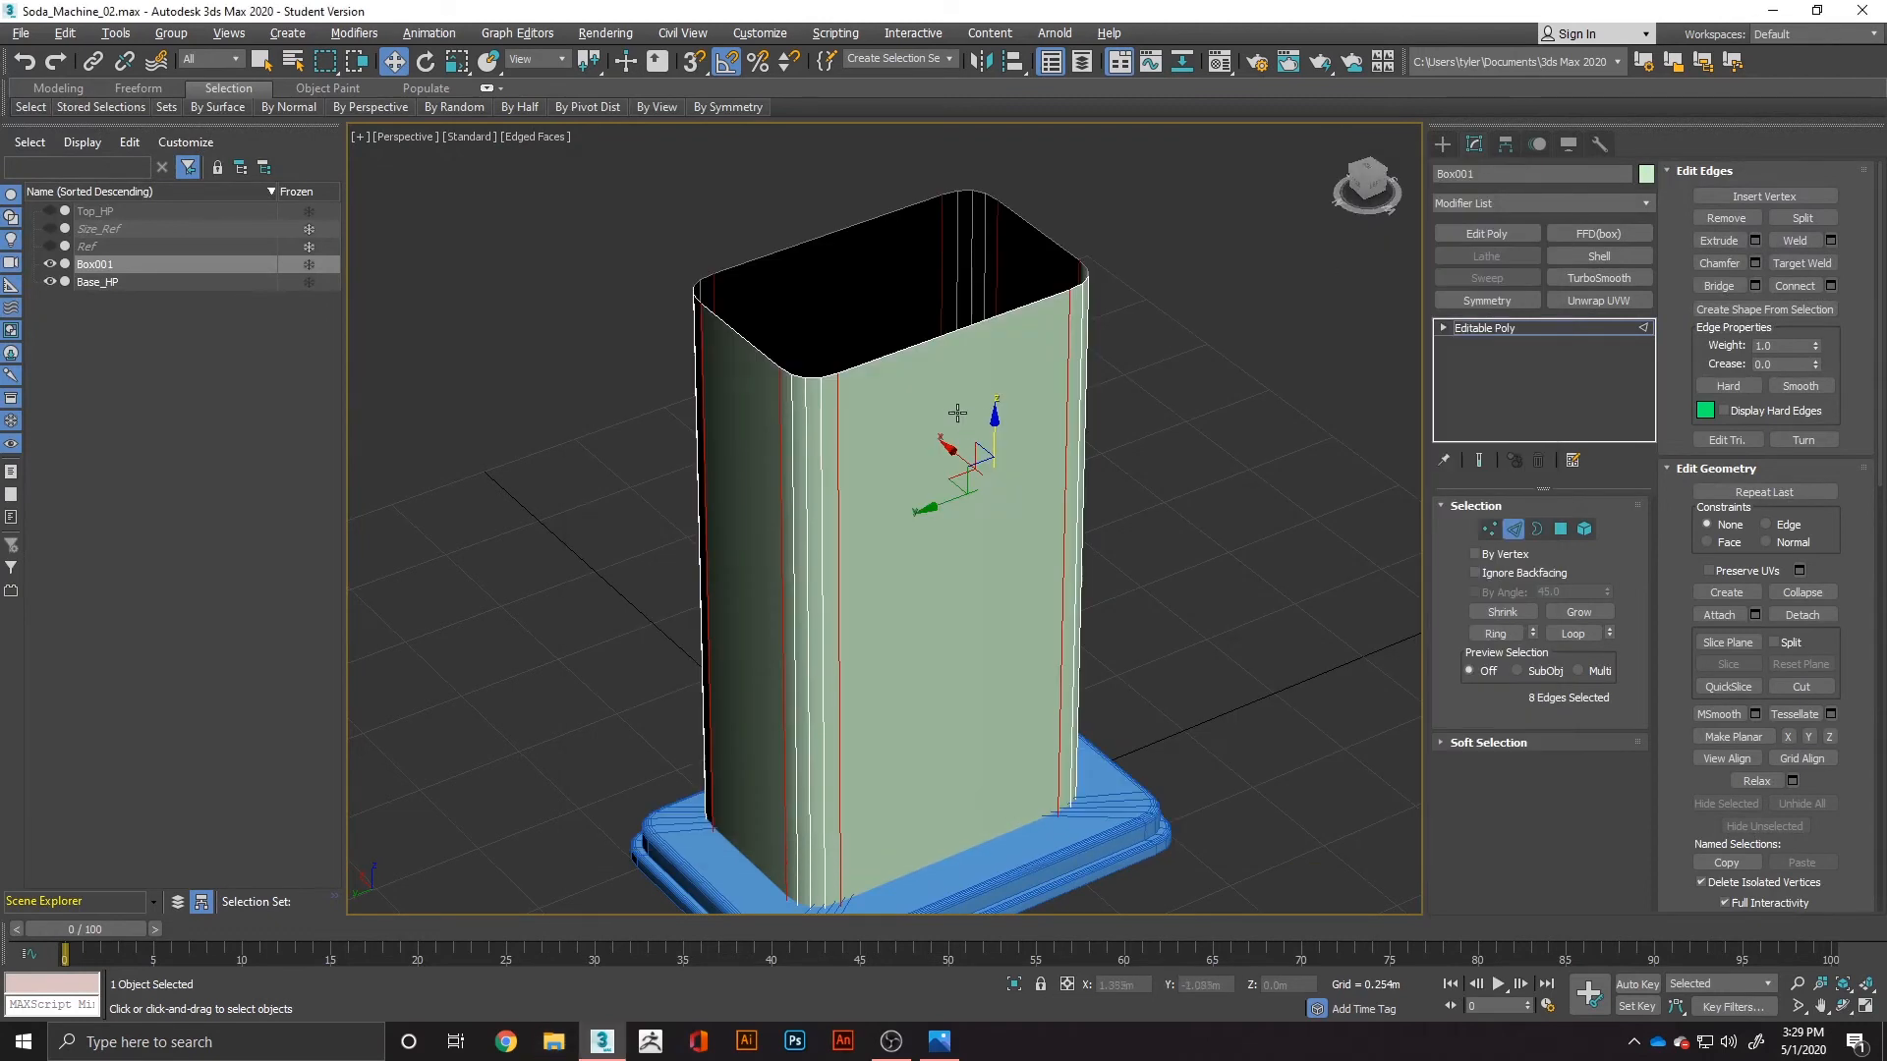
Step: Rename the lower body Box001 as Mid_HP and unhide Top_HP
{"action": "double_click", "coordinate": [95, 267]}
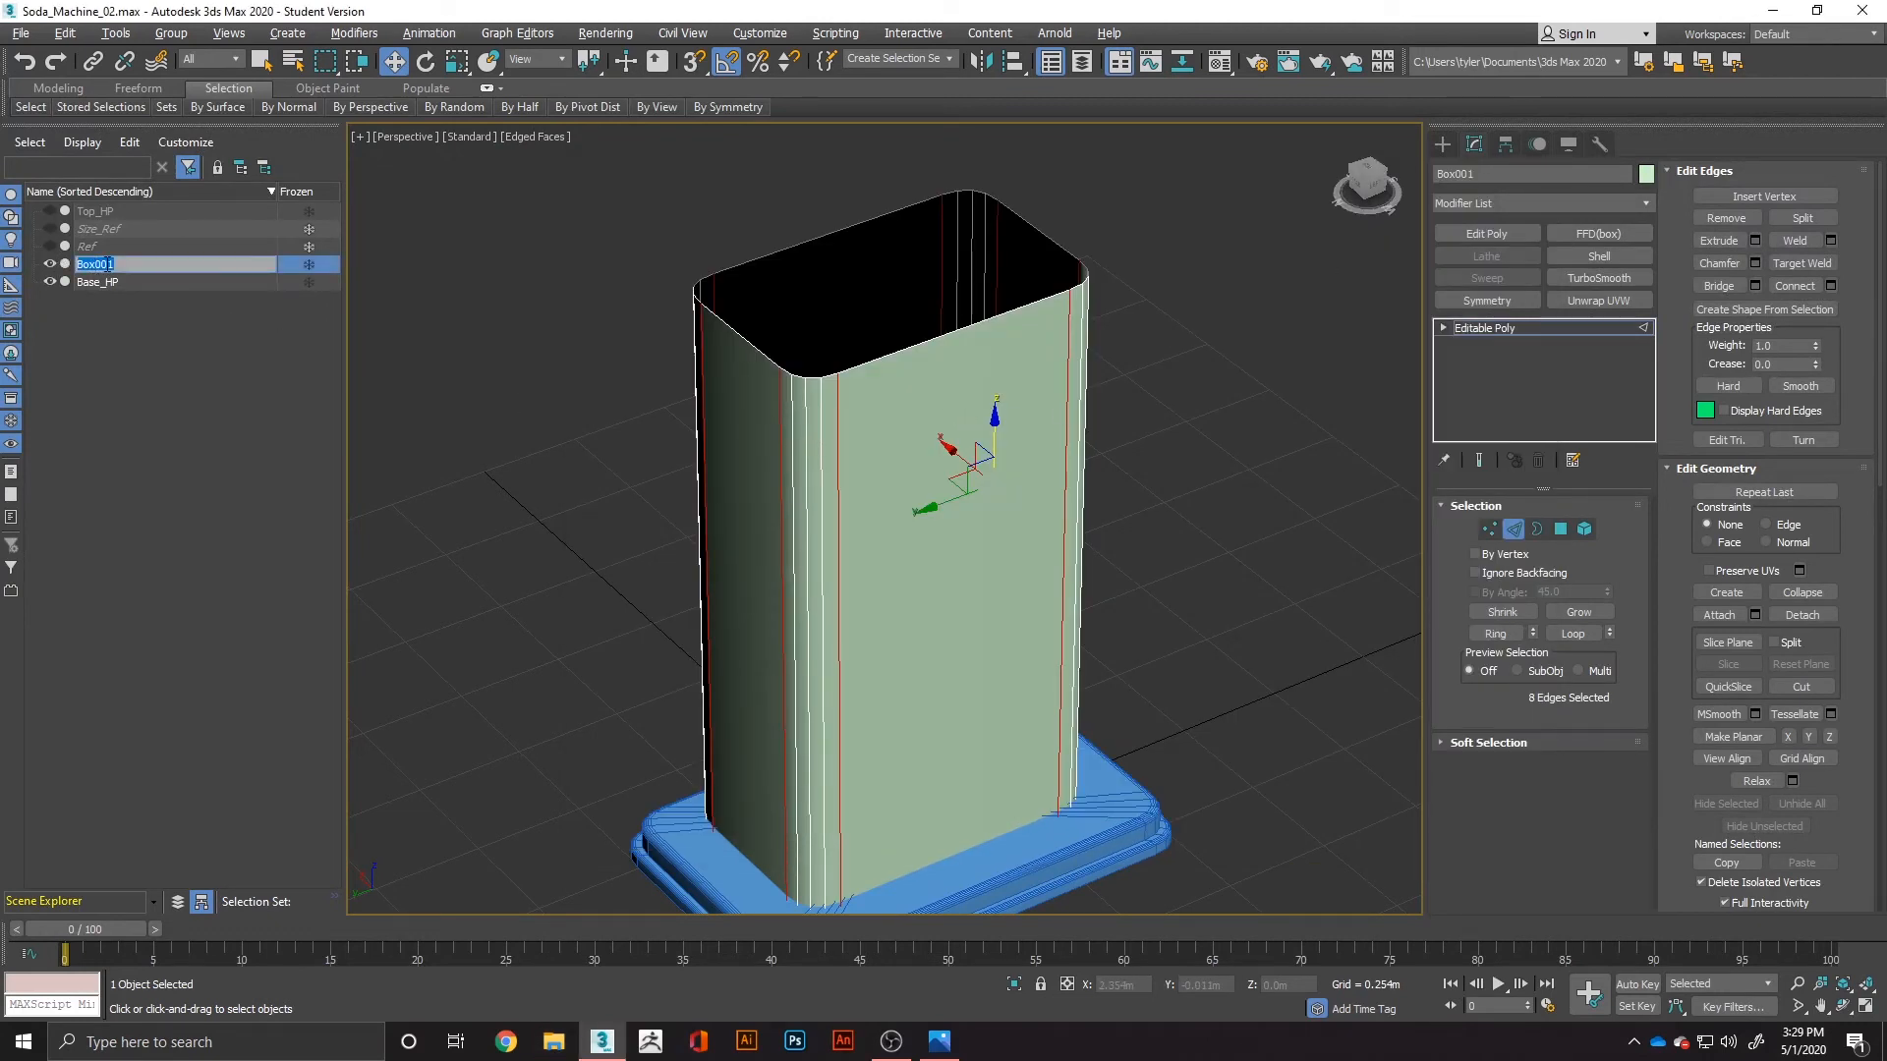
{"action": "type", "text": "Mid_HP"}
{"action": "key", "text": "Return"}
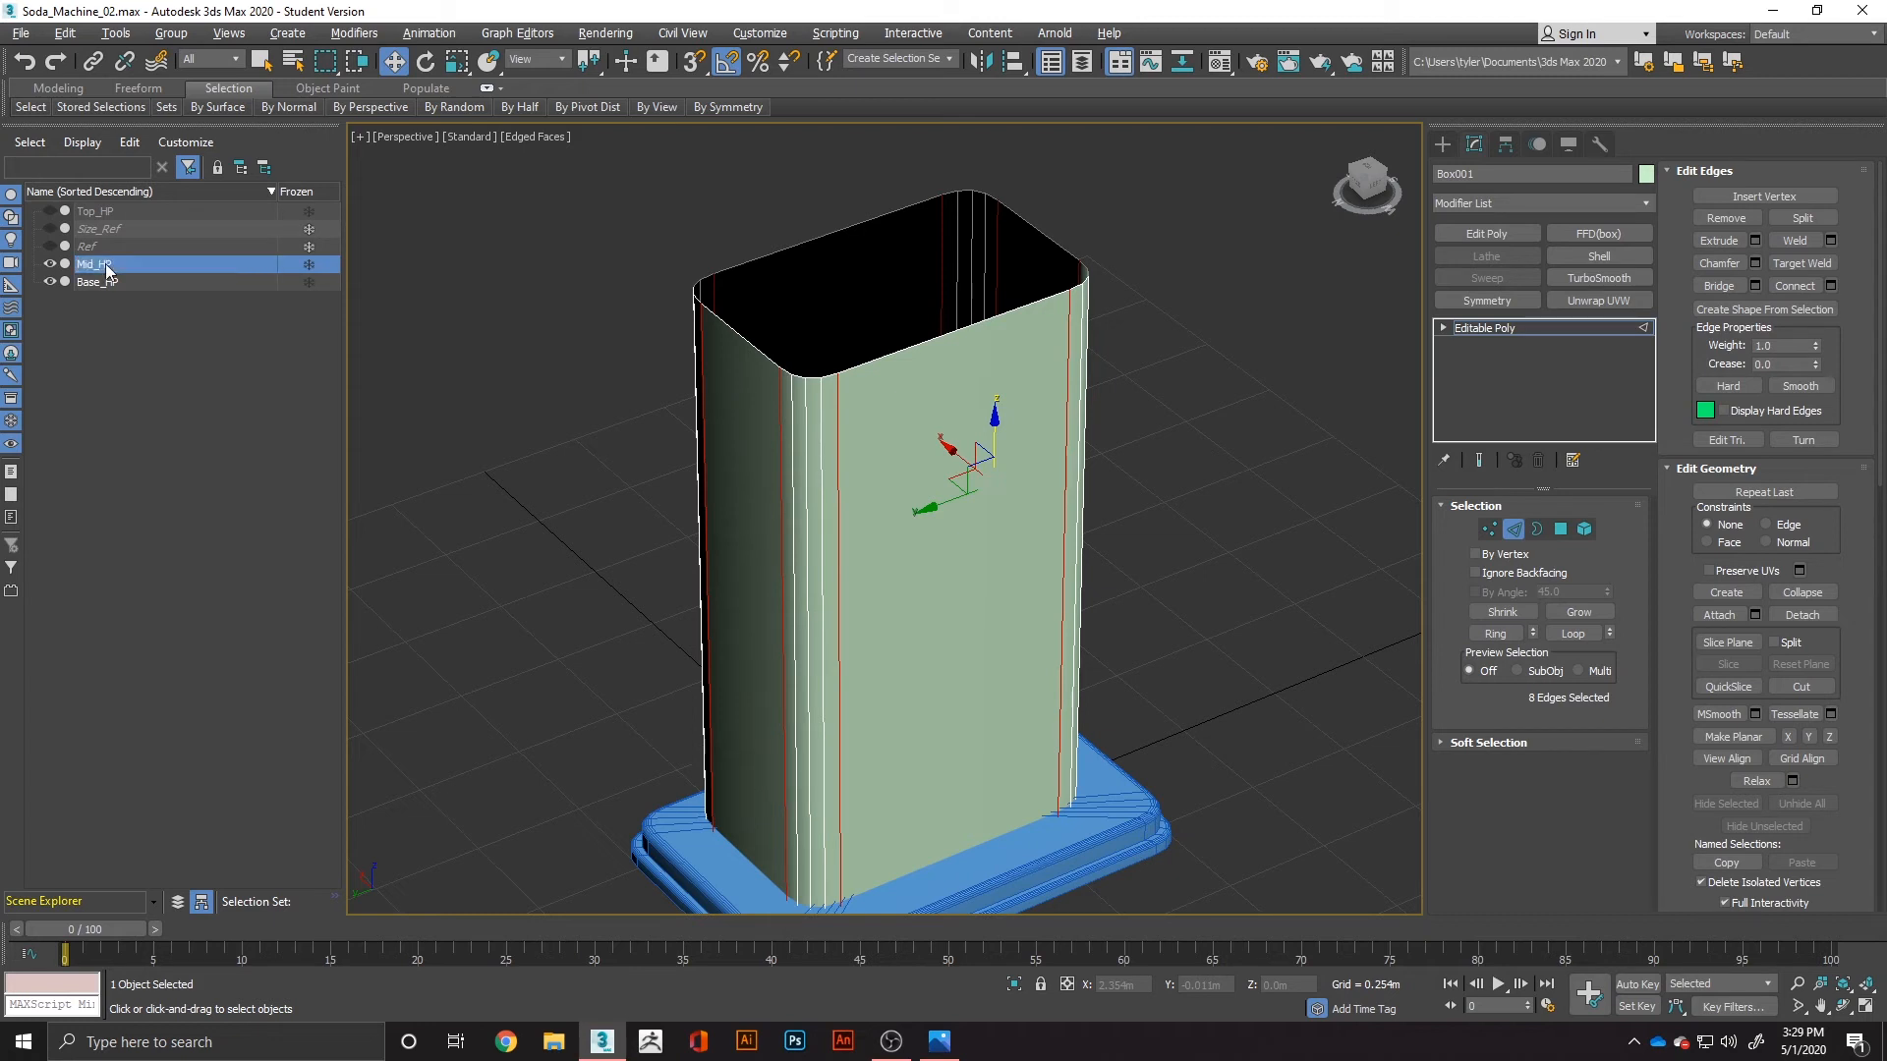
{"action": "left_click", "coordinate": [98, 212]}
{"action": "left_click", "coordinate": [52, 211]}
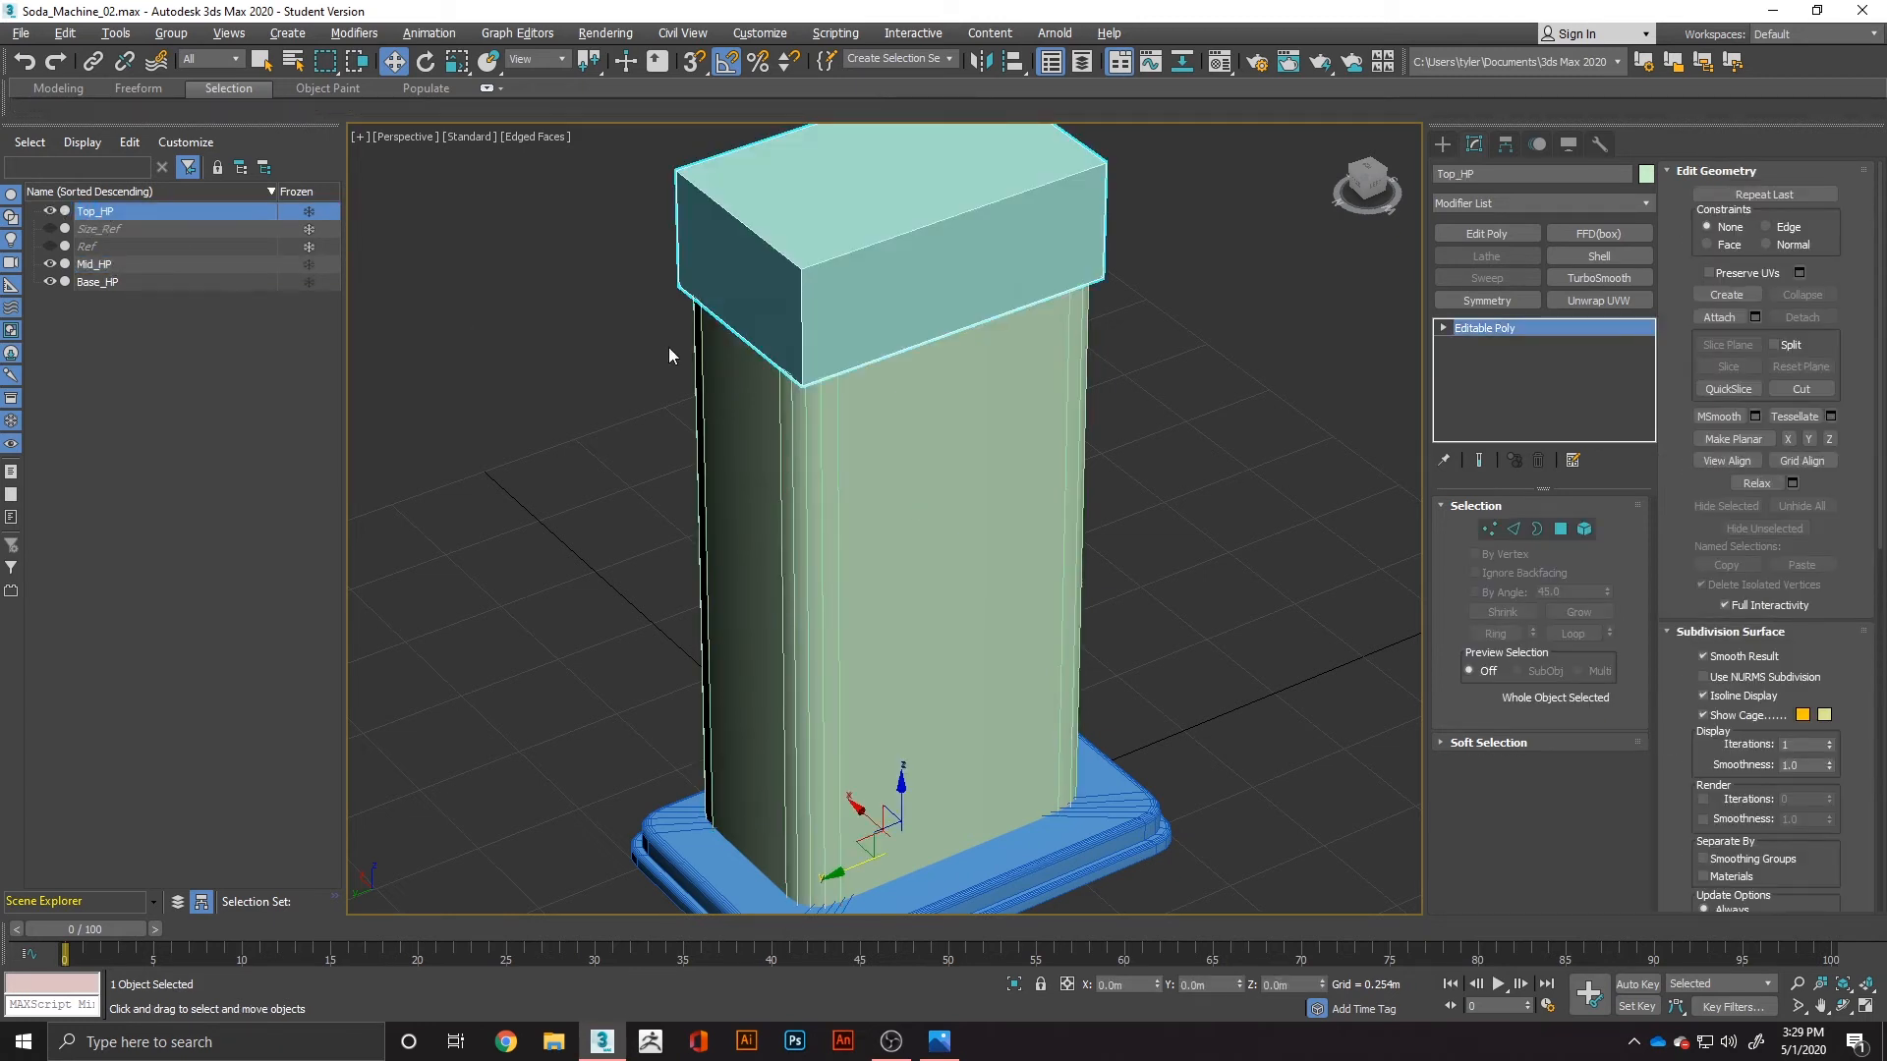
Step: Select all polygons of the Top_HP cap
{"action": "middle_click_drag", "start_coordinate": [807, 420], "coordinate": [1280, 428], "text": "alt"}
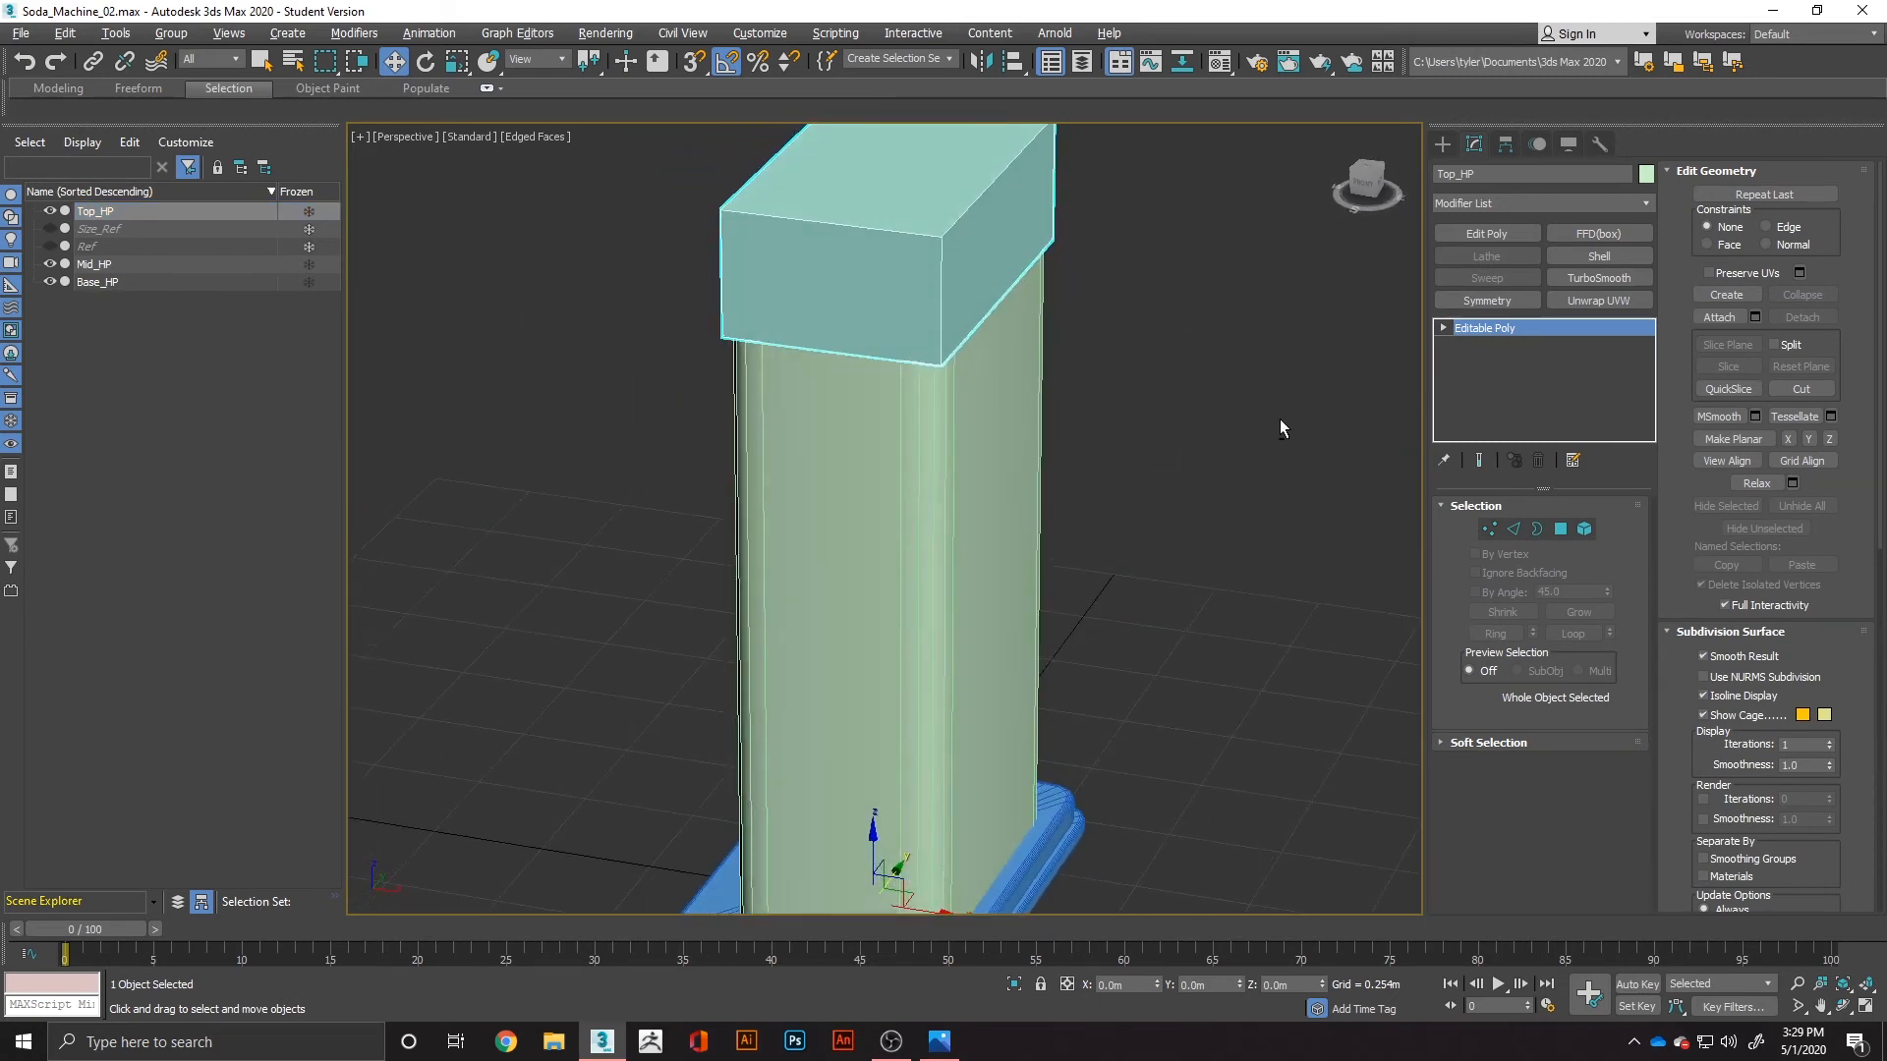
{"action": "left_click", "coordinate": [1560, 528]}
{"action": "key", "text": "ctrl+a"}
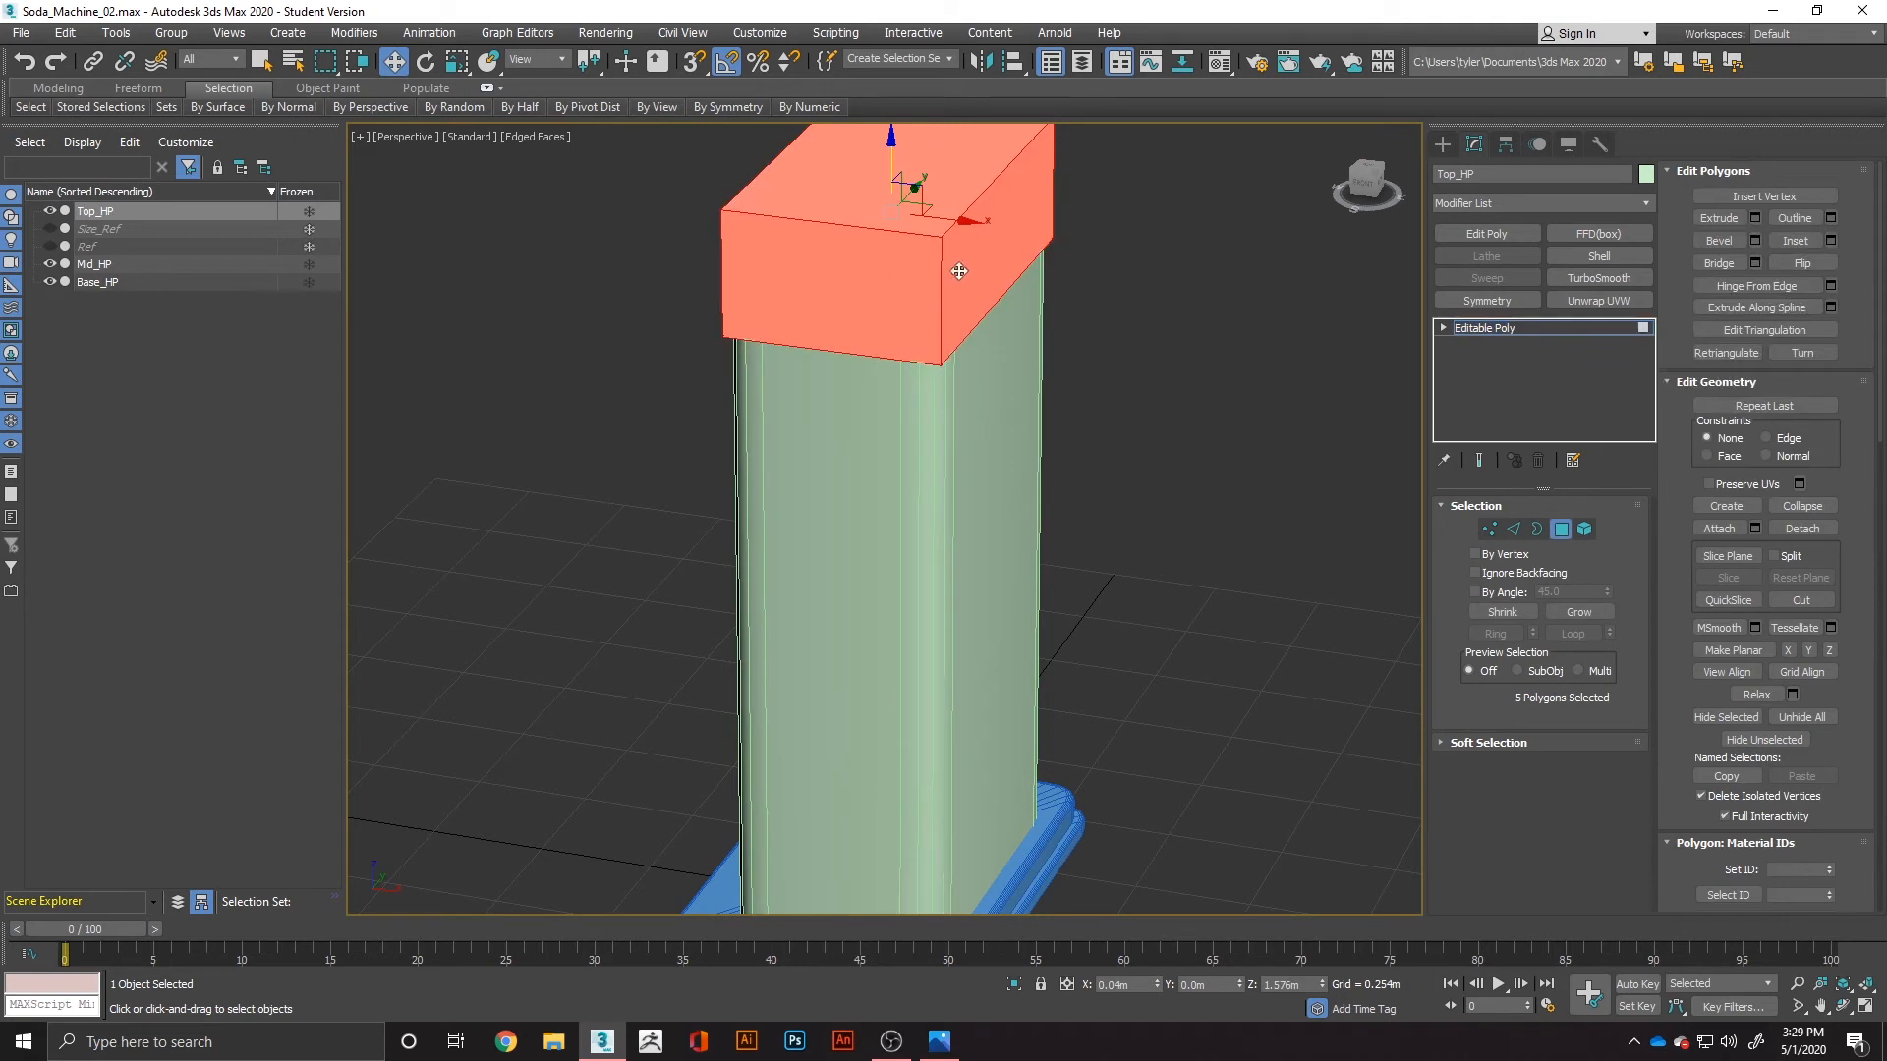
Step: Try to extrude the selected cap polygons outward along their local normals by about 0.012 m
{"action": "right_click", "coordinate": [938, 268]}
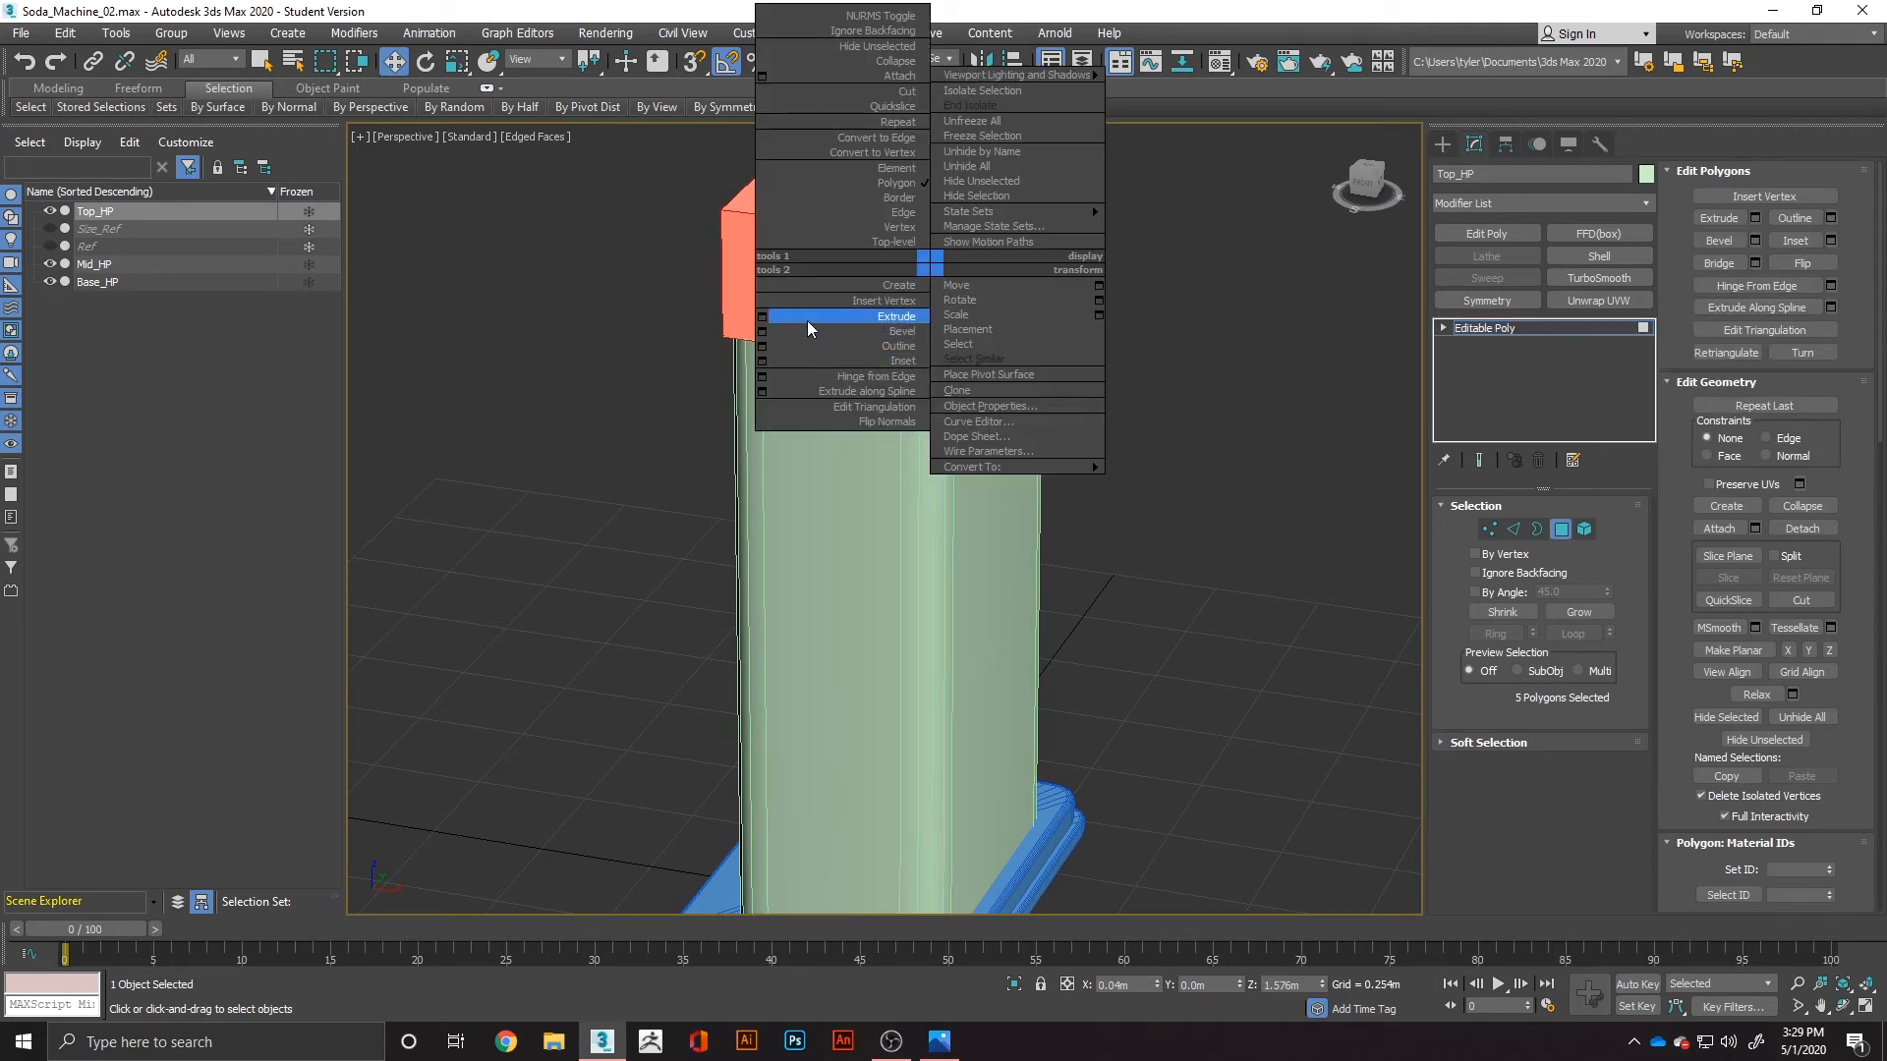
{"action": "left_click", "coordinate": [763, 317]}
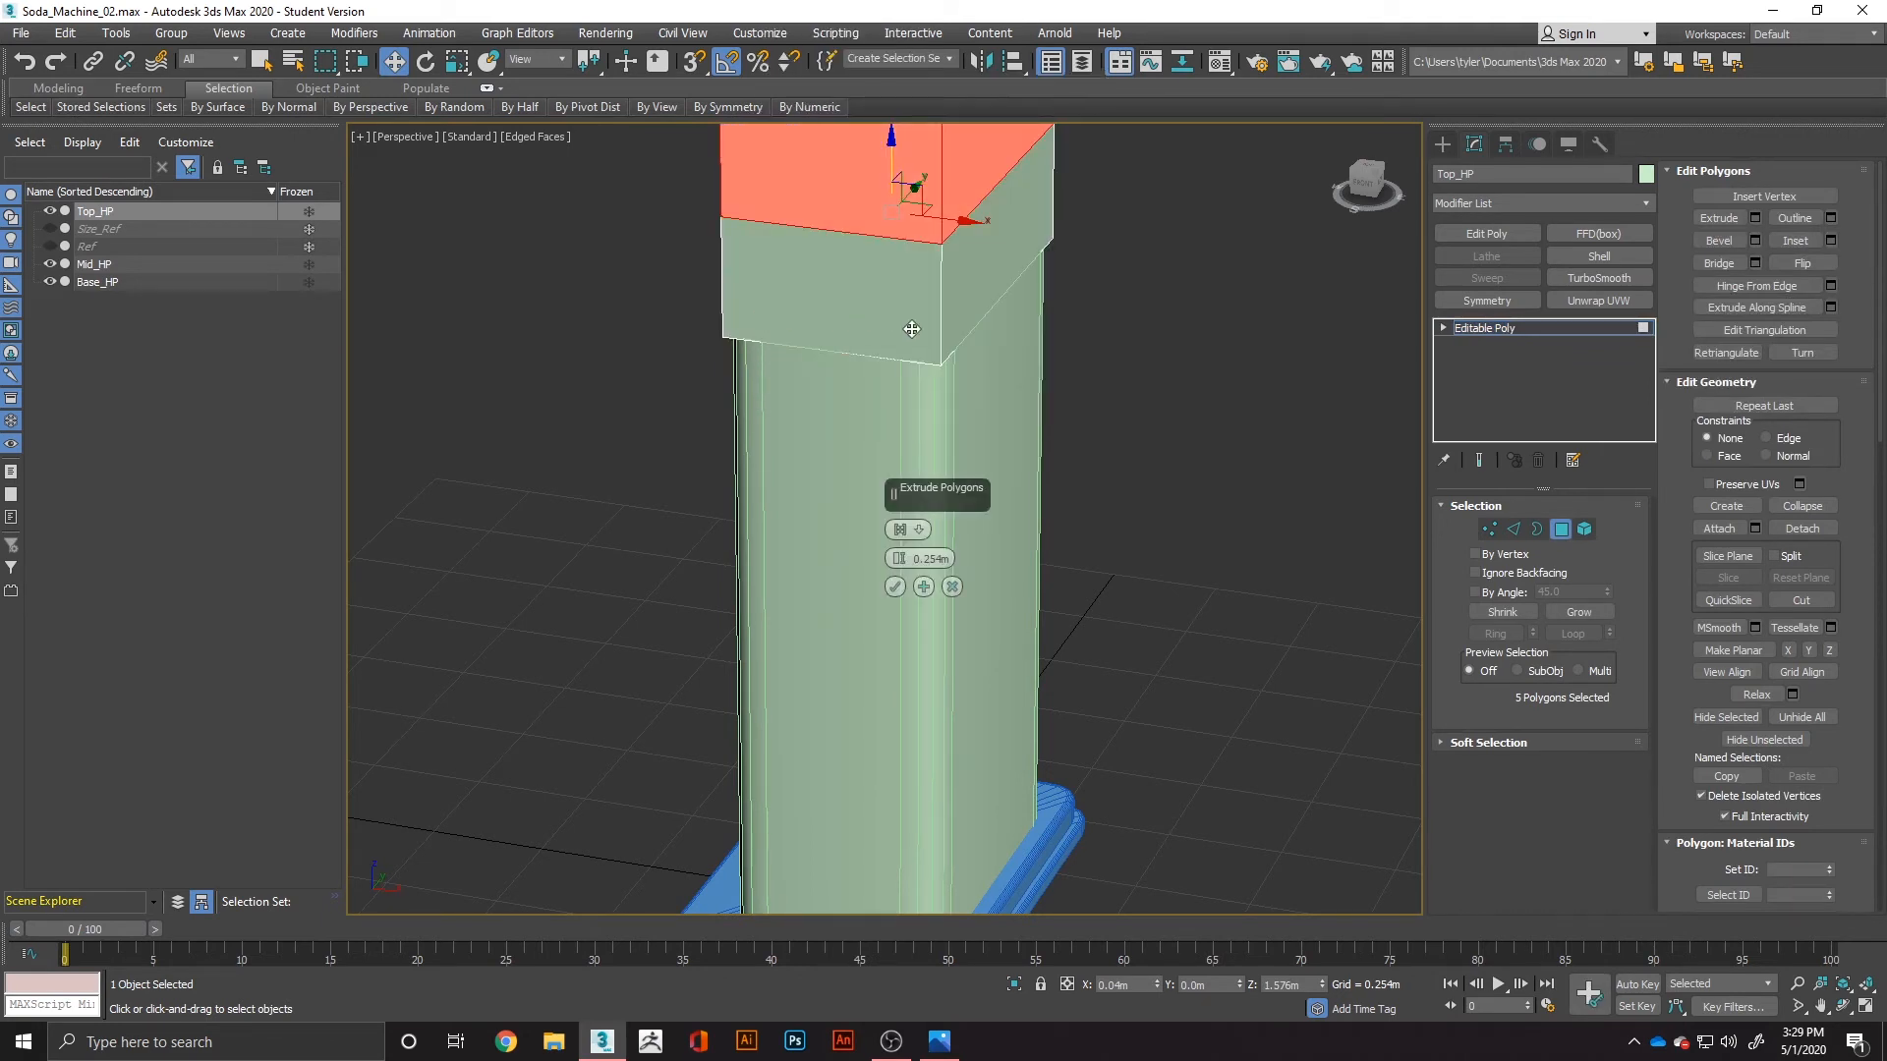
{"action": "left_click", "coordinate": [923, 535]}
{"action": "left_click", "coordinate": [968, 567]}
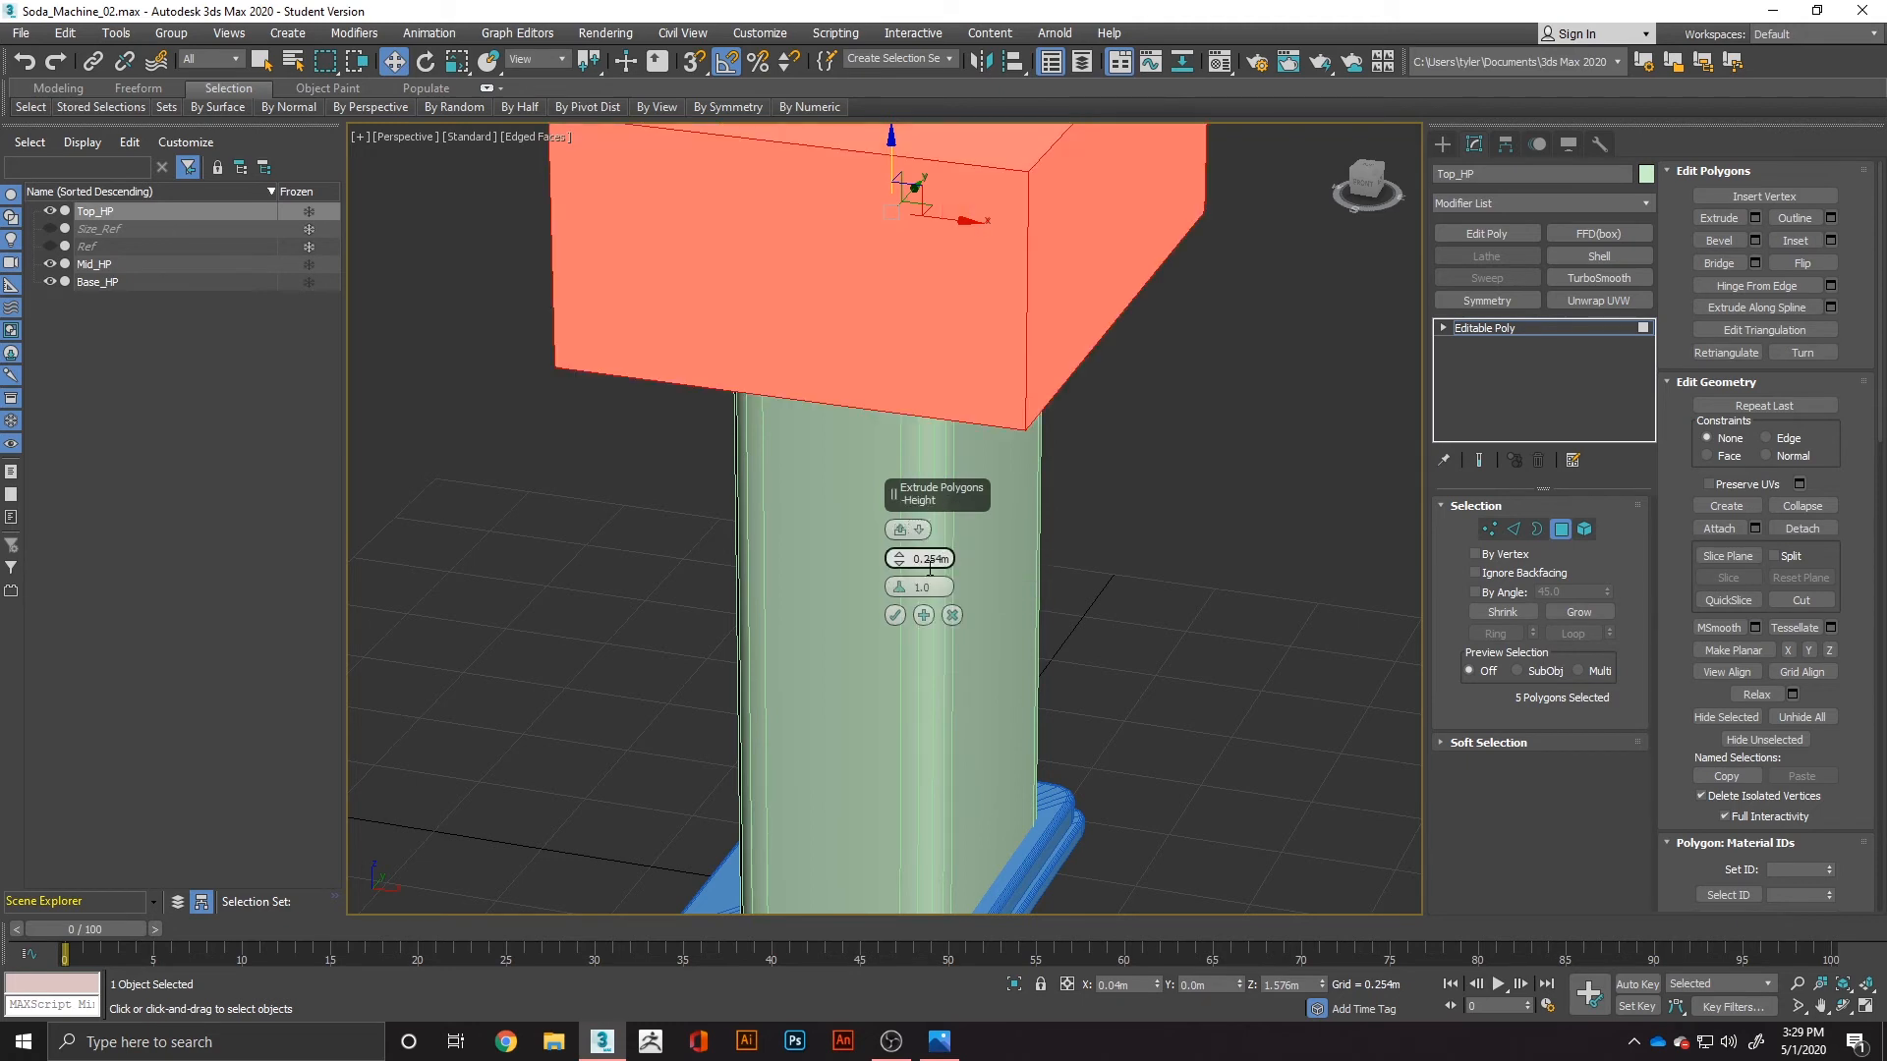
{"action": "left_click_drag", "start_coordinate": [903, 568], "coordinate": [896, 544]}
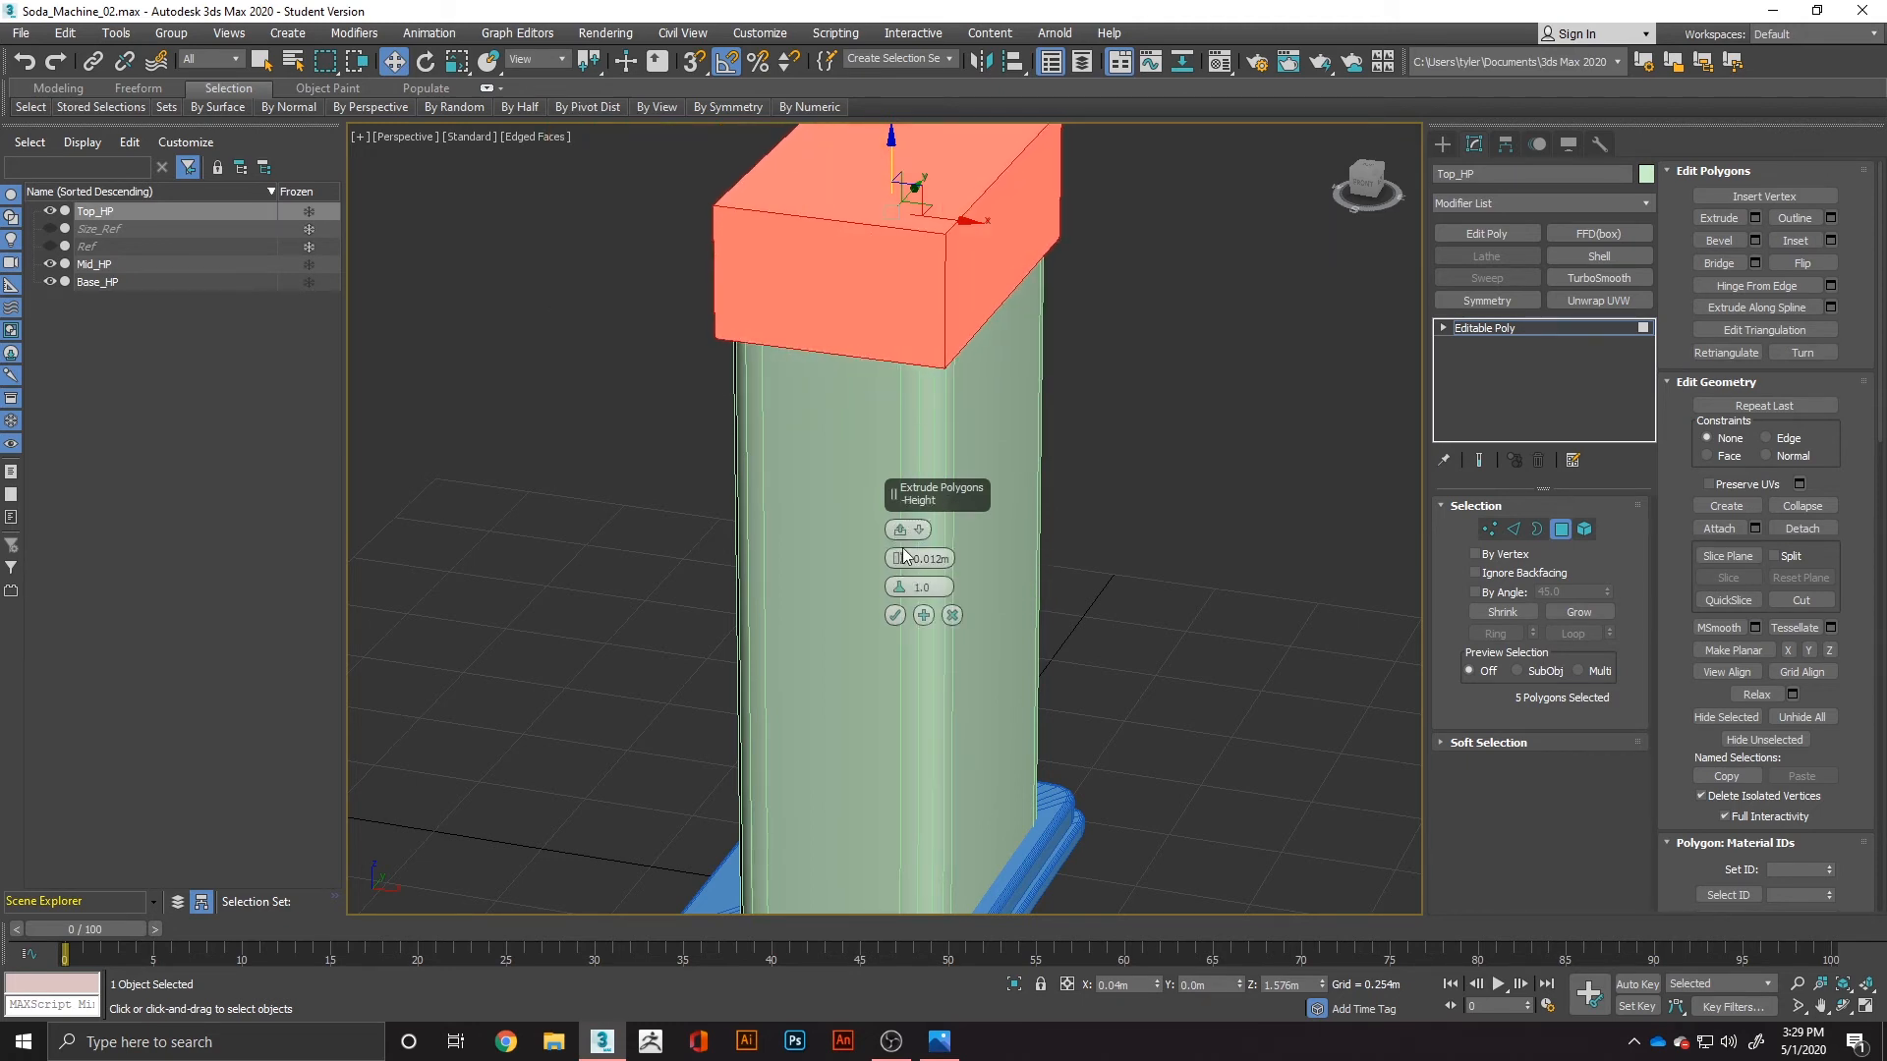
{"action": "key", "text": "BackSpace"}
{"action": "key", "text": "Return"}
{"action": "left_click", "coordinate": [894, 614]}
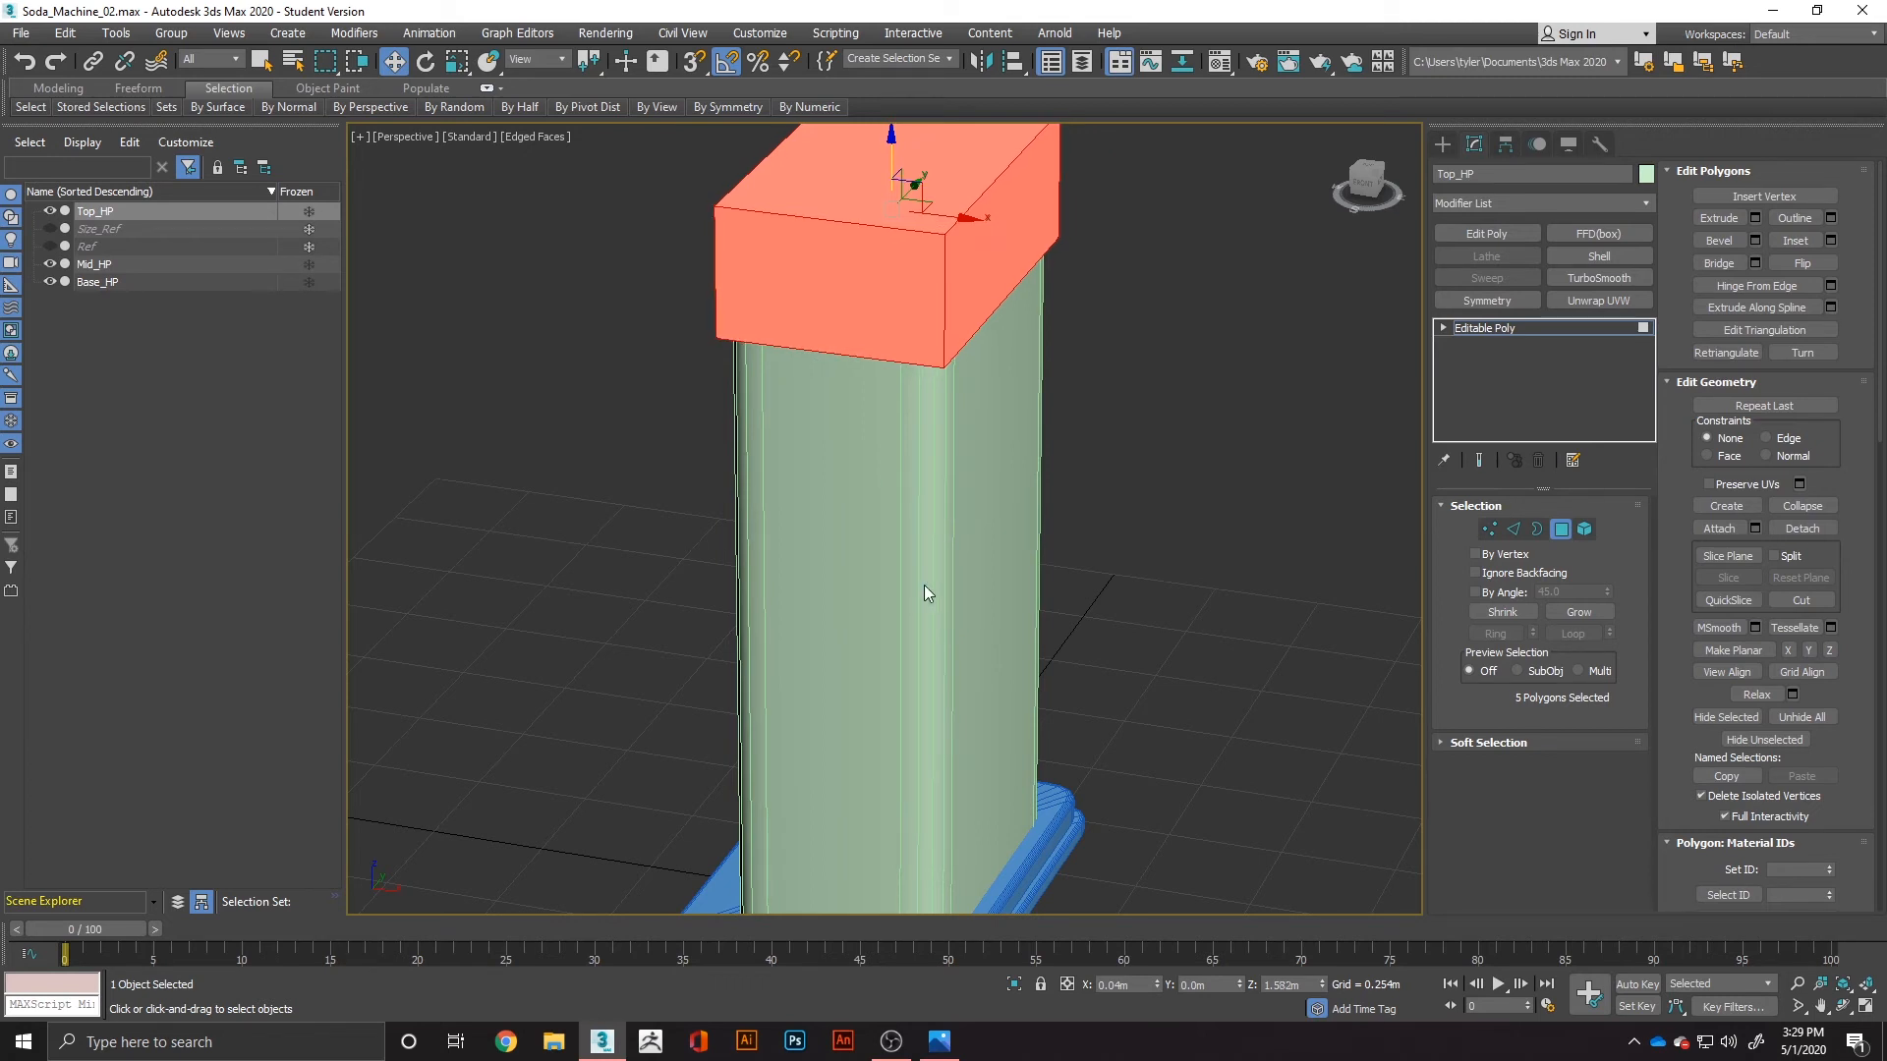
Step: Inspect the cap's underside and undo the outward extrusion
{"action": "middle_click_drag", "start_coordinate": [924, 586], "coordinate": [1173, 561], "text": "alt"}
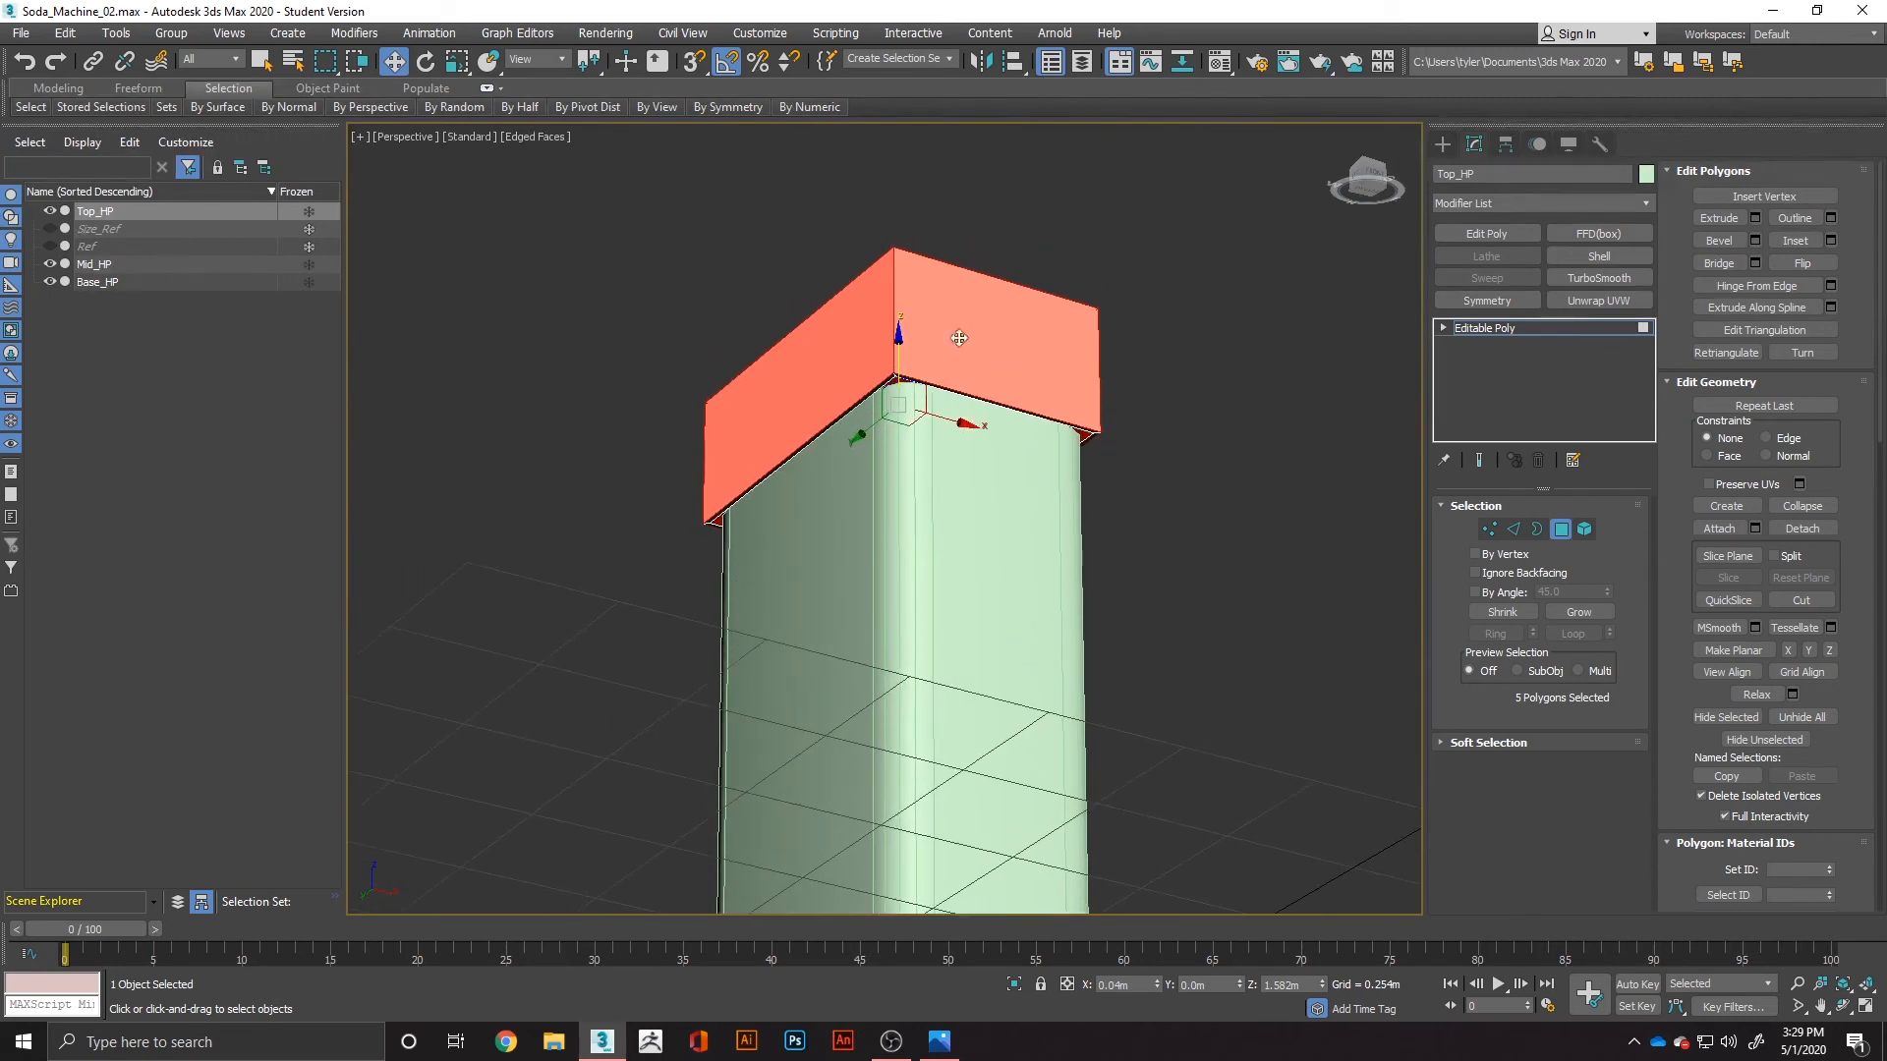
{"action": "scroll", "coordinate": [960, 341], "scroll_direction": "up", "scroll_amount": 2}
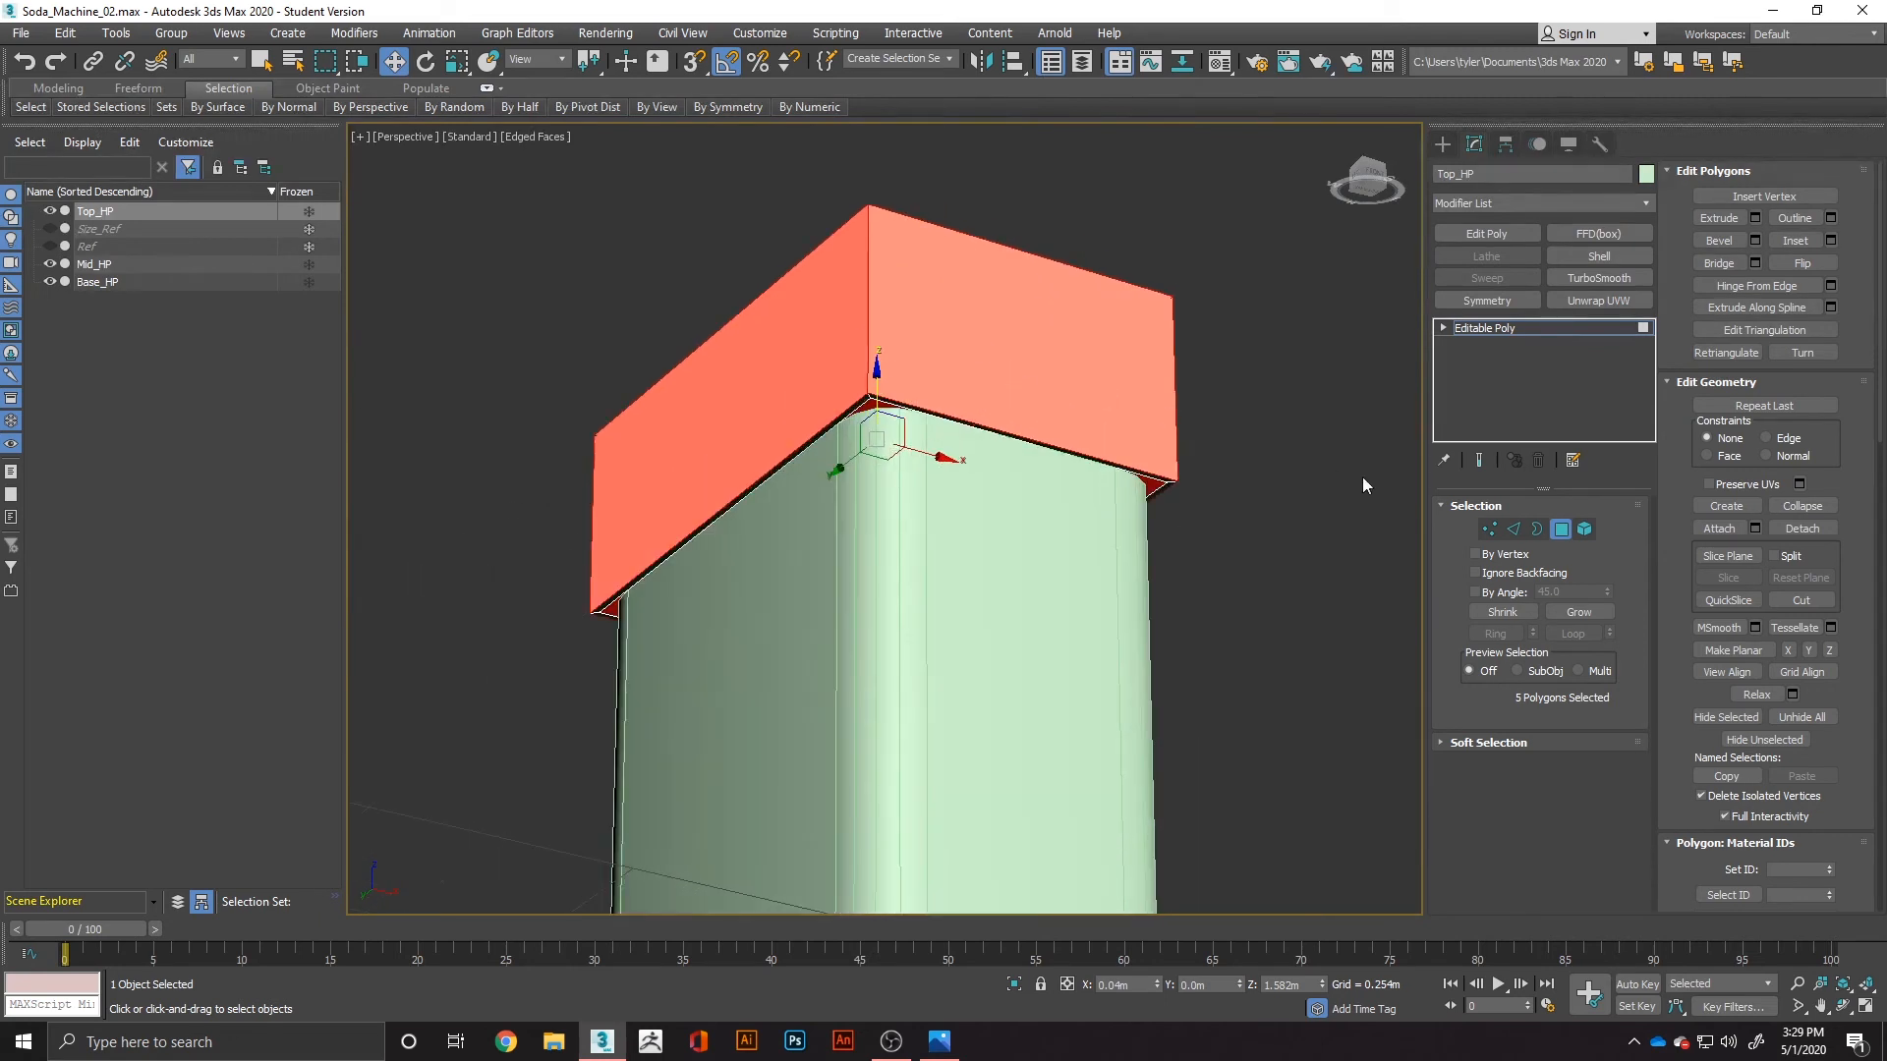
{"action": "key", "text": "ctrl+z"}
Step: Convert Top_HP's polygon selection to edges and deselect the four edges around its open underside
{"action": "left_click", "coordinate": [1514, 531]}
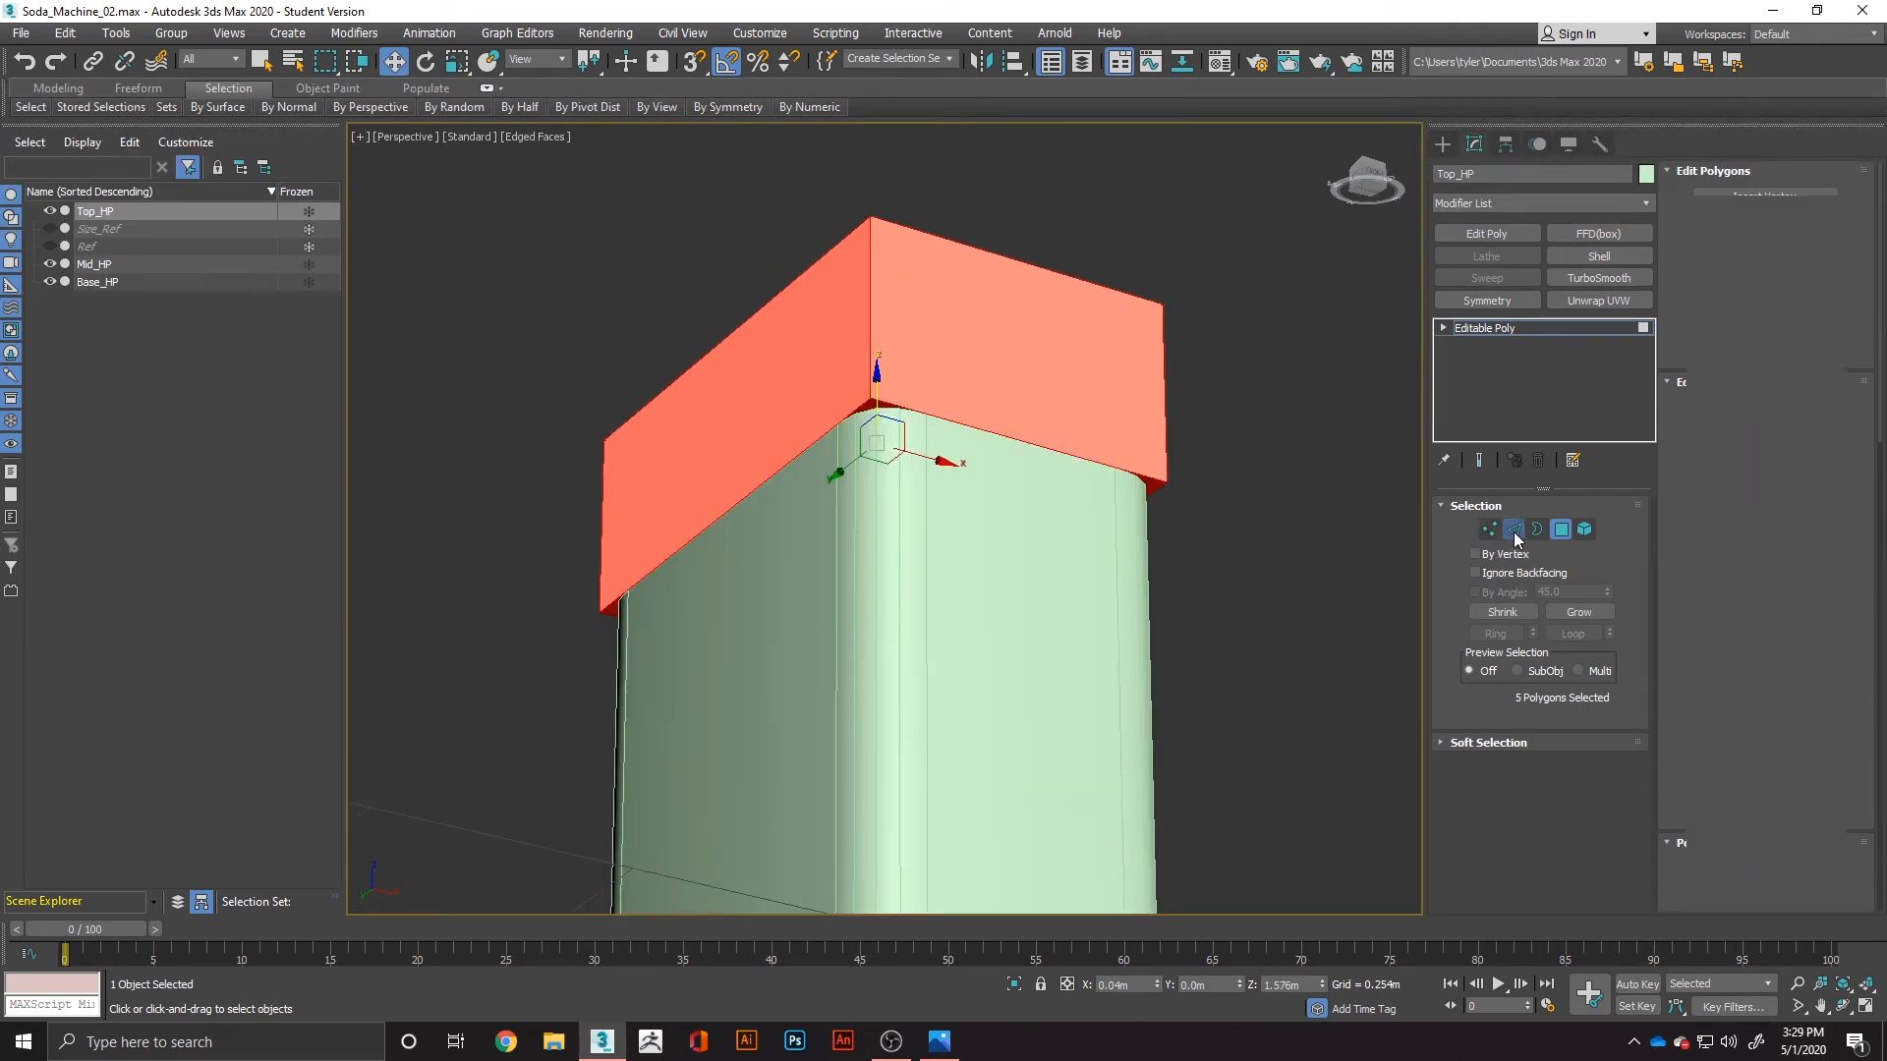
{"action": "key", "text": "4"}
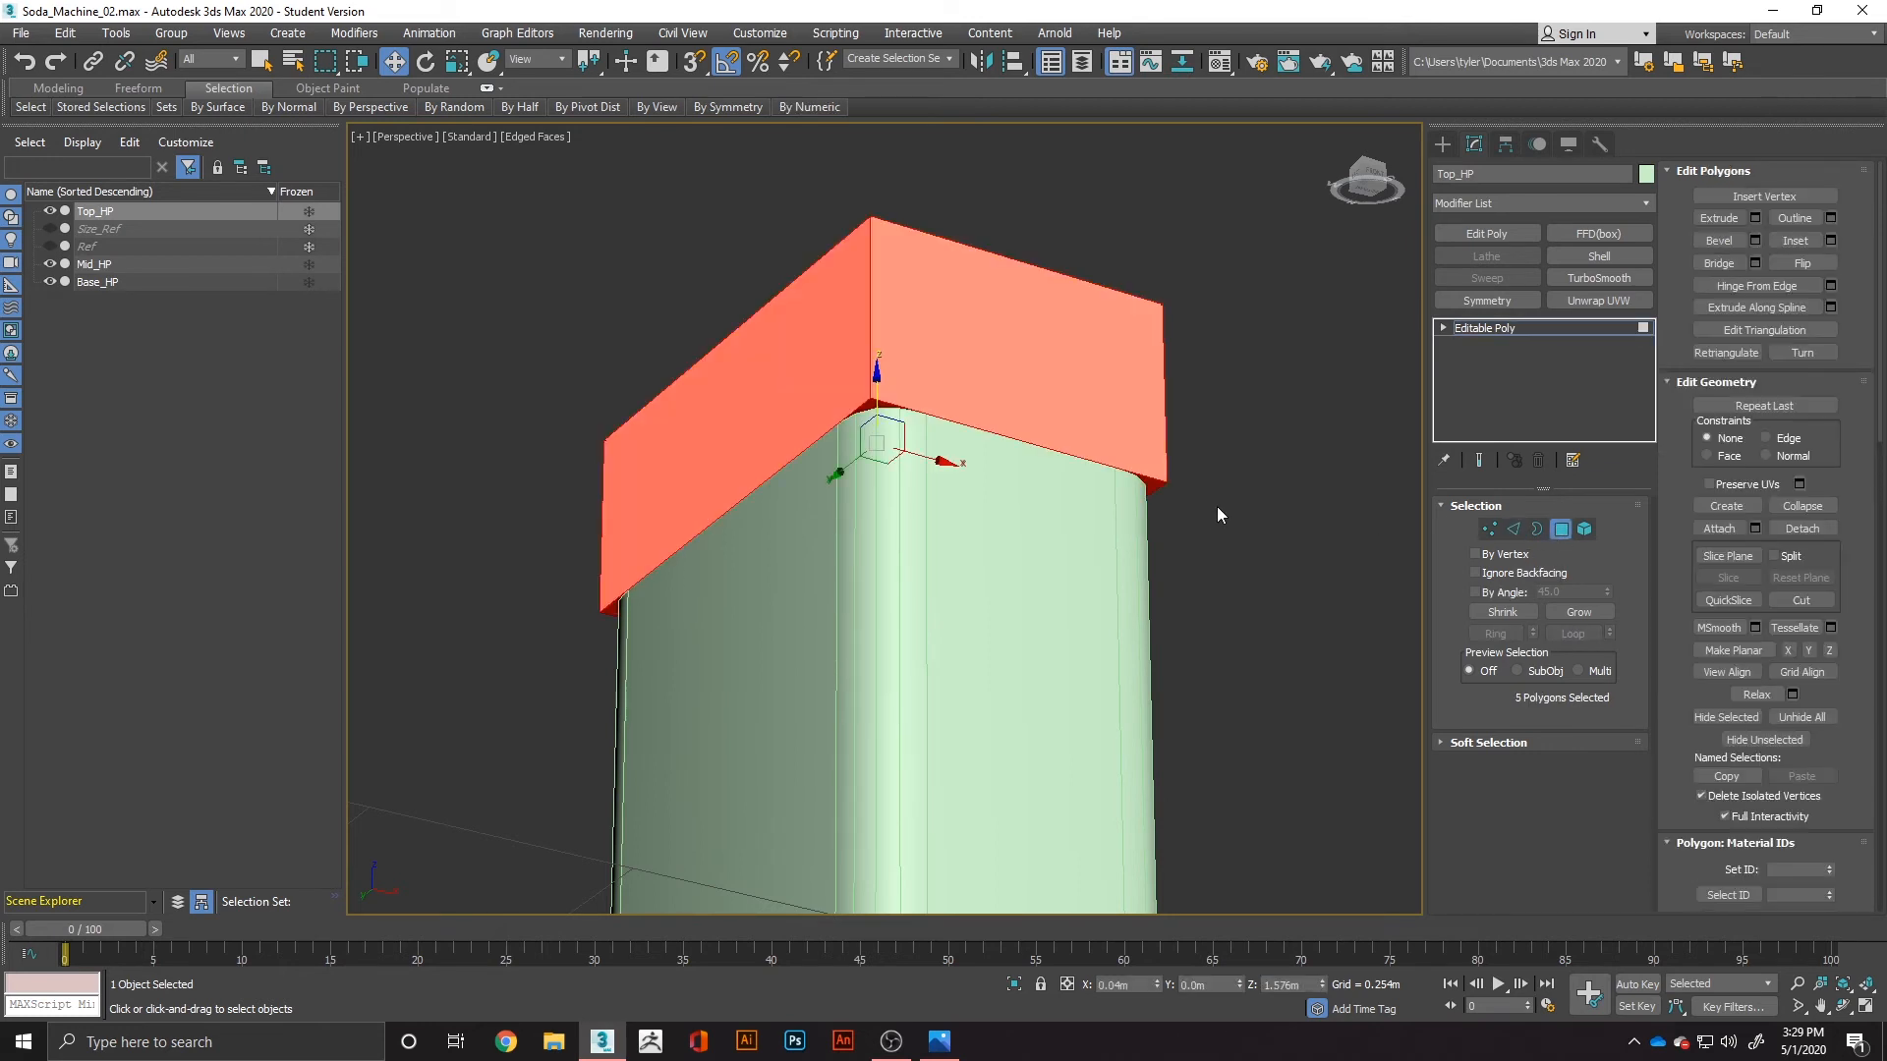
{"action": "left_click", "coordinate": [1514, 529], "text": "ctrl"}
{"action": "middle_click_drag", "start_coordinate": [937, 351], "coordinate": [949, 403], "text": "alt"}
{"action": "left_click", "coordinate": [986, 607], "text": "alt"}
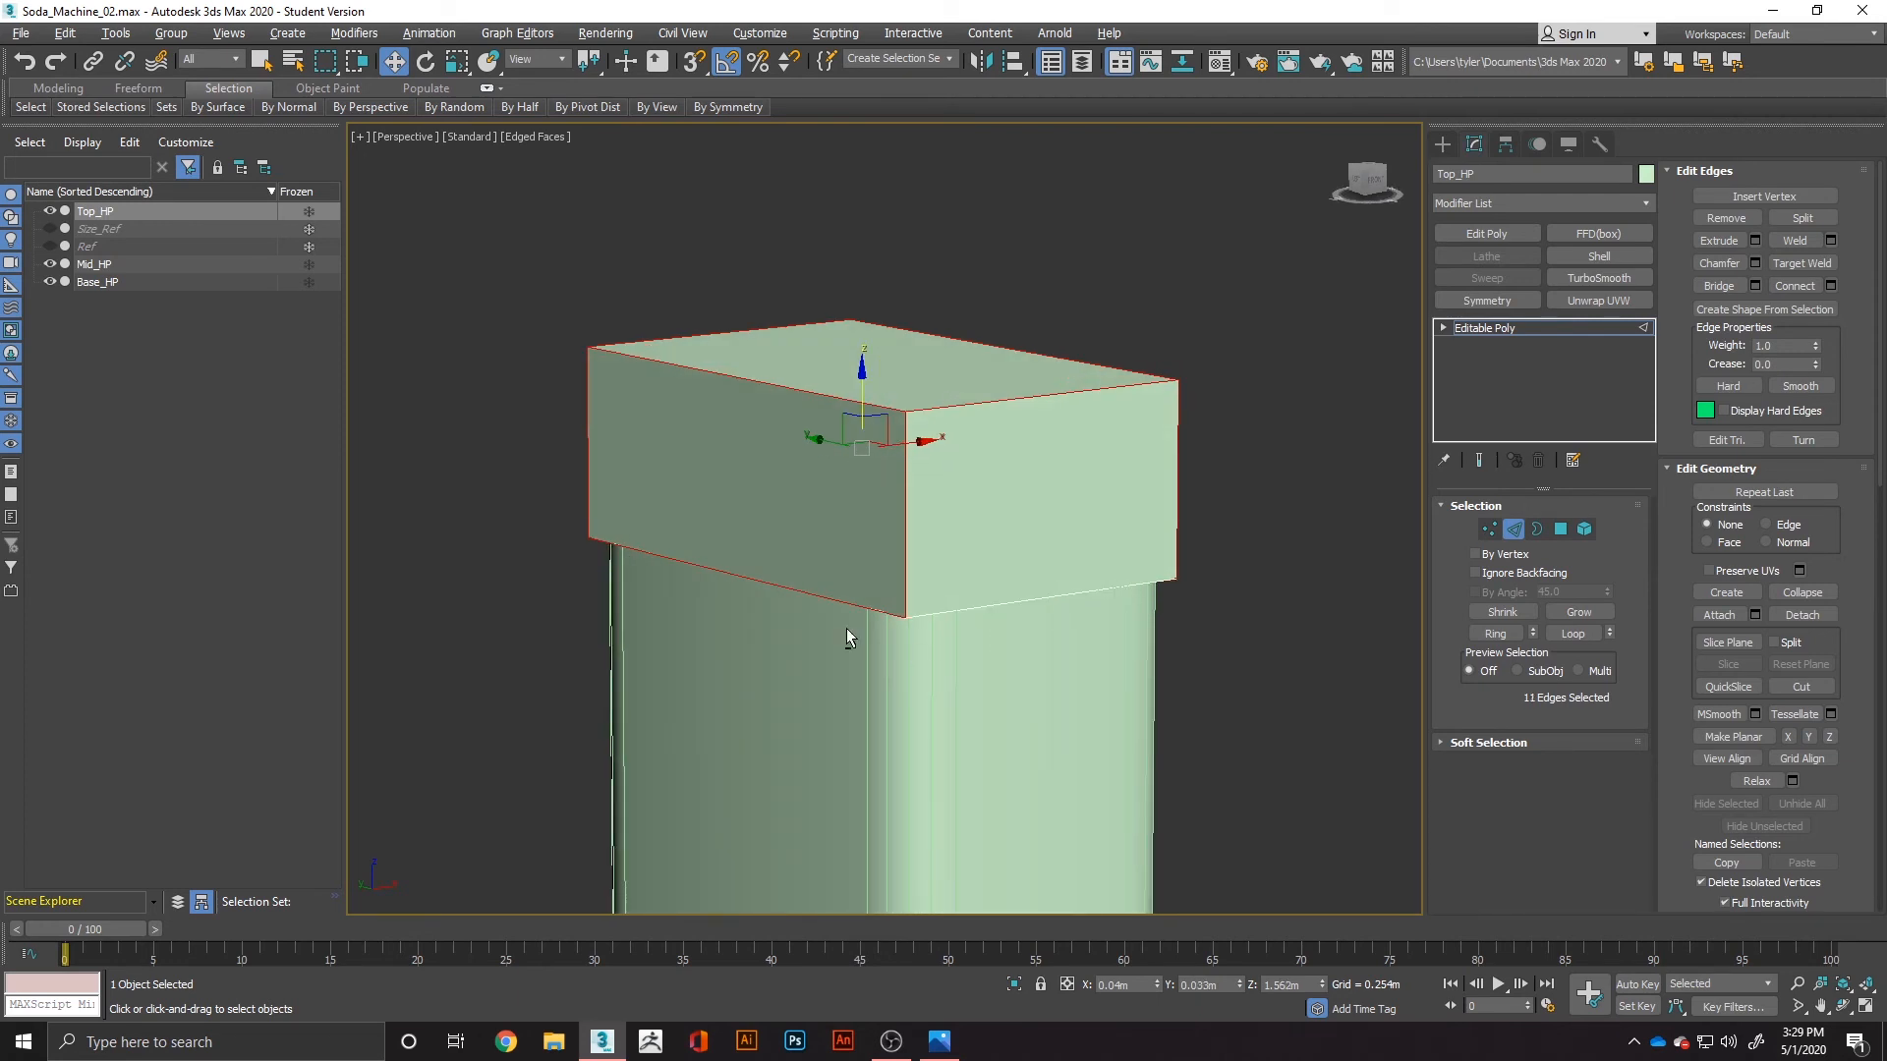
{"action": "left_click", "coordinate": [806, 593], "text": "alt"}
{"action": "middle_click_drag", "start_coordinate": [1152, 624], "coordinate": [896, 520], "text": "alt"}
{"action": "left_click_drag", "start_coordinate": [896, 521], "coordinate": [904, 582], "text": "alt"}
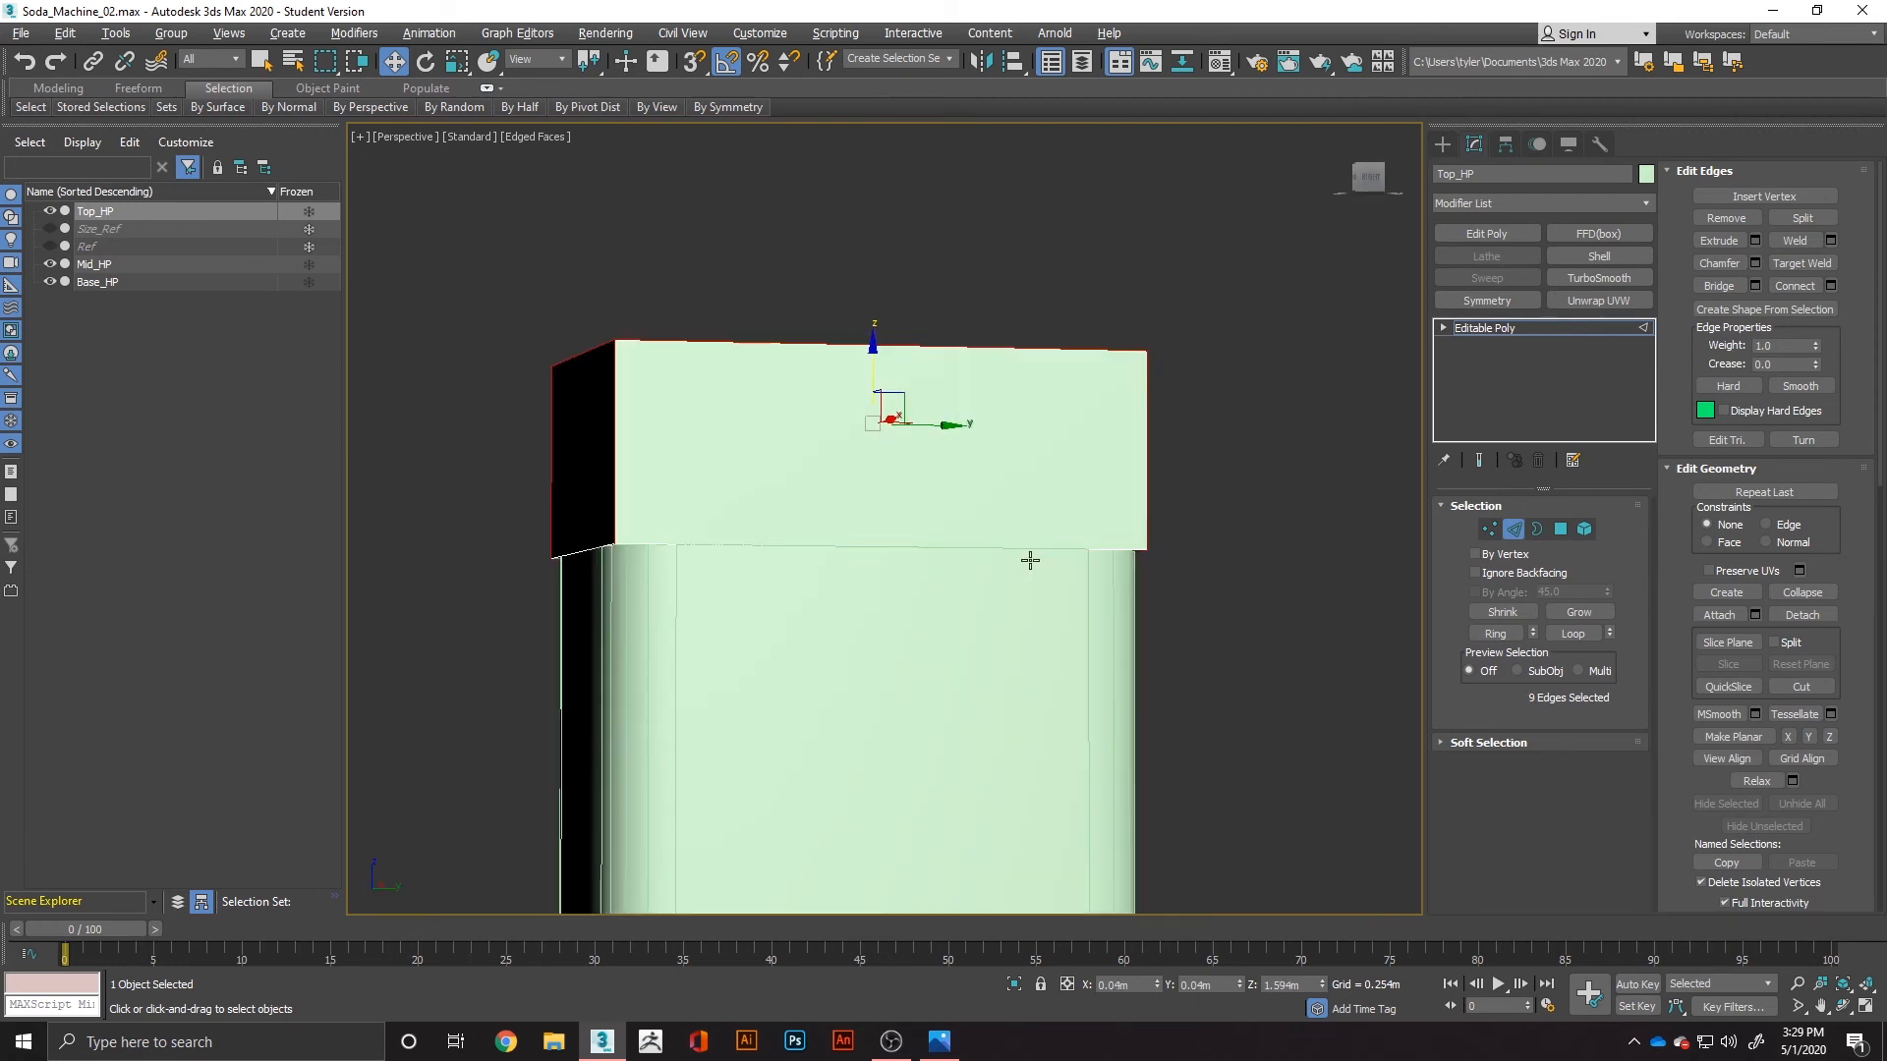
{"action": "middle_click_drag", "start_coordinate": [1030, 560], "coordinate": [862, 544], "text": "alt"}
{"action": "left_click_drag", "start_coordinate": [859, 530], "coordinate": [872, 609], "text": "alt"}
Step: Quad-chamfer the selected cap edges with an edge tension of 0.5 and an amount of about 0.082 m
{"action": "right_click", "coordinate": [849, 493]}
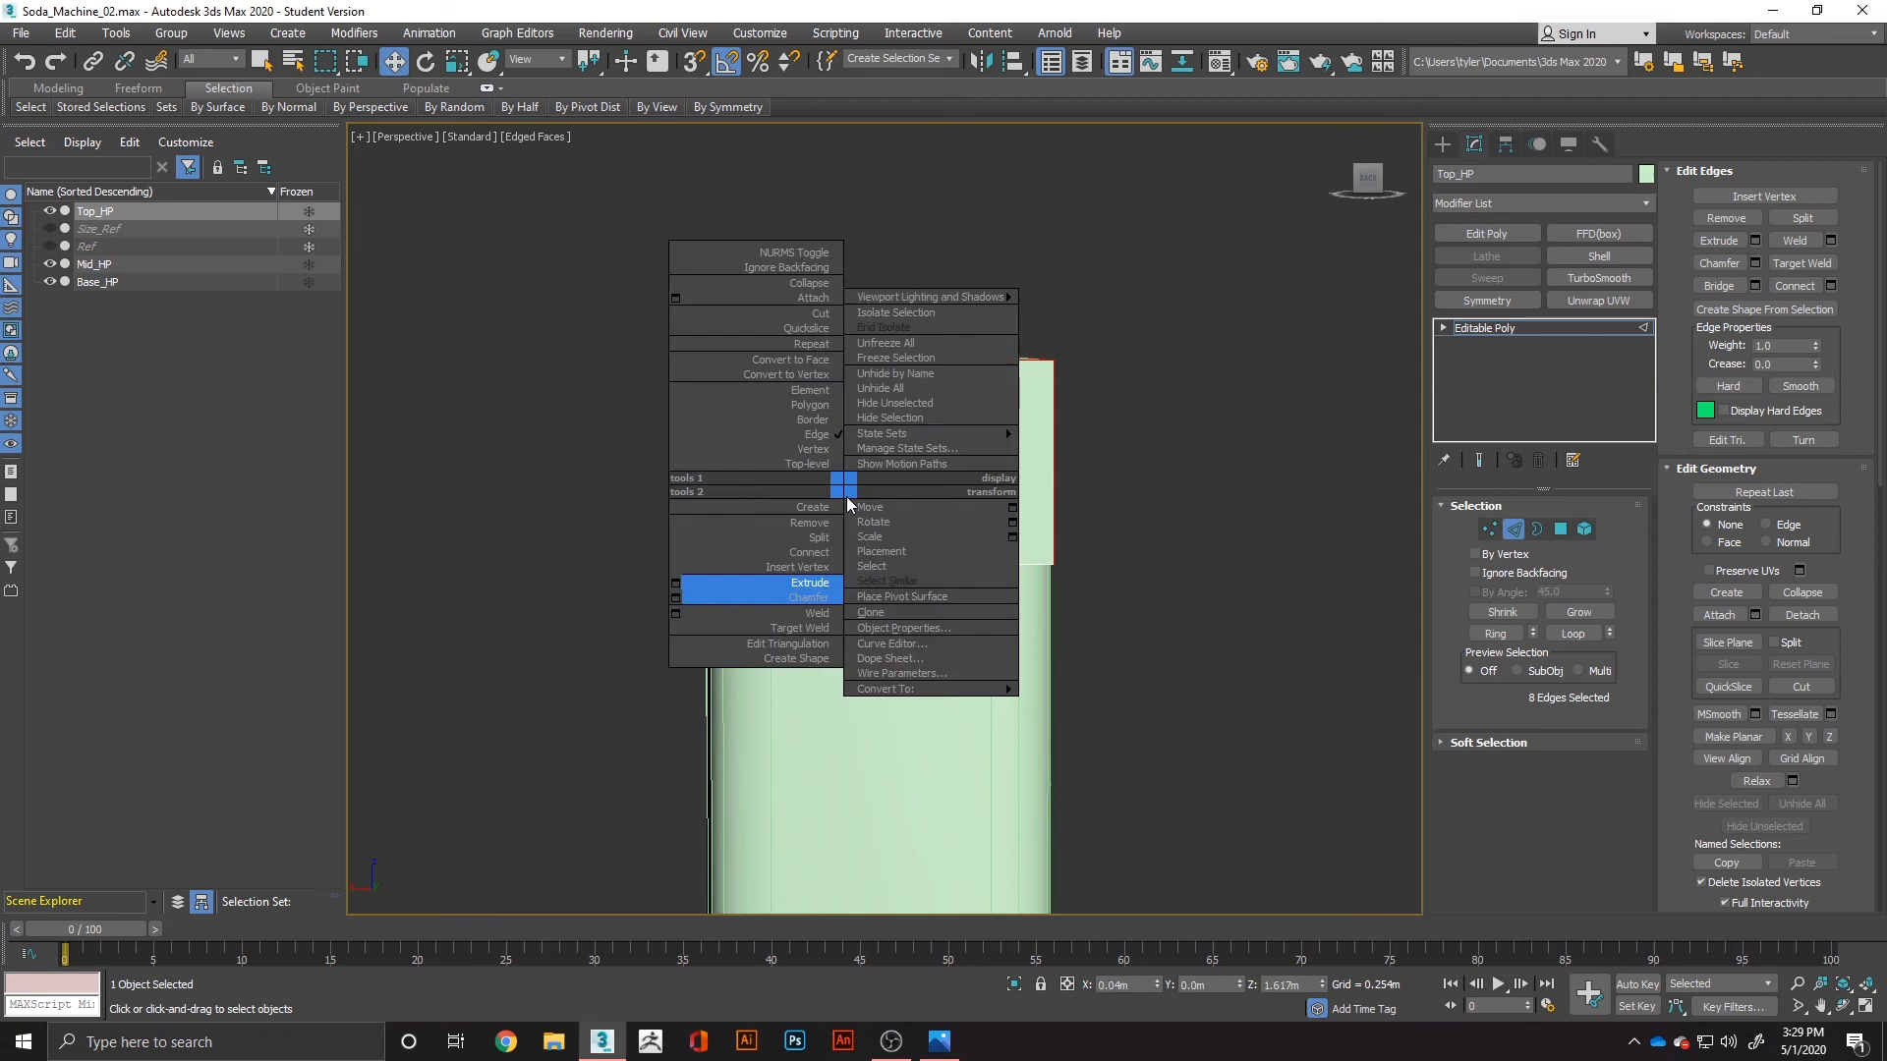
{"action": "left_click", "coordinate": [681, 603]}
{"action": "middle_click_drag", "start_coordinate": [824, 470], "coordinate": [1209, 507], "text": "alt"}
{"action": "left_click", "coordinate": [916, 531]}
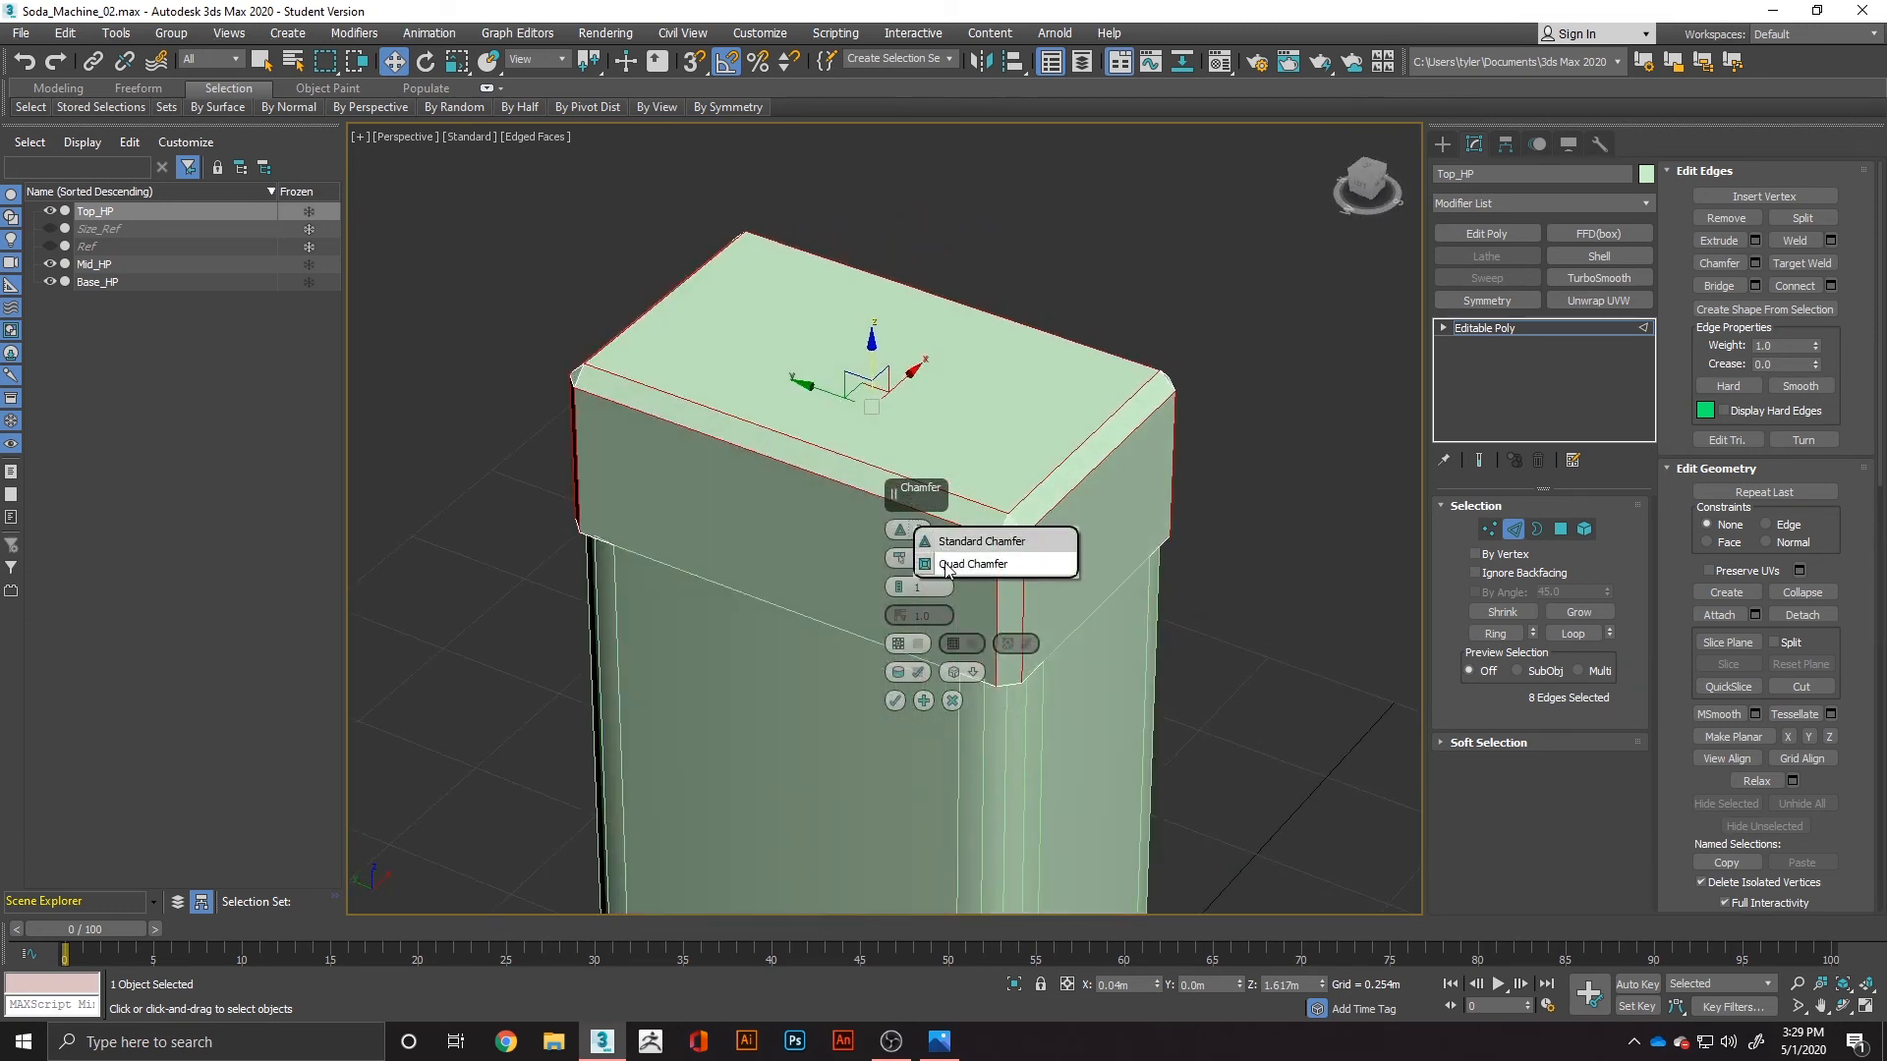
{"action": "left_click", "coordinate": [977, 568]}
{"action": "double_click", "coordinate": [934, 615]}
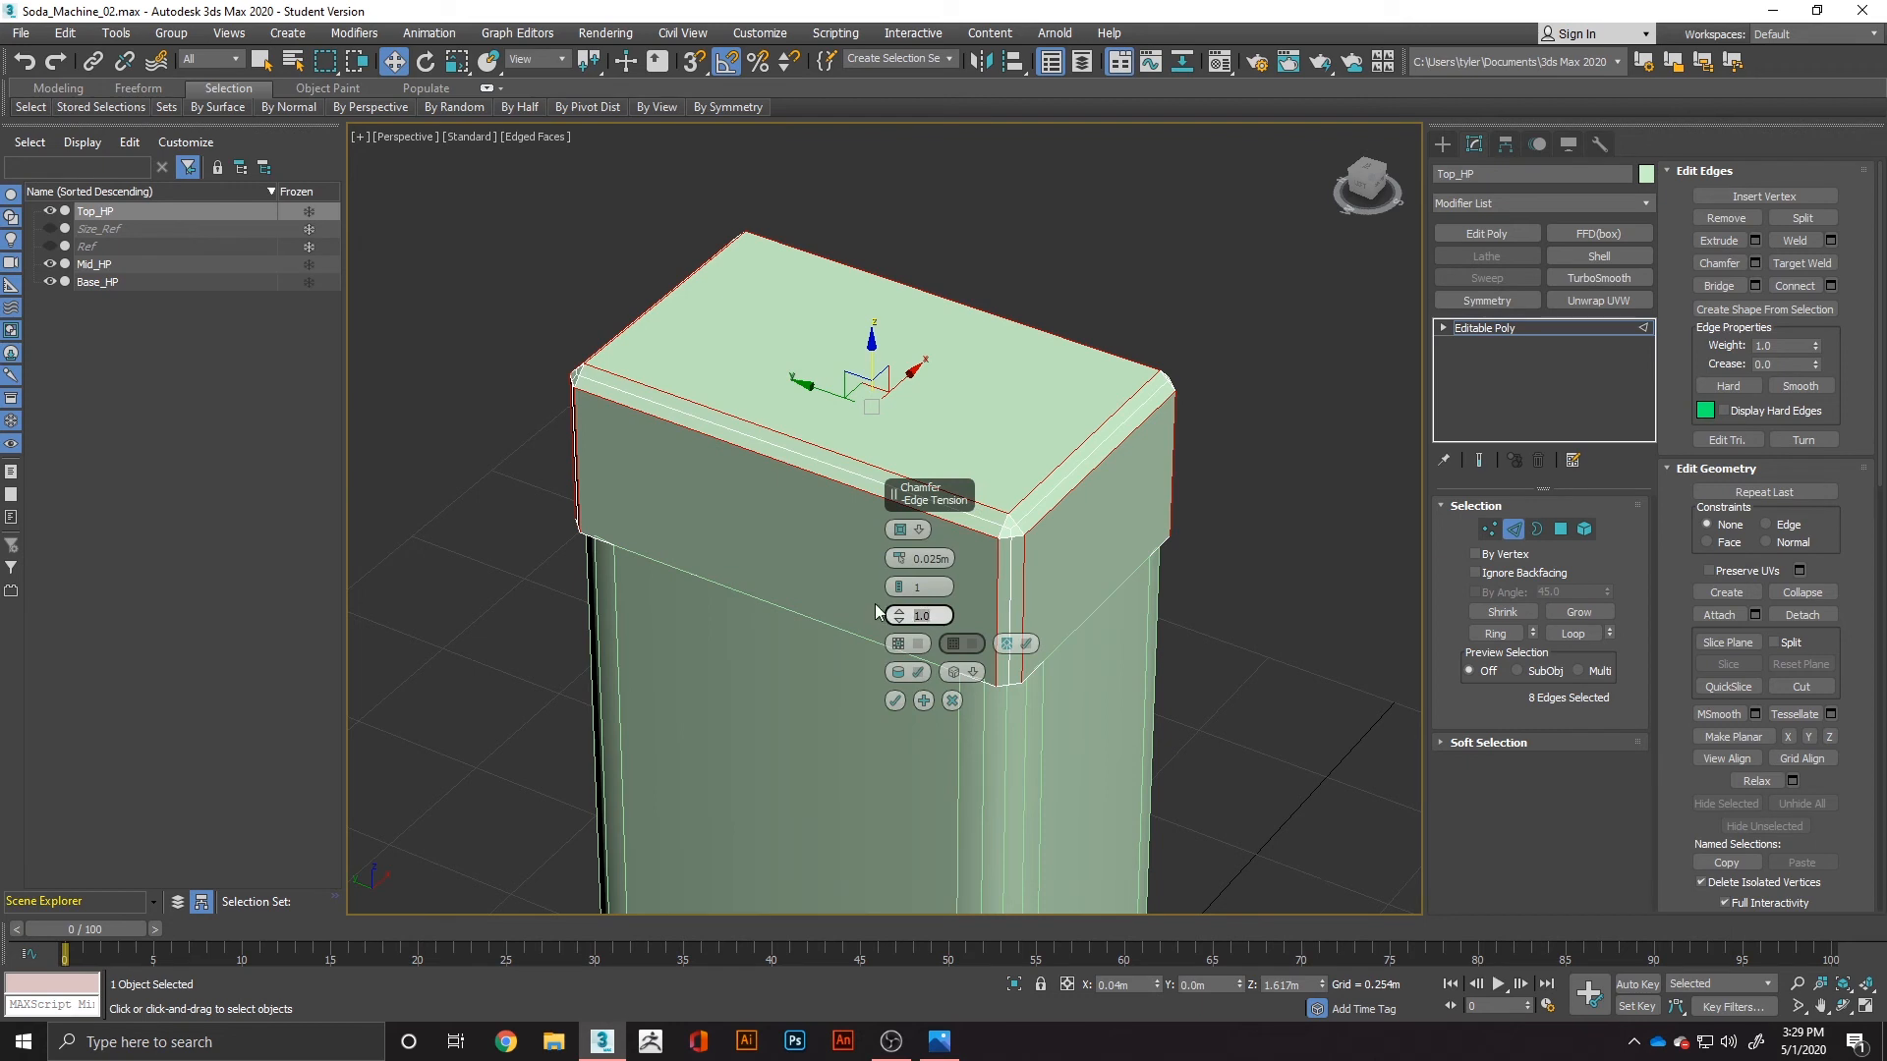
{"action": "left_click_drag", "start_coordinate": [900, 557], "coordinate": [905, 579]}
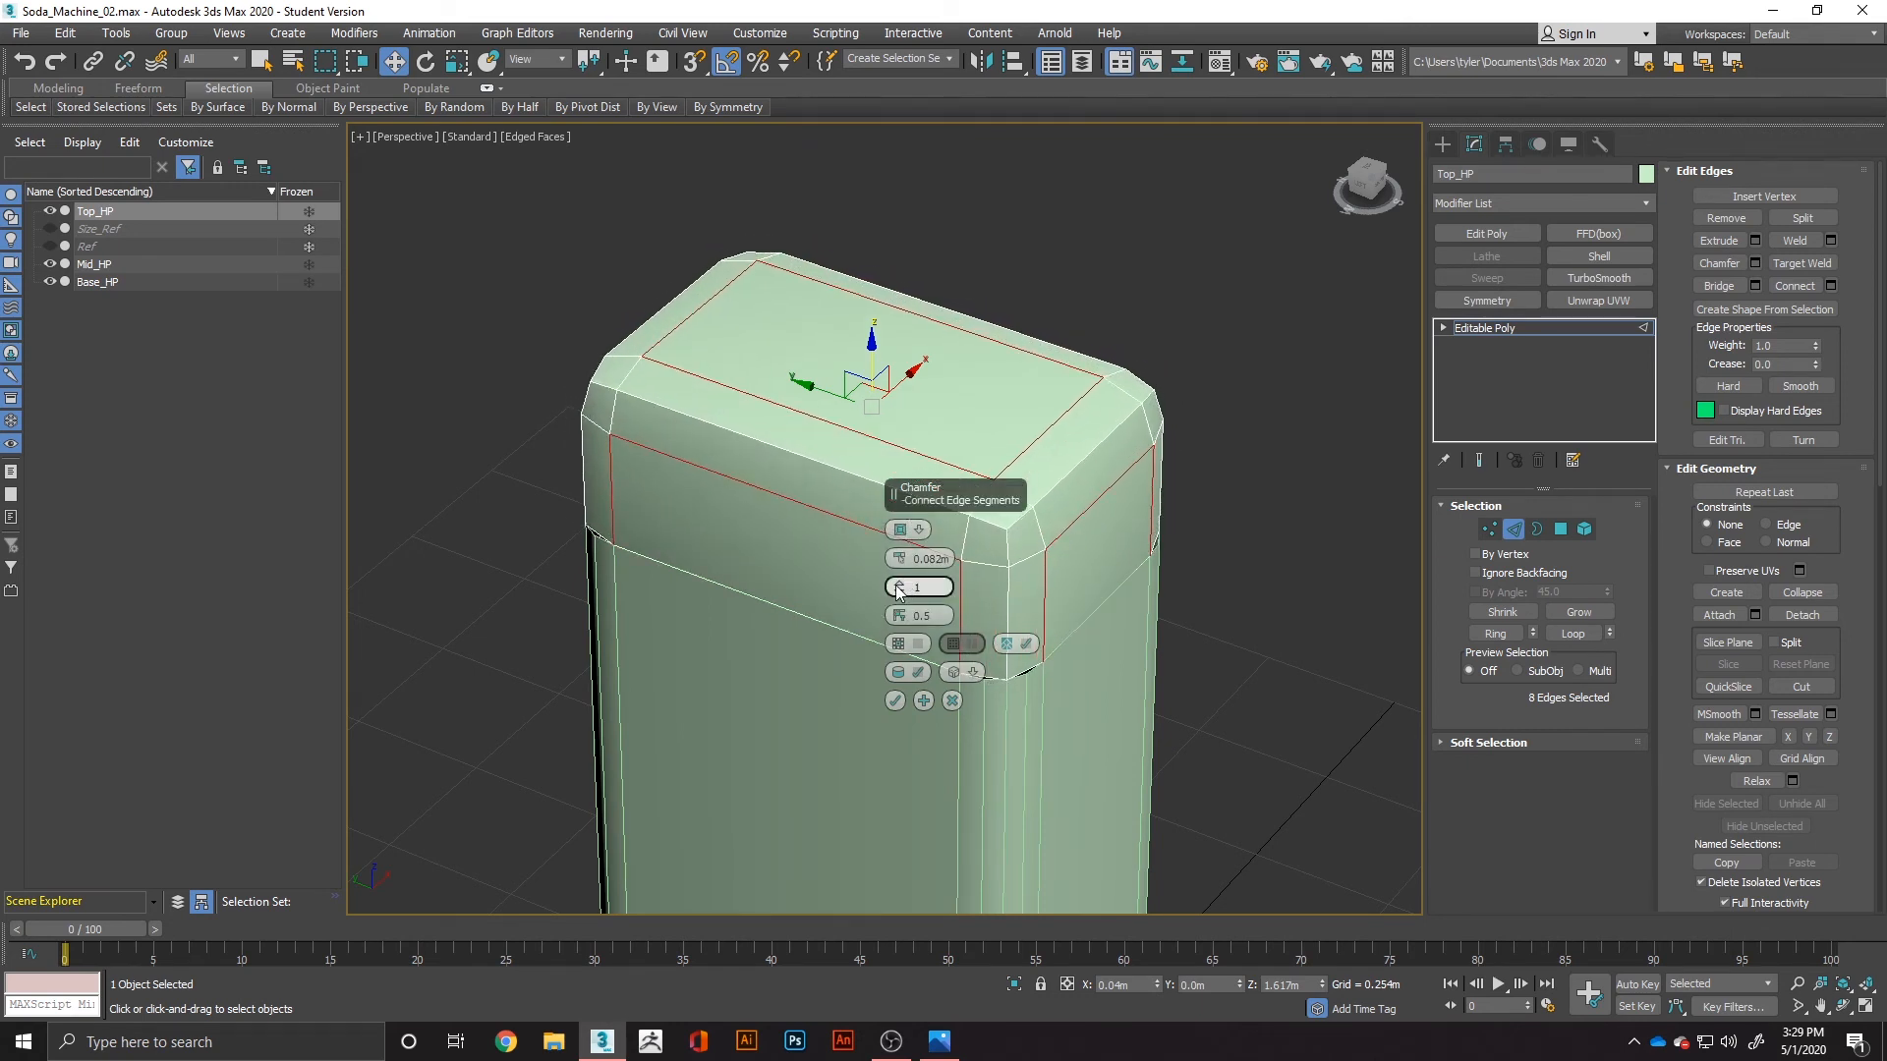
Step: Set the cap chamfer to 3 segments, checking its roundness against the concept art, and apply it
{"action": "left_click", "coordinate": [898, 587]}
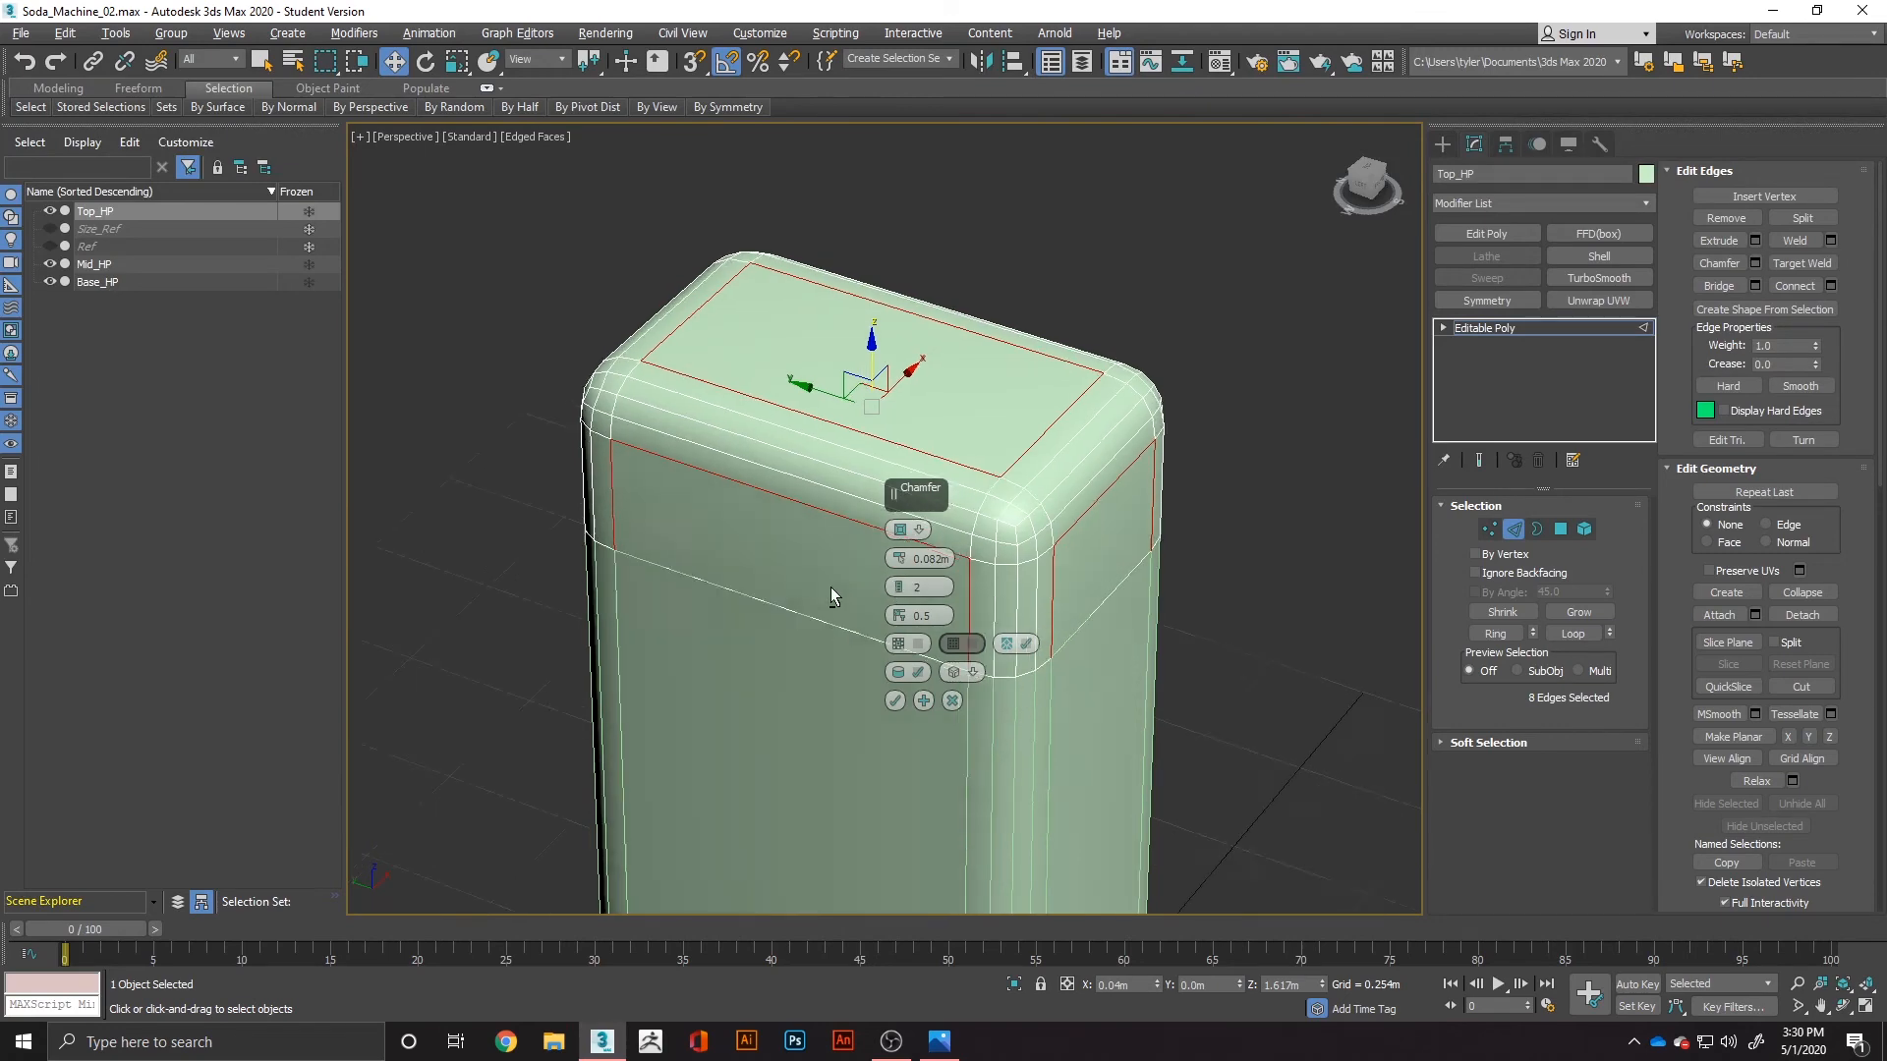
{"action": "middle_click_drag", "start_coordinate": [830, 587], "coordinate": [944, 443], "text": "alt"}
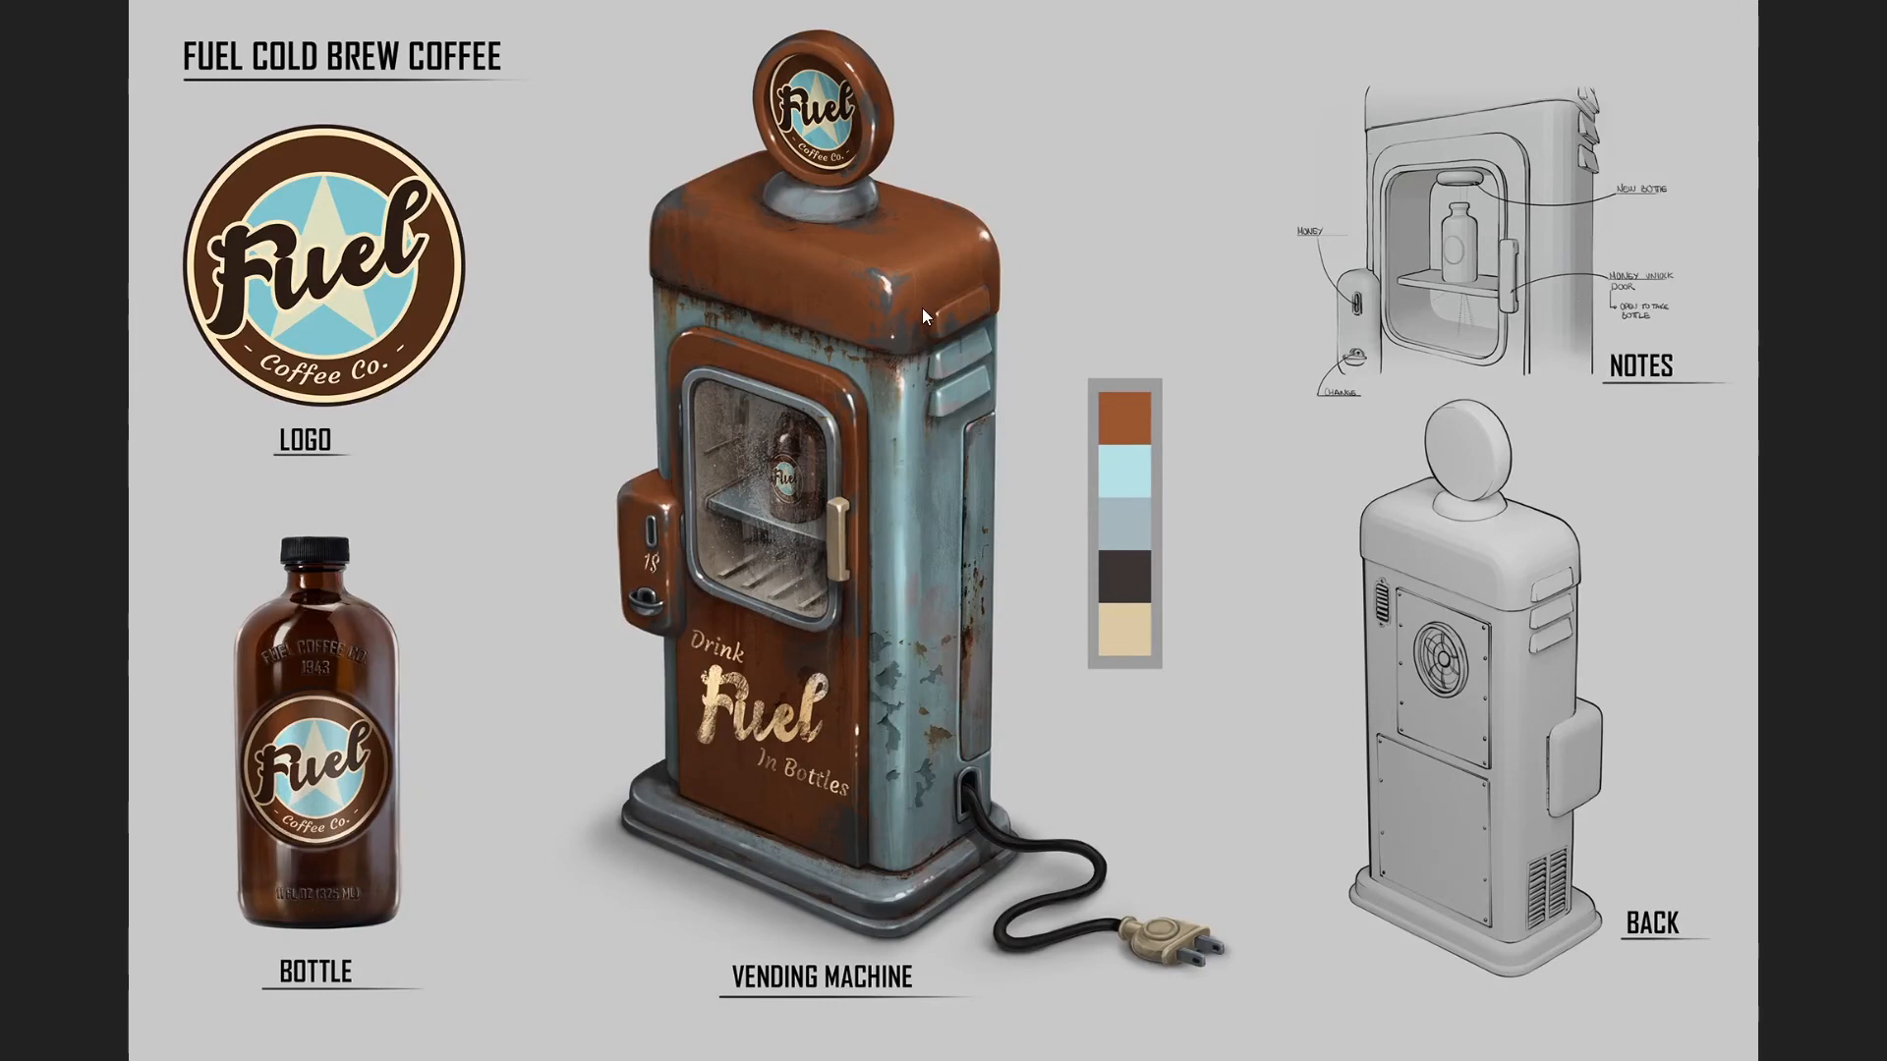
{"action": "key", "text": "alt+Tab"}
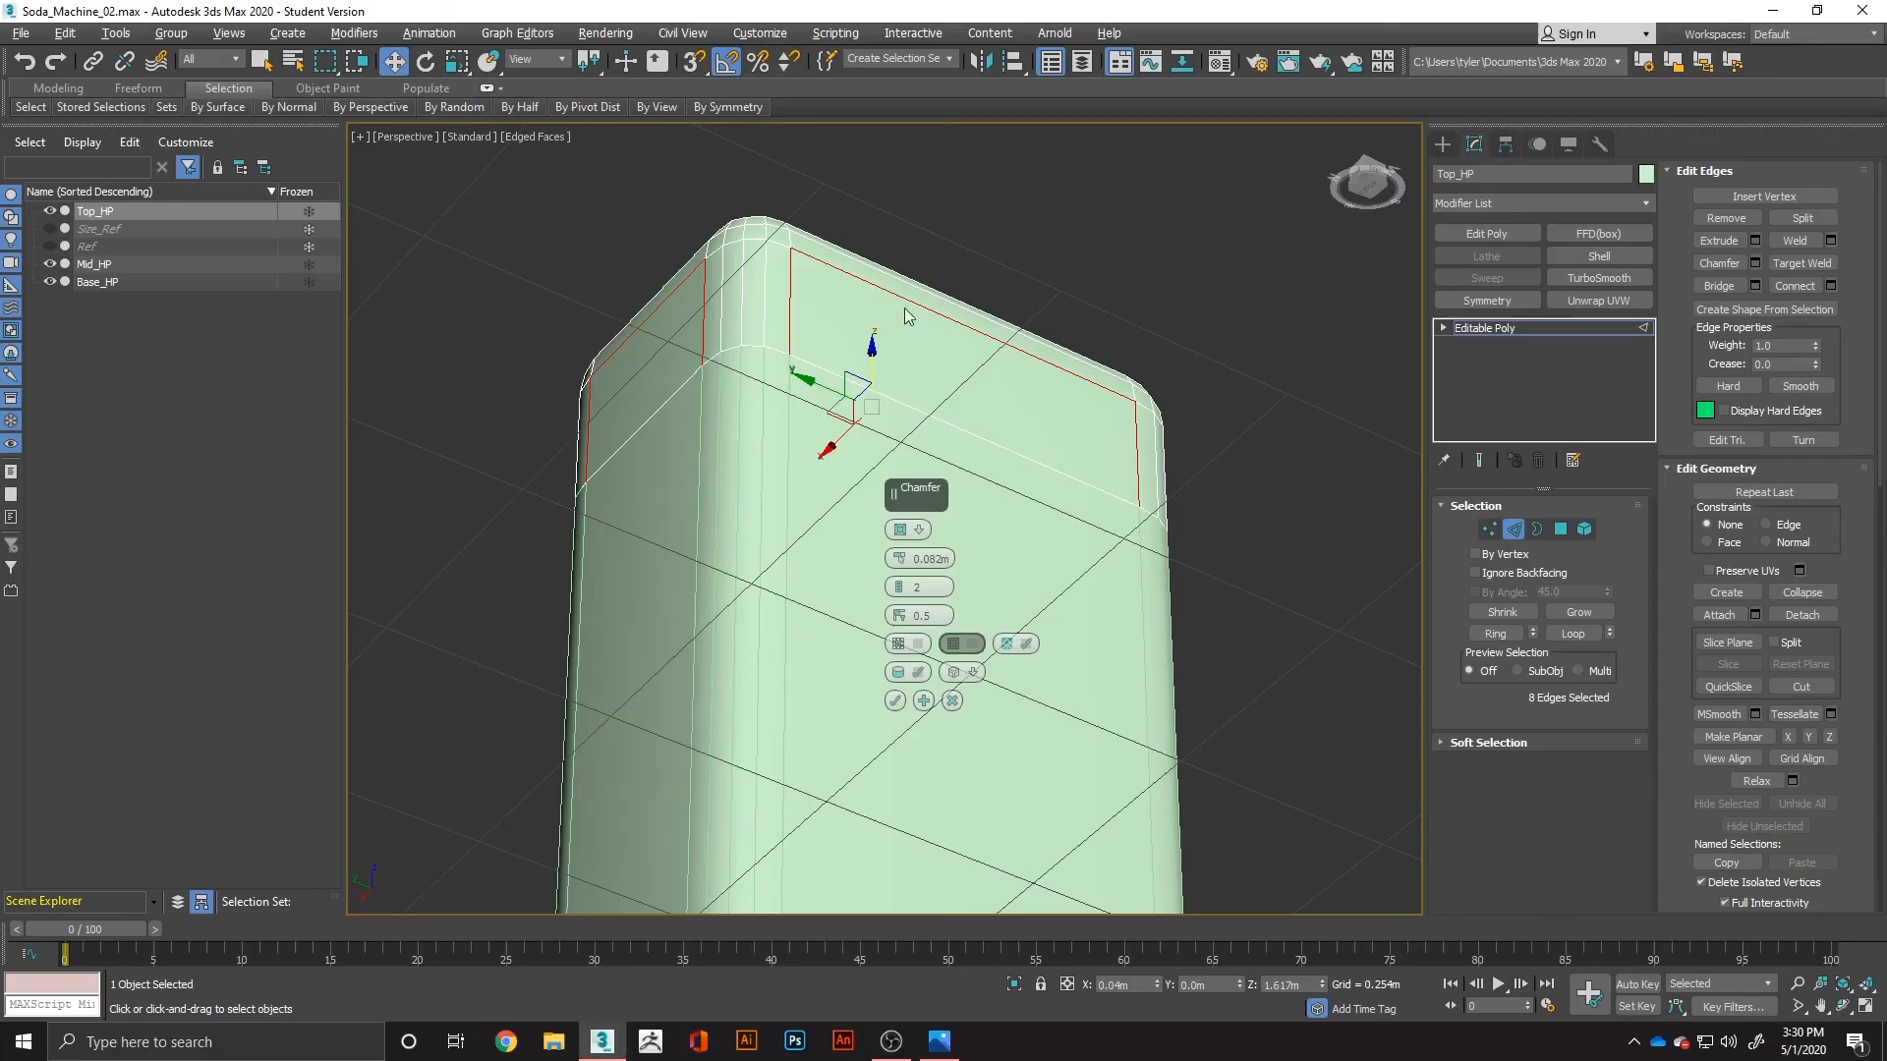
{"action": "mouse_move", "coordinate": [900, 504]}
{"action": "middle_mouse_down", "text": "alt"}
{"action": "mouse_move", "coordinate": [855, 413]}
{"action": "mouse_move", "coordinate": [829, 440]}
{"action": "mouse_move", "coordinate": [864, 497]}
{"action": "middle_mouse_up", "text": "alt"}
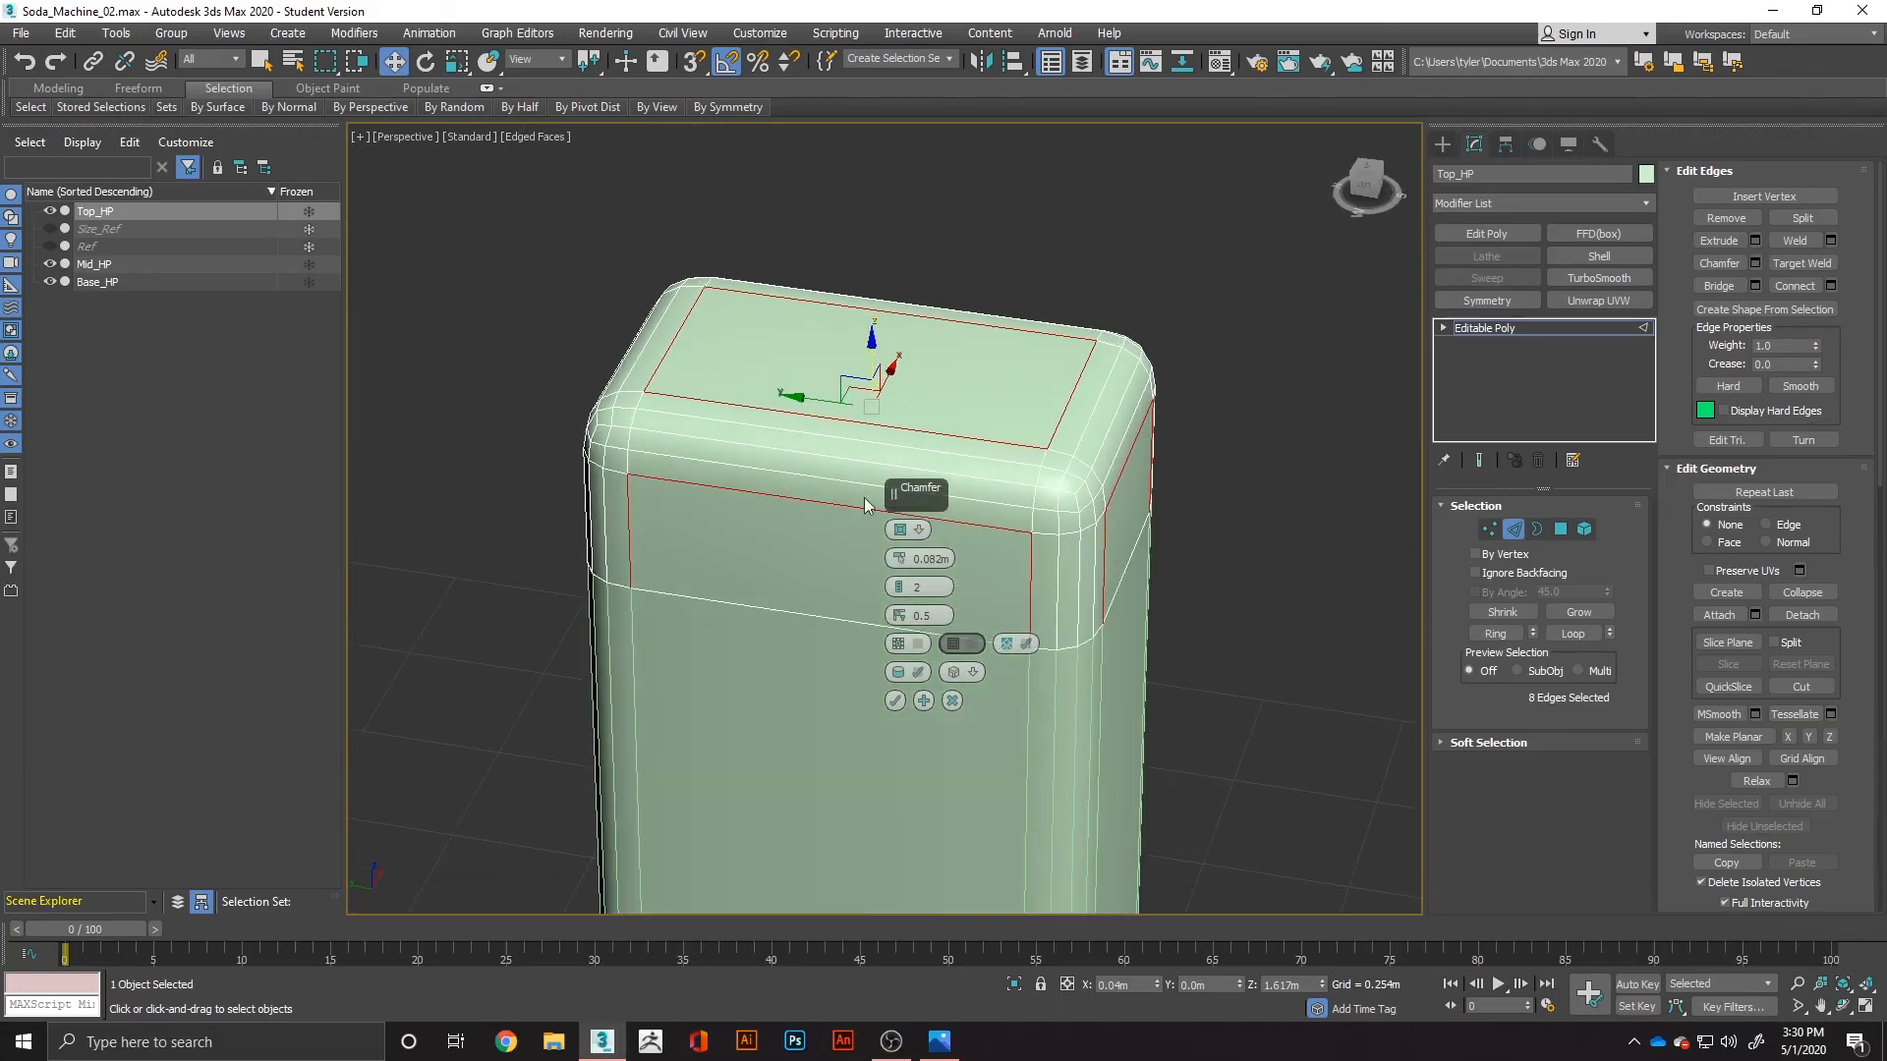
{"action": "left_click_drag", "start_coordinate": [897, 590], "coordinate": [897, 579]}
{"action": "mouse_move", "coordinate": [1081, 467]}
{"action": "middle_mouse_down", "text": "alt"}
{"action": "mouse_move", "coordinate": [1009, 467]}
{"action": "mouse_move", "coordinate": [973, 431]}
{"action": "mouse_move", "coordinate": [999, 409]}
{"action": "mouse_move", "coordinate": [1067, 456]}
{"action": "mouse_move", "coordinate": [1051, 447]}
{"action": "middle_mouse_up", "text": "alt"}
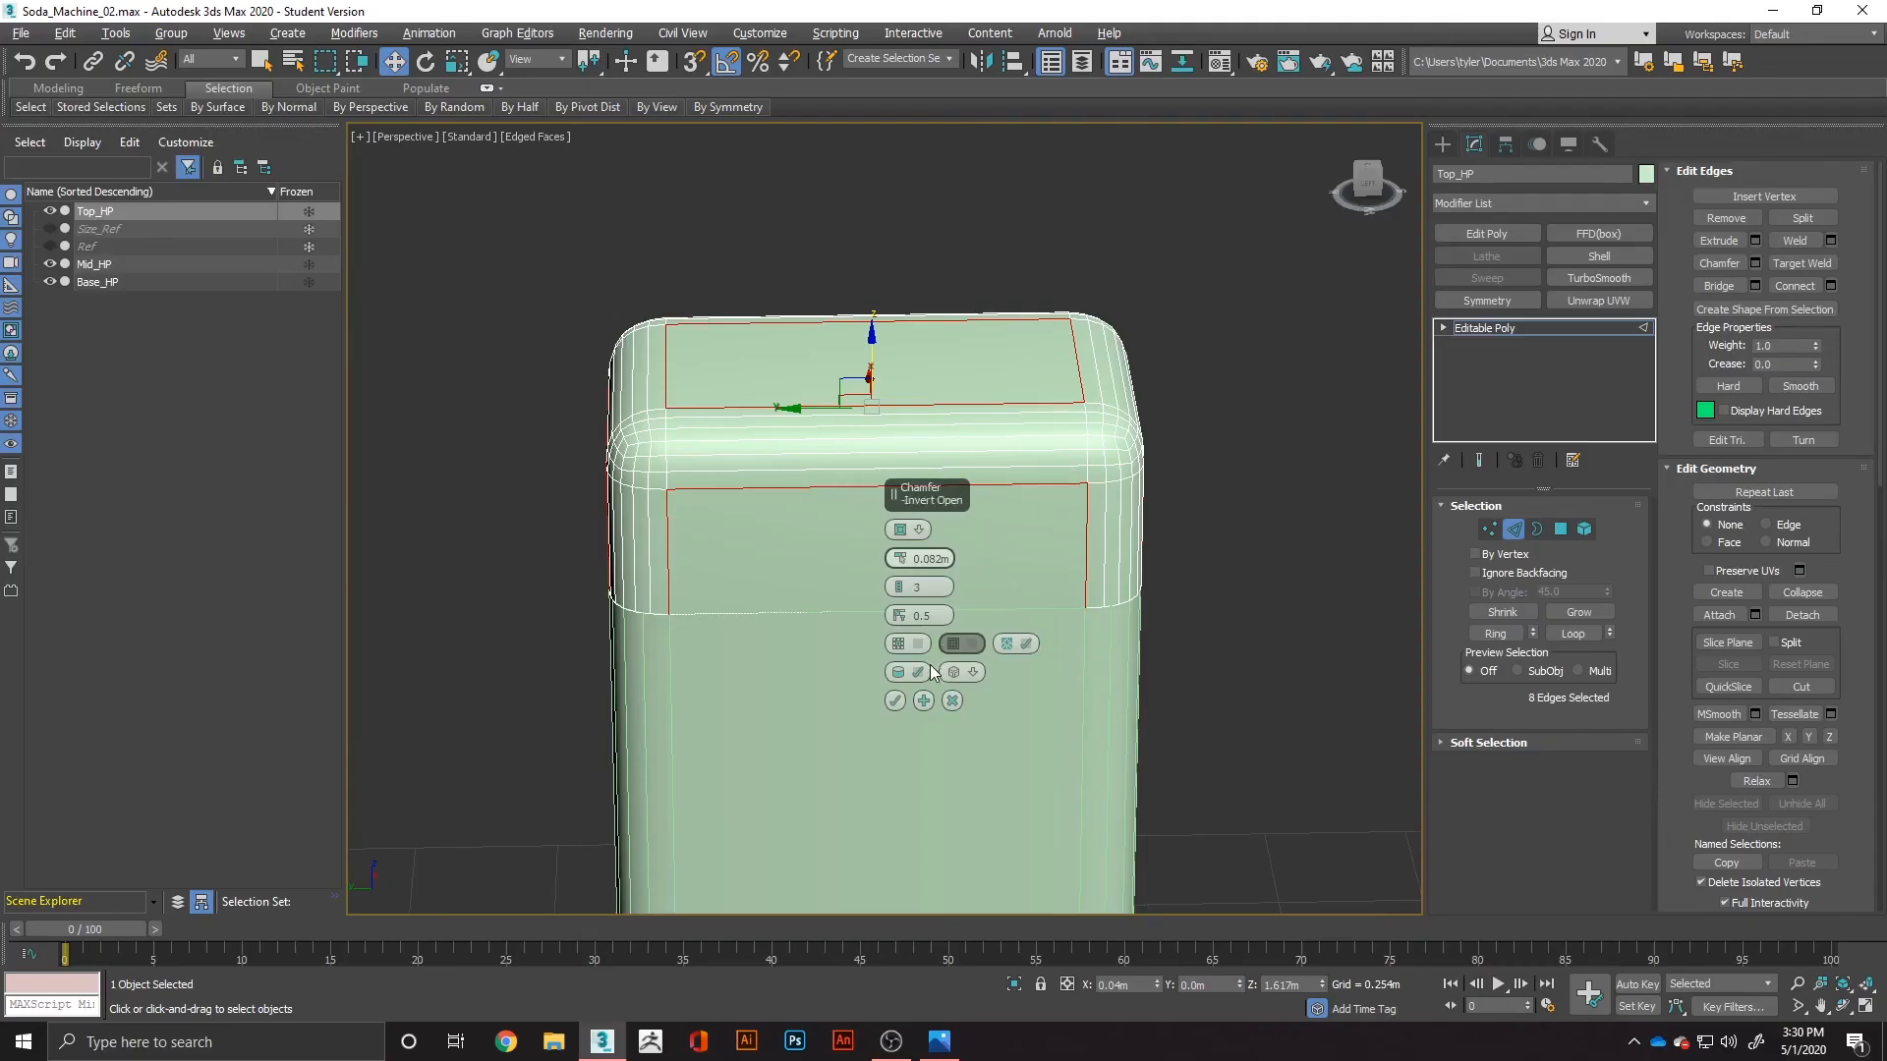
{"action": "left_click", "coordinate": [894, 700]}
Step: Select all polygons of the rounded cap and extrude them outward by about 0.02 m
{"action": "middle_click_drag", "start_coordinate": [983, 550], "coordinate": [1024, 497], "text": "alt"}
{"action": "left_click", "coordinate": [1581, 526]}
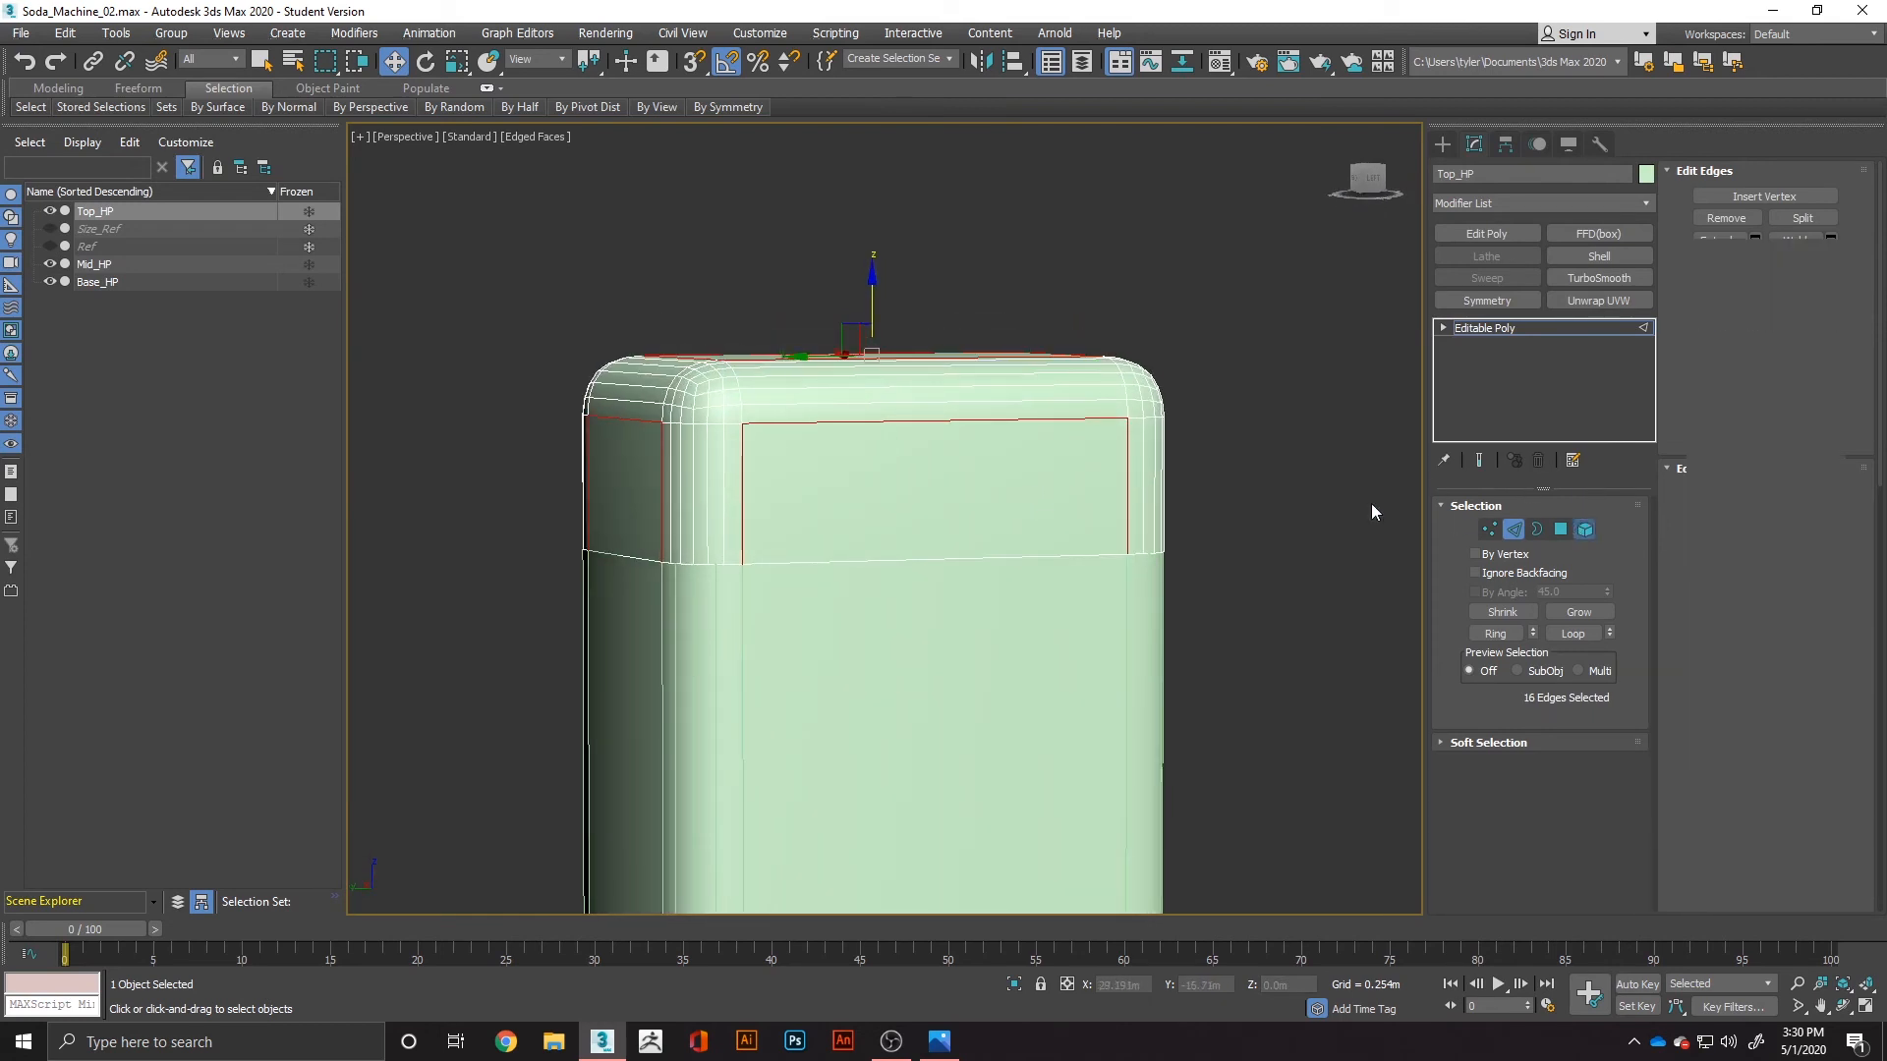
{"action": "left_click", "coordinate": [1562, 530]}
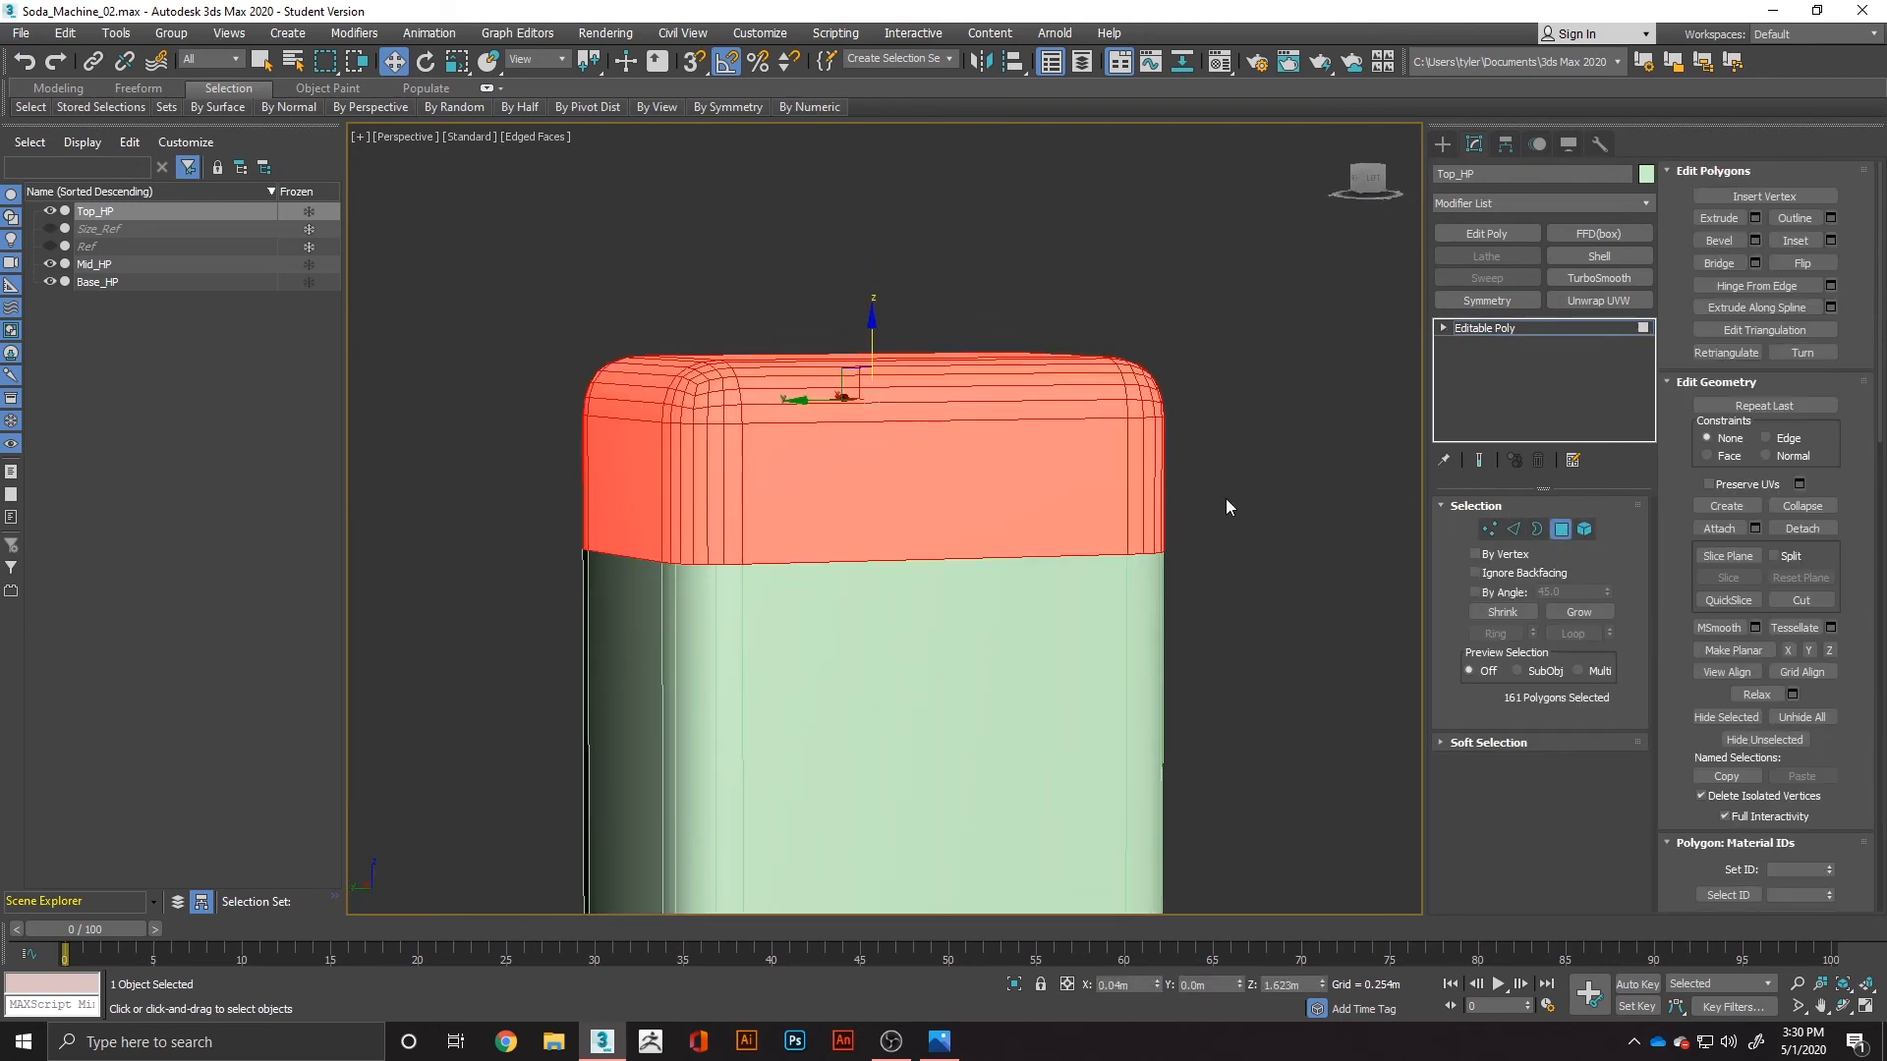
{"action": "right_click", "coordinate": [909, 442]}
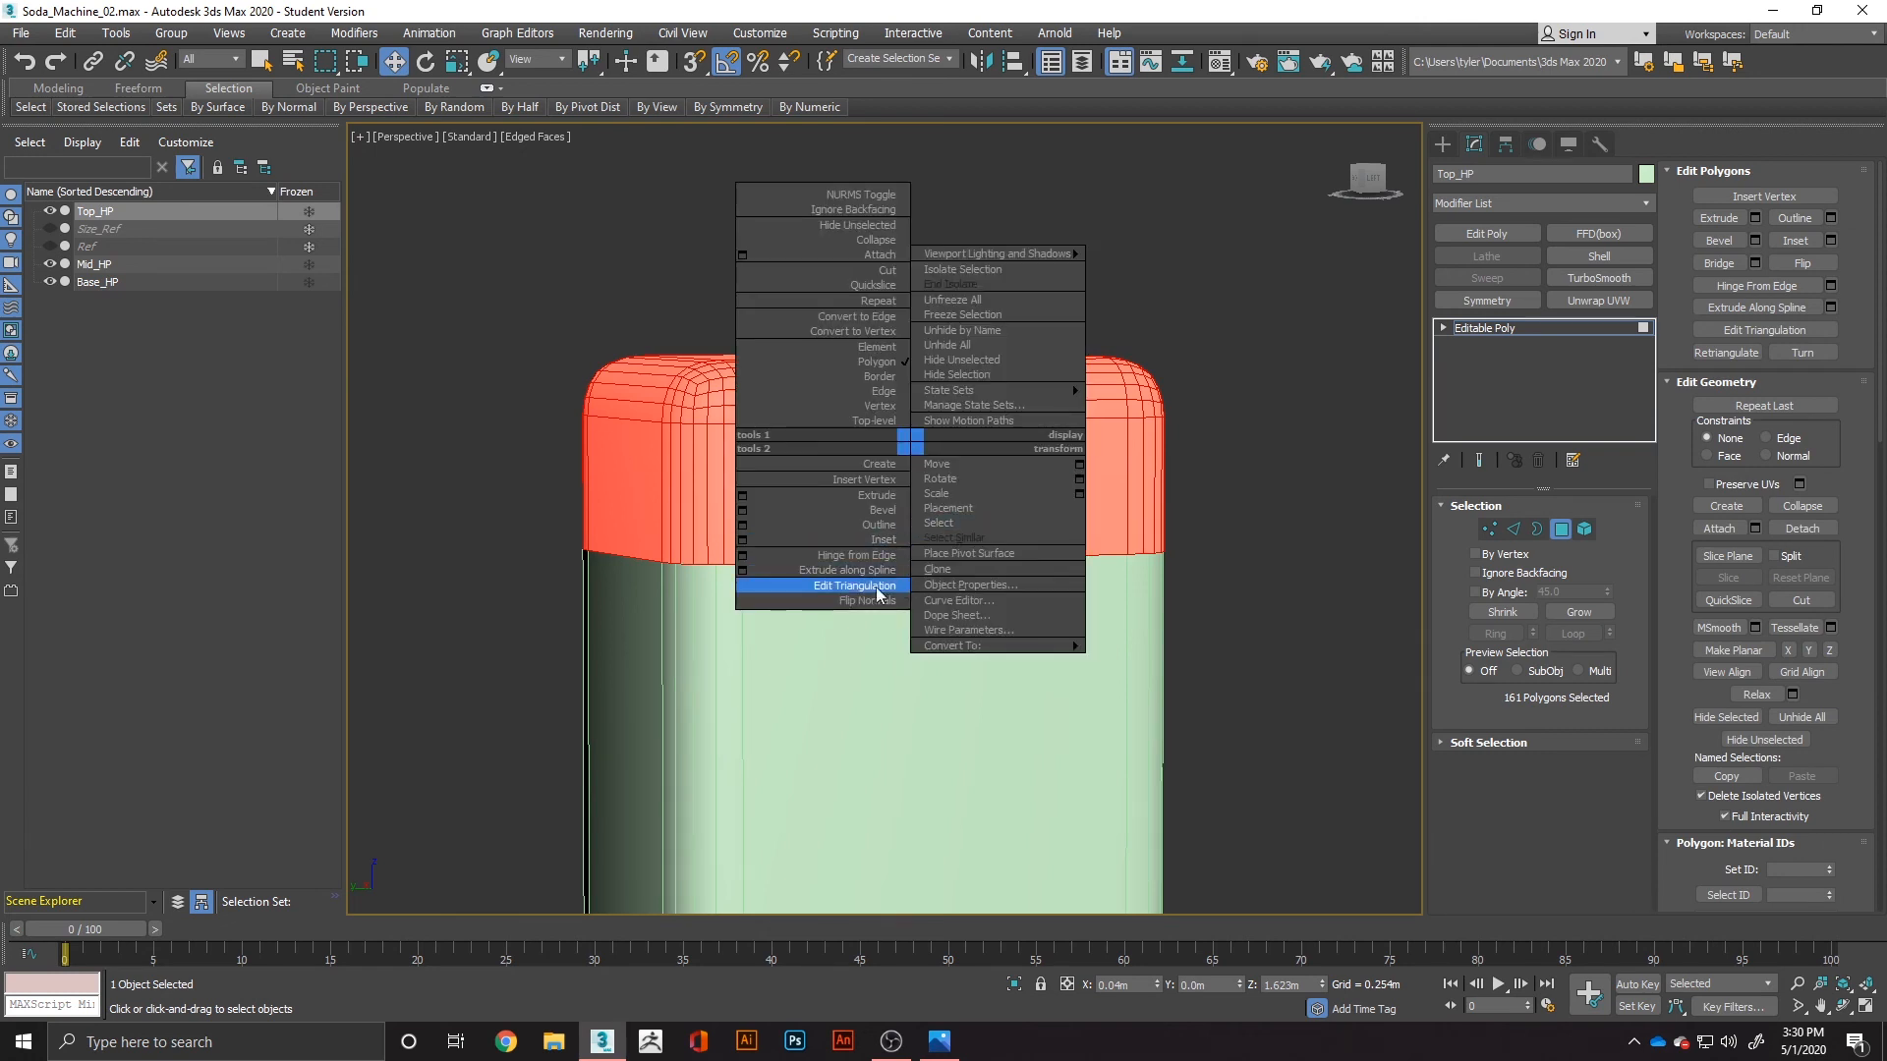
{"action": "left_click", "coordinate": [743, 495]}
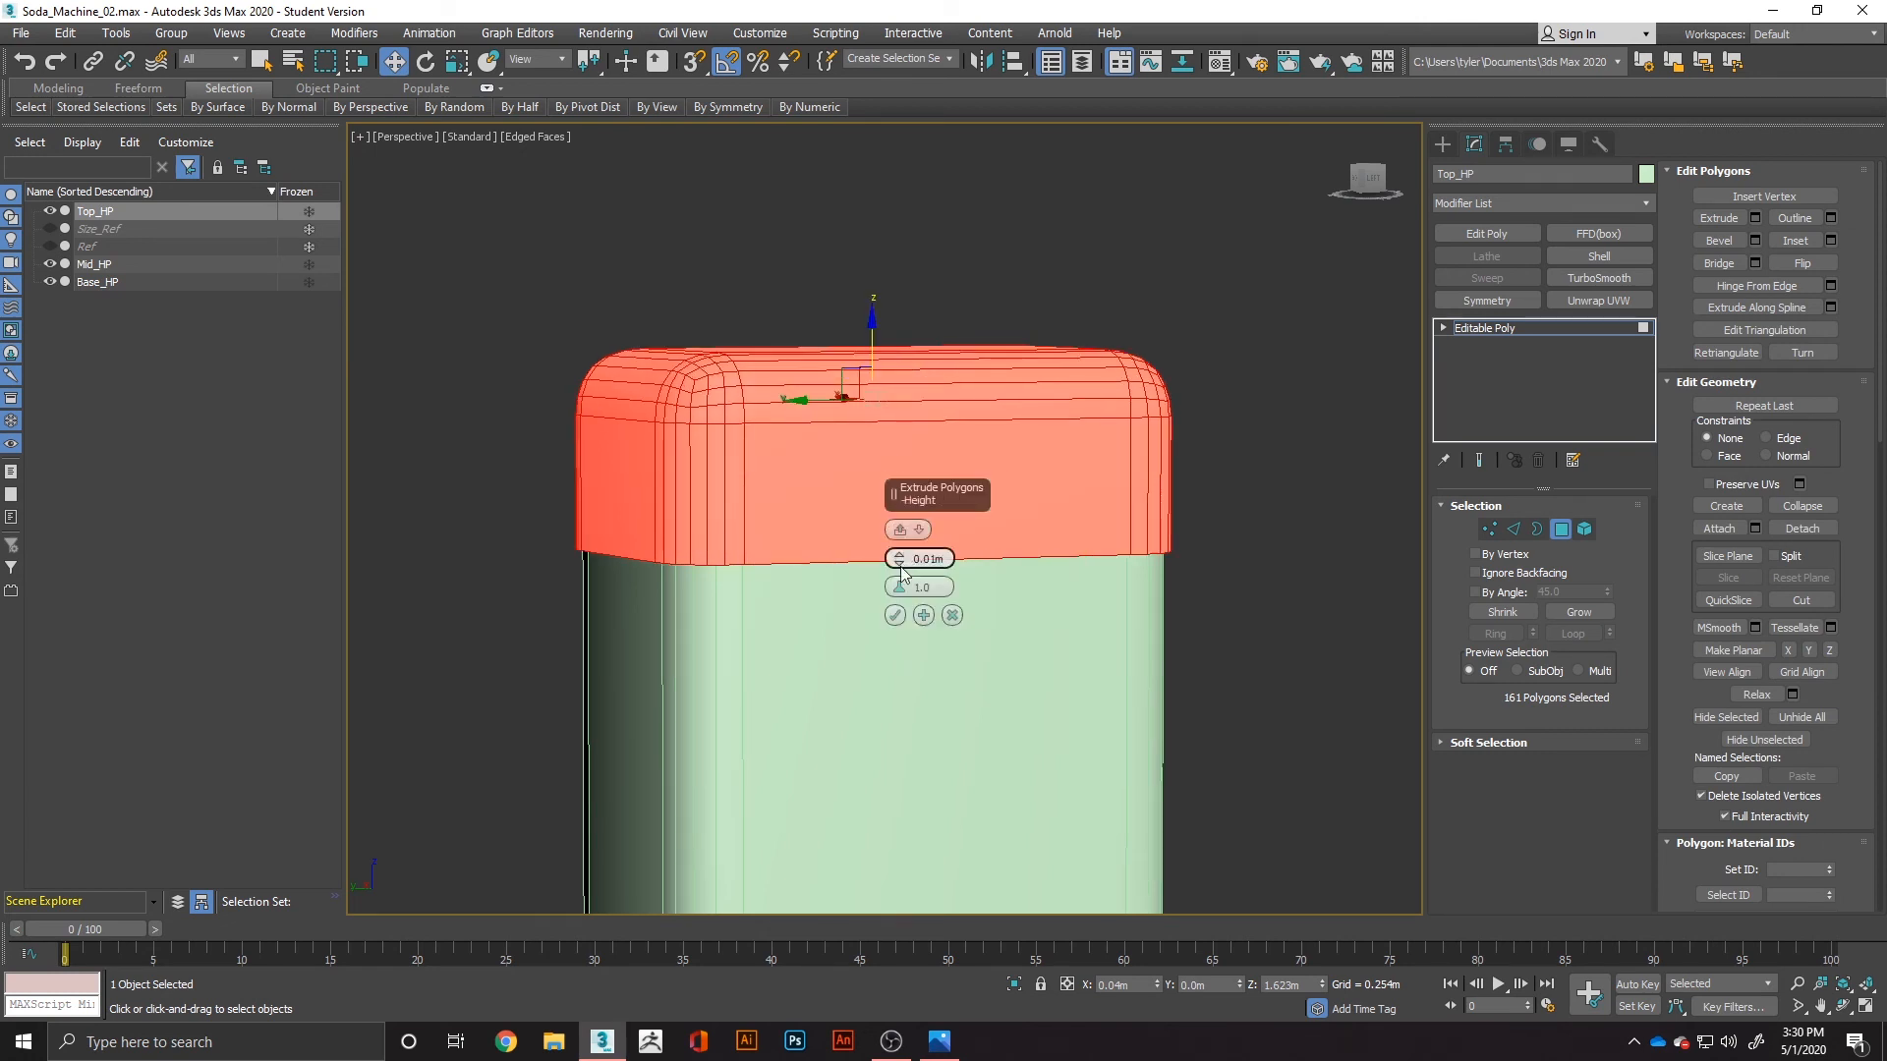
{"action": "middle_click_drag", "start_coordinate": [801, 523], "coordinate": [871, 477], "text": "alt"}
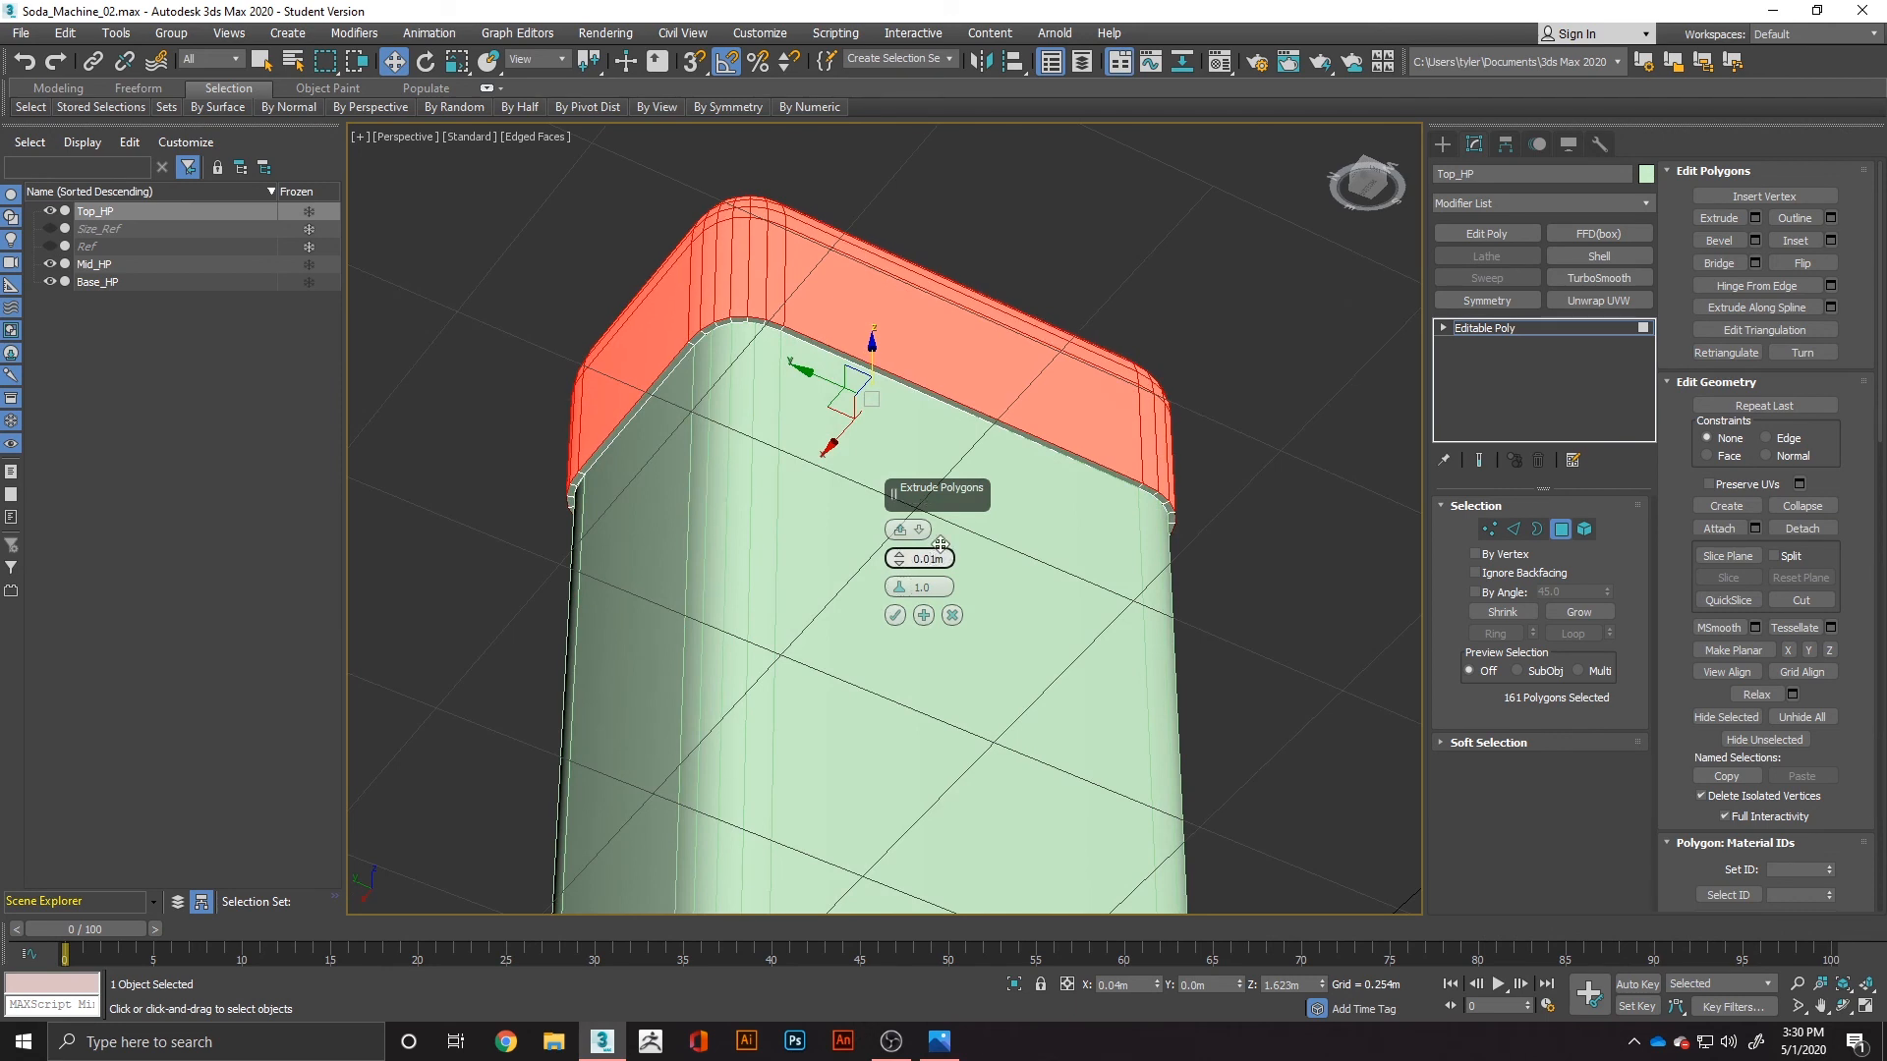
{"action": "left_click_drag", "start_coordinate": [940, 544], "coordinate": [932, 536]}
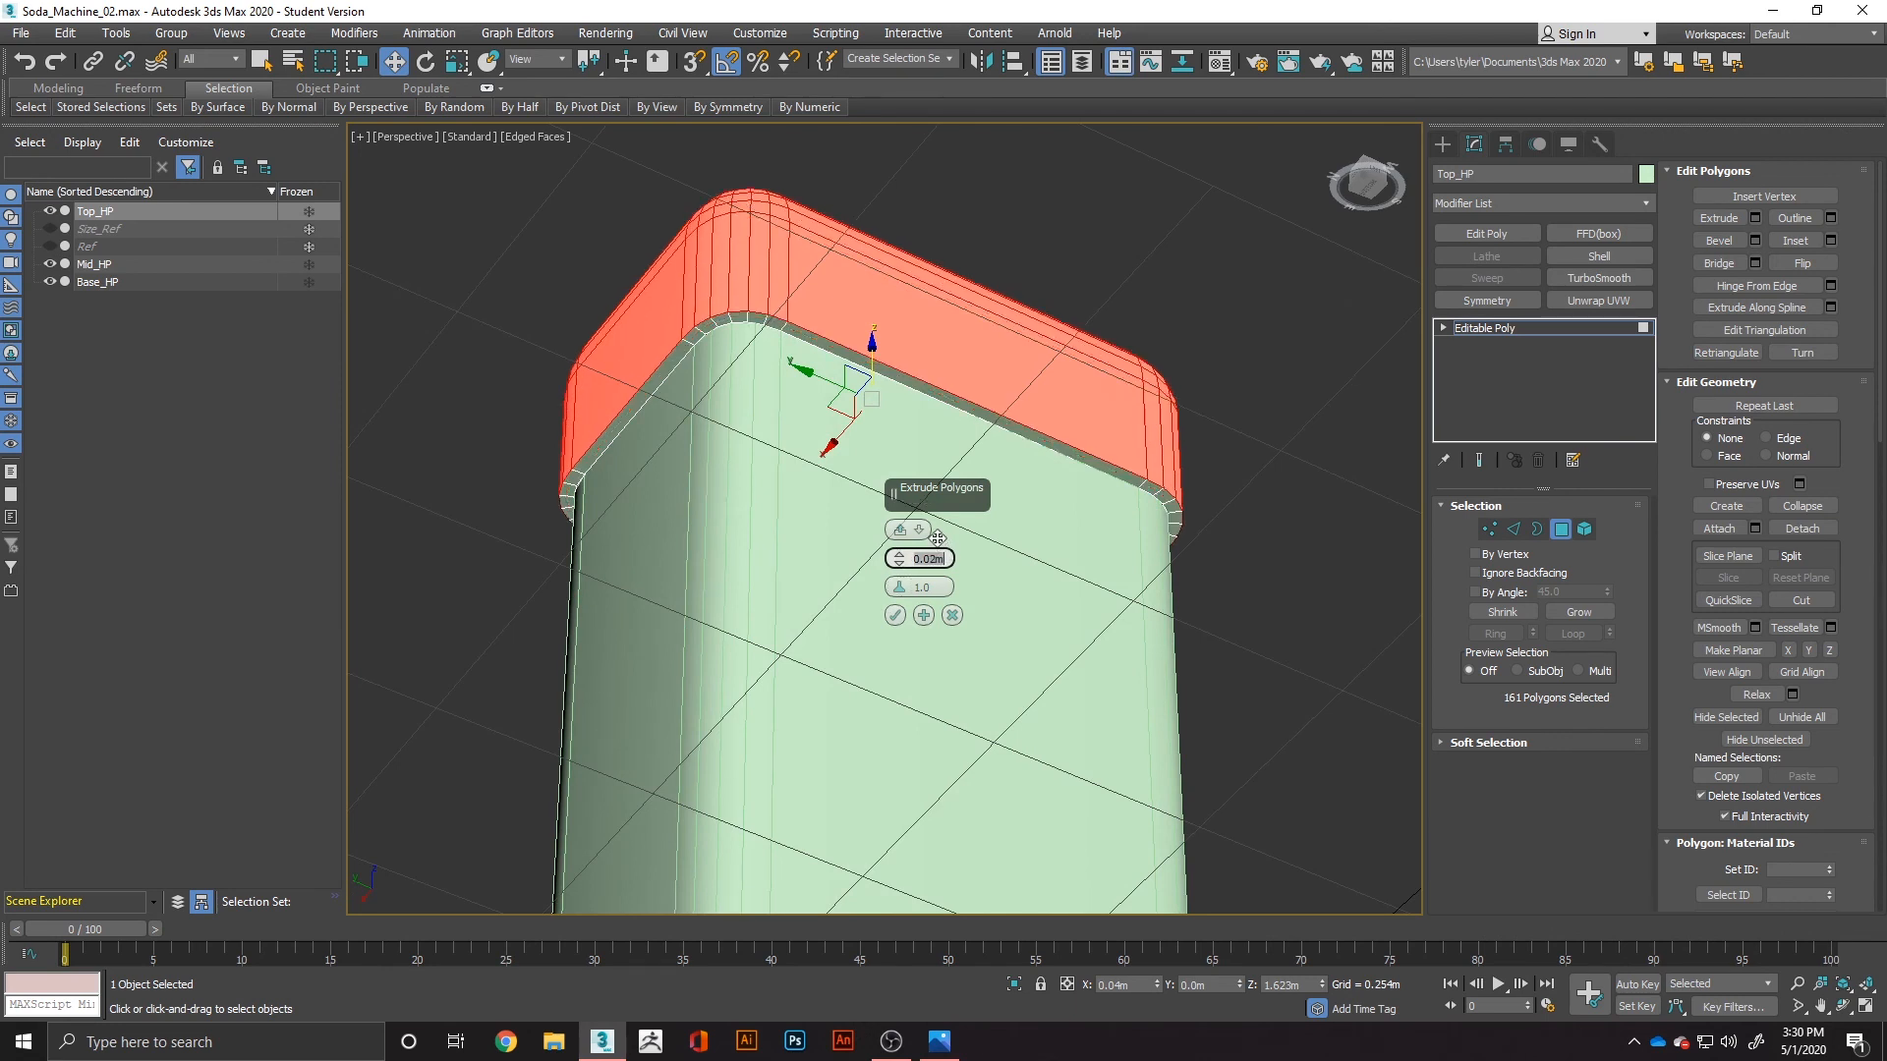
{"action": "left_click", "coordinate": [896, 617]}
Step: Chamfer the outer edge loop of the cap's lower lip by about 0.011 m with 2 segments, then clear the edge selection
{"action": "left_click", "coordinate": [1513, 528]}
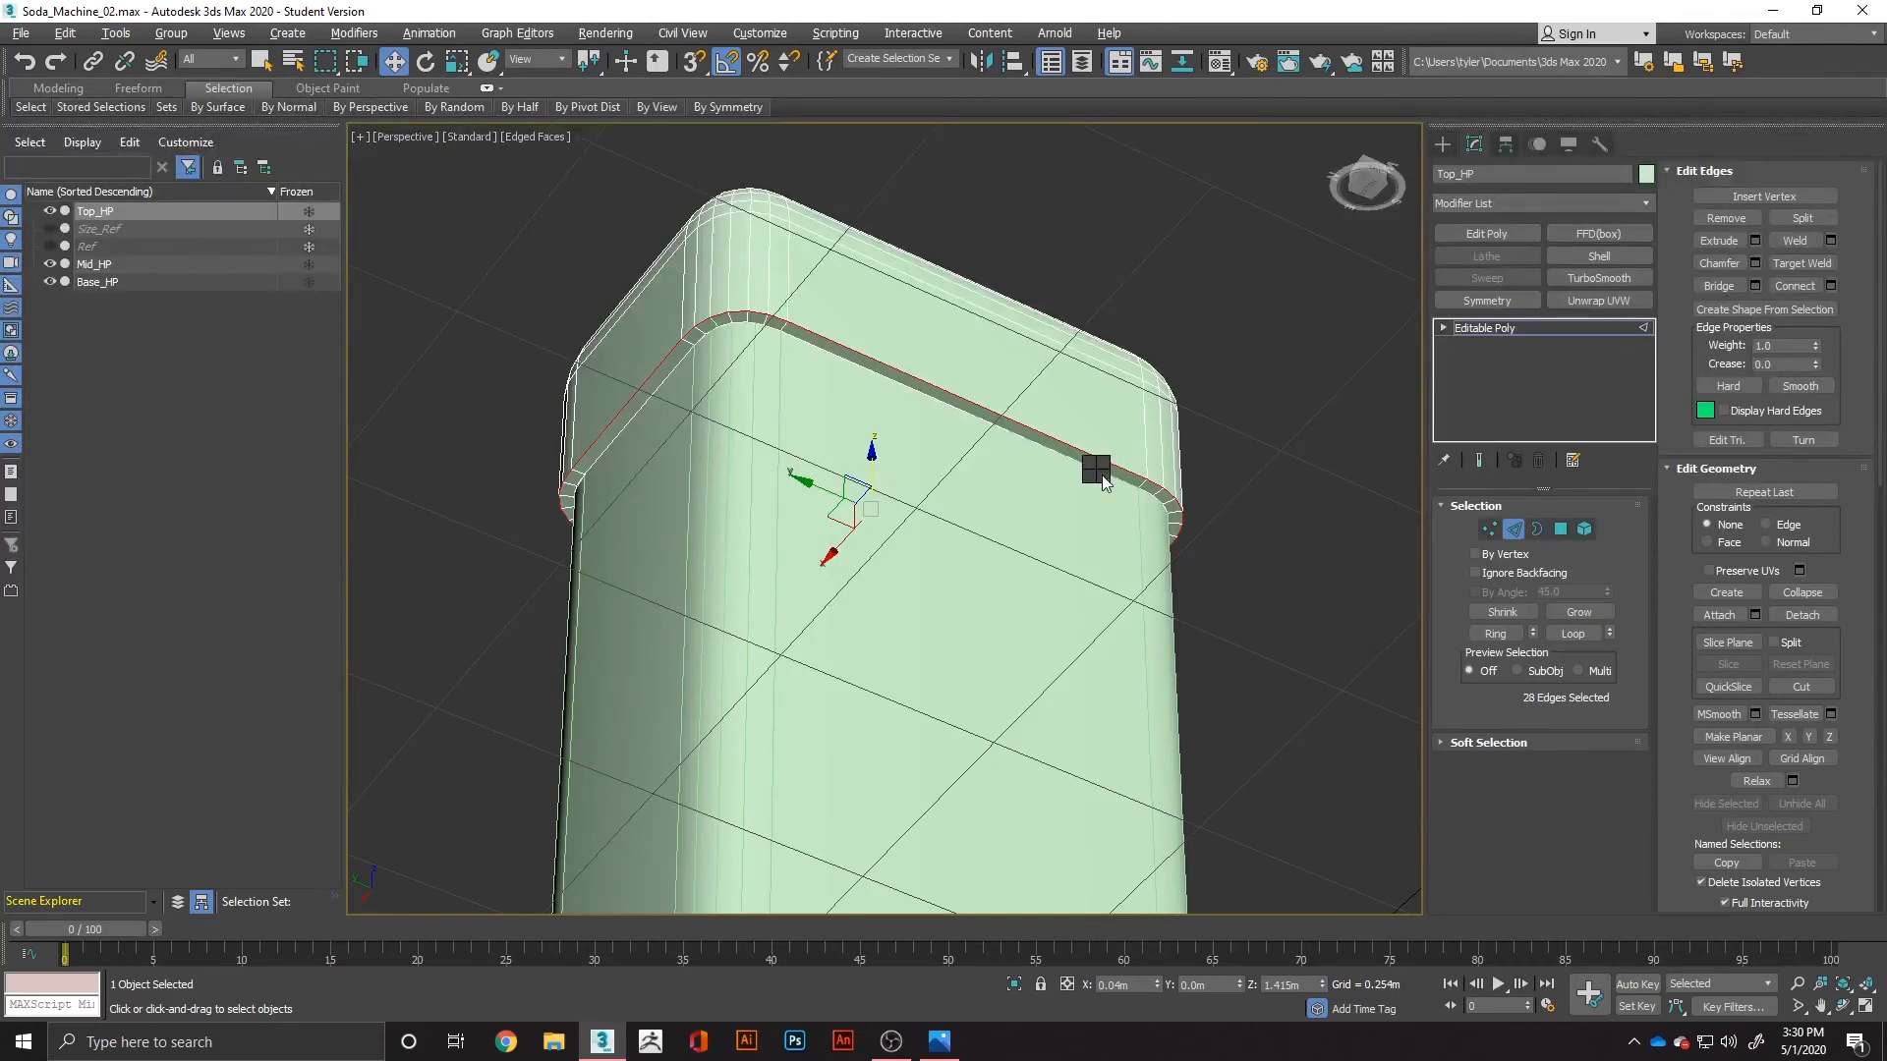
{"action": "right_click", "coordinate": [1096, 472]}
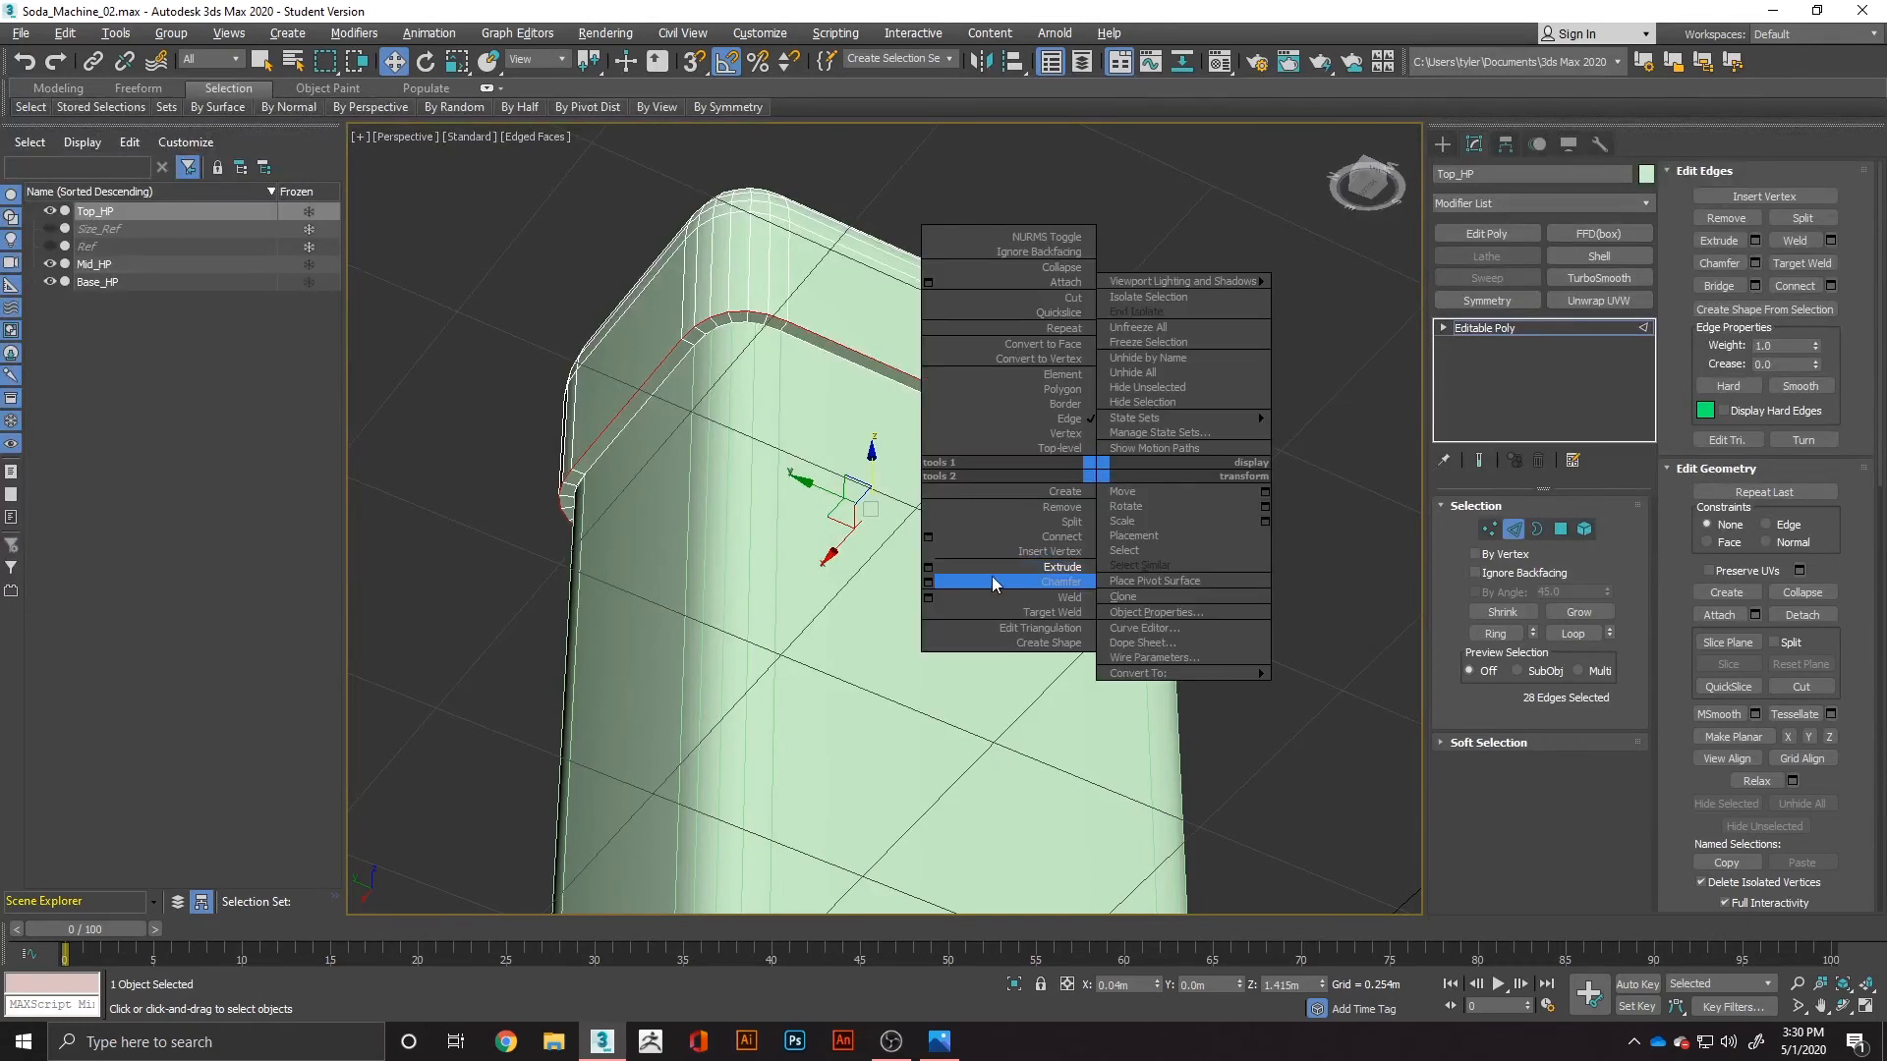
{"action": "left_click", "coordinate": [928, 582]}
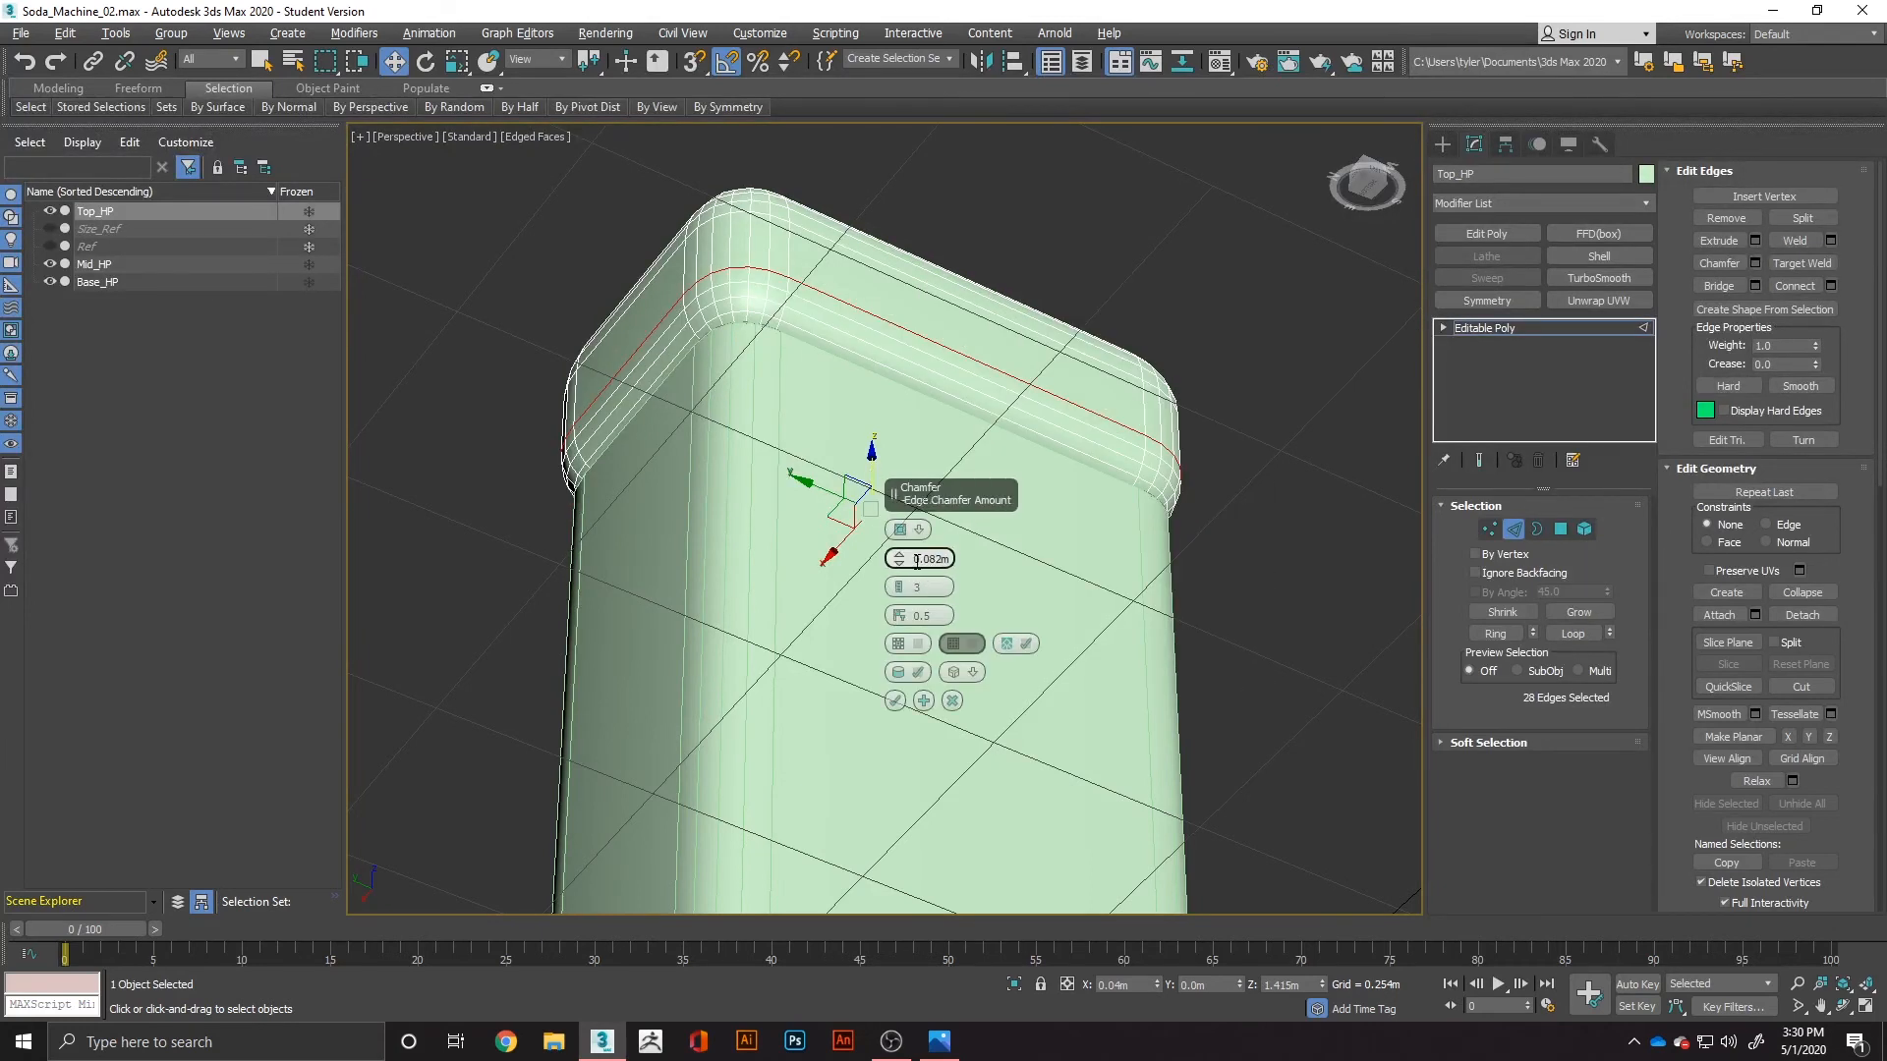
{"action": "left_click", "coordinate": [898, 592]}
{"action": "left_click_drag", "start_coordinate": [902, 570], "coordinate": [903, 542]}
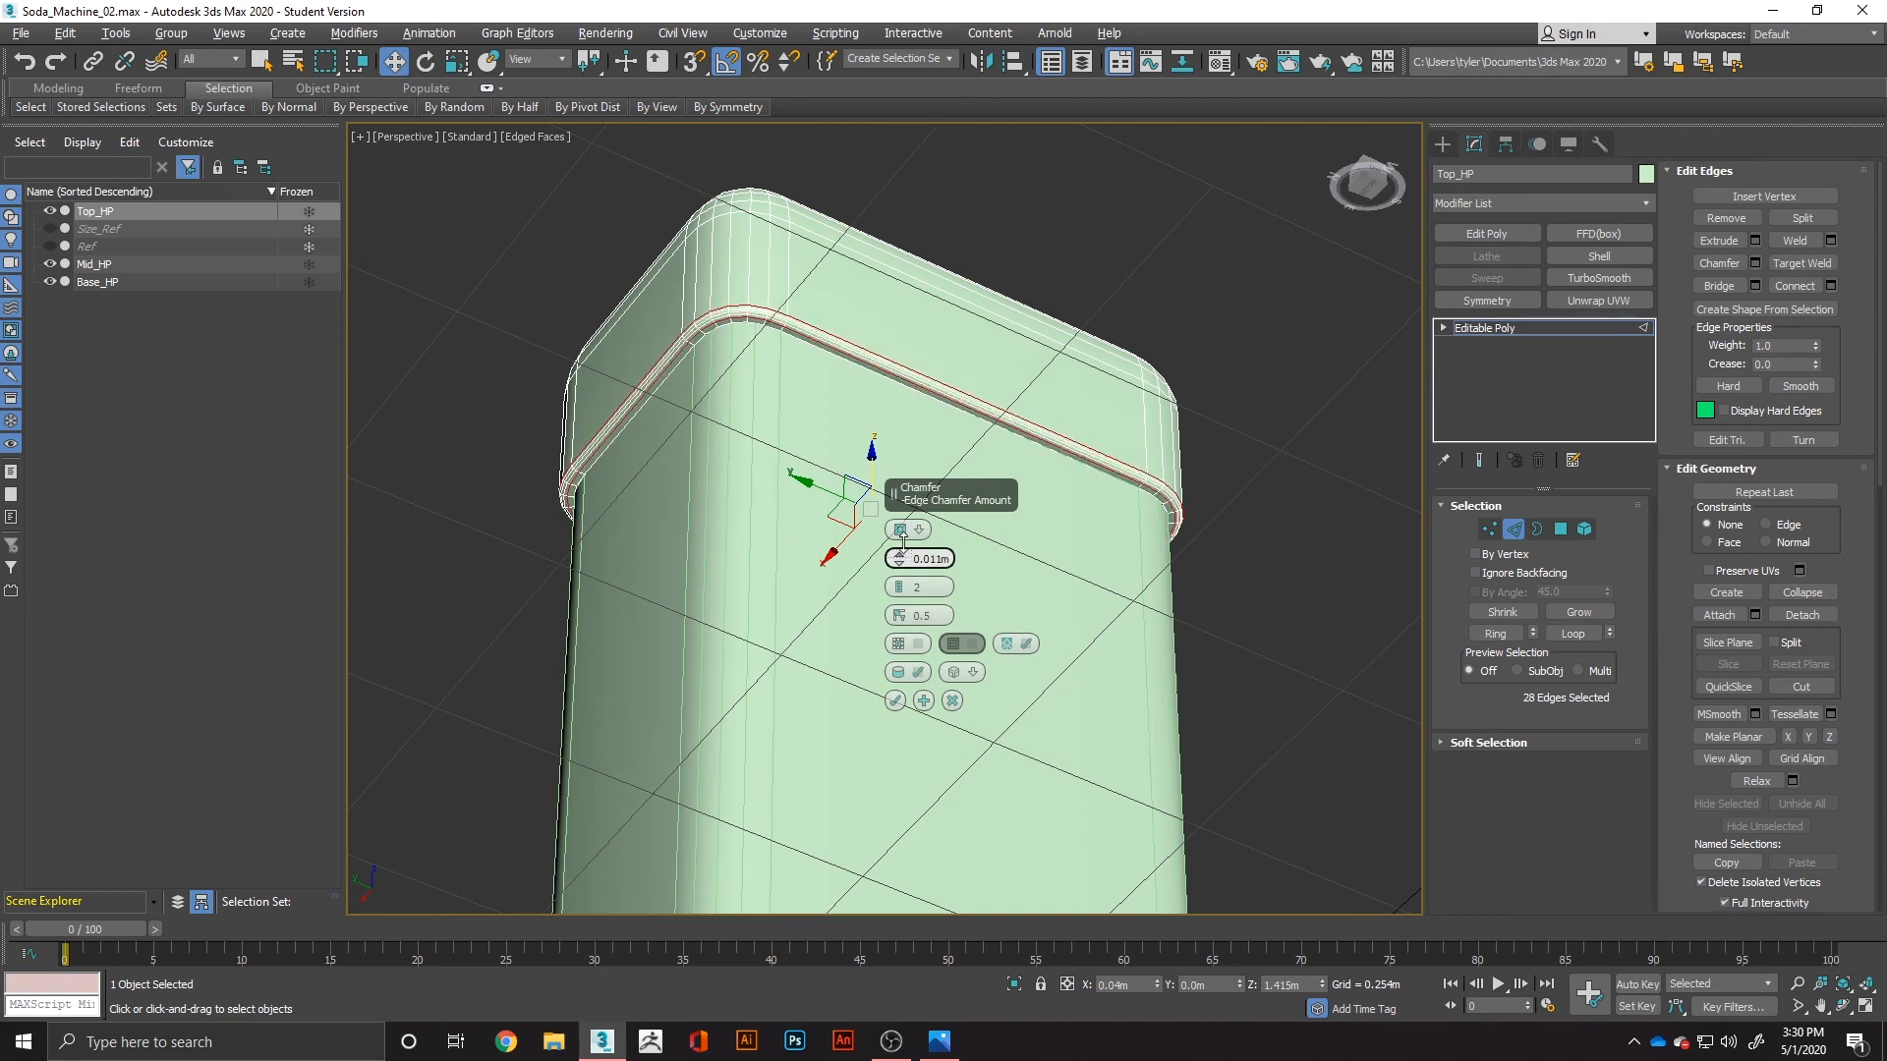
{"action": "left_click", "coordinate": [895, 701]}
{"action": "left_click", "coordinate": [1317, 643]}
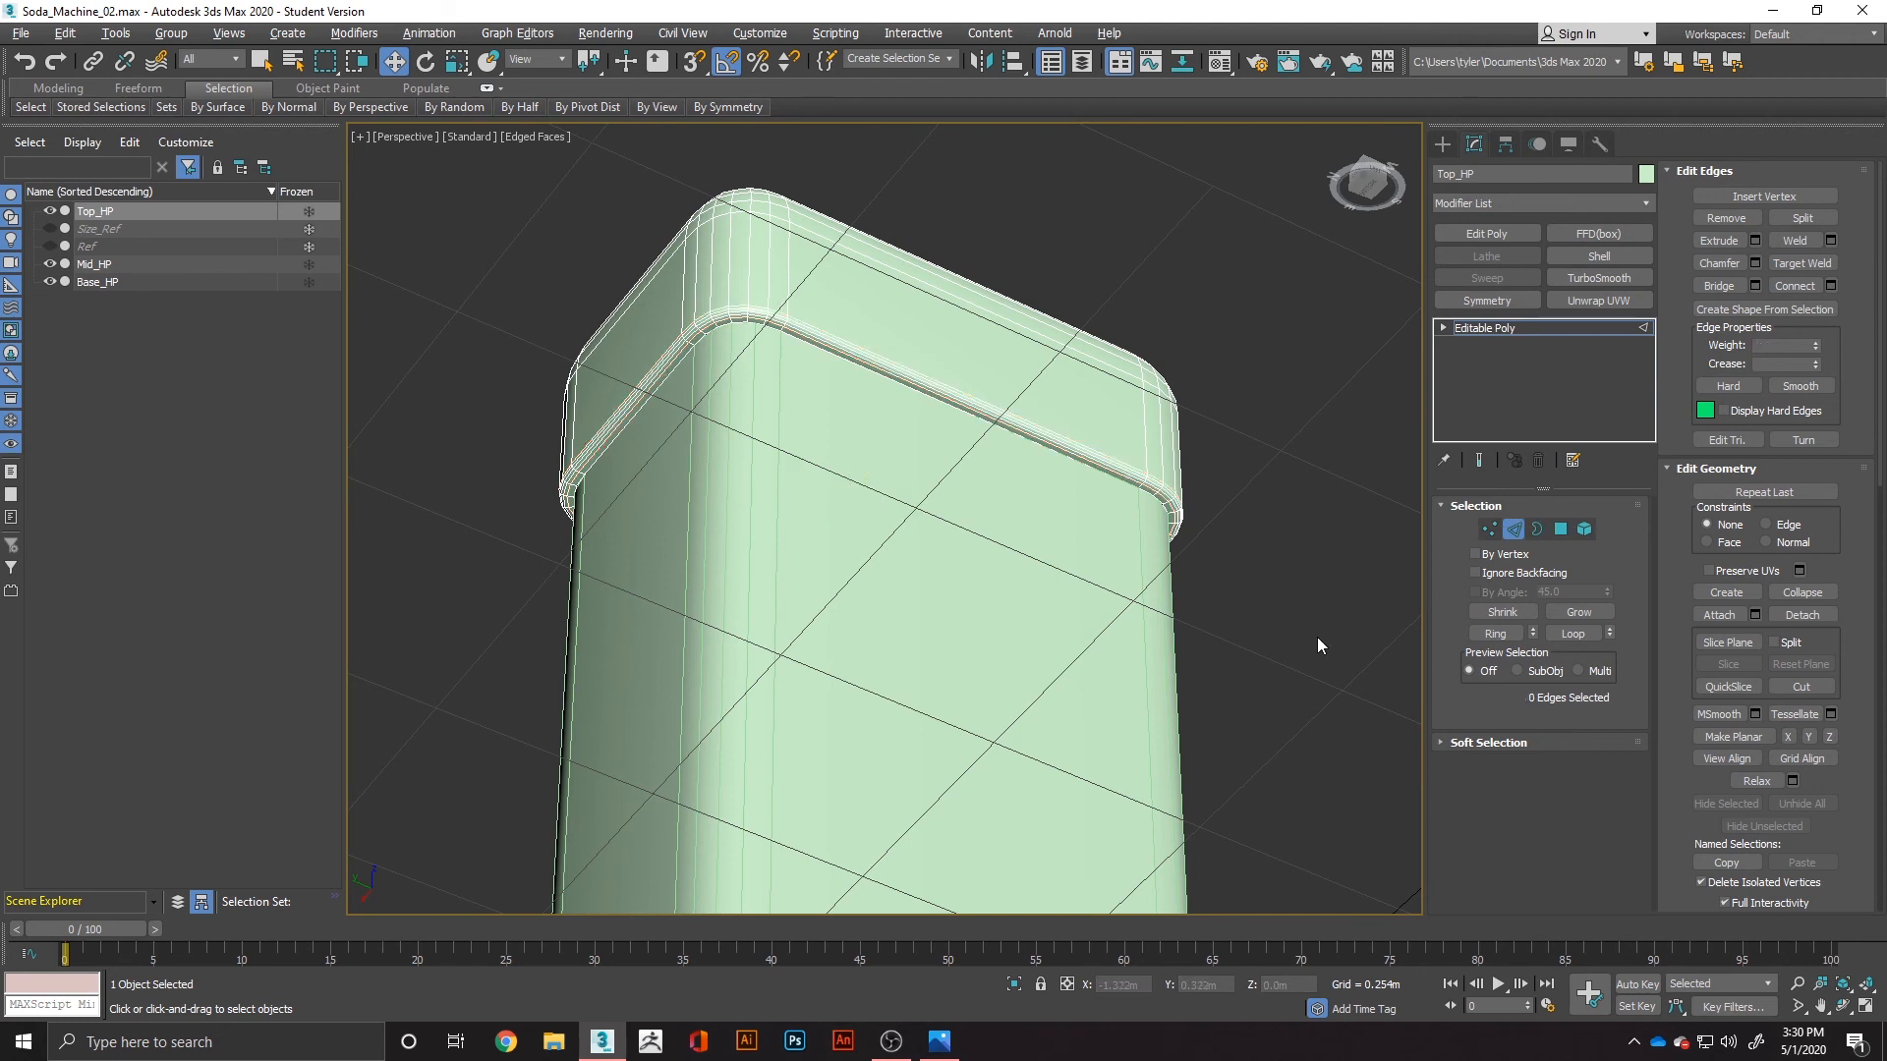
Step: Turn off the edged-faces display and compare the whole machine's shape with the concept art
{"action": "key", "text": "F4"}
{"action": "scroll", "coordinate": [1280, 574], "scroll_direction": "down", "scroll_amount": 3}
{"action": "mouse_move", "coordinate": [1280, 574]}
{"action": "middle_mouse_down", "text": "alt"}
{"action": "mouse_move", "coordinate": [1149, 522]}
{"action": "mouse_move", "coordinate": [1039, 553]}
{"action": "mouse_move", "coordinate": [964, 417]}
{"action": "mouse_move", "coordinate": [964, 491]}
{"action": "middle_mouse_up", "text": "alt"}
{"action": "scroll", "coordinate": [1039, 553], "scroll_direction": "down", "scroll_amount": 4}
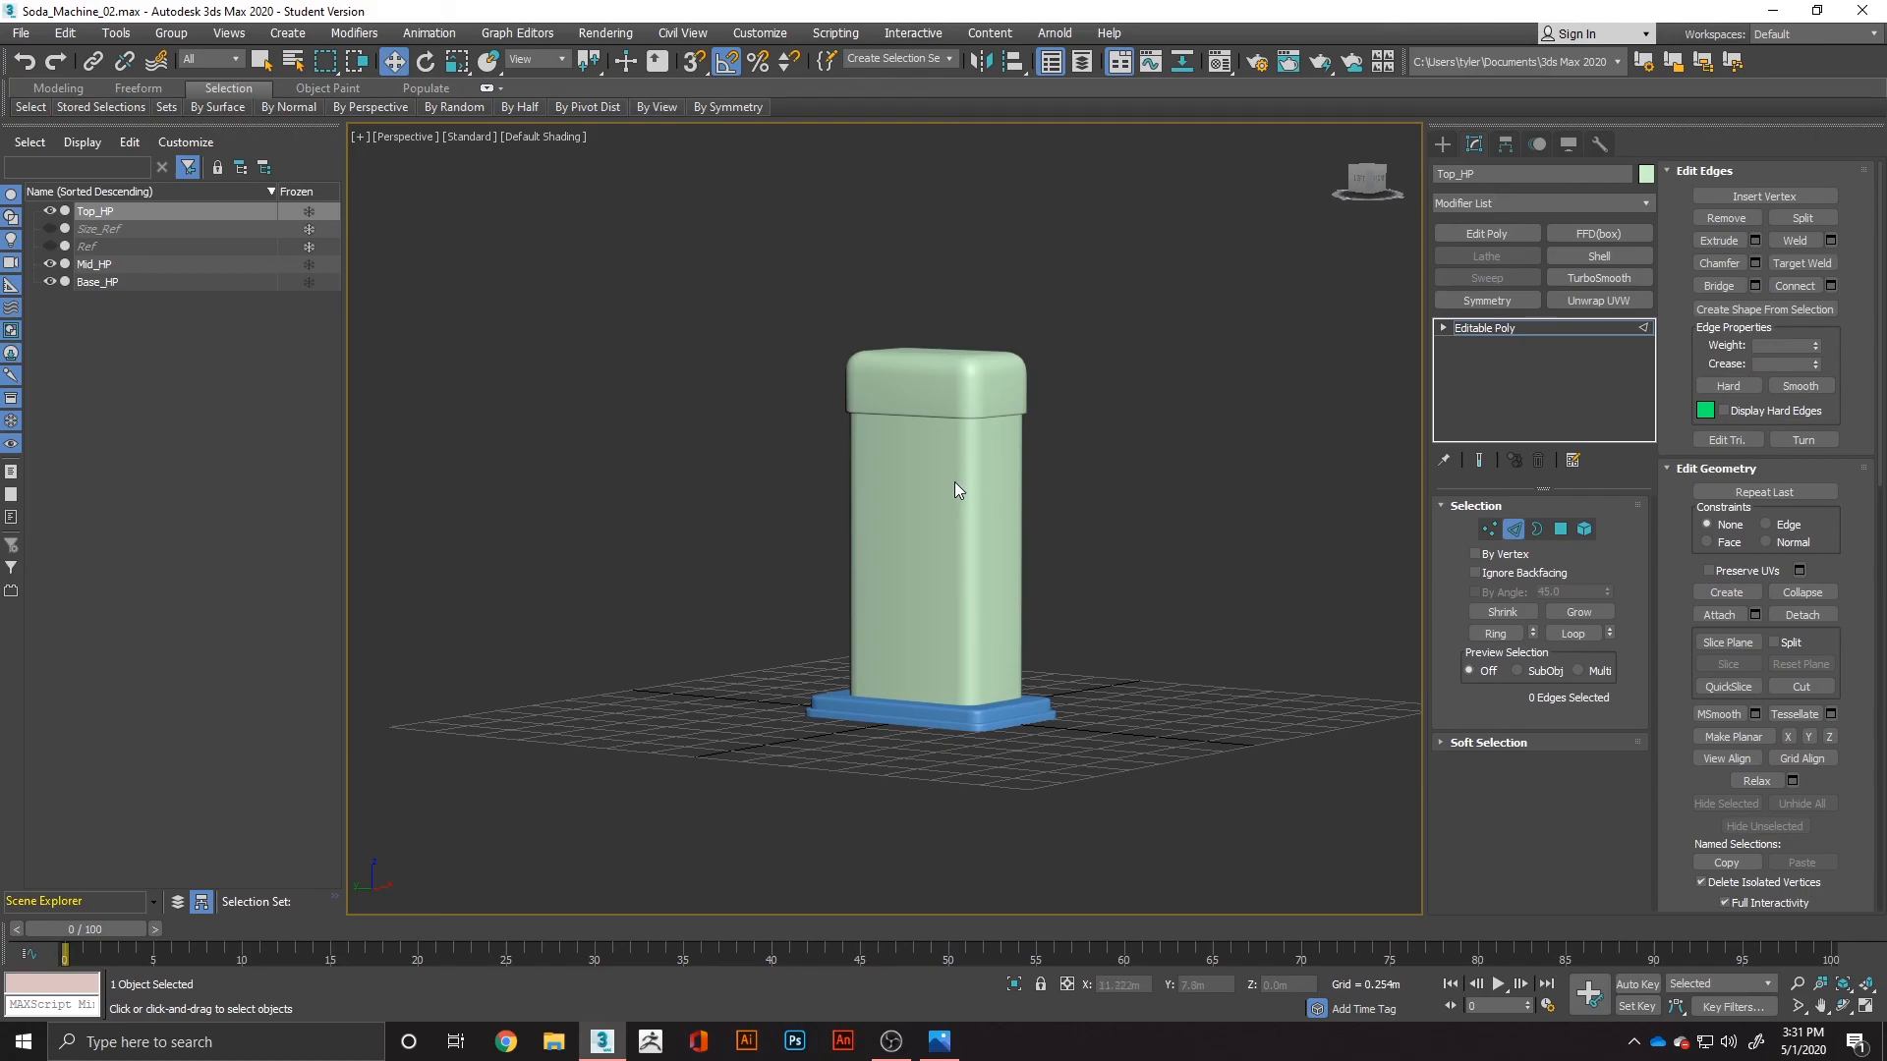
{"action": "key", "text": "alt+Tab"}
{"action": "key", "text": "alt+Tab"}
{"action": "key", "text": "alt+Tab"}
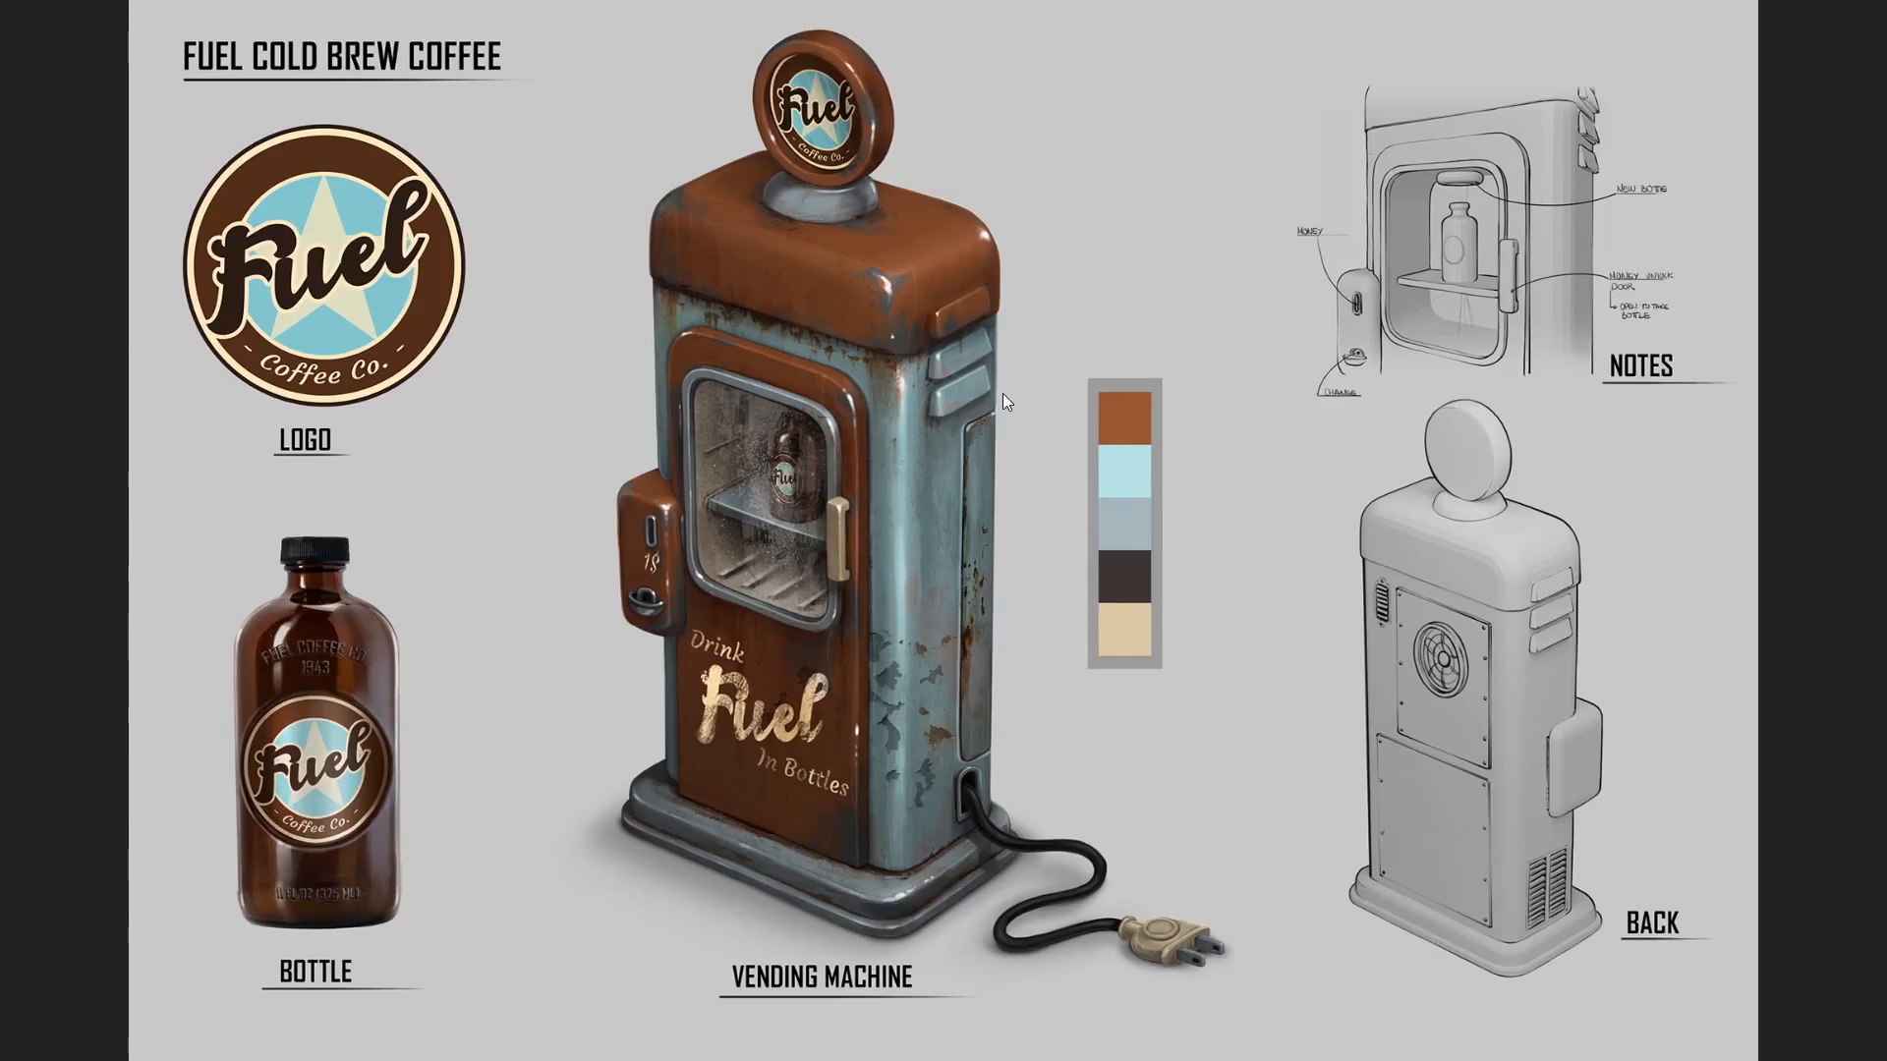